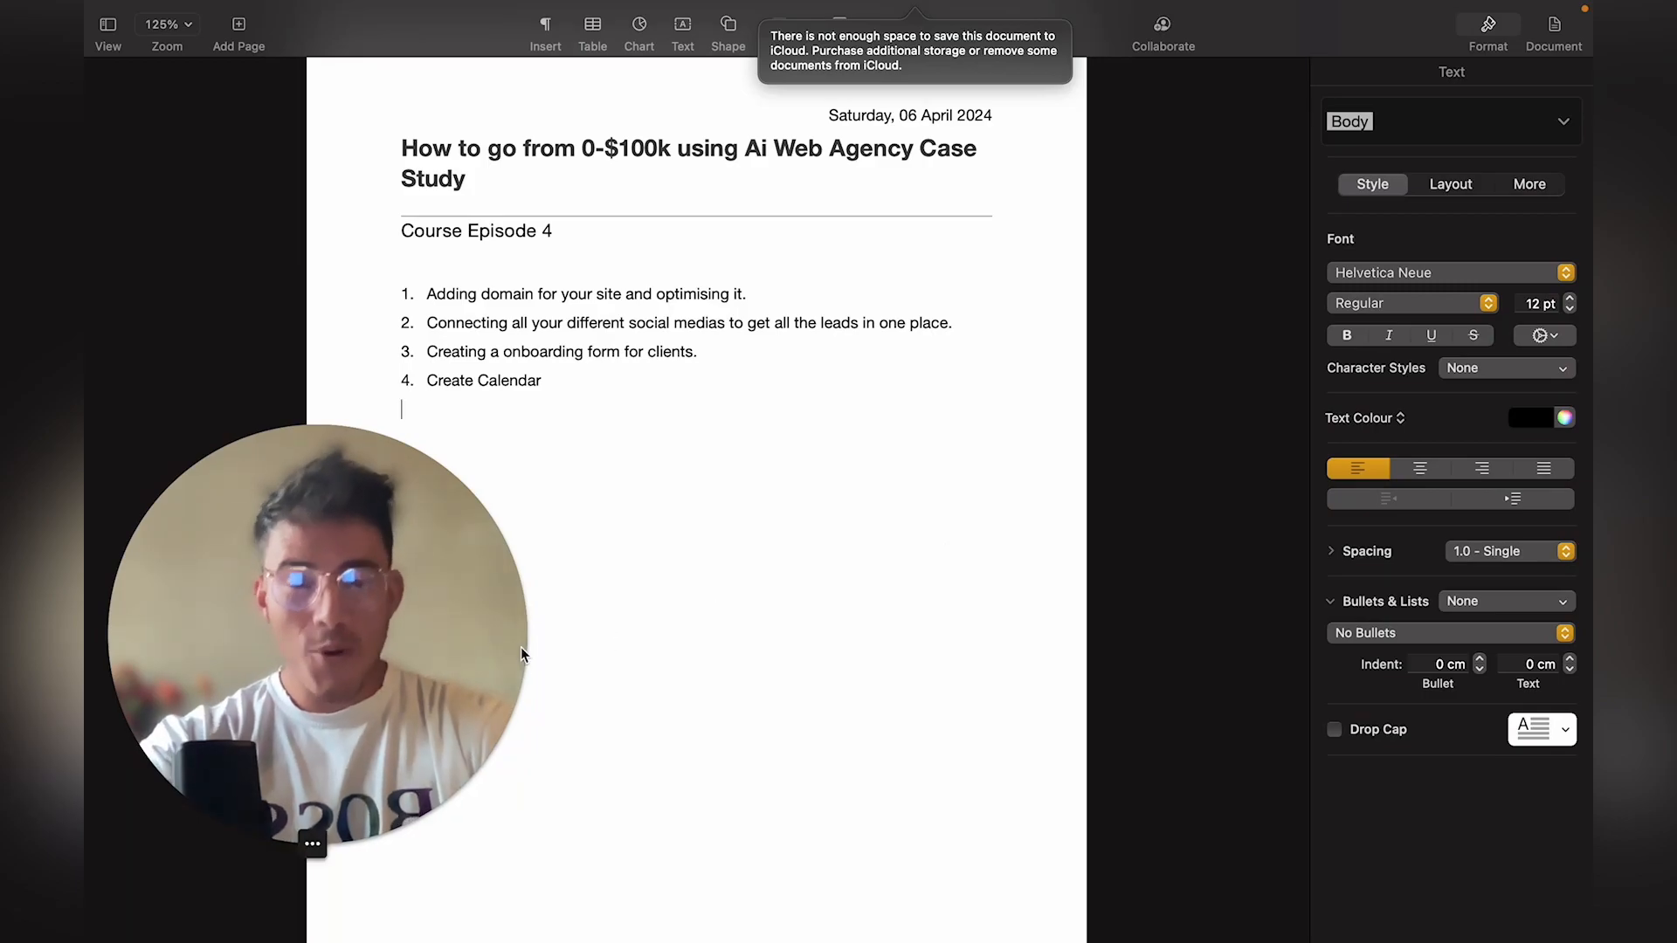
pyautogui.click(442, 687)
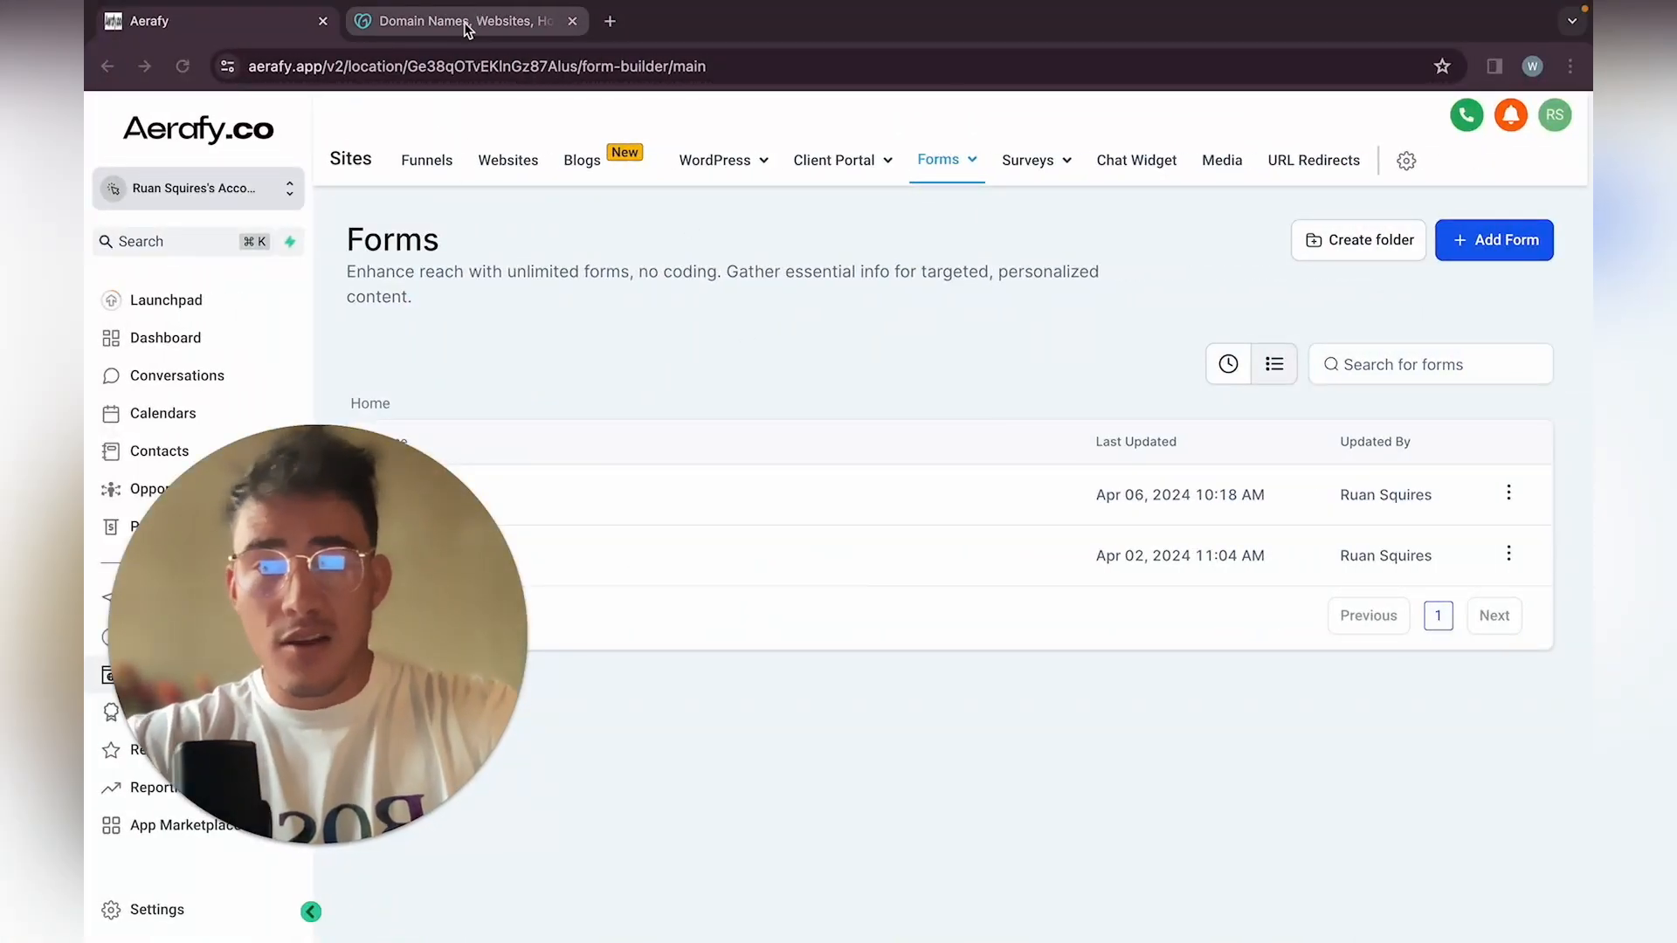
pyautogui.moveTo(354, 515); pyautogui.dragTo(1590, 768)
# Open the Website Designer site from the Websites list for editing and preview its Home page
pyautogui.click(526, 163)
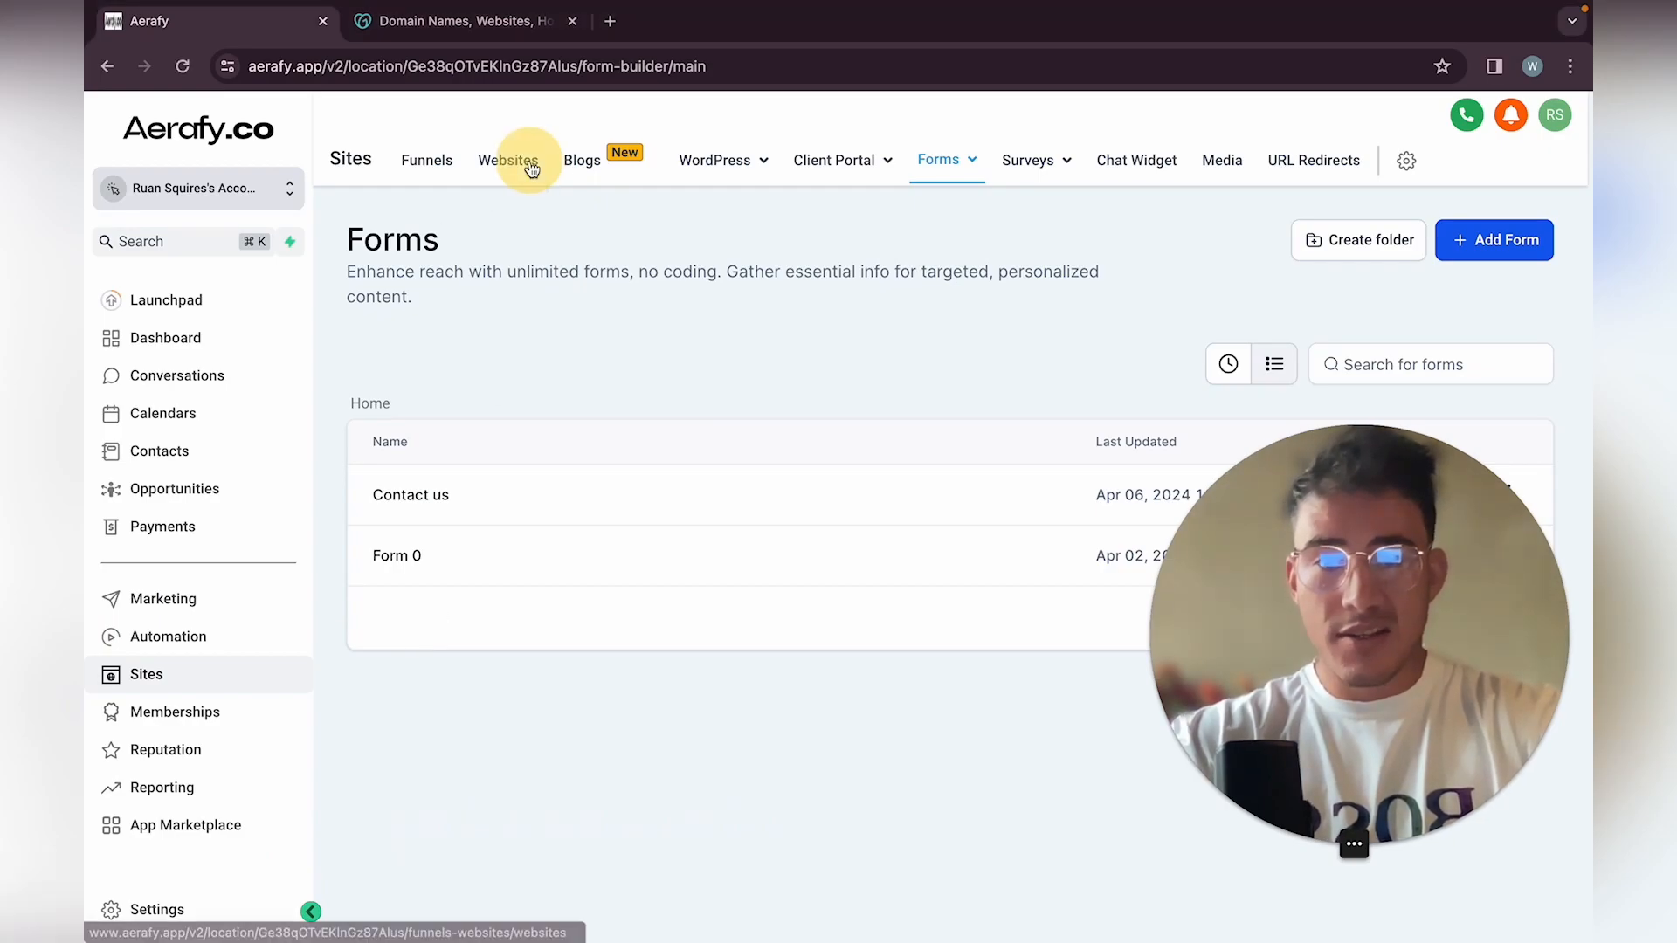
pyautogui.click(511, 161)
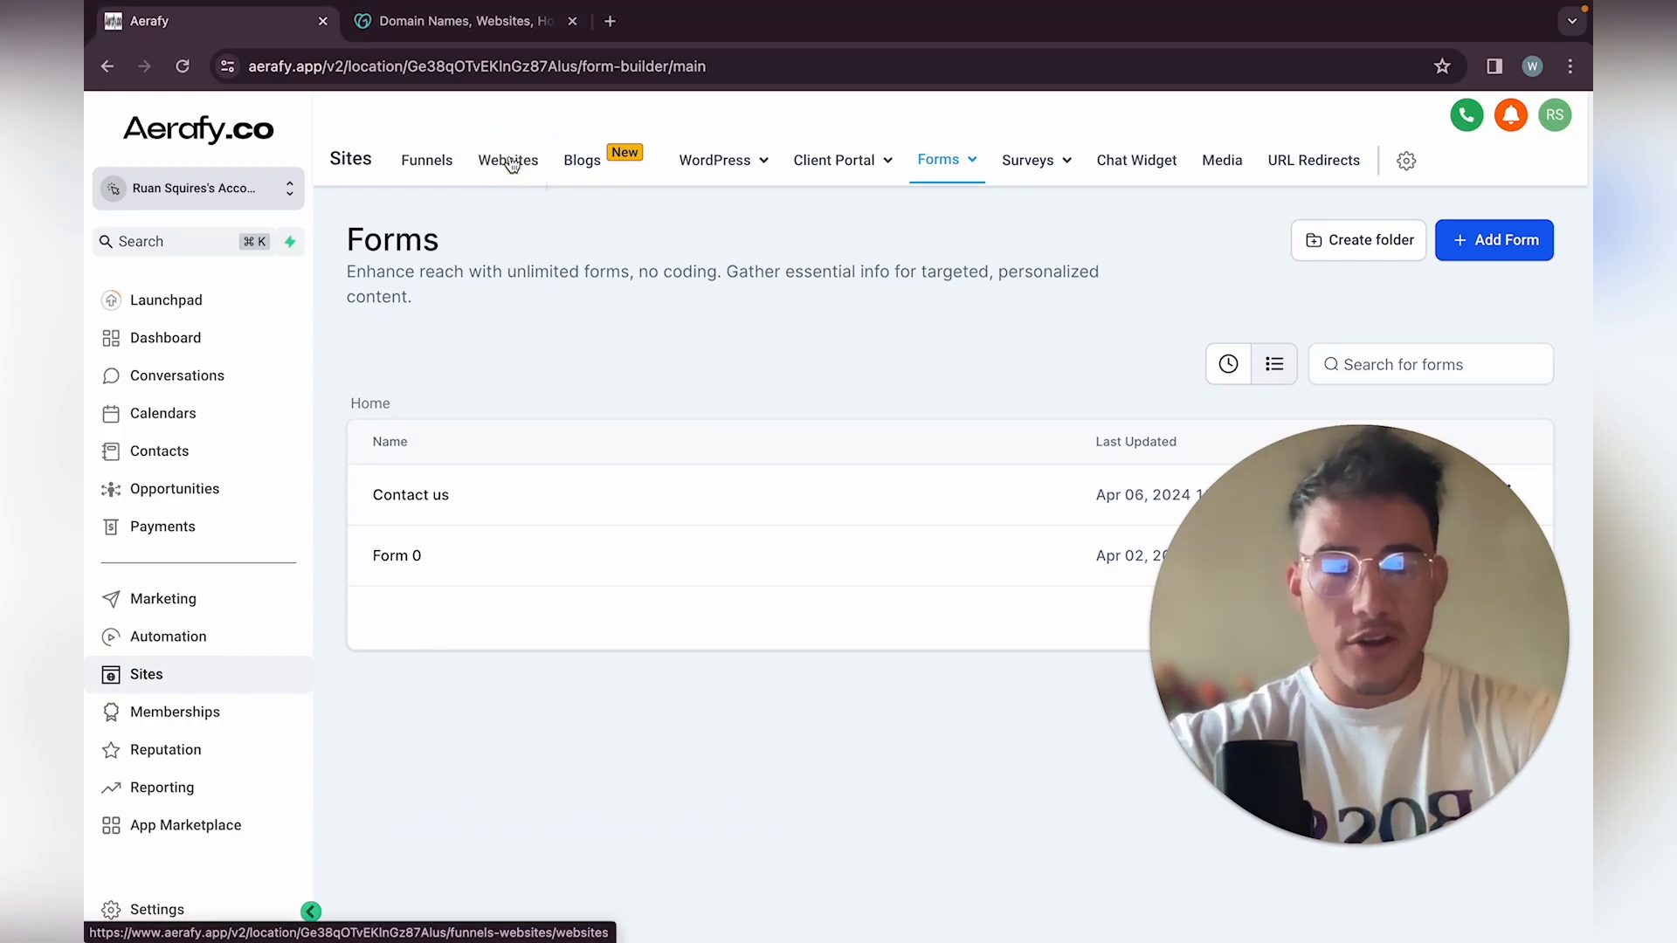
pyautogui.moveTo(1275, 609); pyautogui.dragTo(1252, 704)
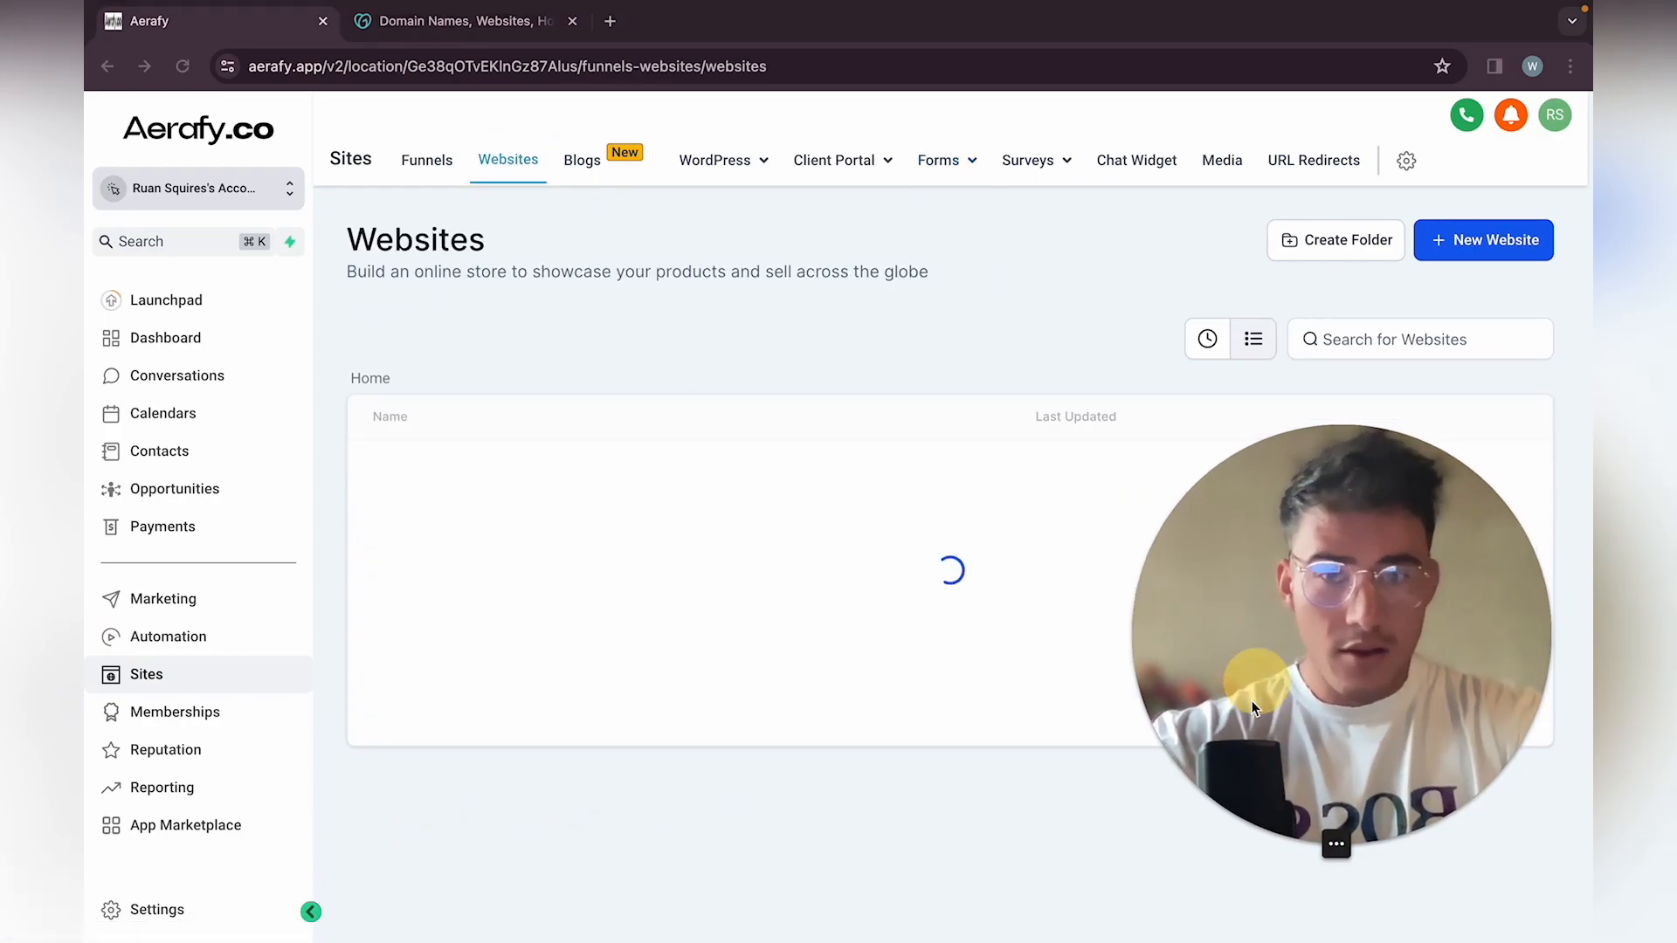
pyautogui.moveTo(1178, 616); pyautogui.dragTo(129, 816)
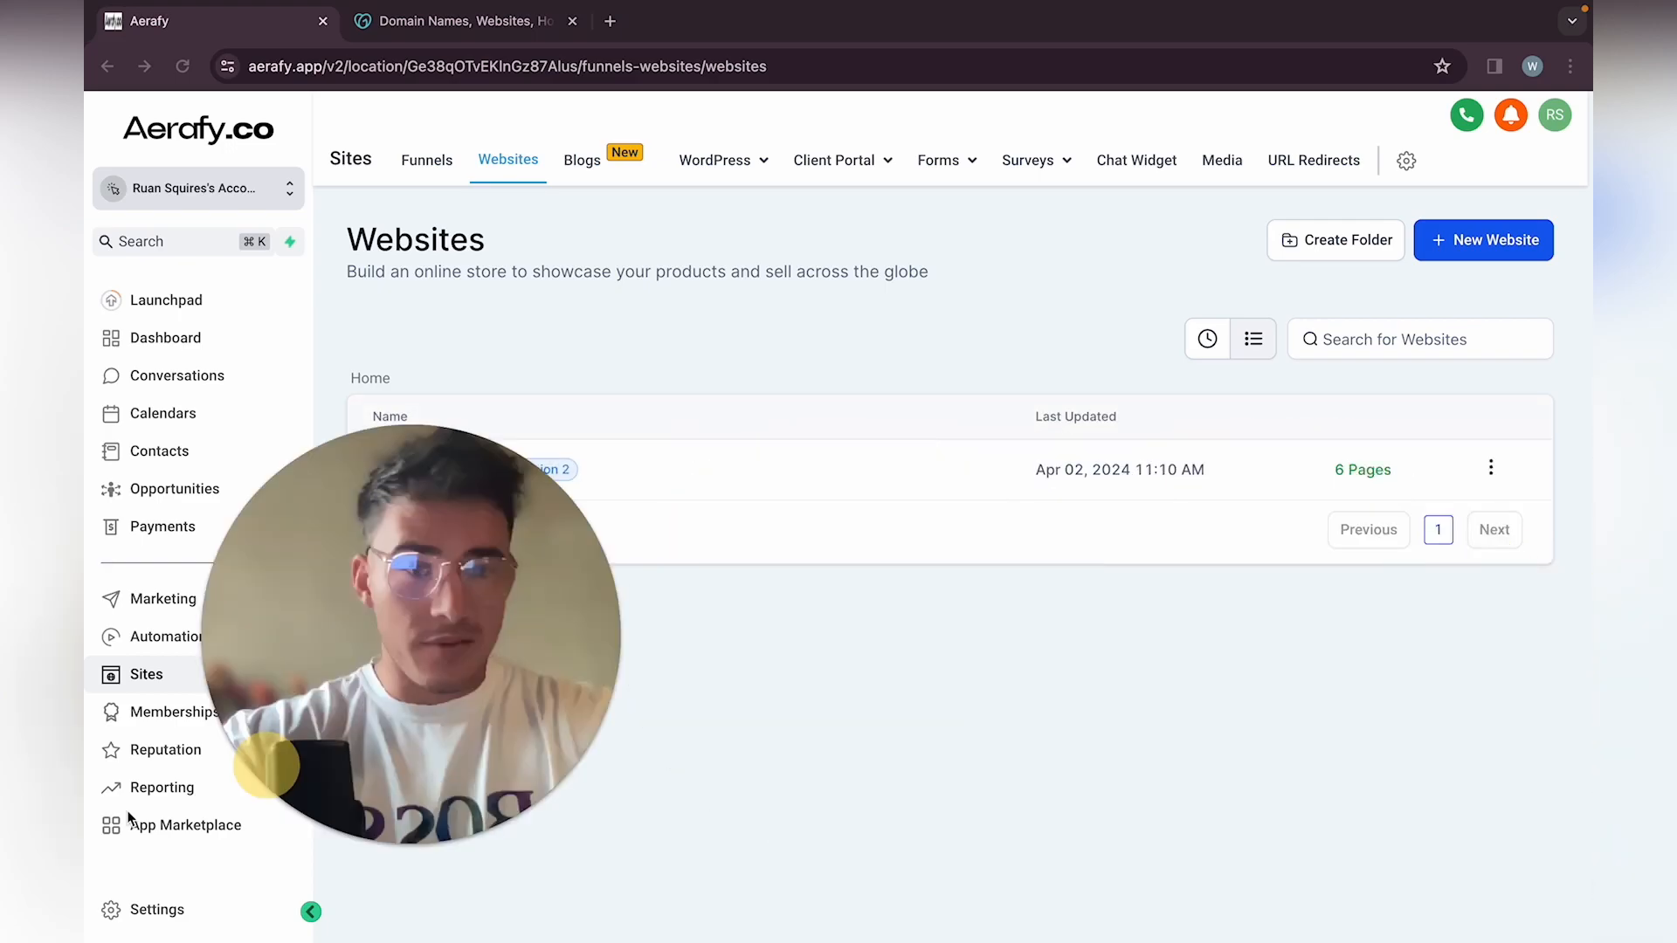
pyautogui.click(1490, 468)
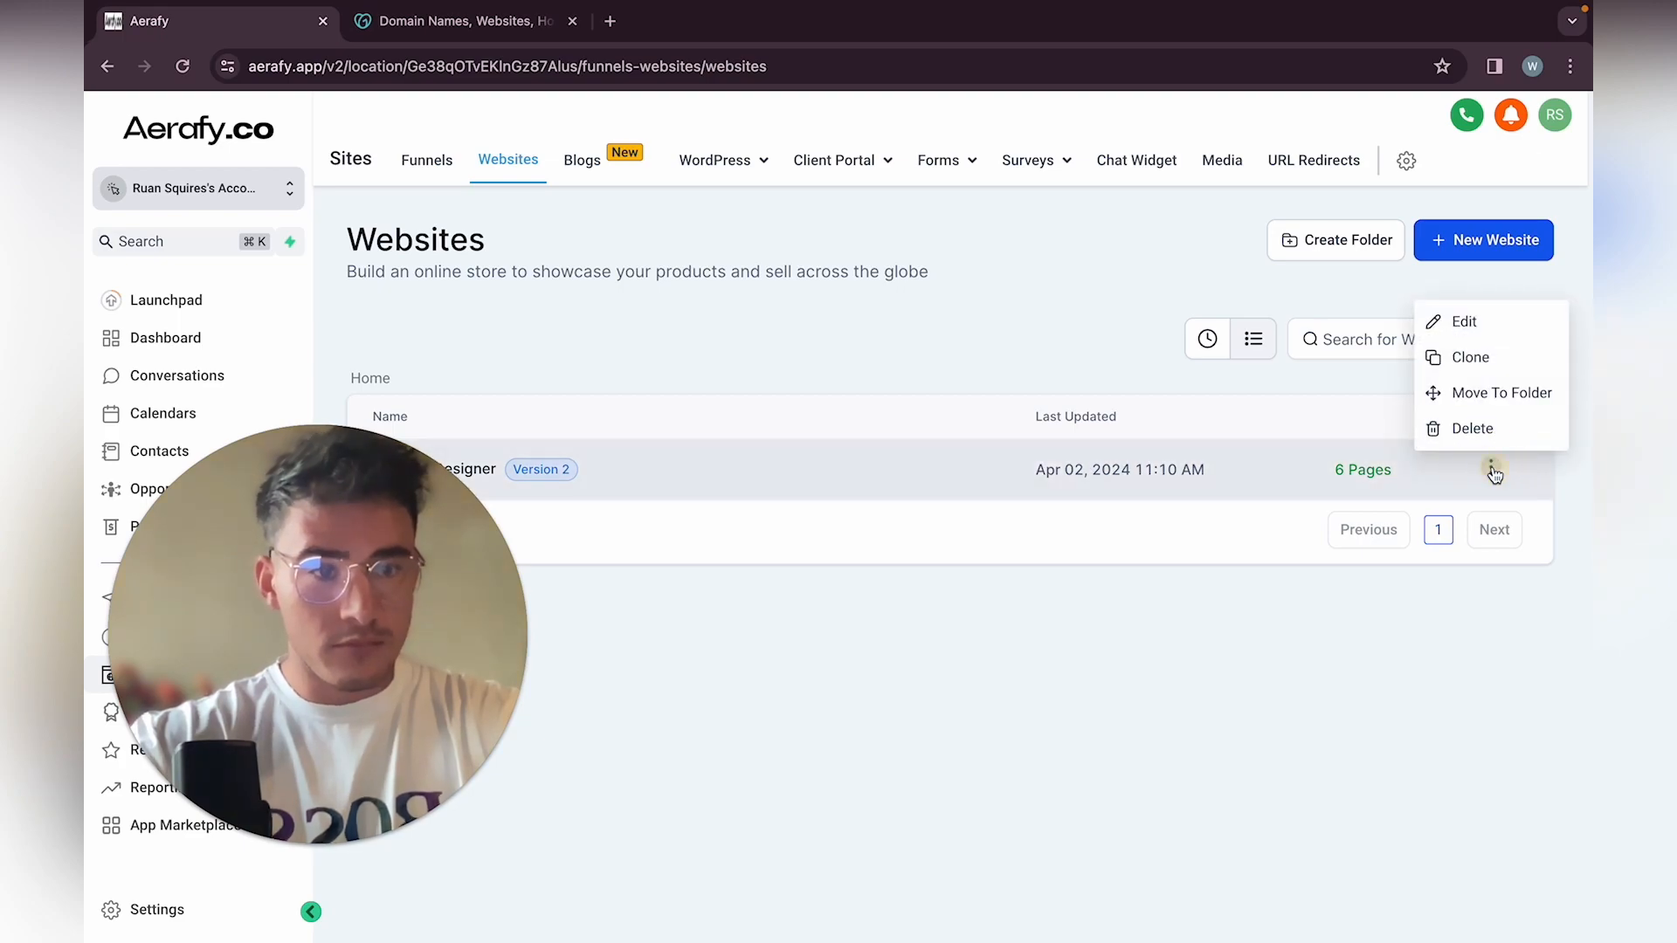
pyautogui.click(1451, 331)
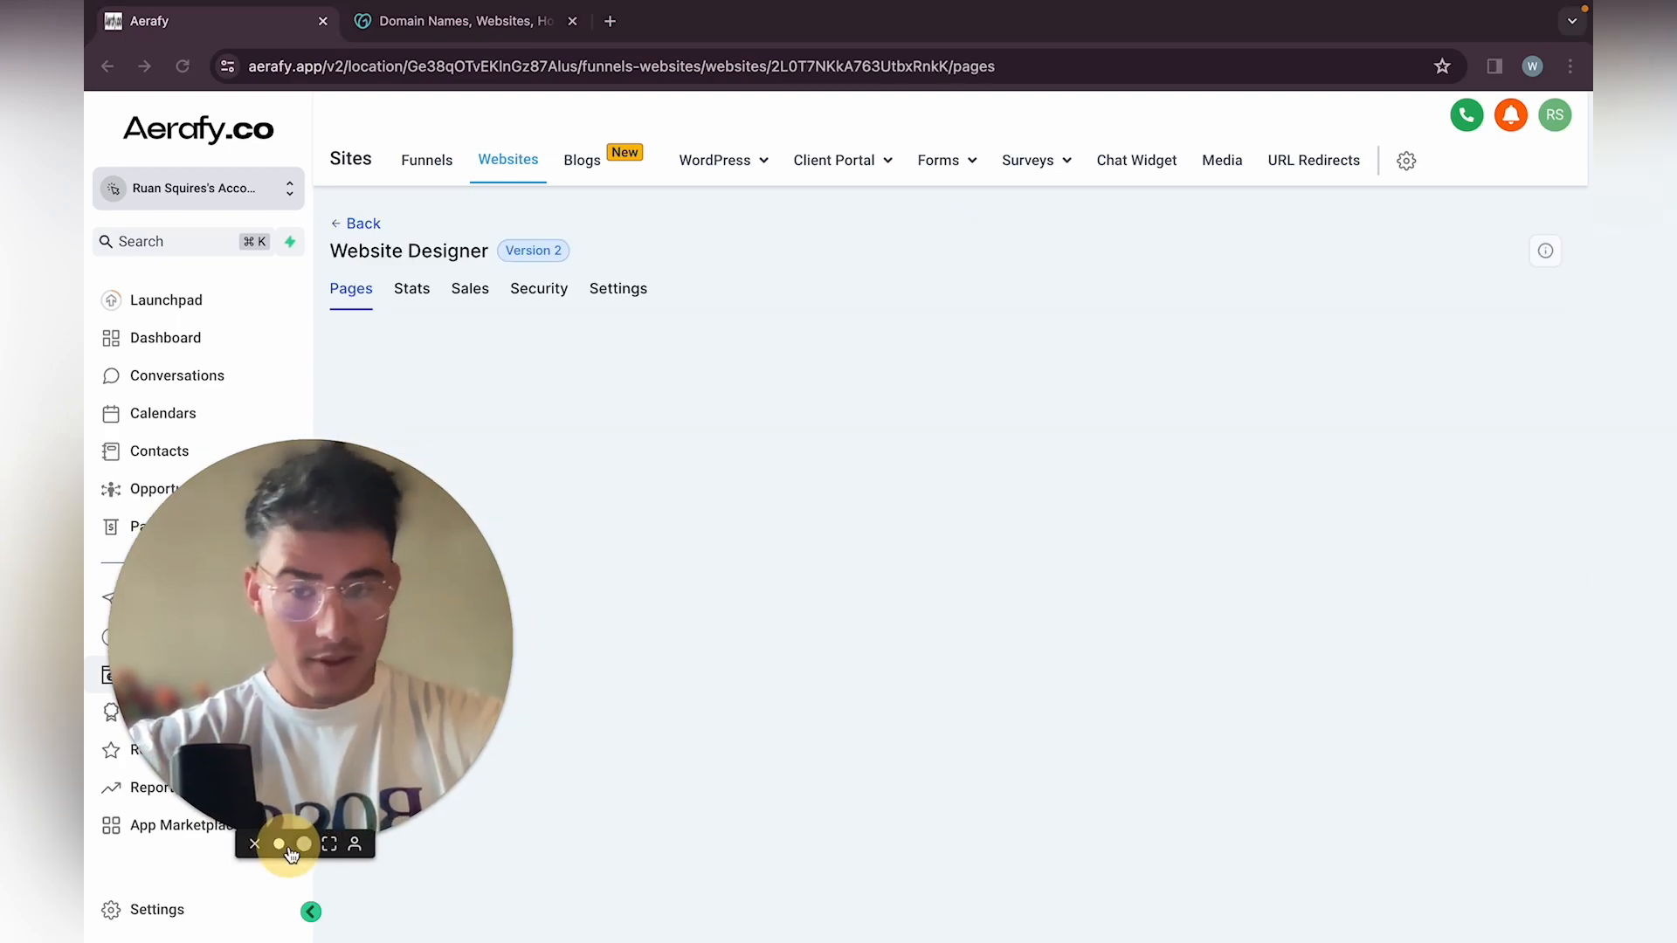
pyautogui.click(289, 847)
pyautogui.click(593, 642)
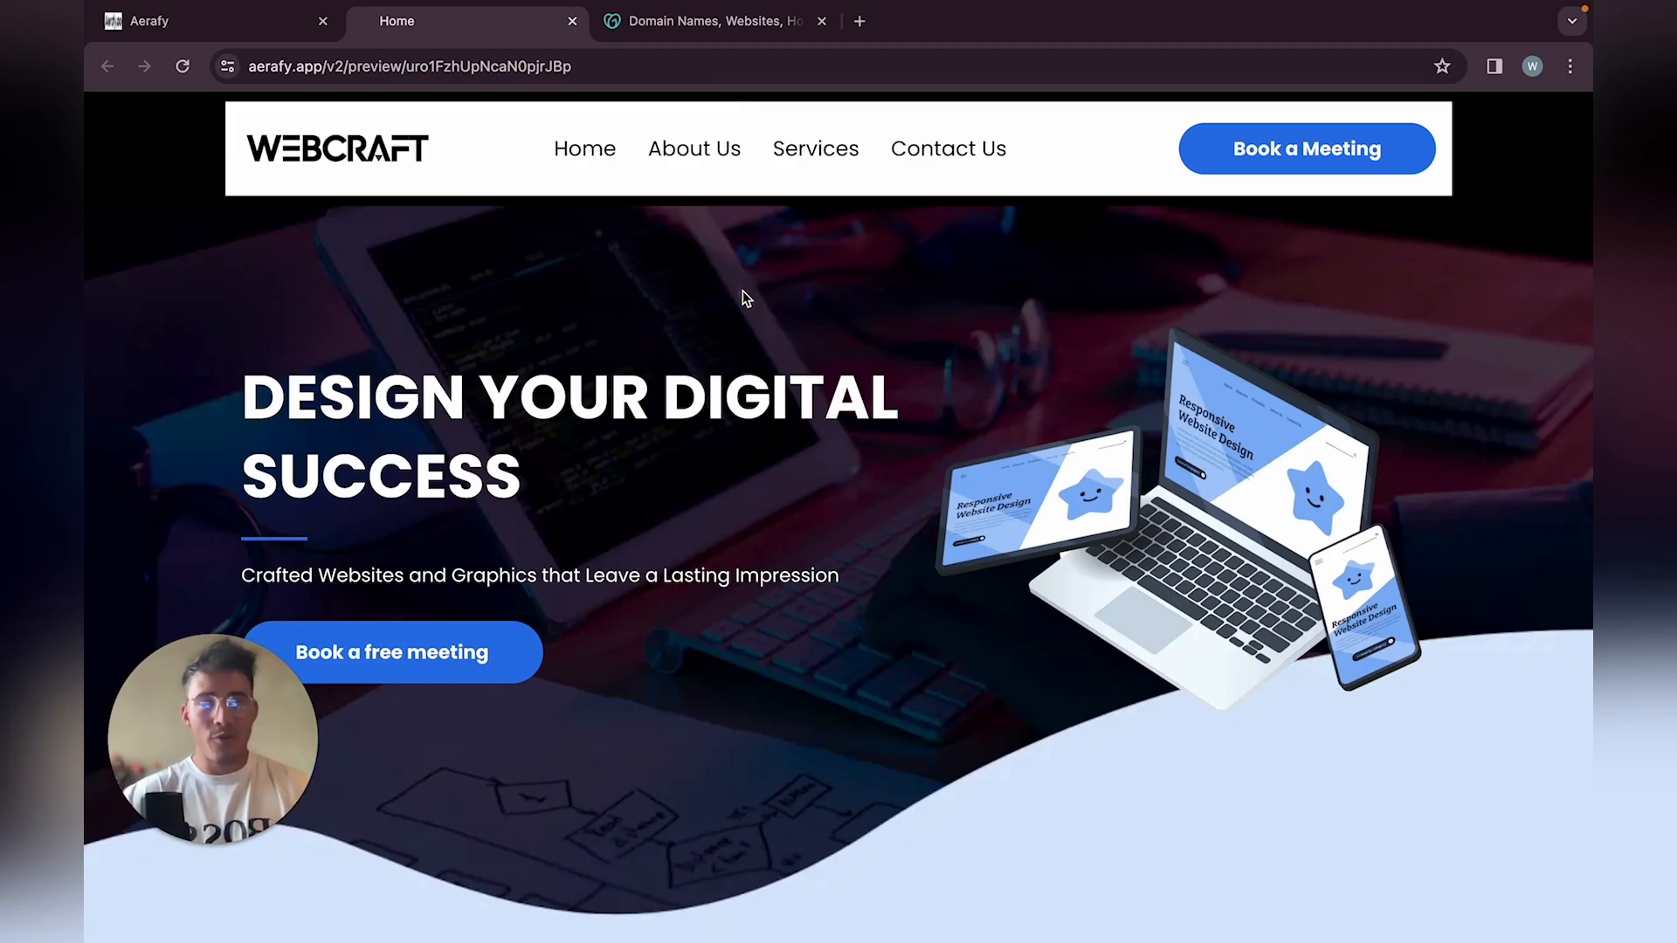
# Switch to GoDaddy and search for the domain webcraft.com
pyautogui.click(672, 39)
pyautogui.click(508, 215)
pyautogui.write('webcraft.com')
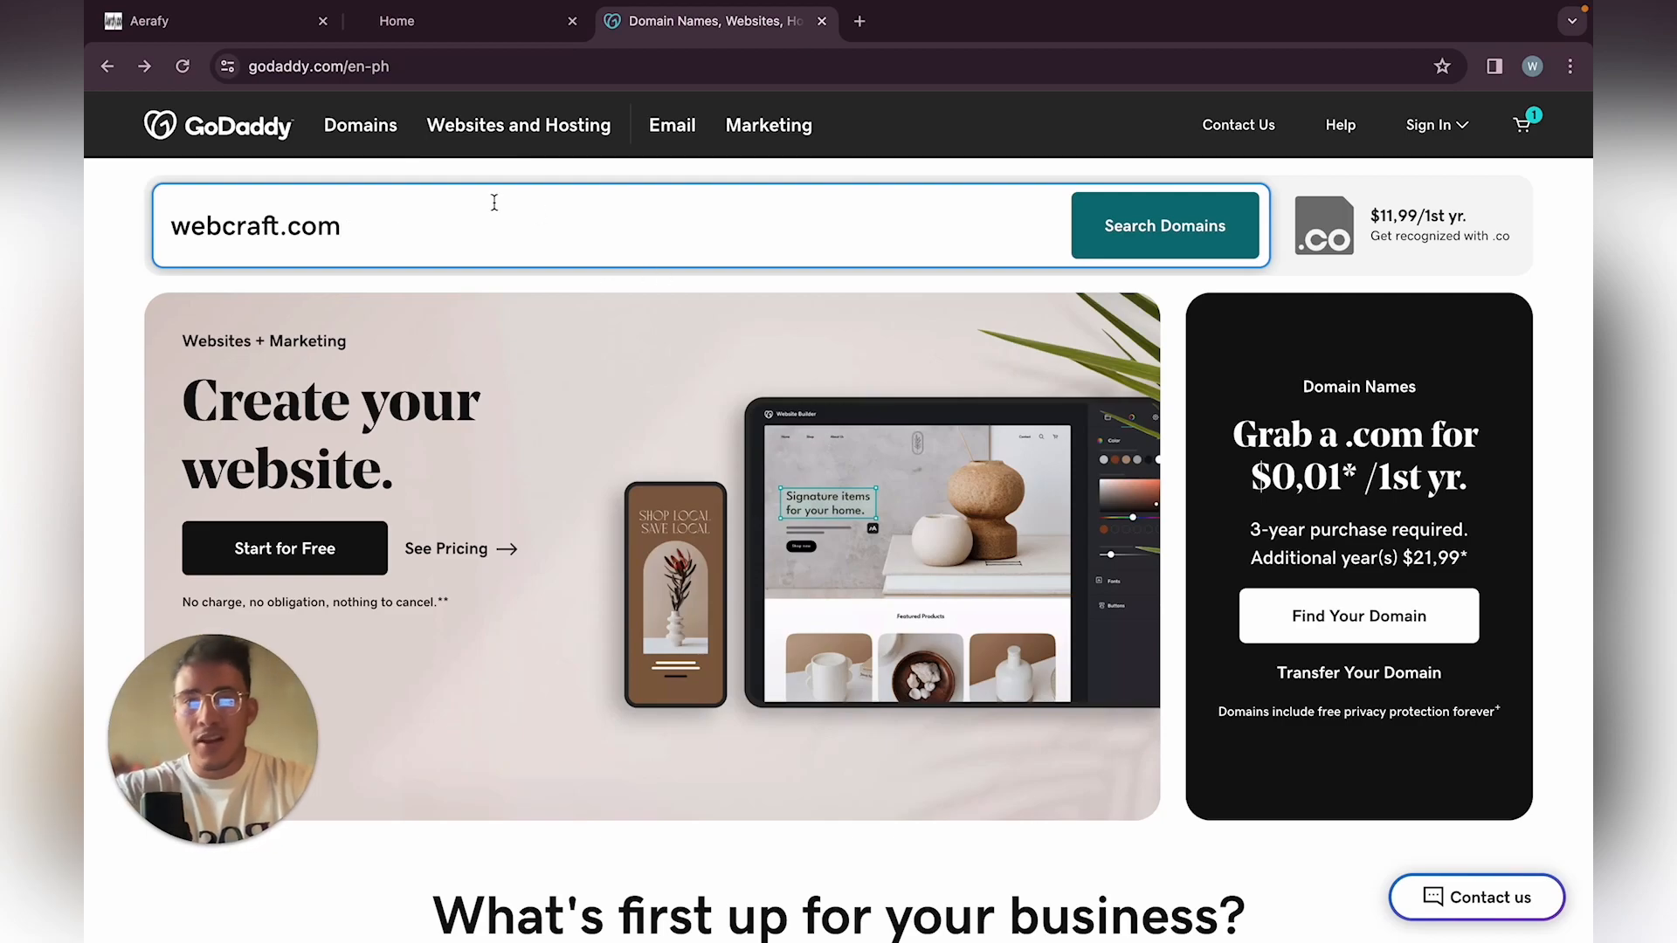
pyautogui.click(1194, 247)
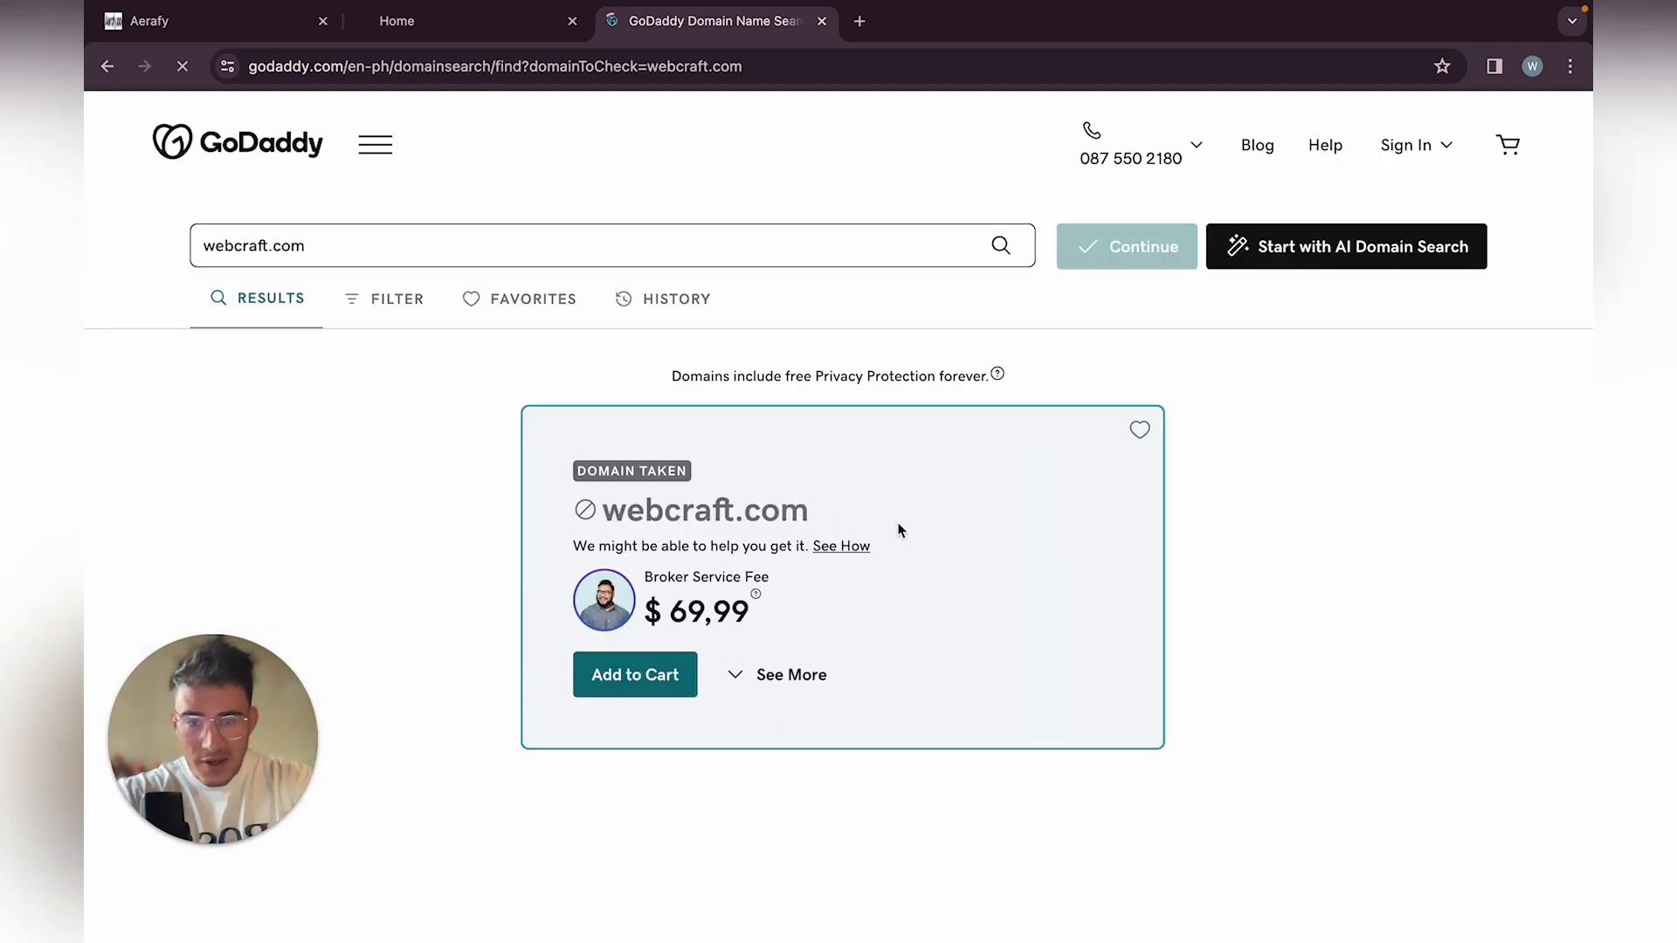
# Search for the domain webcraftonline.com and look through the suggested alternatives
pyautogui.click(280, 244)
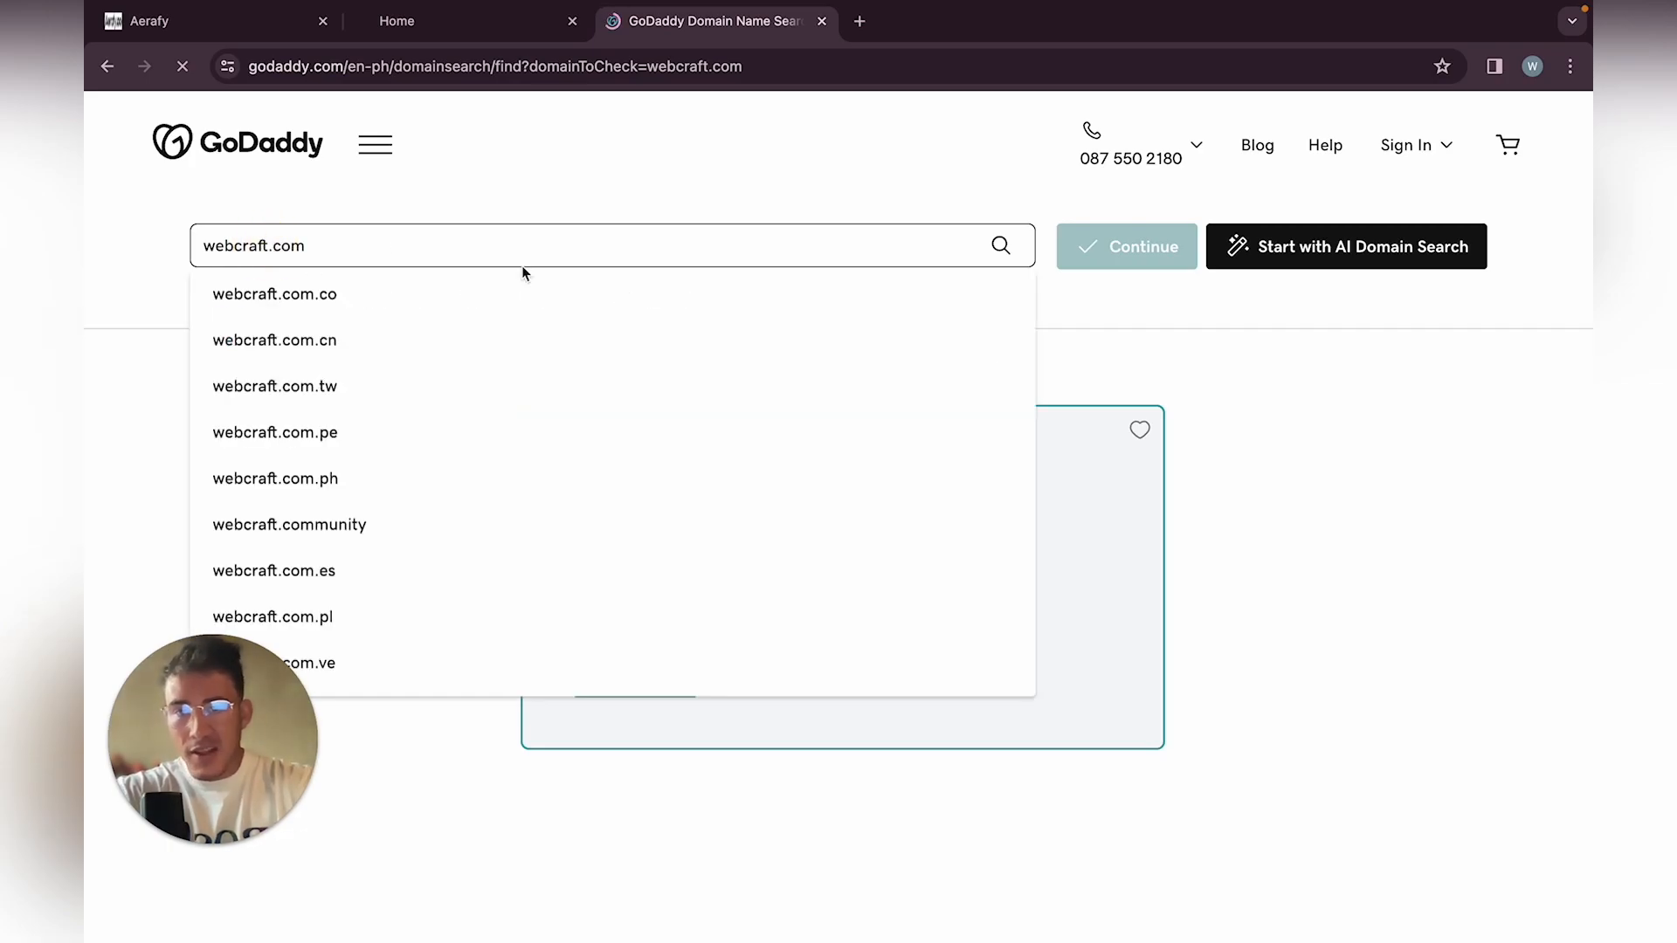
pyautogui.write('online')
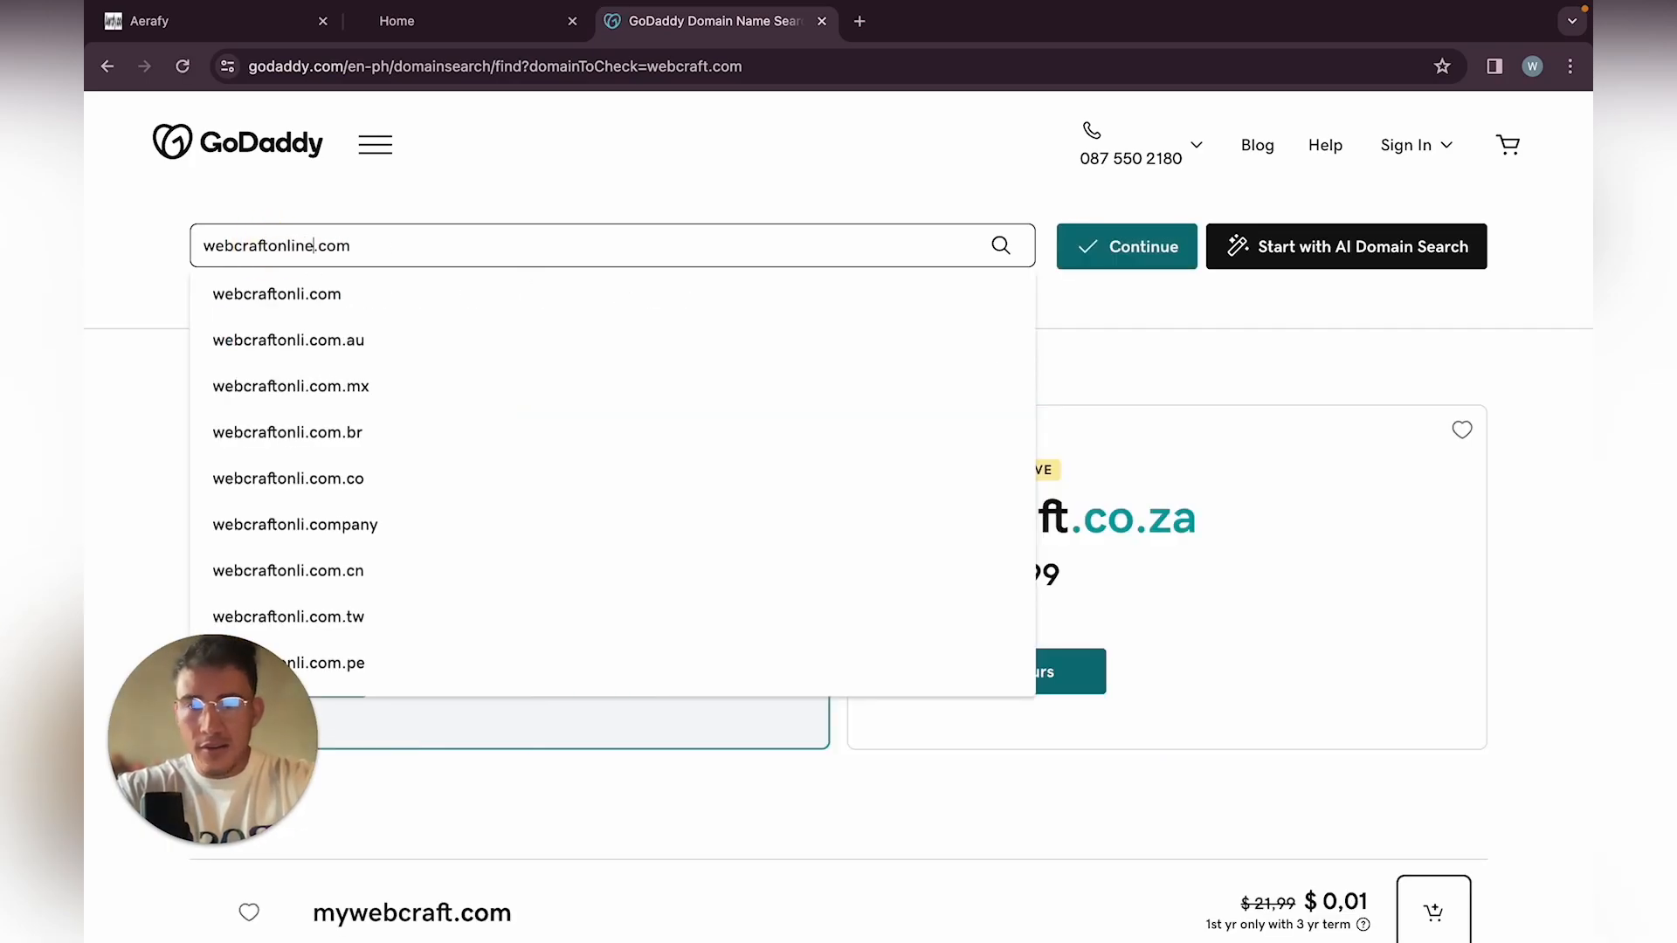
pyautogui.press('Return')
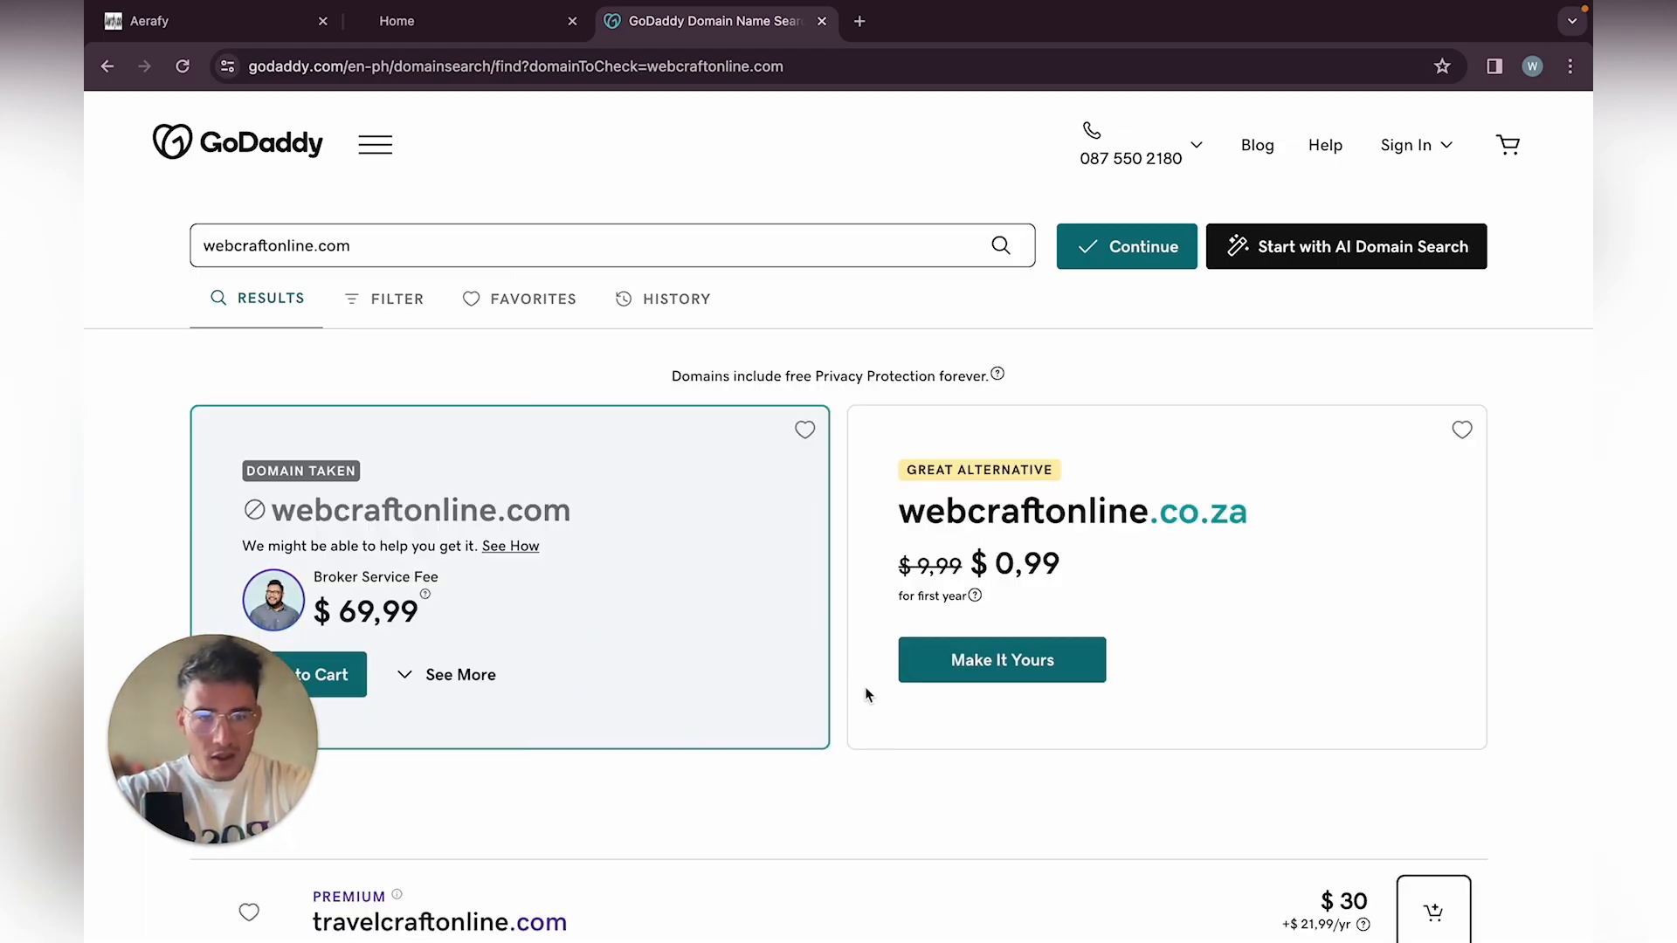
pyautogui.scroll(-4, 892, 586)
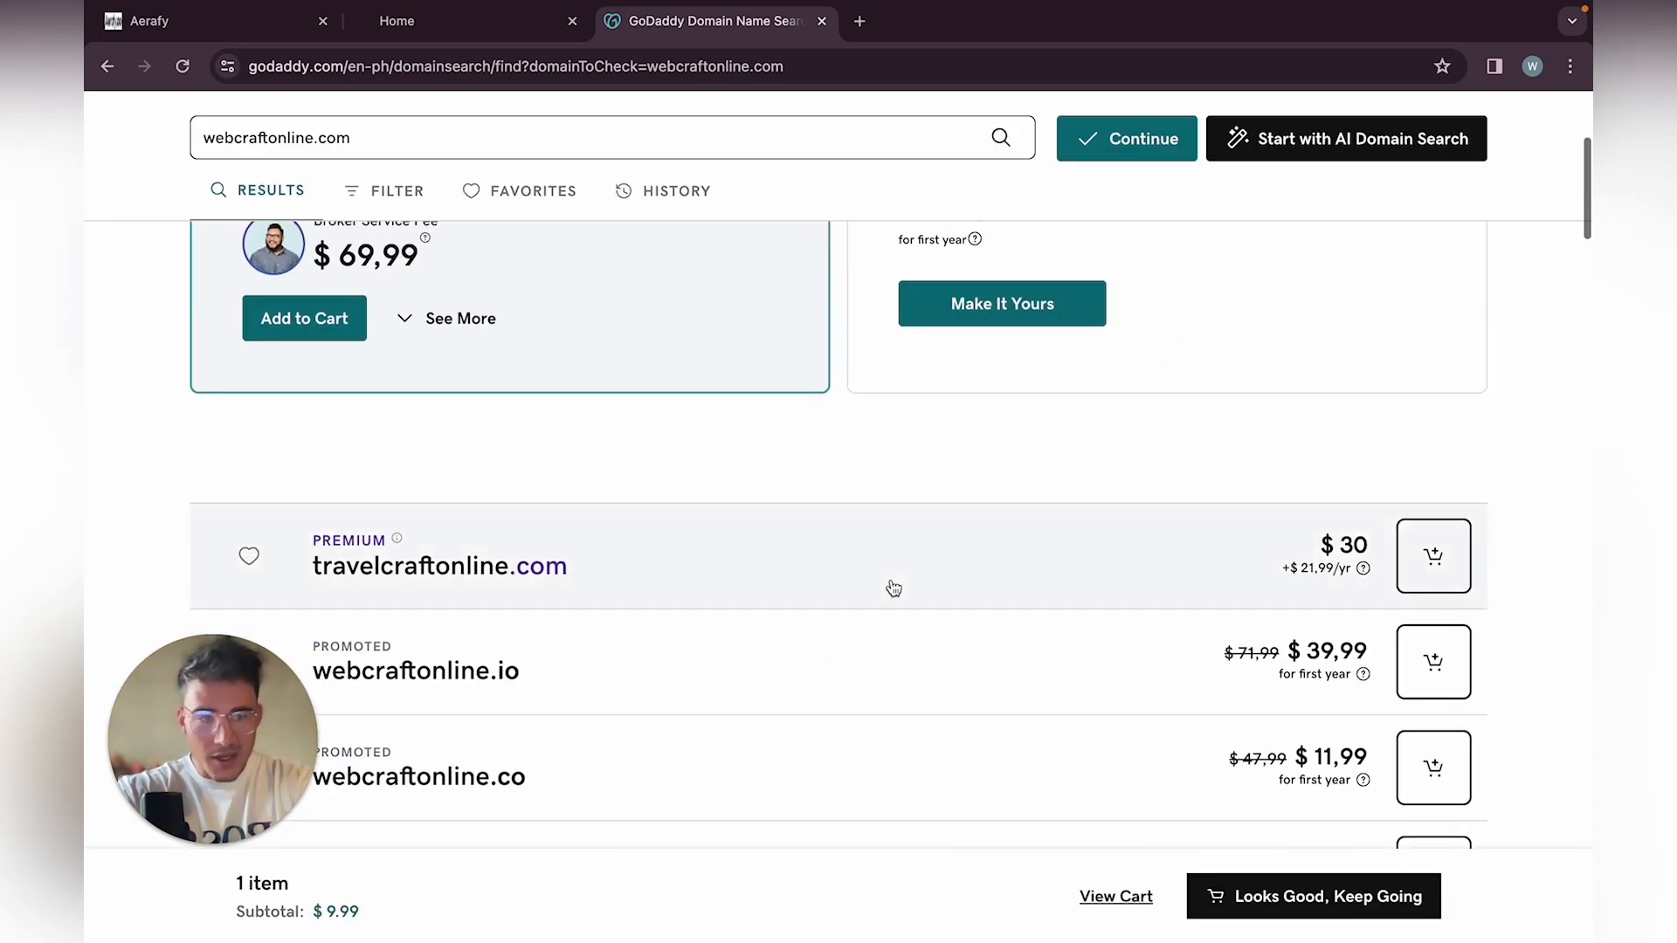
pyautogui.scroll(5, 892, 585)
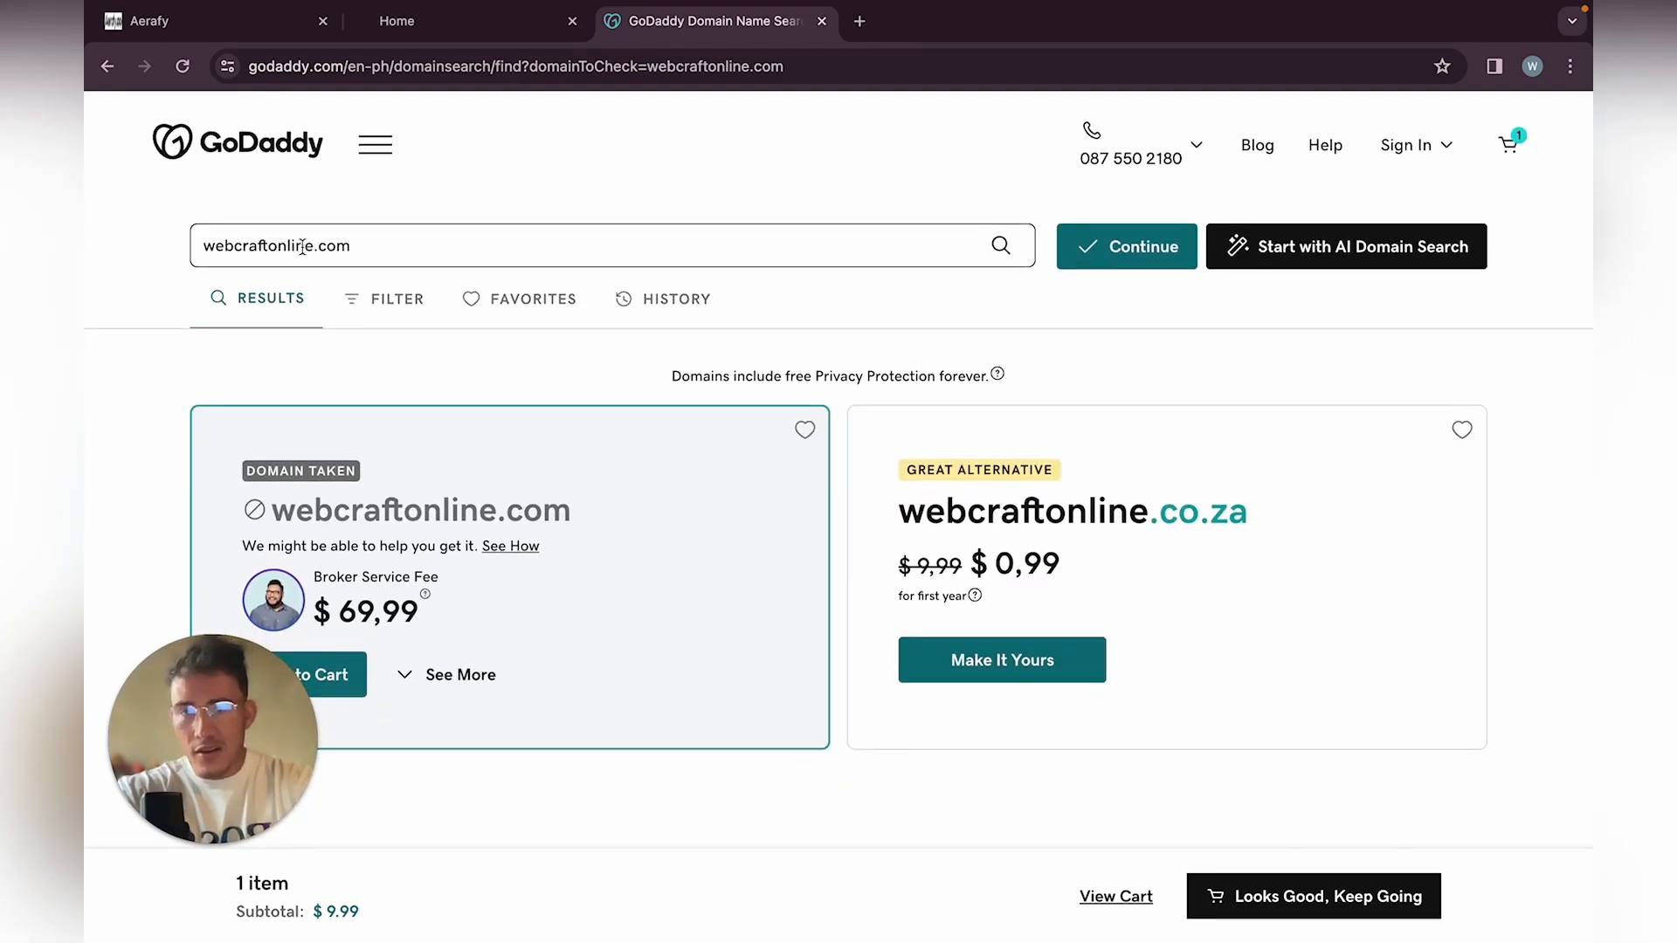
# Change the domain search to webcraftonline.co and run it
pyautogui.click(267, 249)
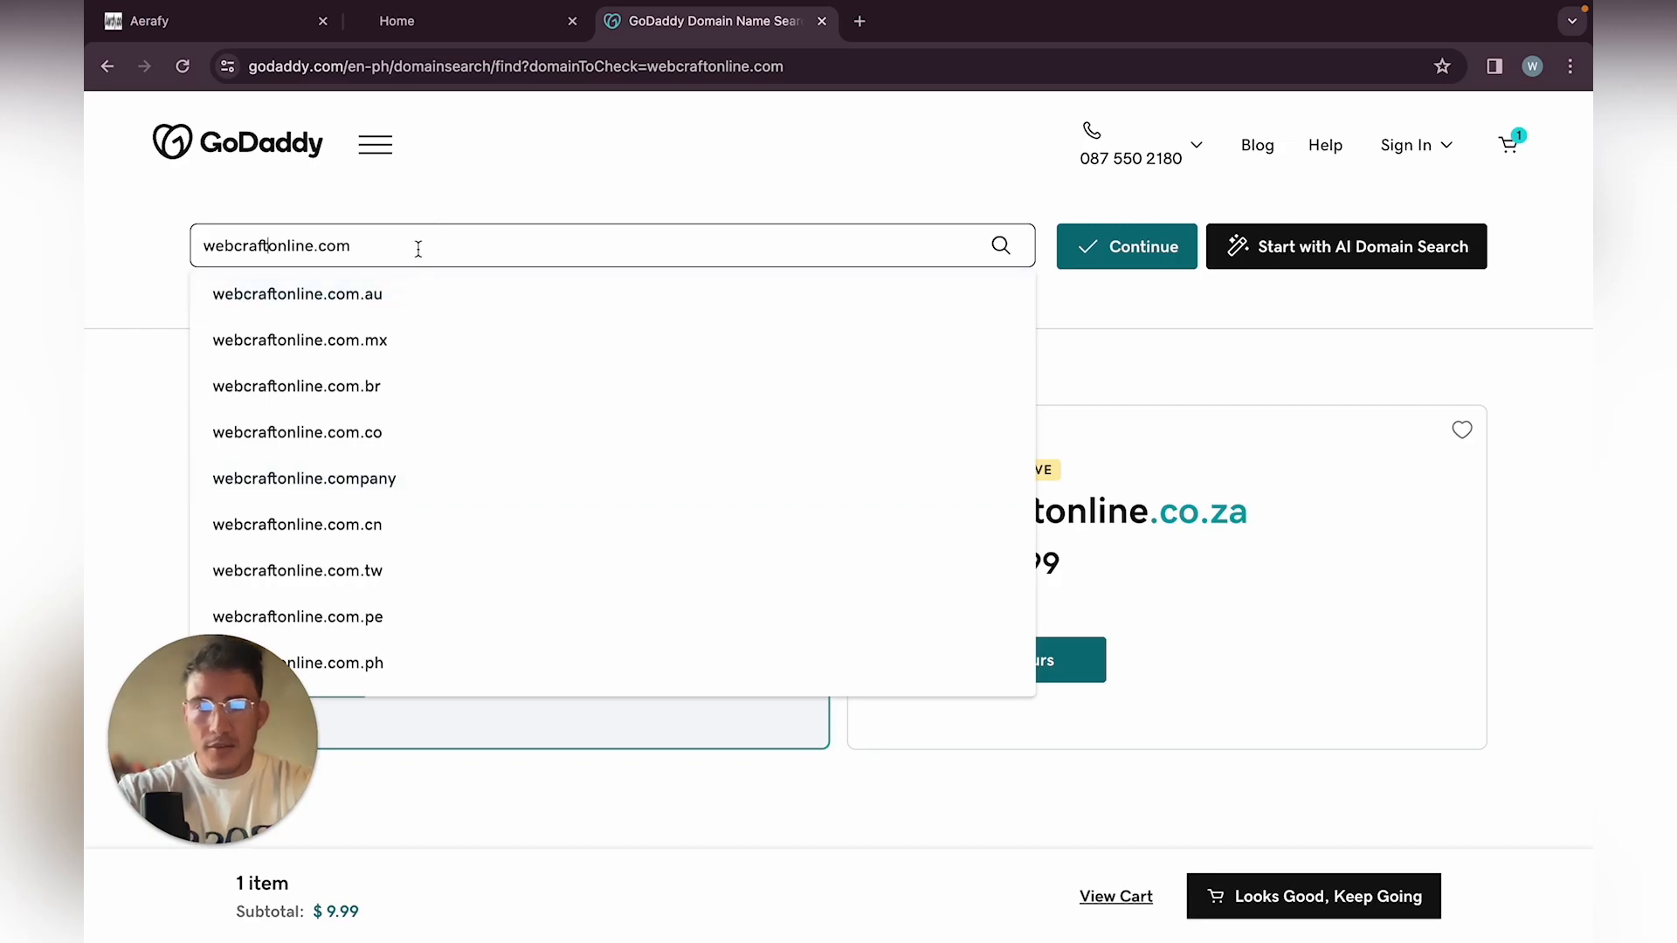
pyautogui.press('BackSpace')
pyautogui.press('Return')
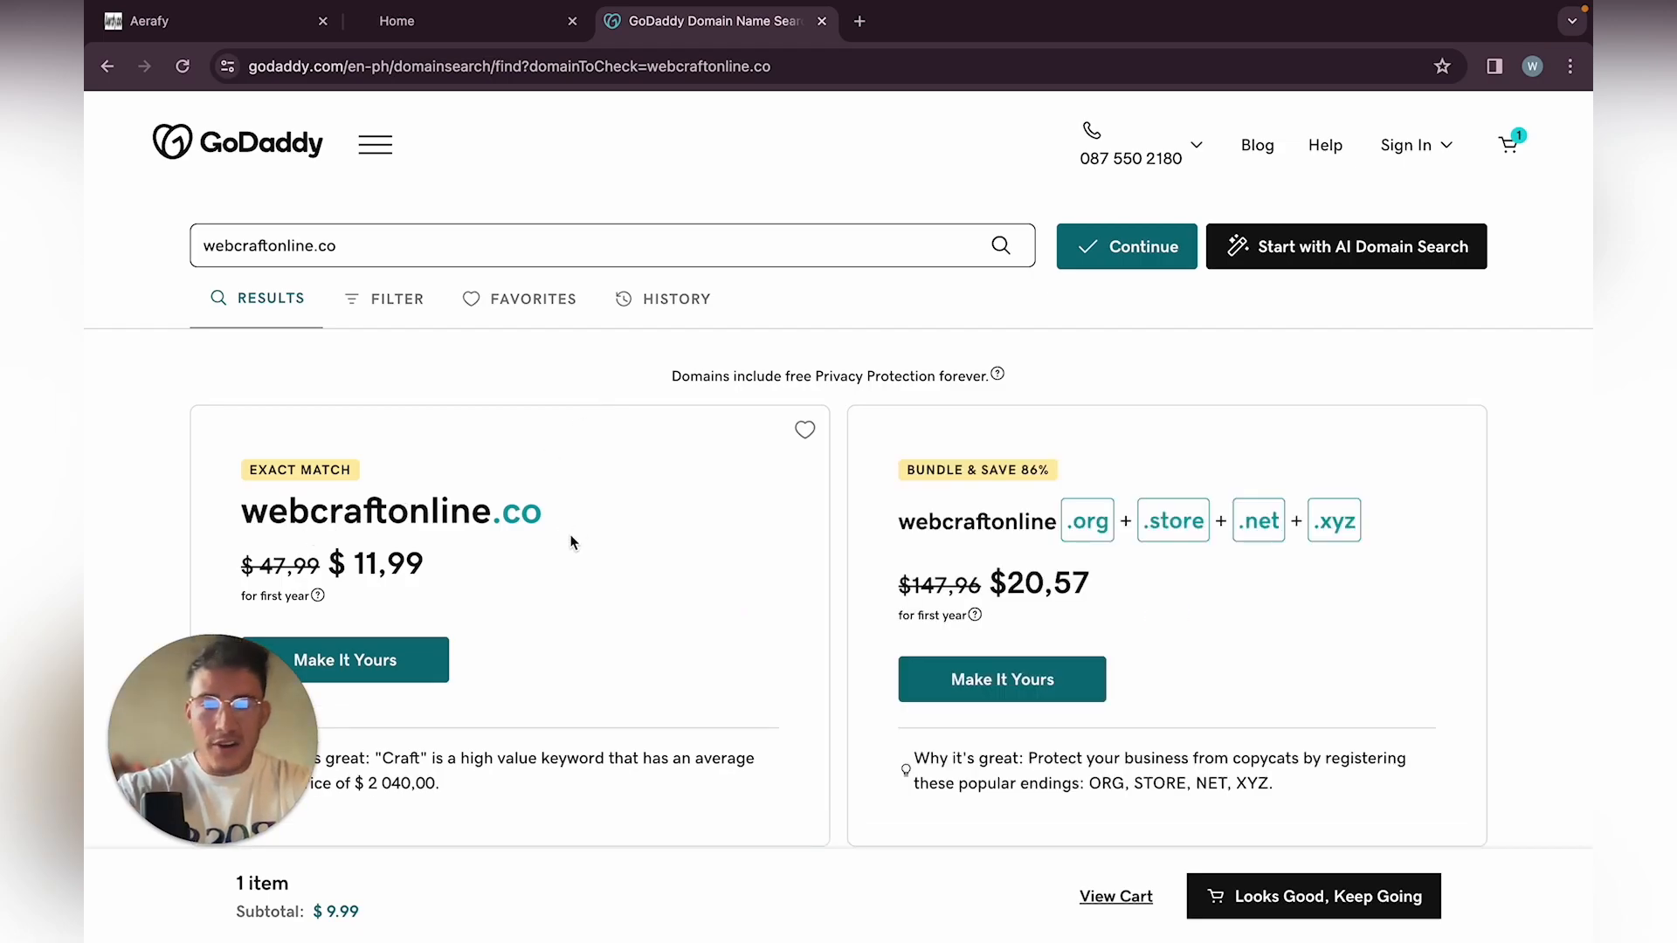
# Add webcraftonline.co to the cart and proceed to the domain registration options
pyautogui.scroll(-2, 489, 626)
pyautogui.click(388, 557)
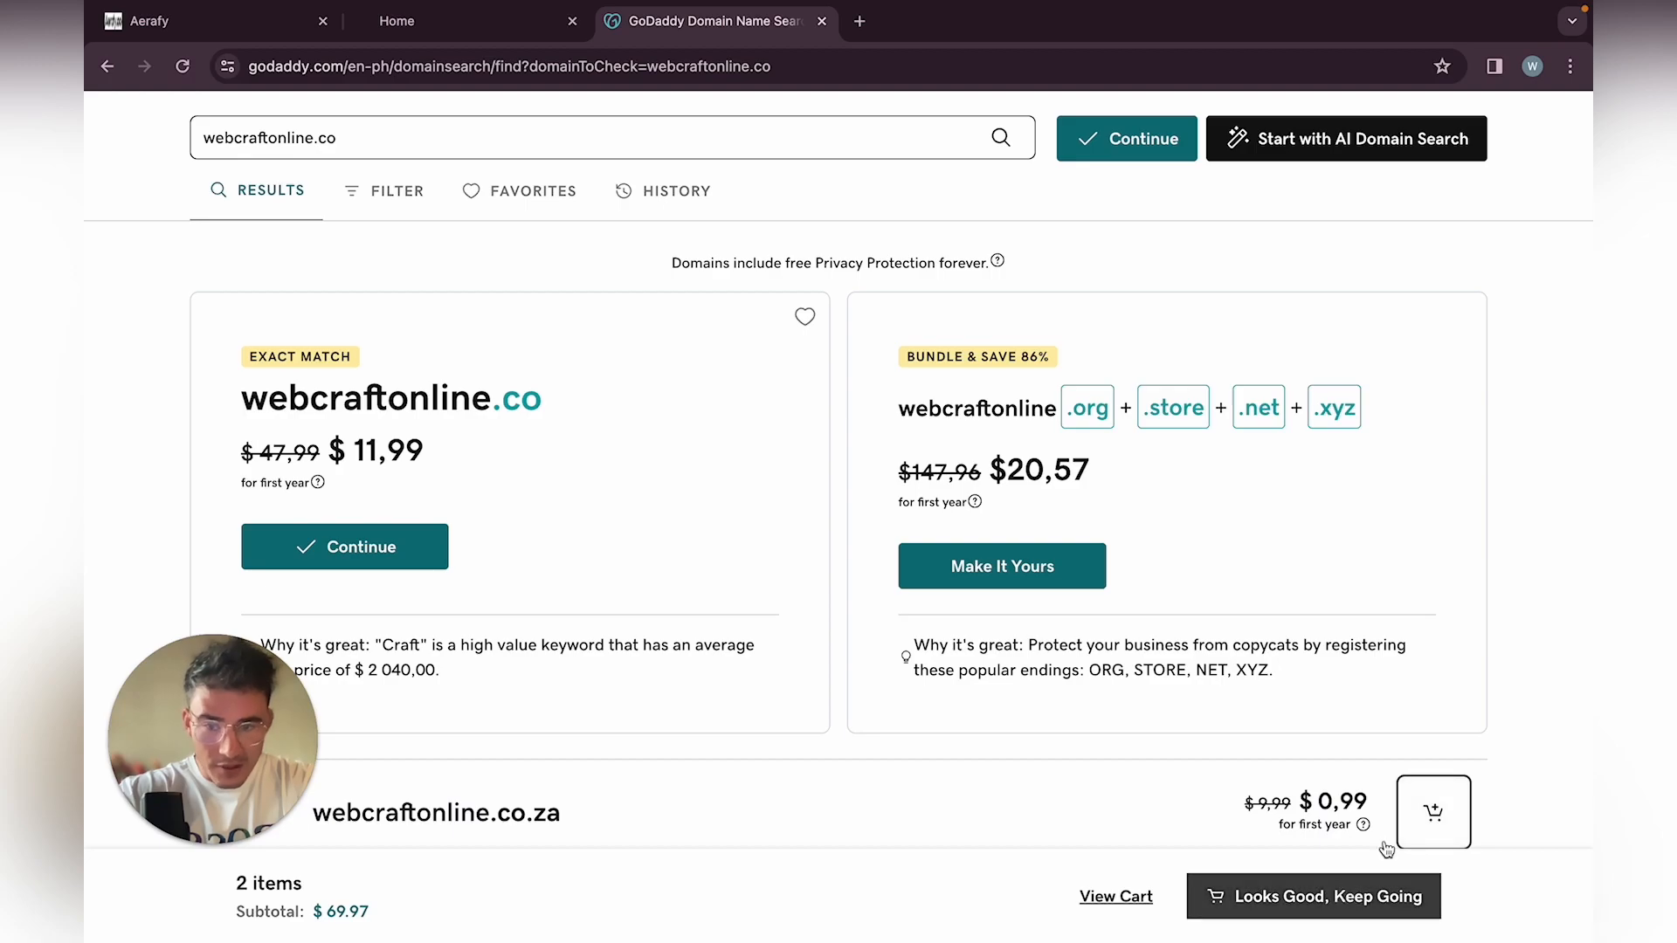
pyautogui.click(1323, 907)
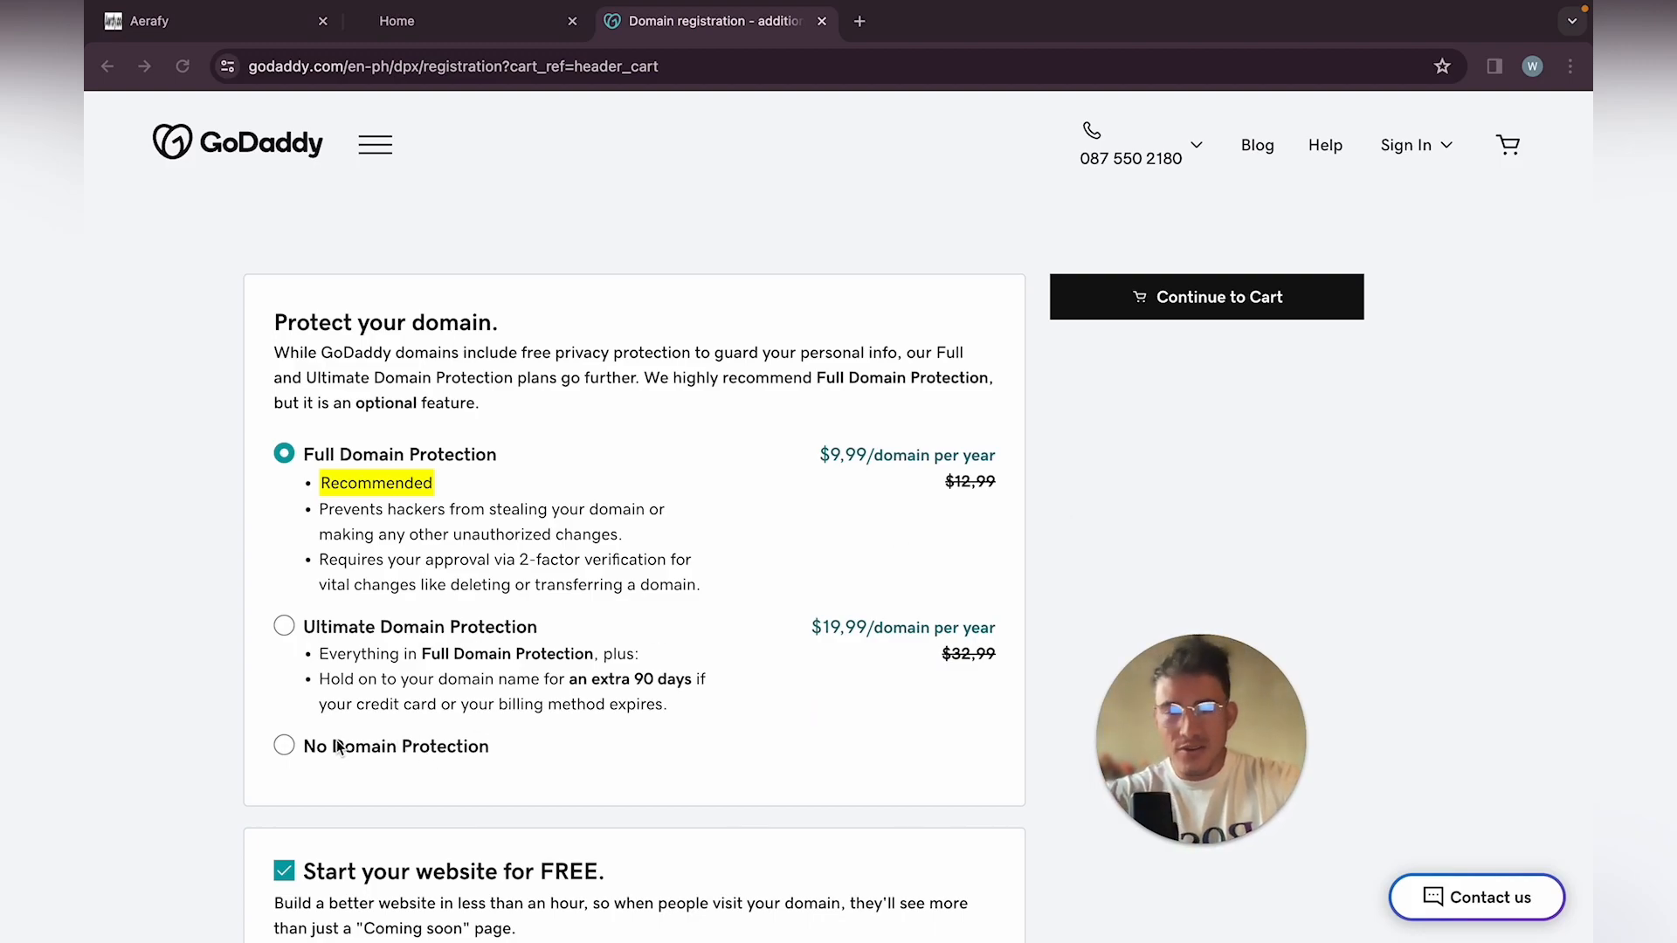
# Choose No Domain Protection and deselect the offer to start a website for free
pyautogui.click(278, 747)
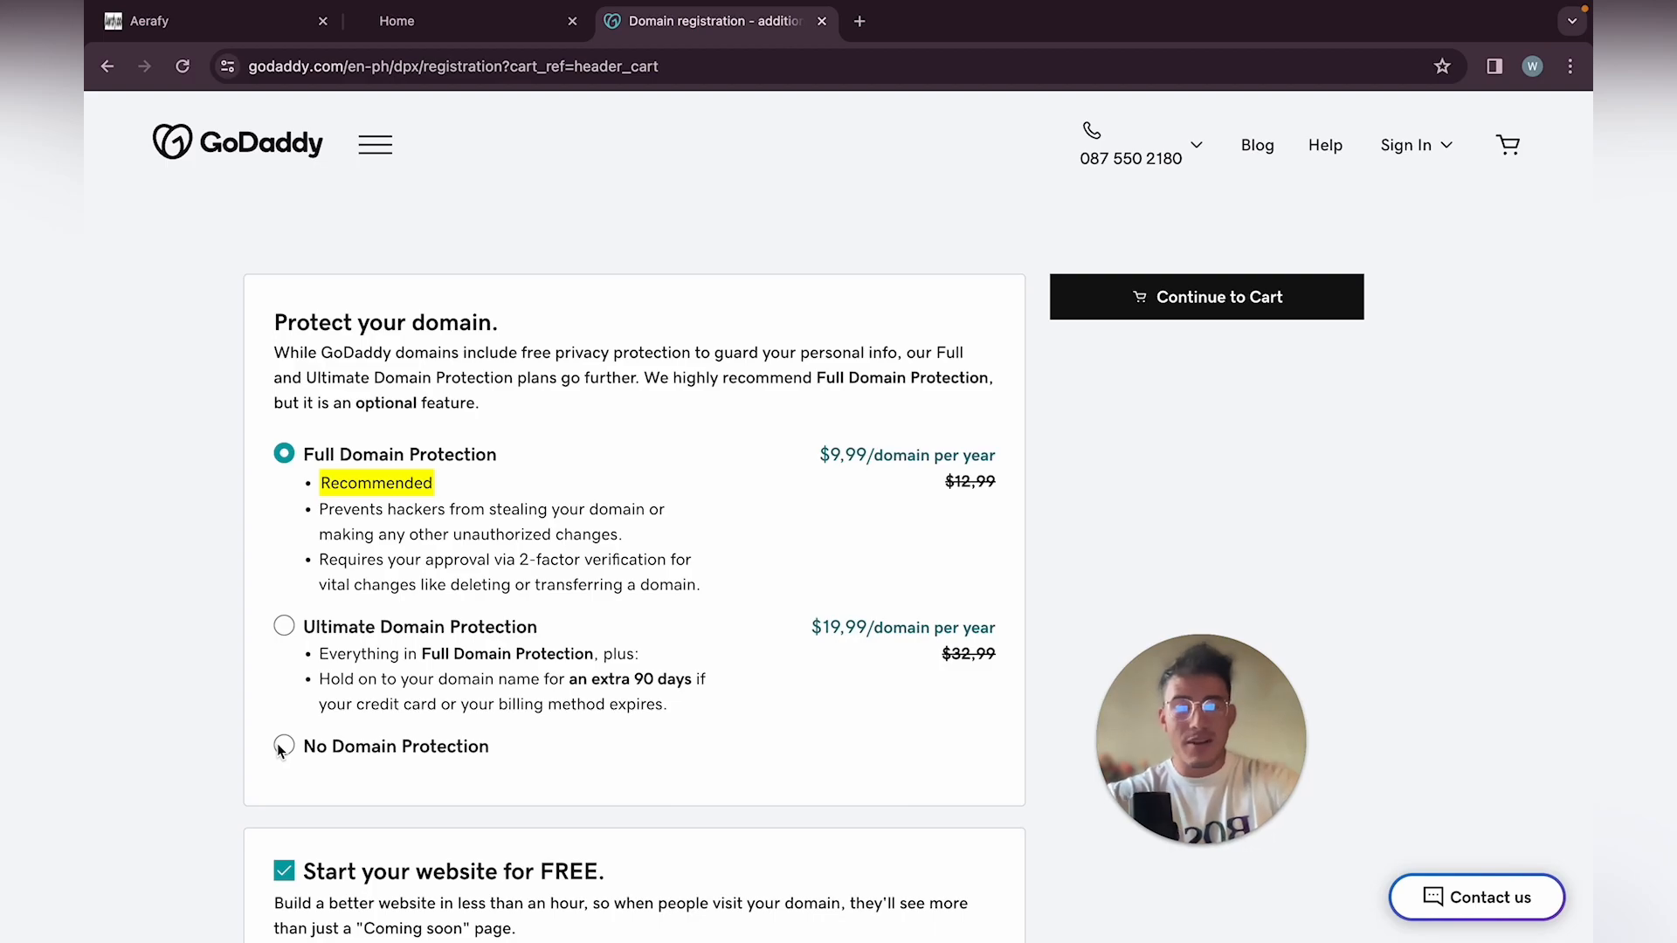
pyautogui.click(283, 747)
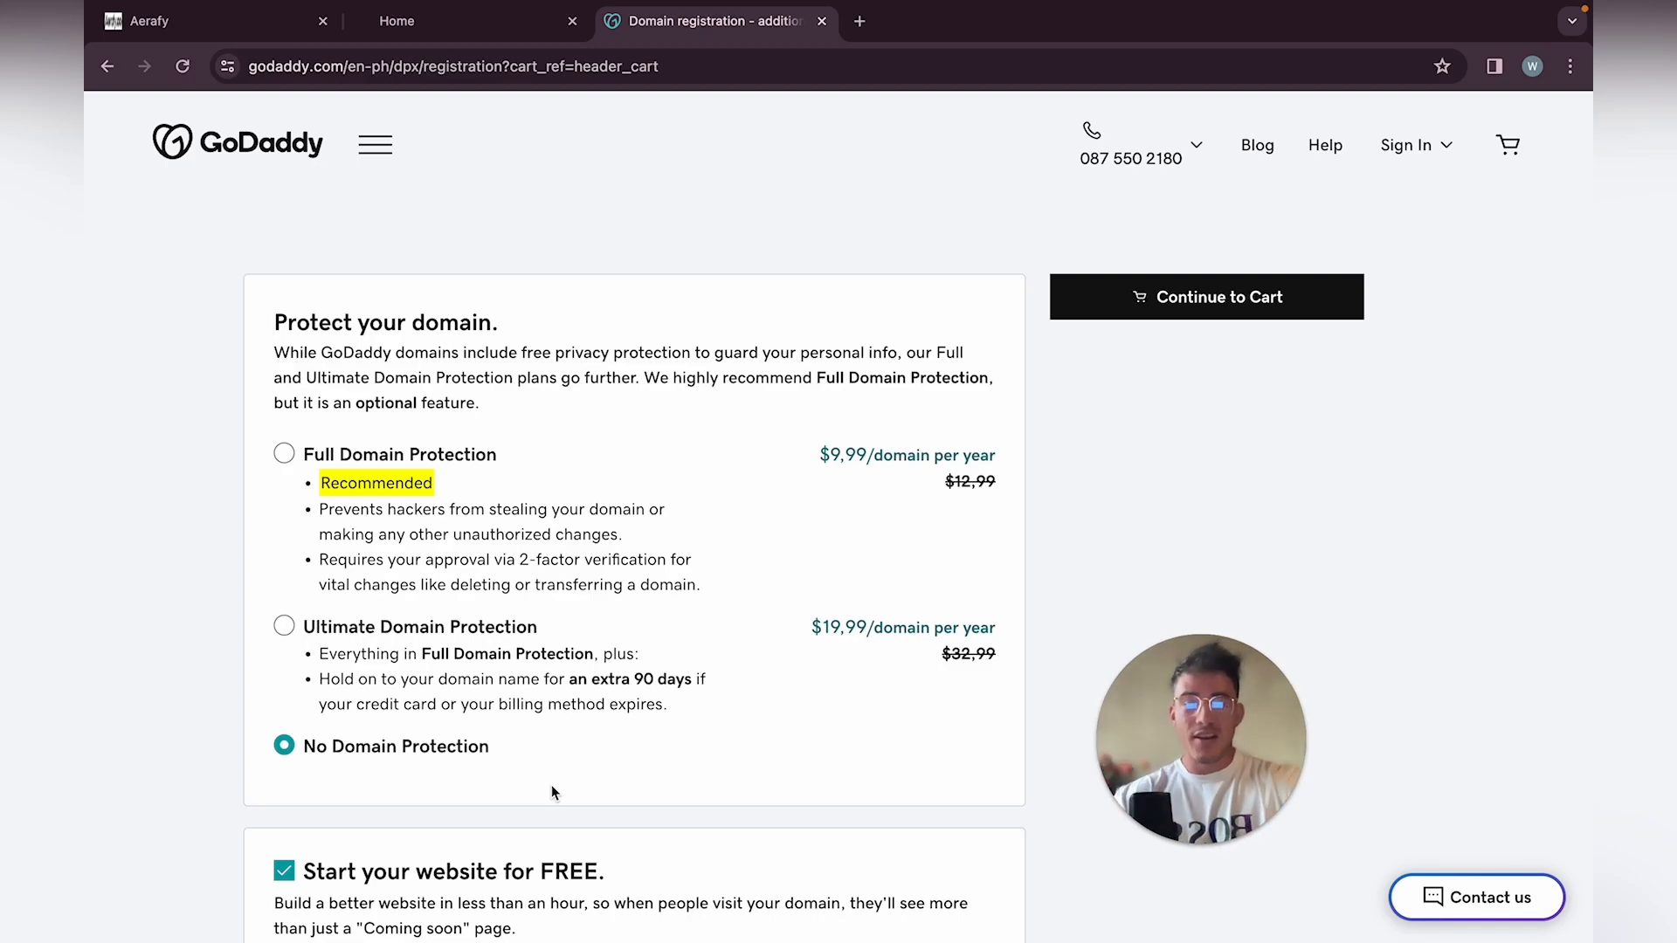
pyautogui.scroll(-3, 552, 784)
pyautogui.click(285, 667)
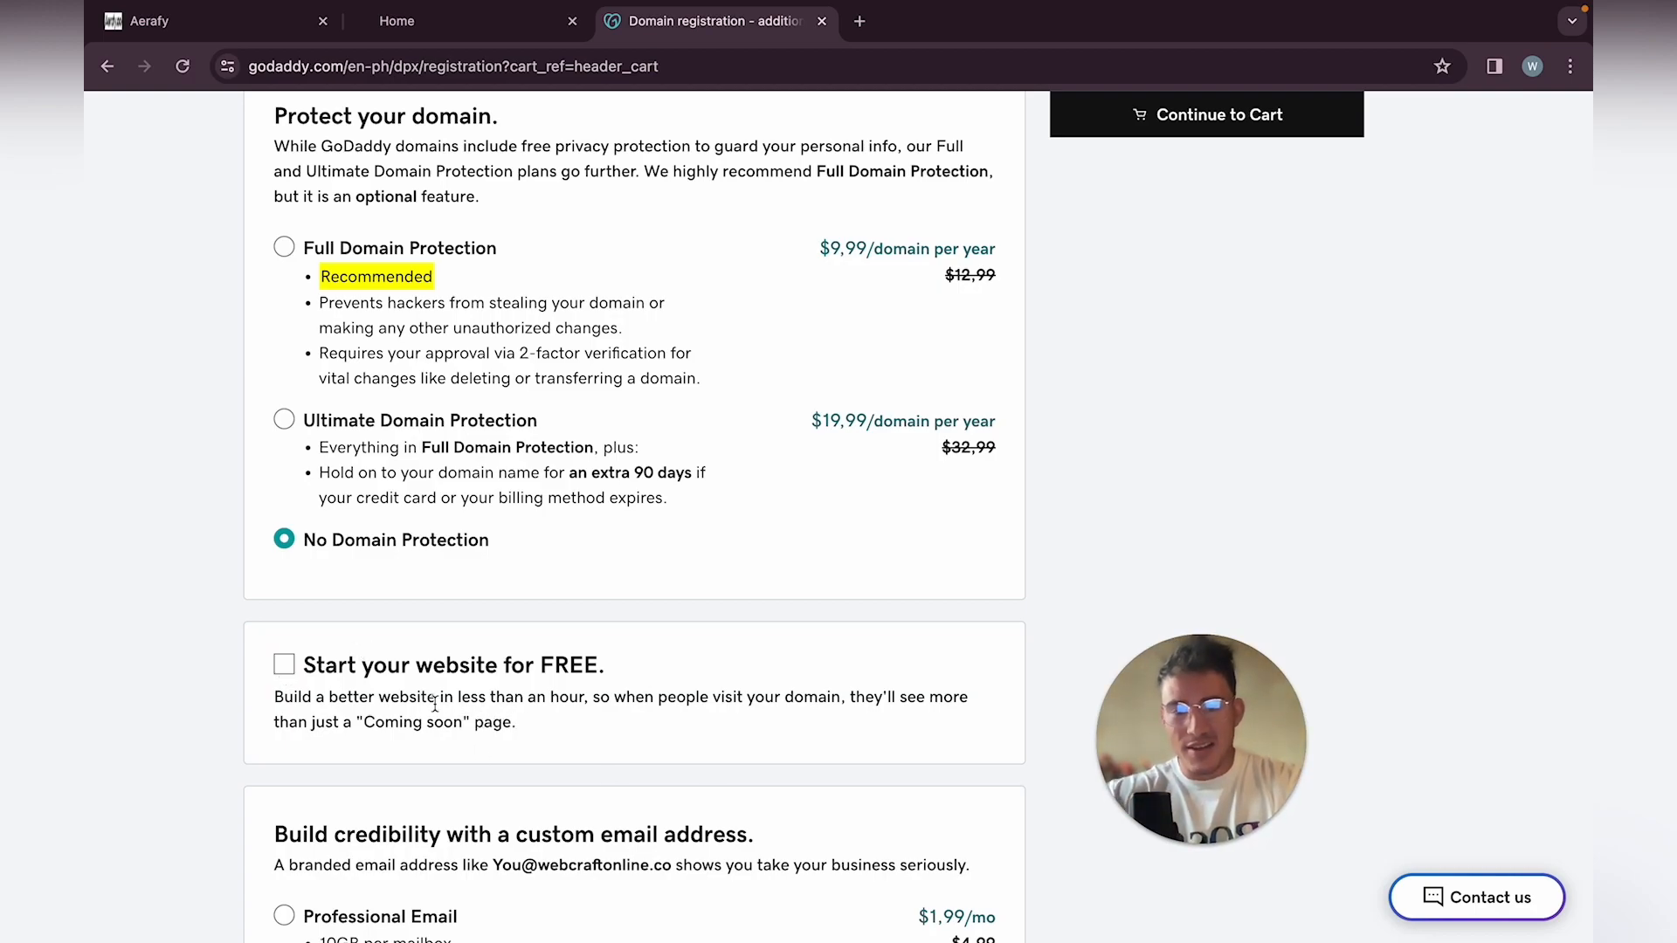
# Review the custom email offer, leave it at No Thanks, and continue to the cart
pyautogui.scroll(-3, 471, 694)
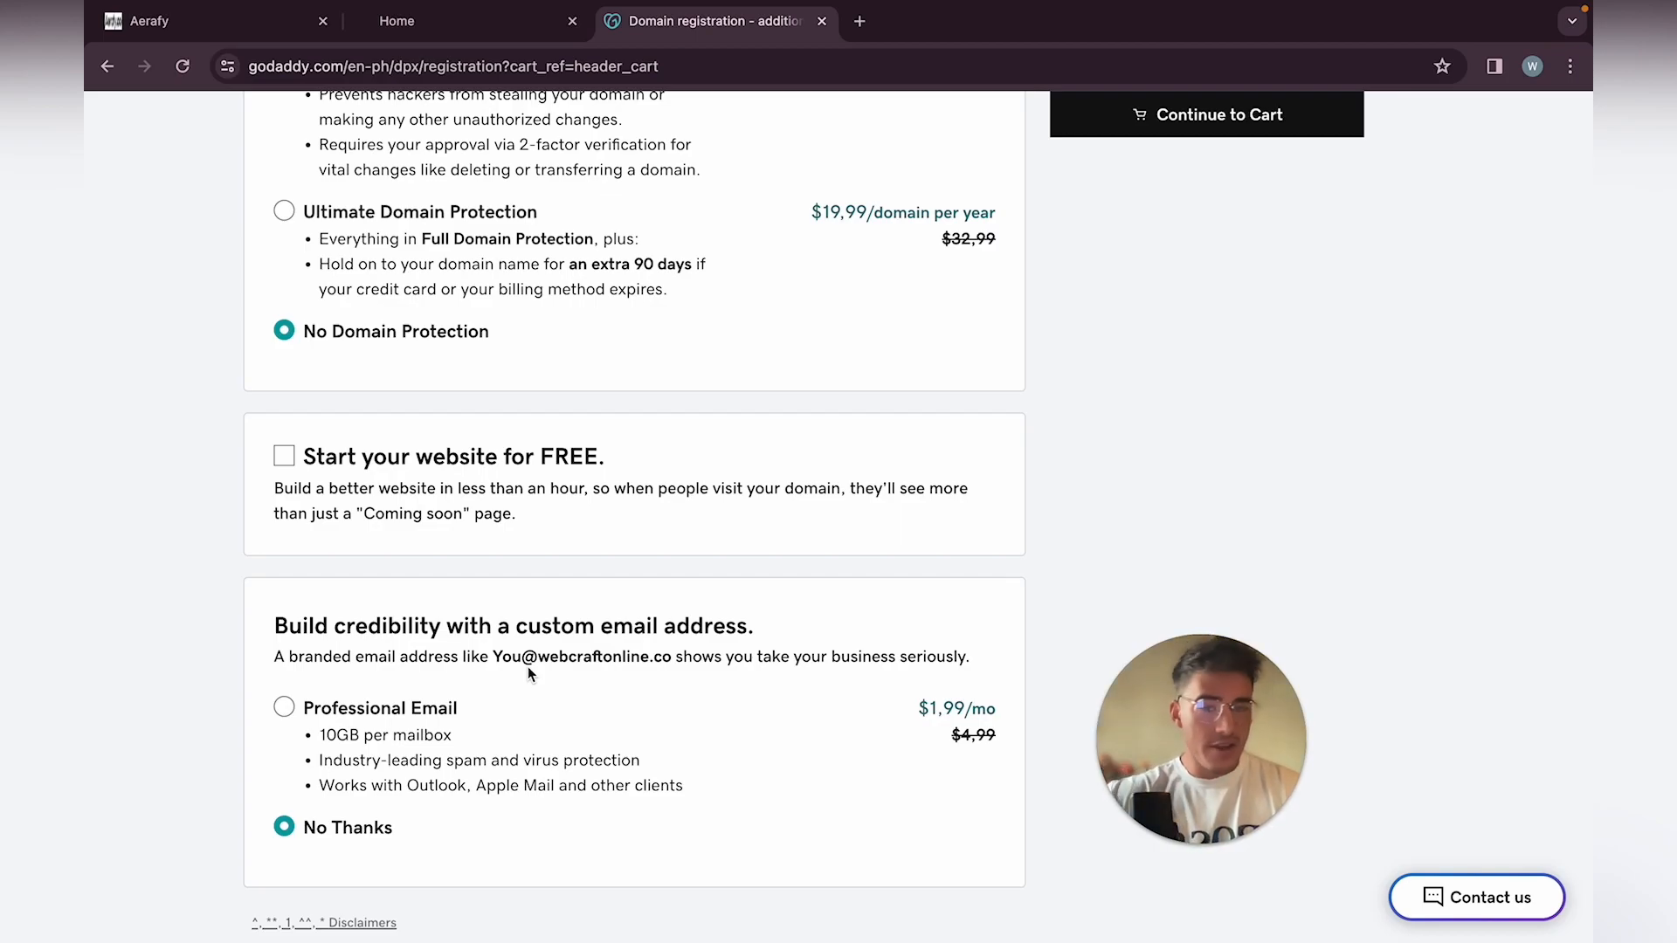
pyautogui.scroll(-3, 594, 733)
pyautogui.scroll(3, 624, 751)
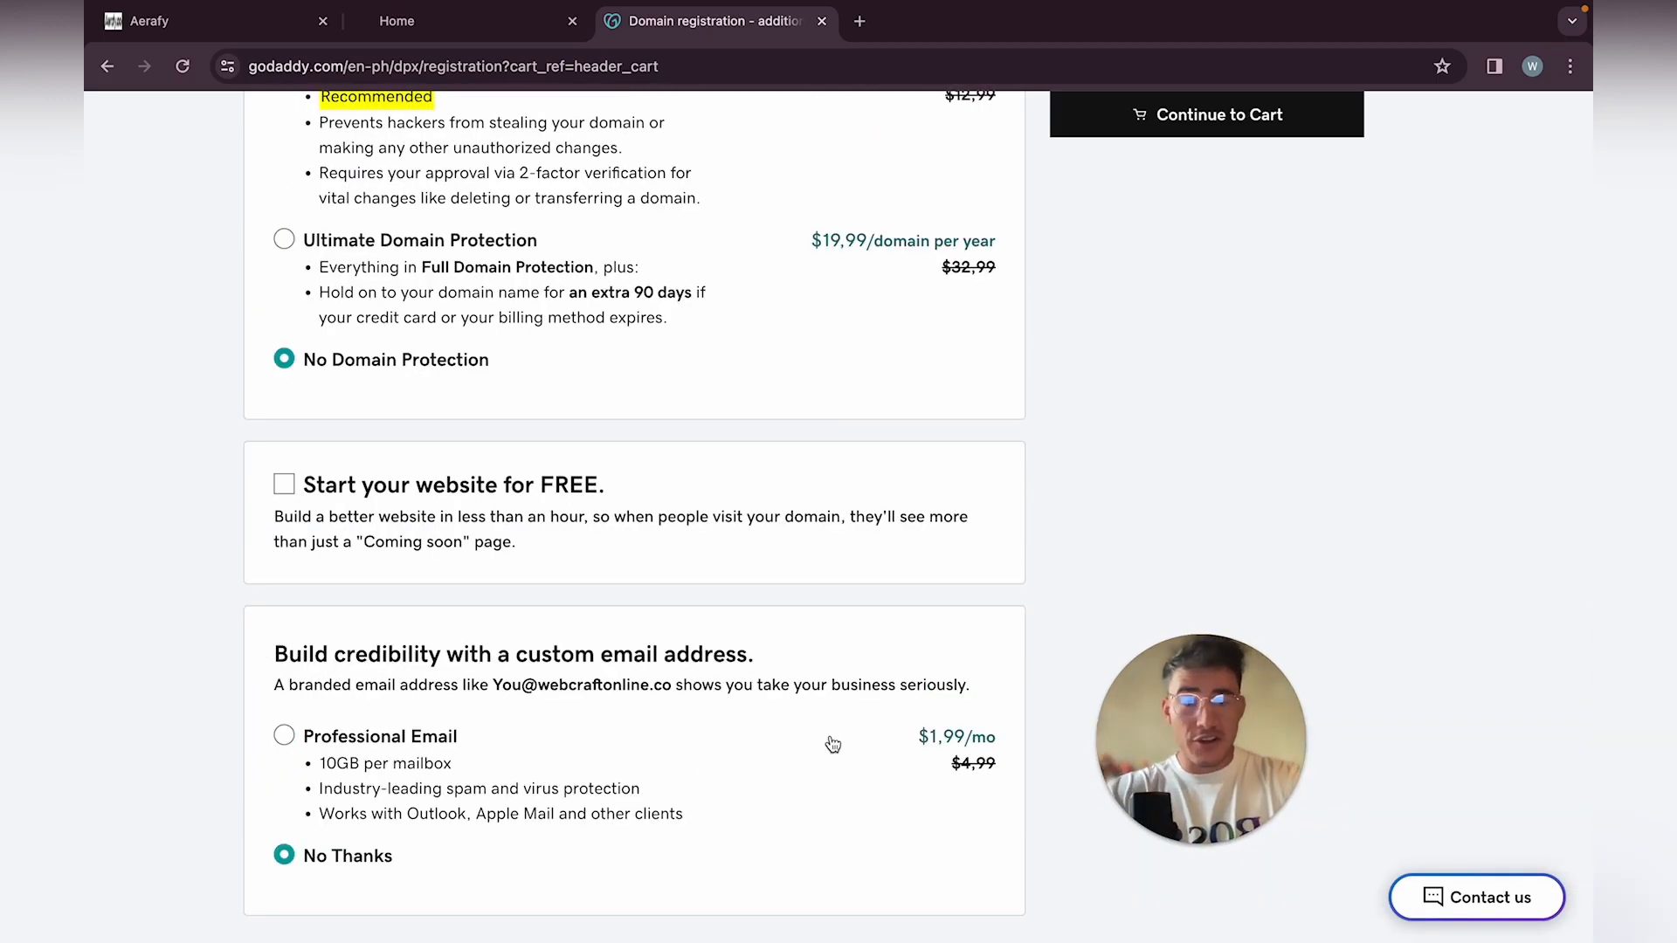
pyautogui.scroll(2, 960, 439)
pyautogui.scroll(2, 960, 439)
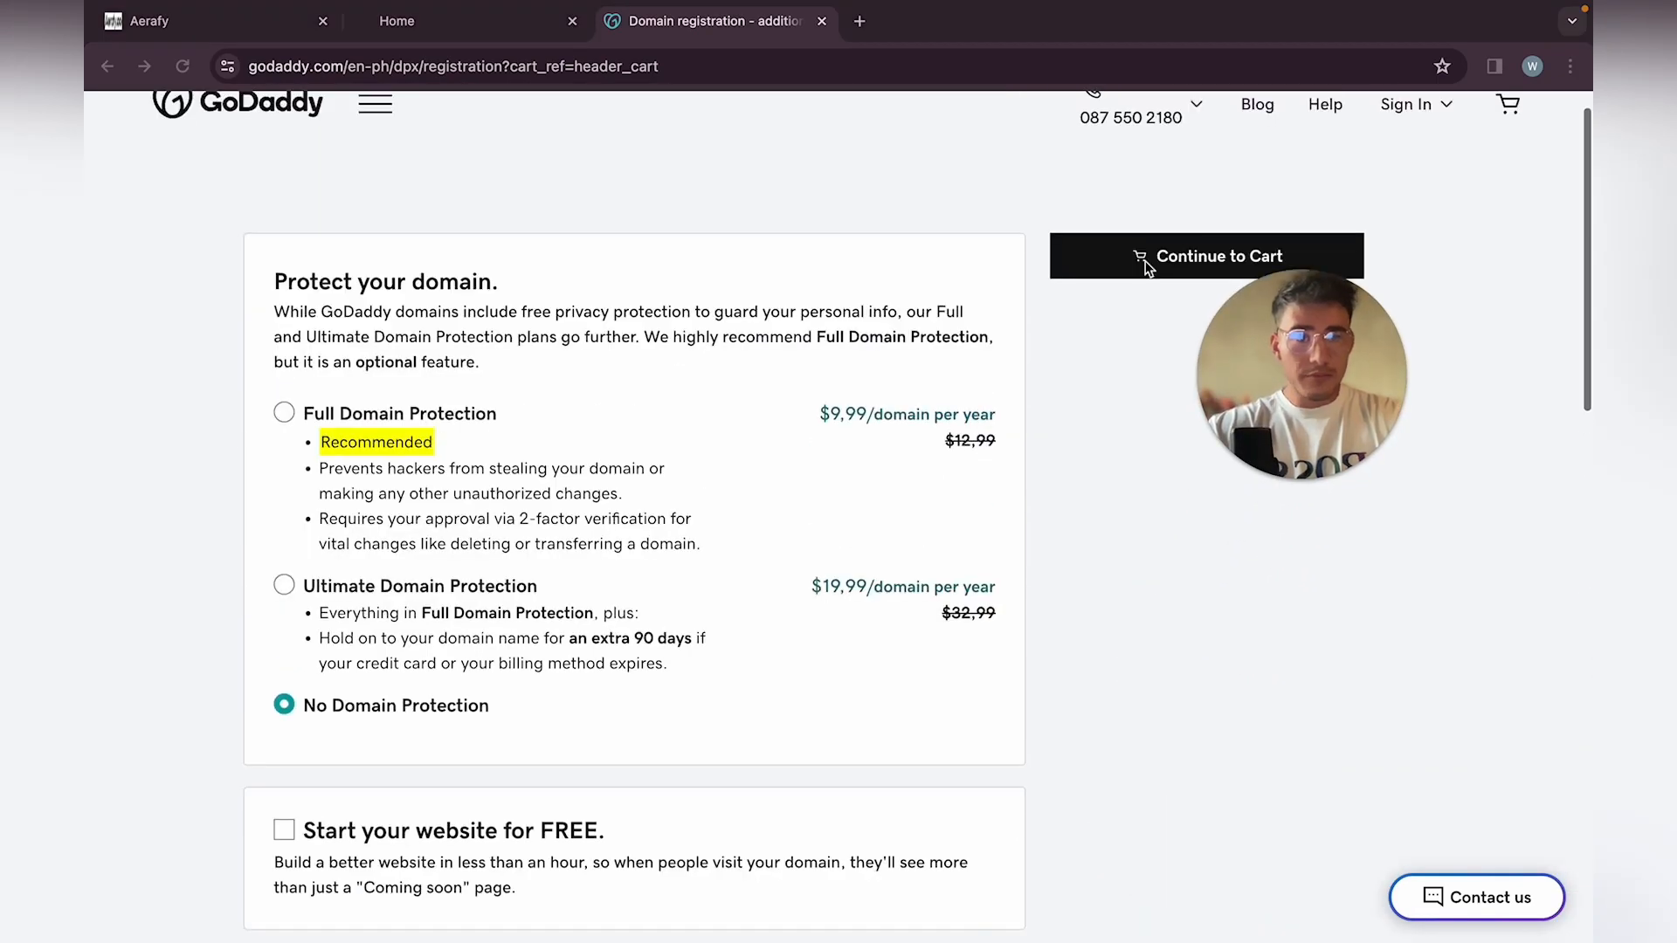
pyautogui.click(1187, 256)
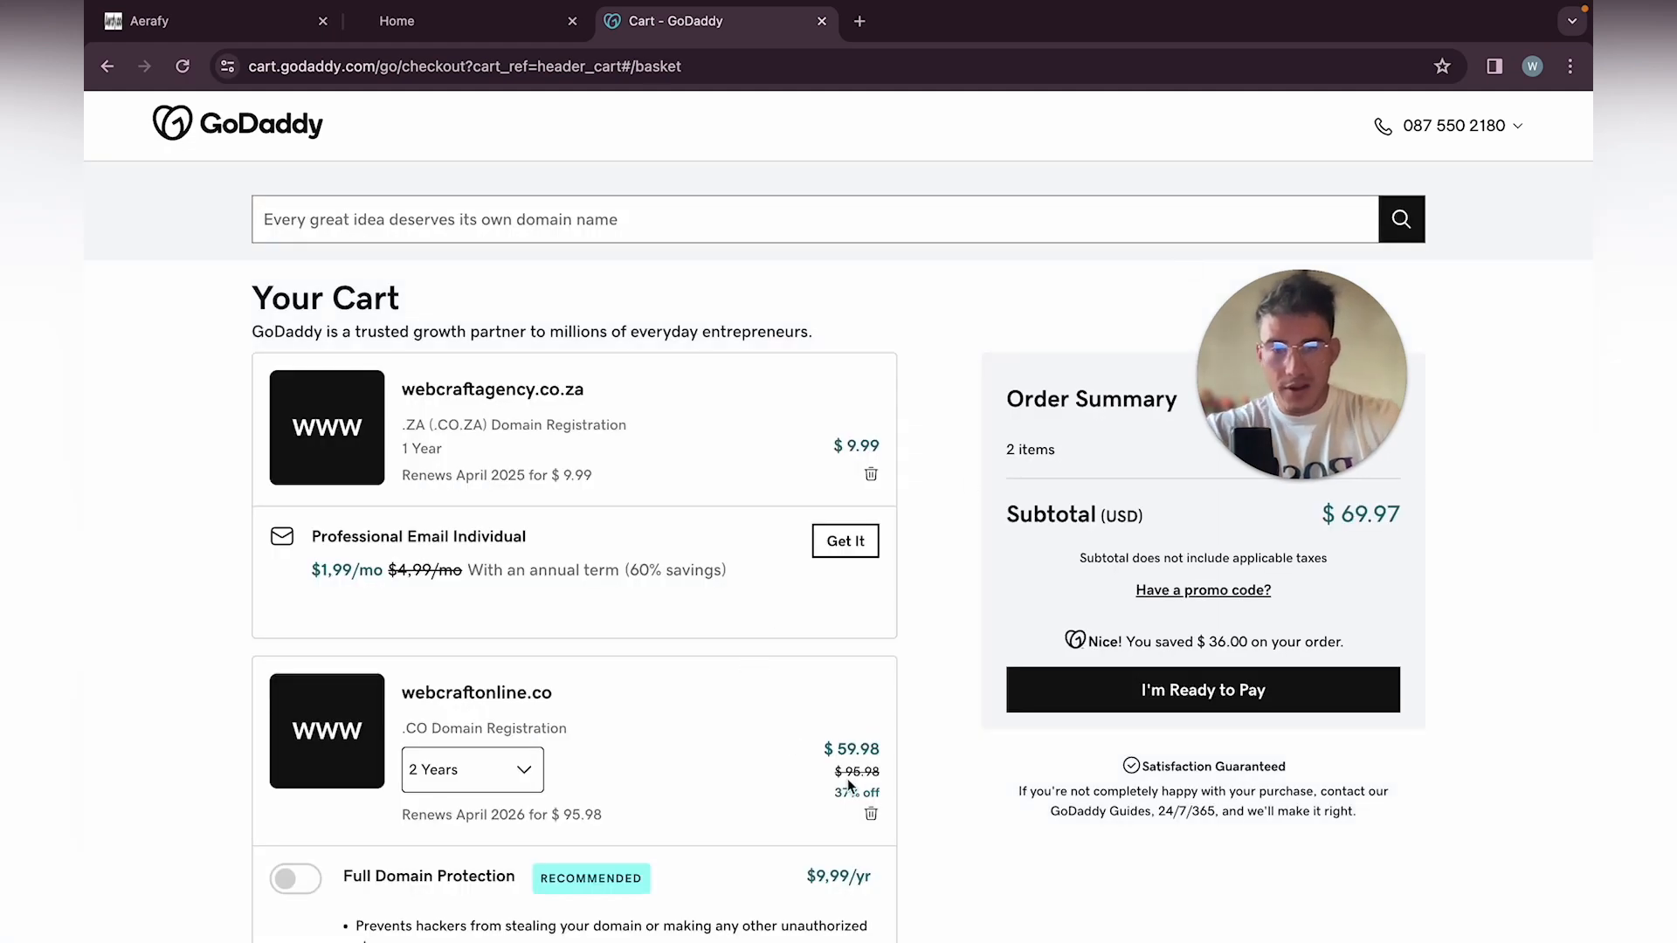
# Remove webcraftonline.co from the cart and proceed to payment with the webcraftagency.co.za domain
pyautogui.click(871, 818)
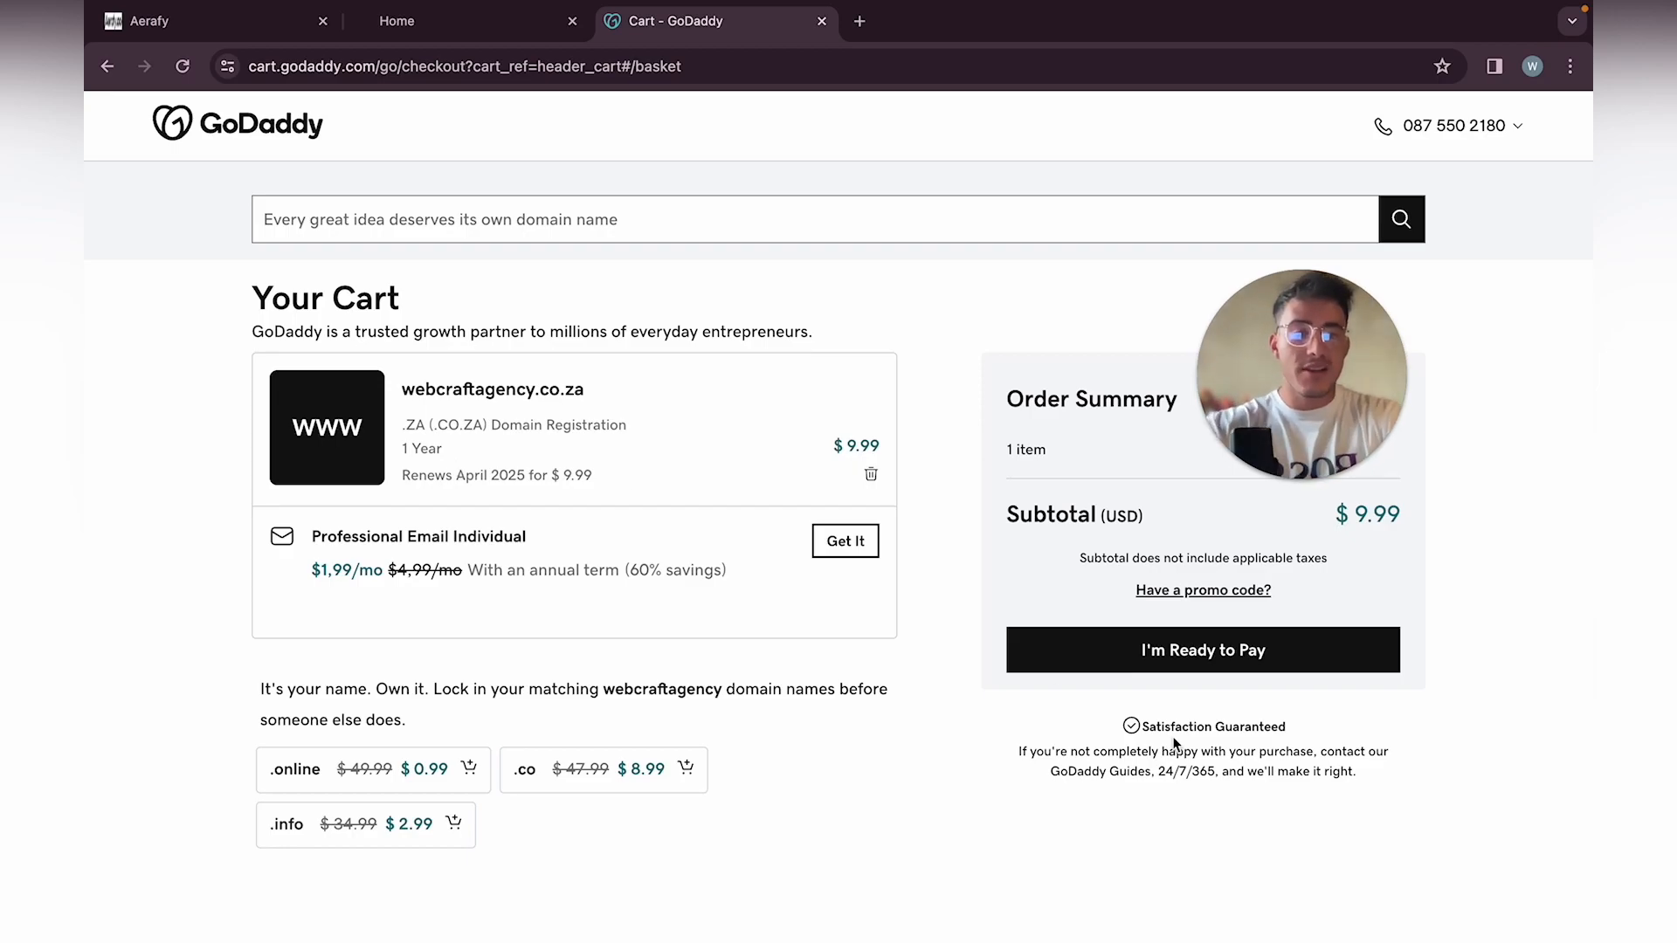
pyautogui.click(1165, 656)
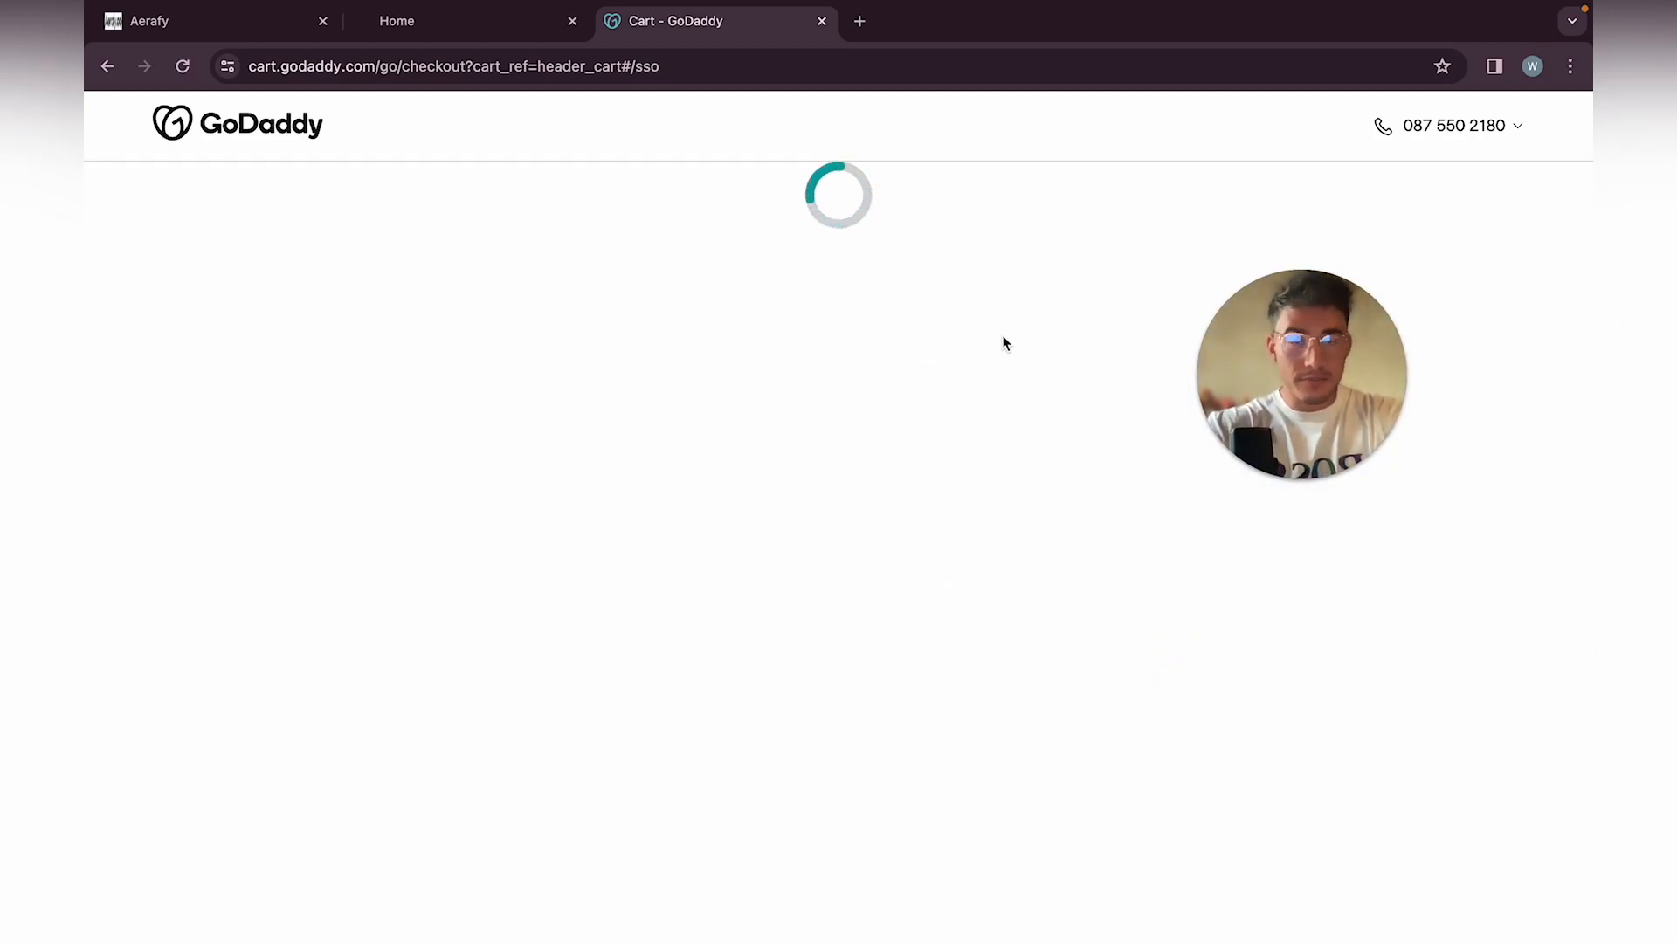
# Create the GoDaddy checkout account with Google, selecting the listed Google account and approving the sign-in
pyautogui.moveTo(1290, 395)
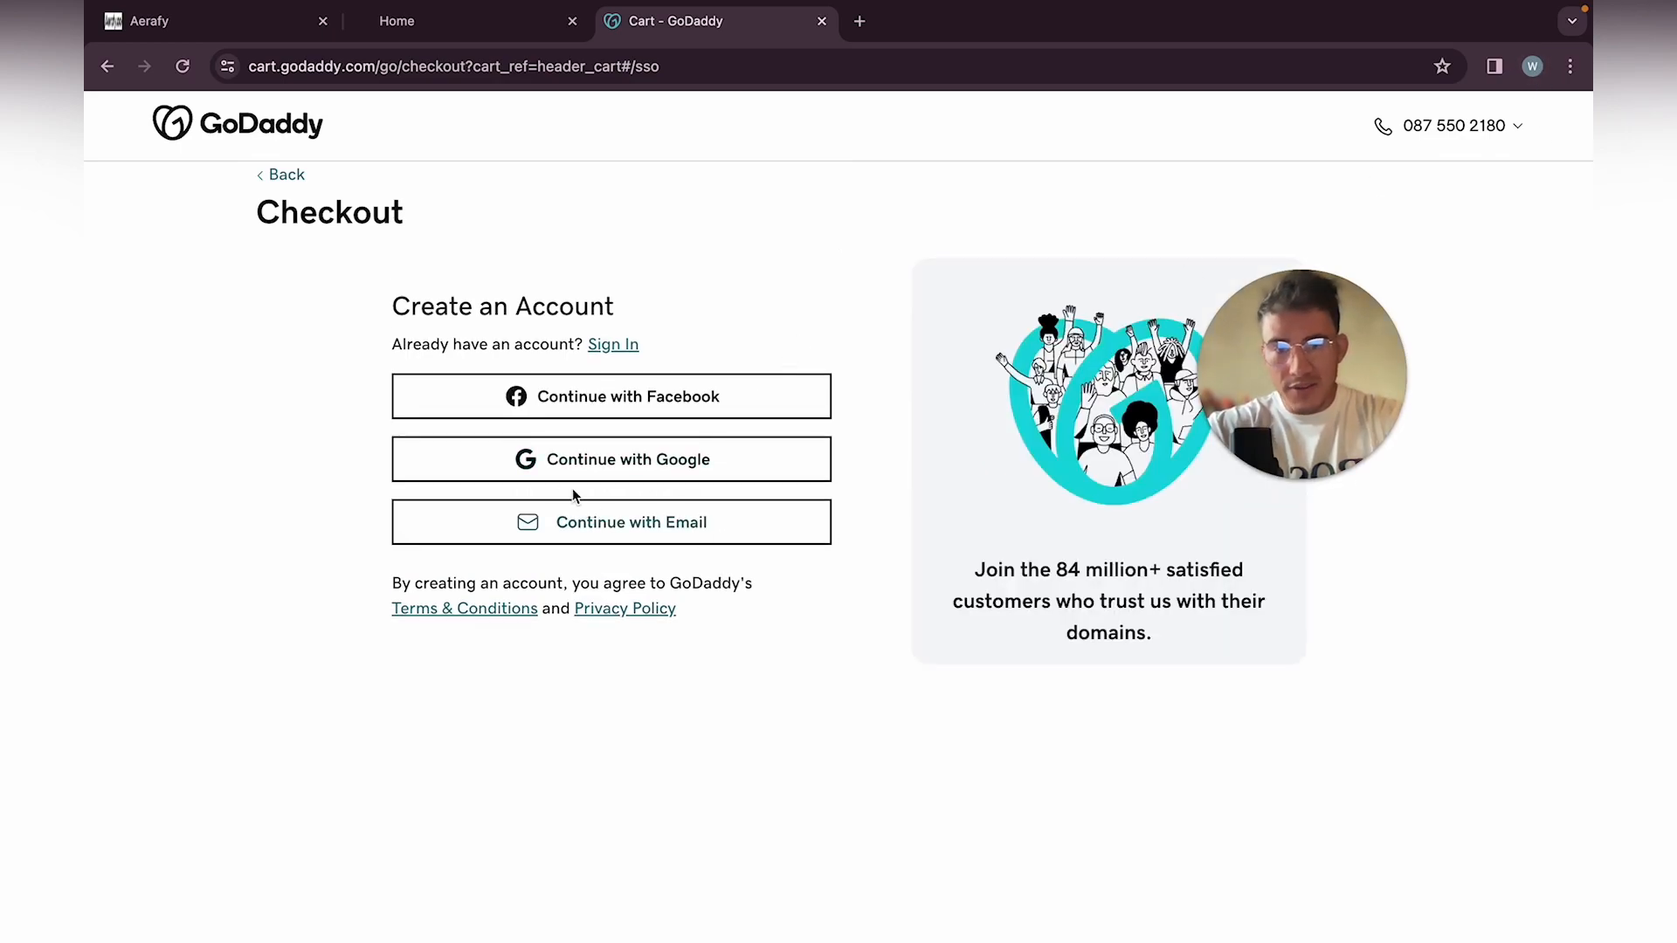
pyautogui.click(555, 471)
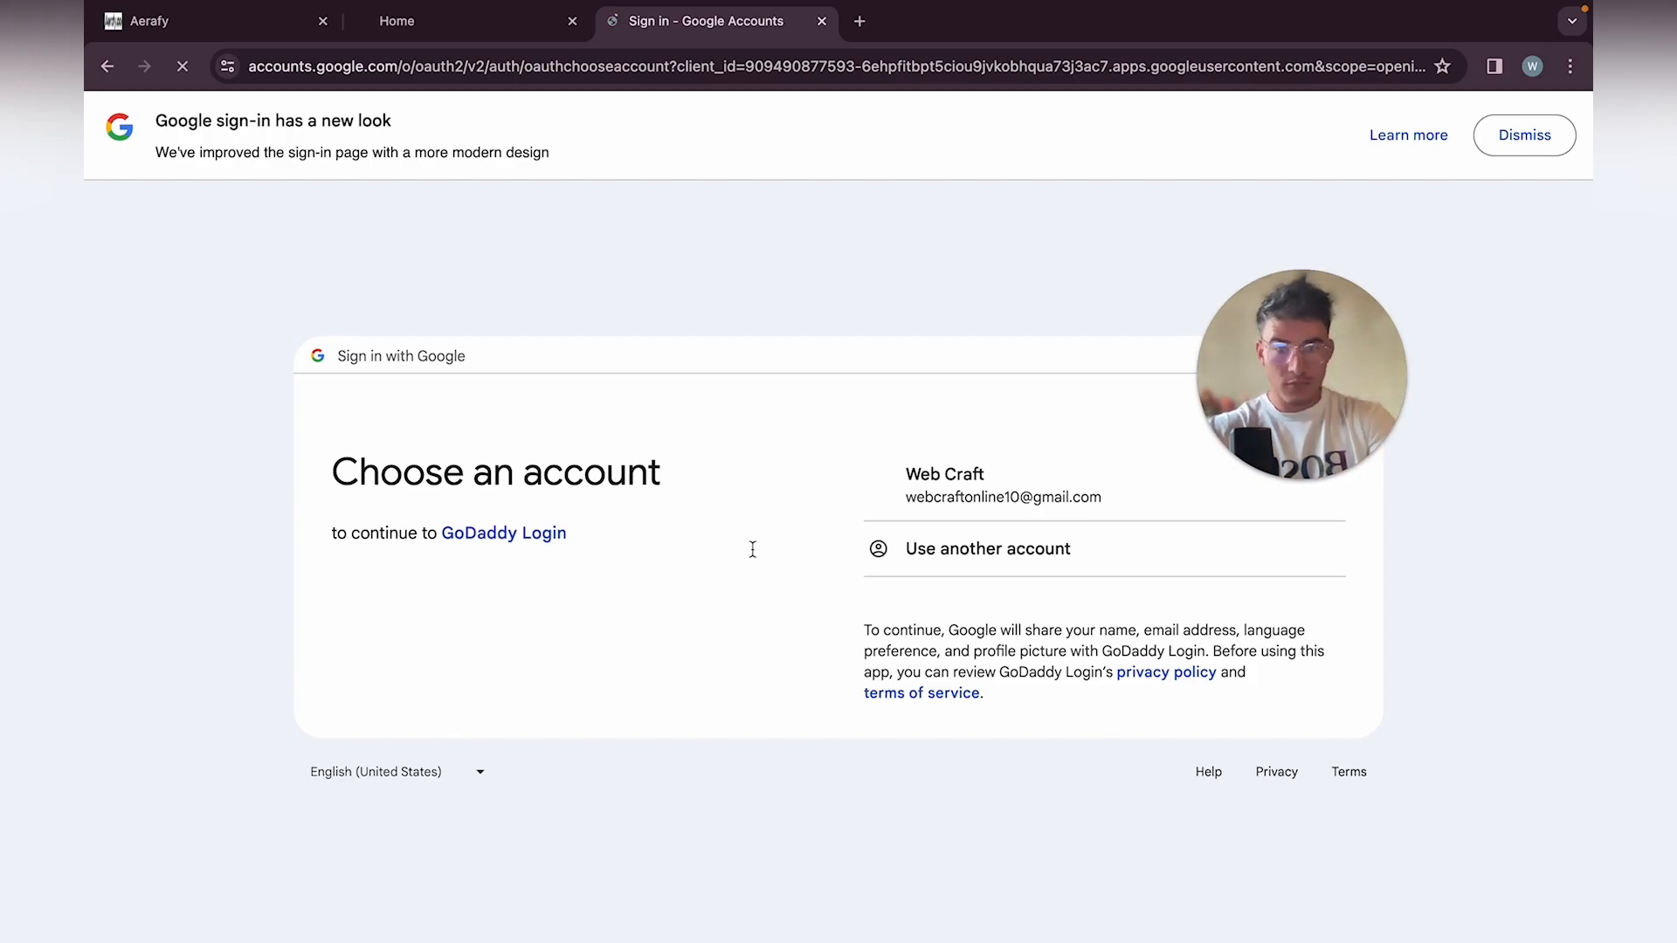
pyautogui.click(944, 502)
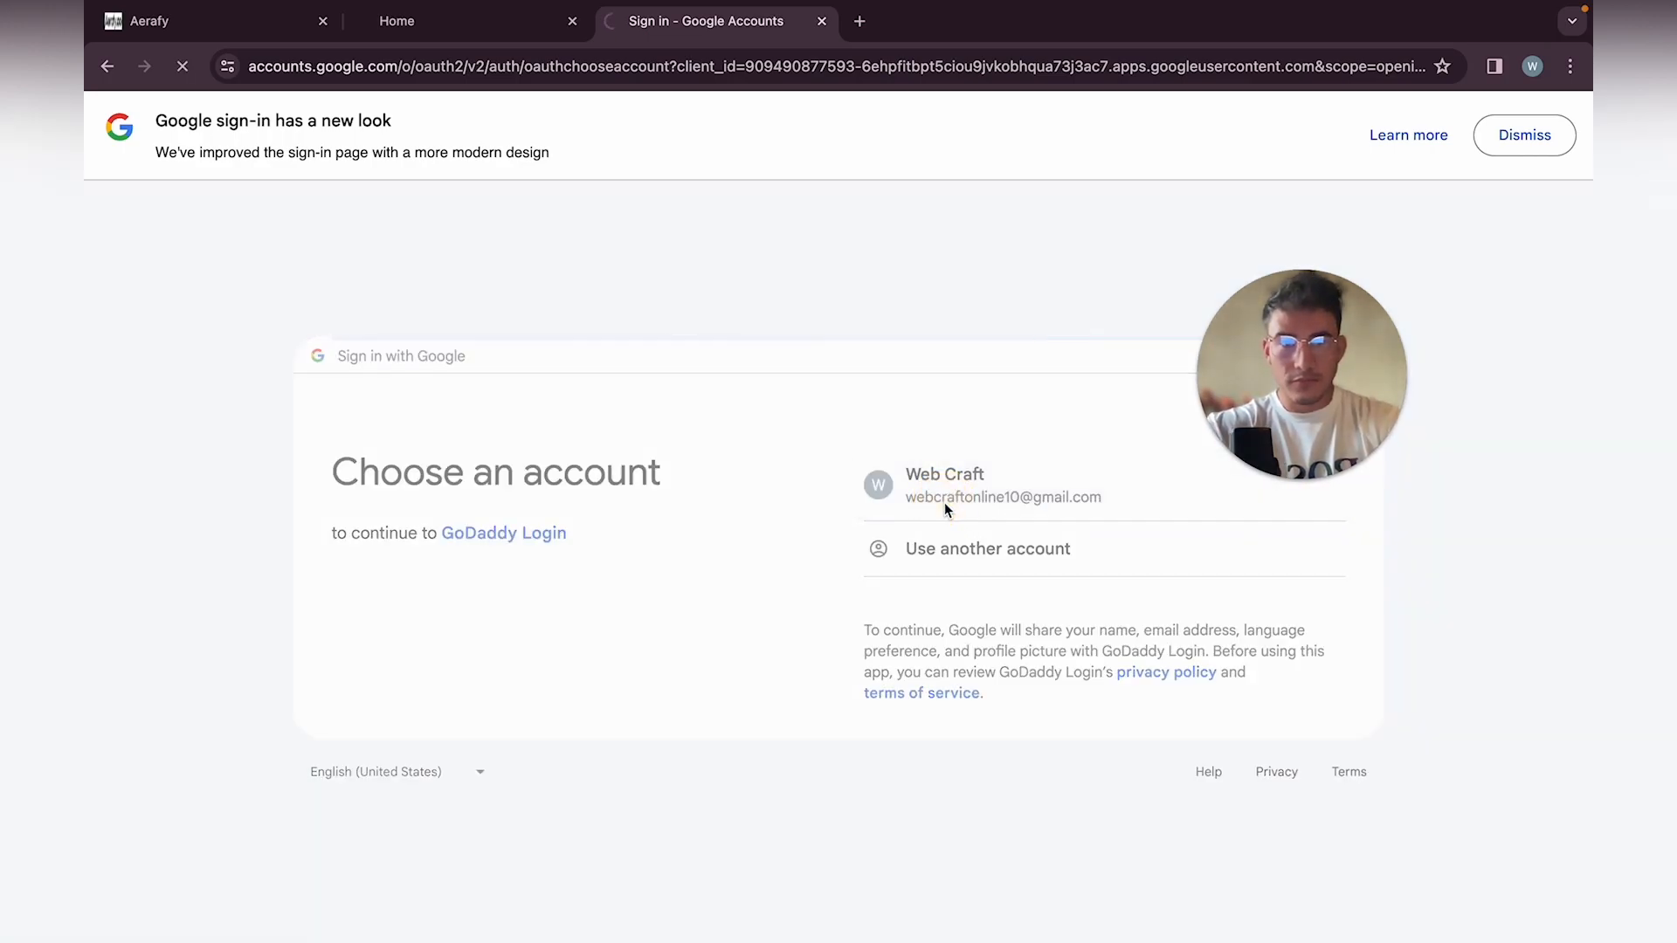
pyautogui.click(1109, 694)
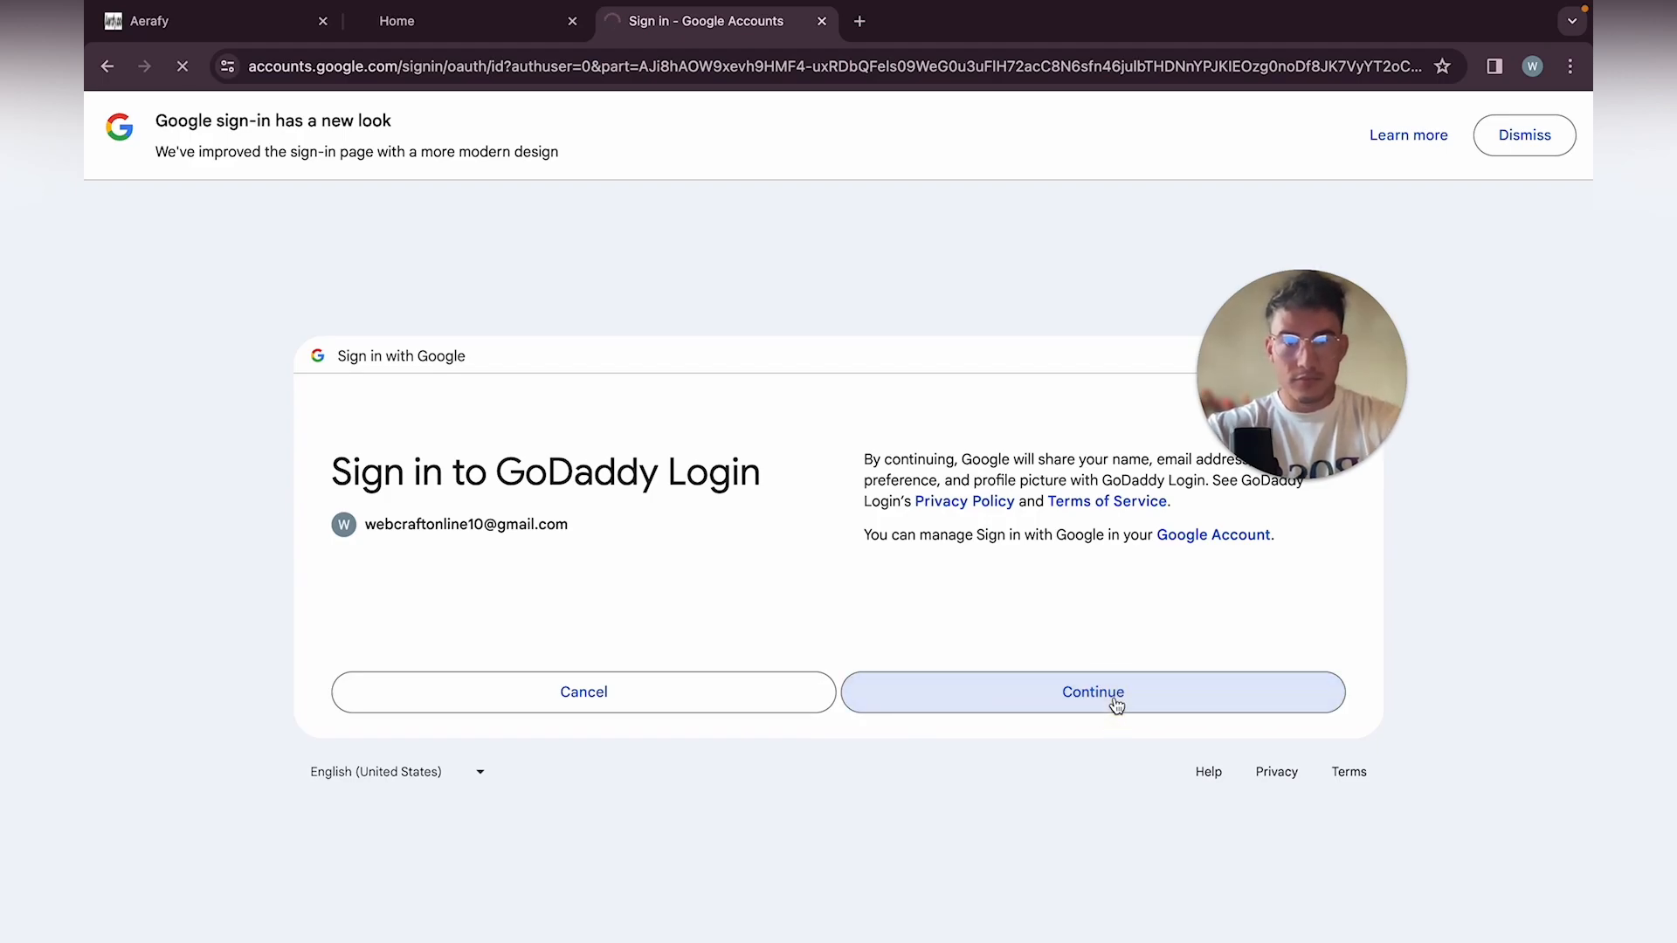
pyautogui.click(1527, 138)
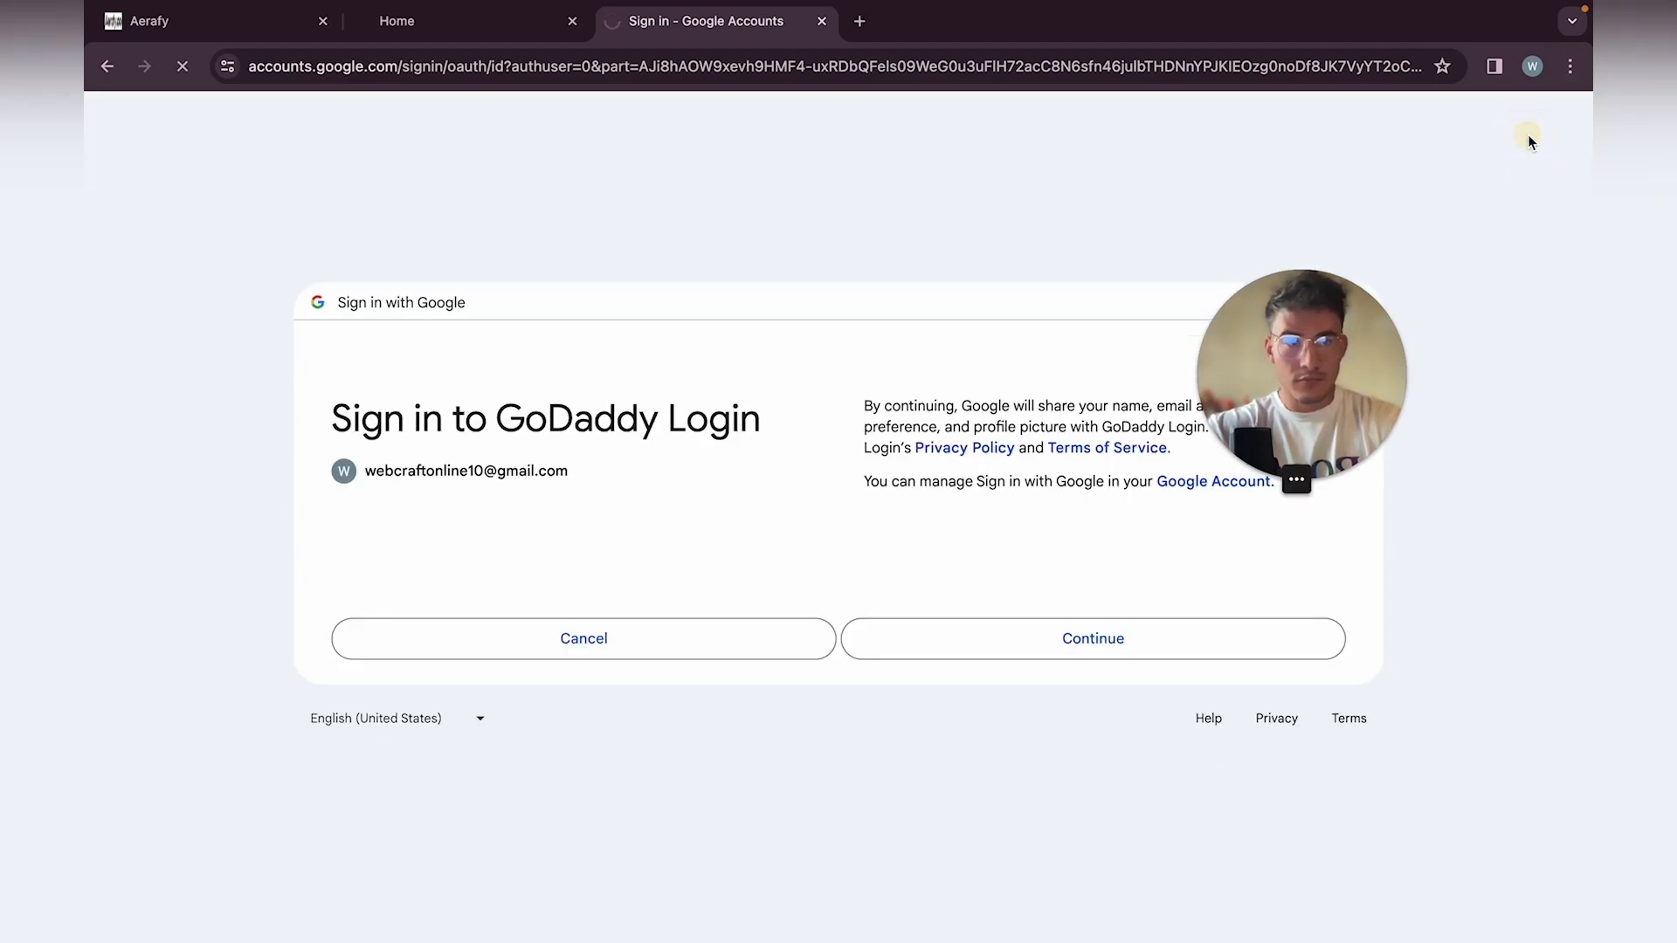
pyautogui.click(1031, 646)
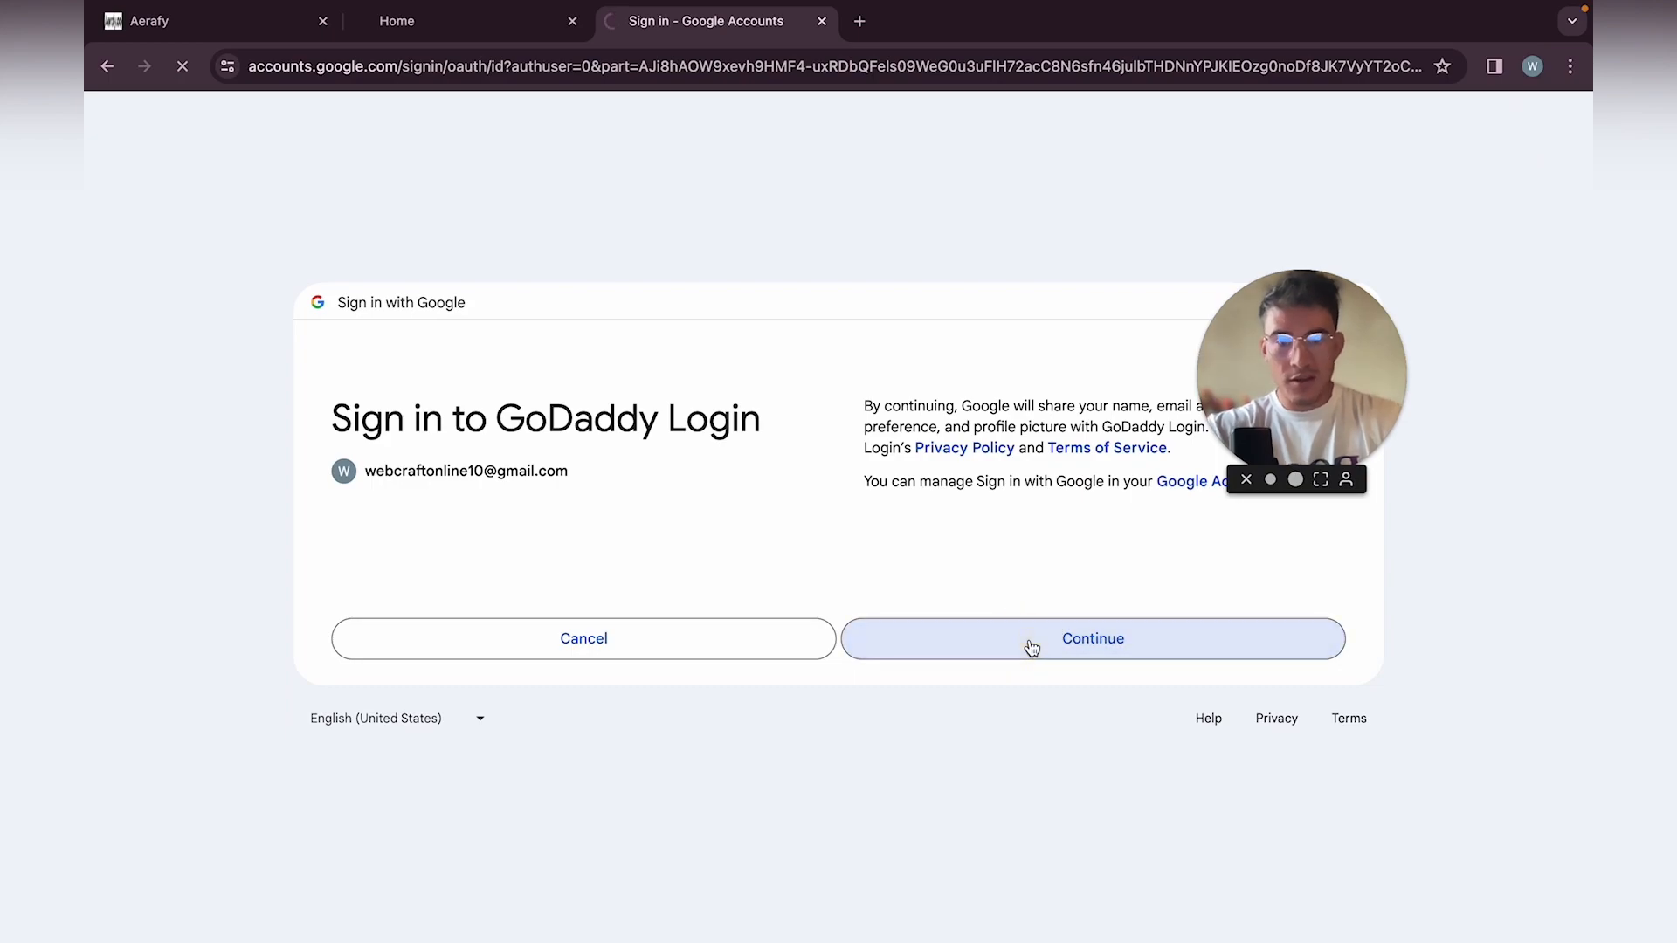
pyautogui.moveTo(1311, 372); pyautogui.dragTo(1490, 223)
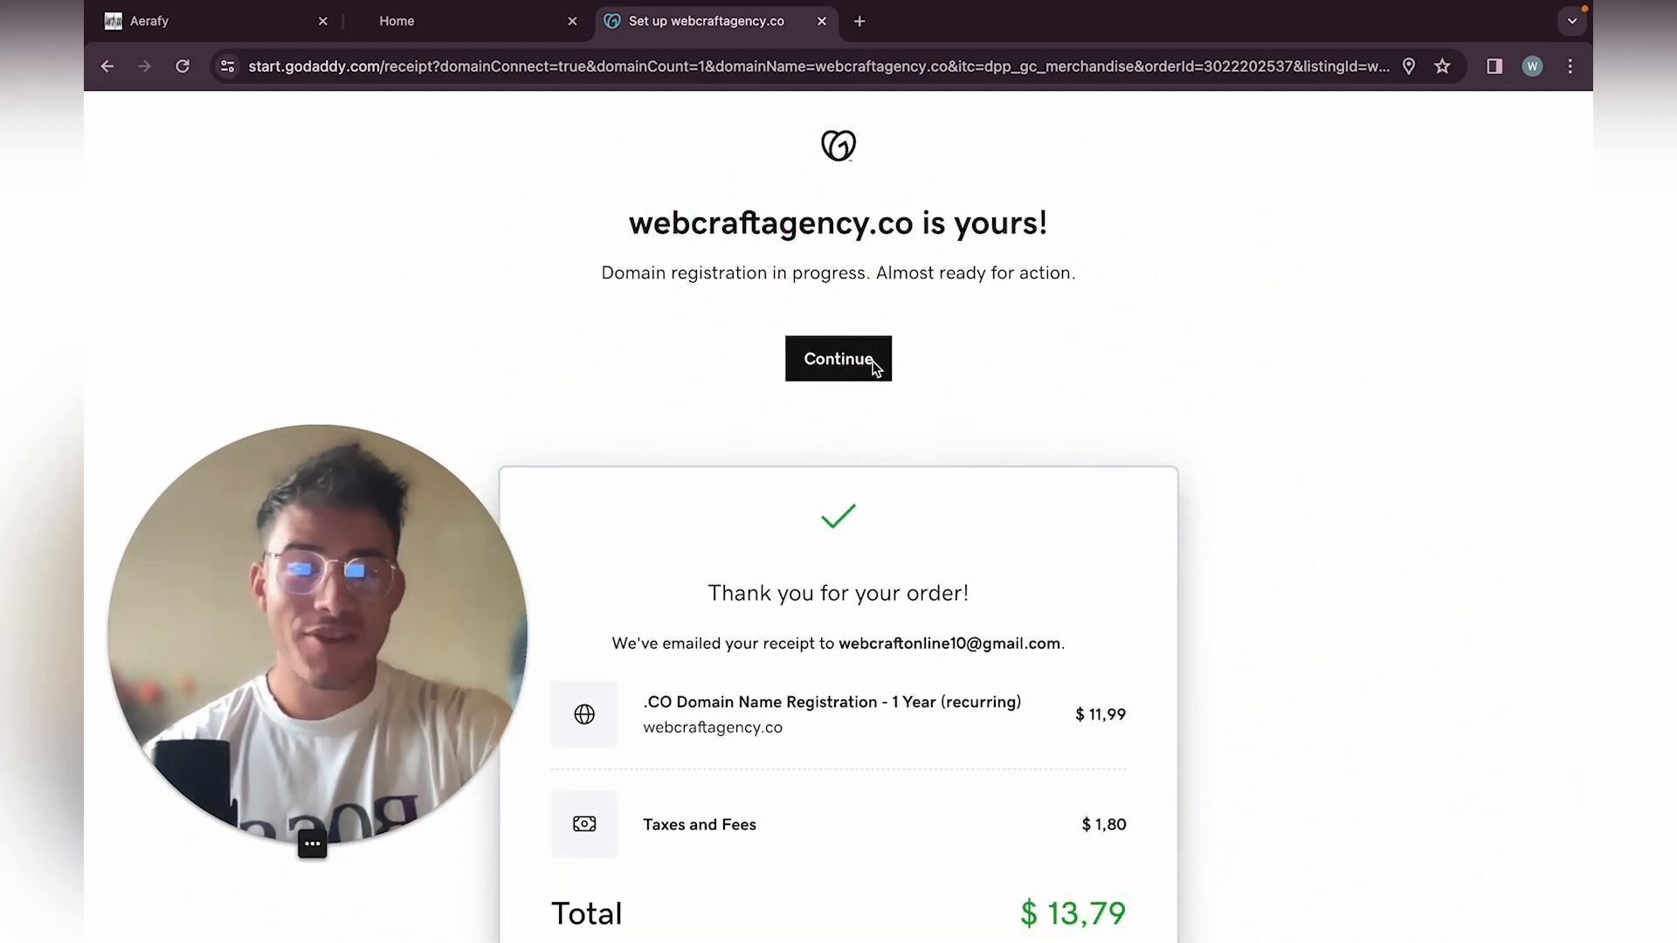
# Continue past the order receipt, skip the Coming Soon page, and choose to connect webcraftagency.co to an existing site
pyautogui.click(825, 362)
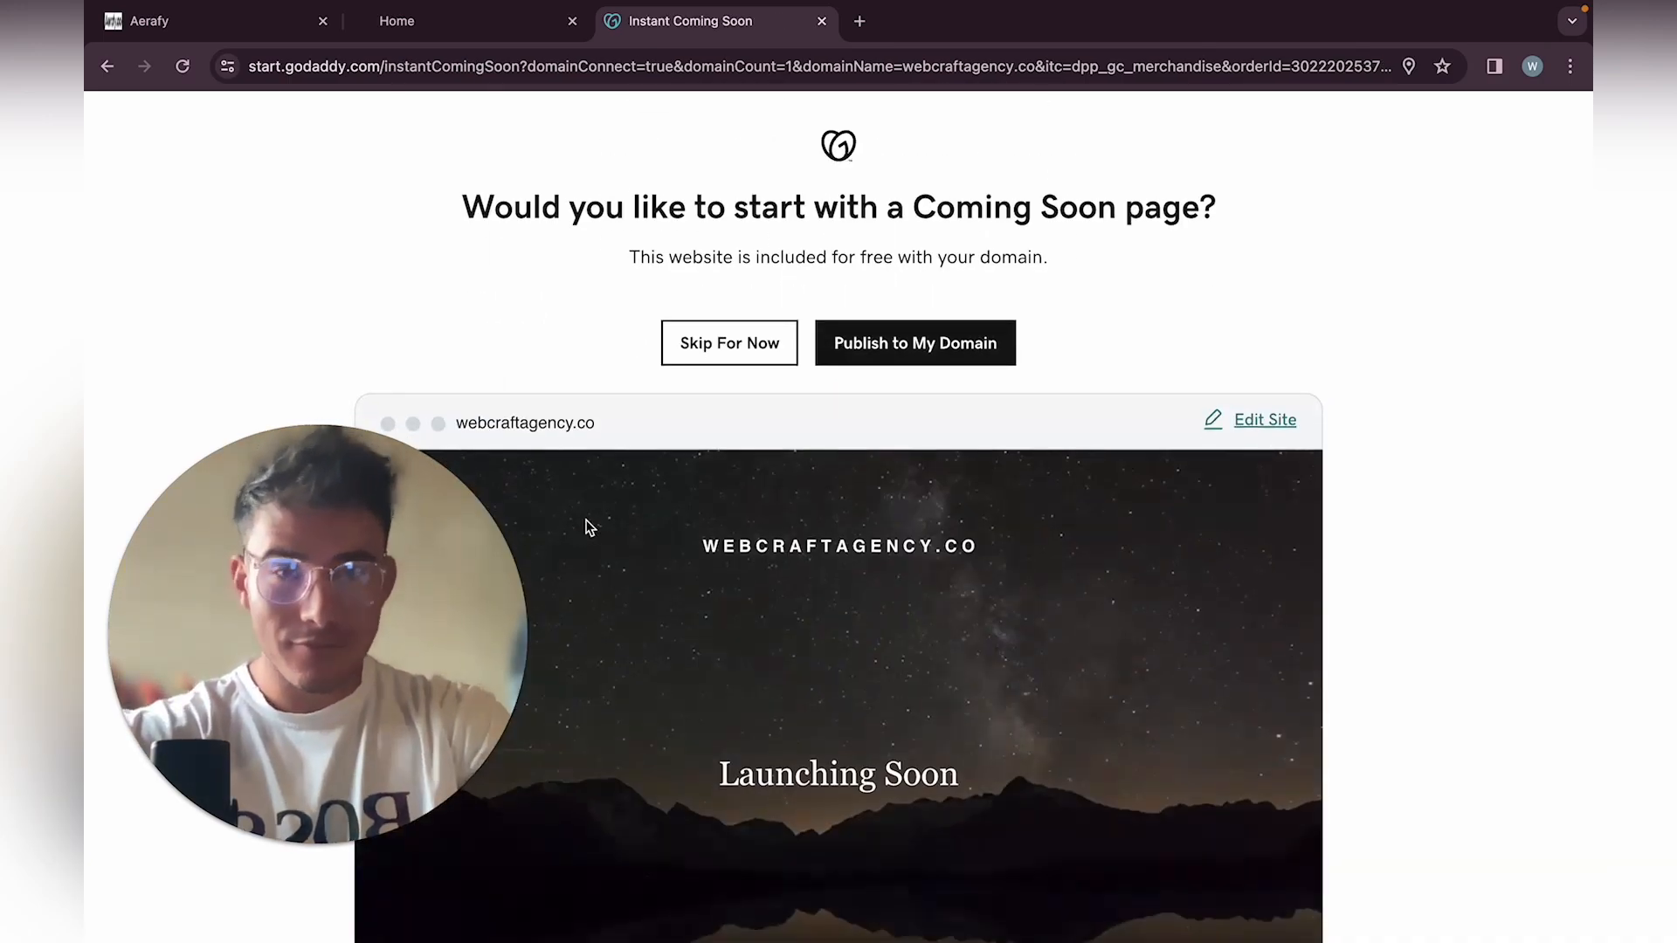
pyautogui.click(730, 344)
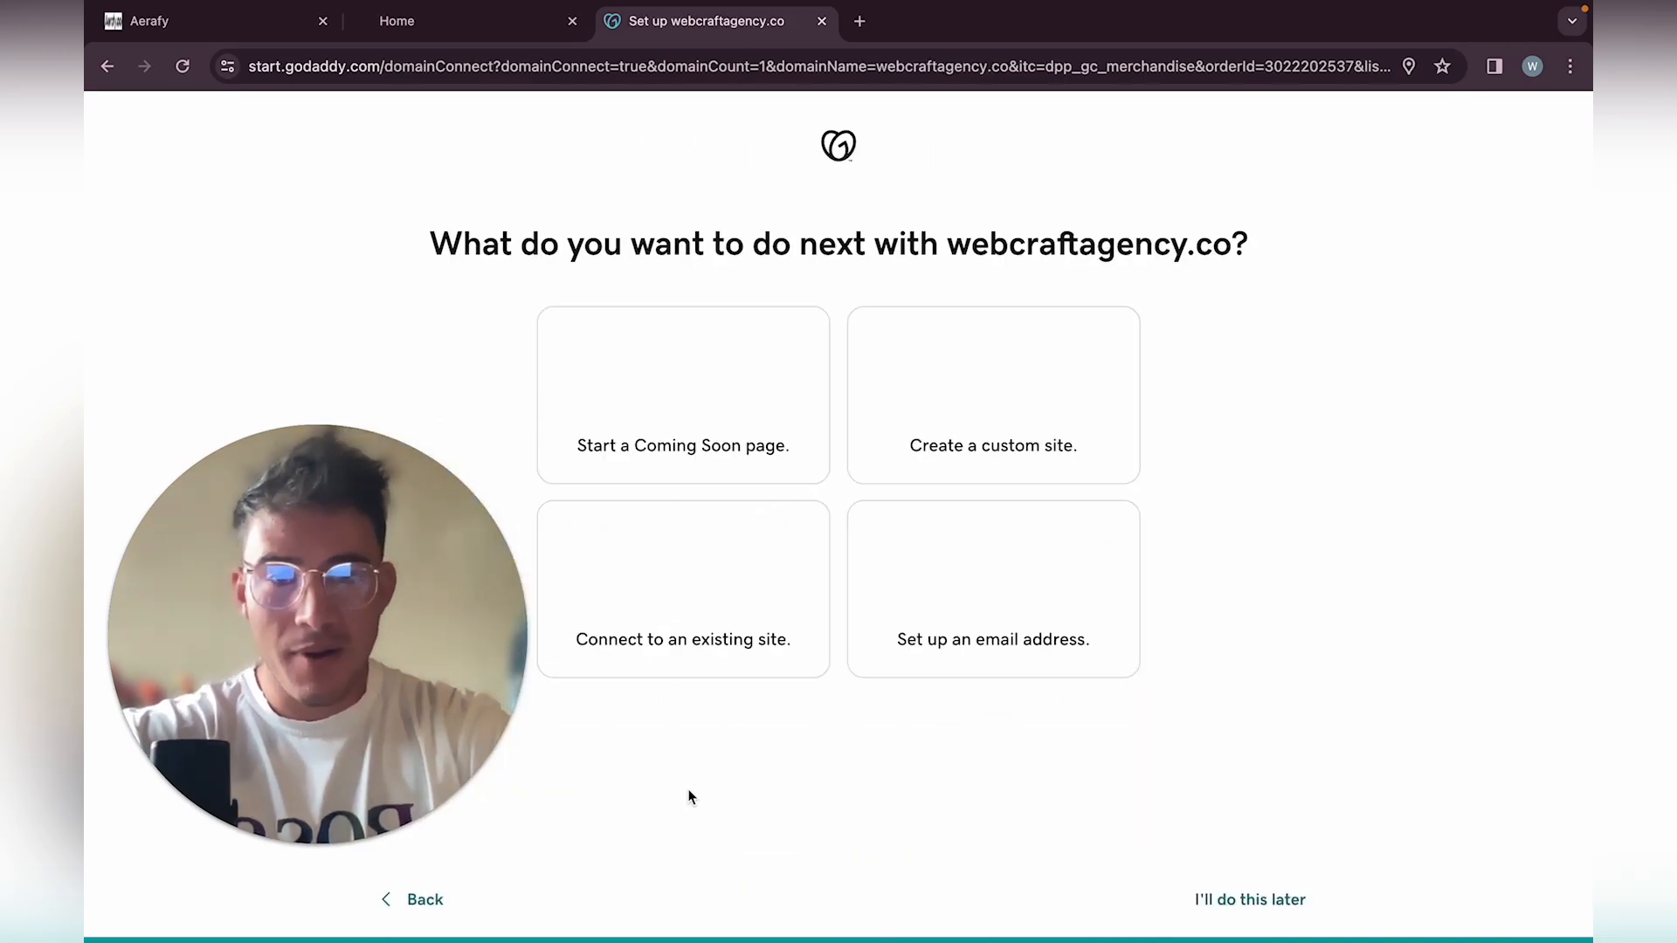
pyautogui.click(738, 615)
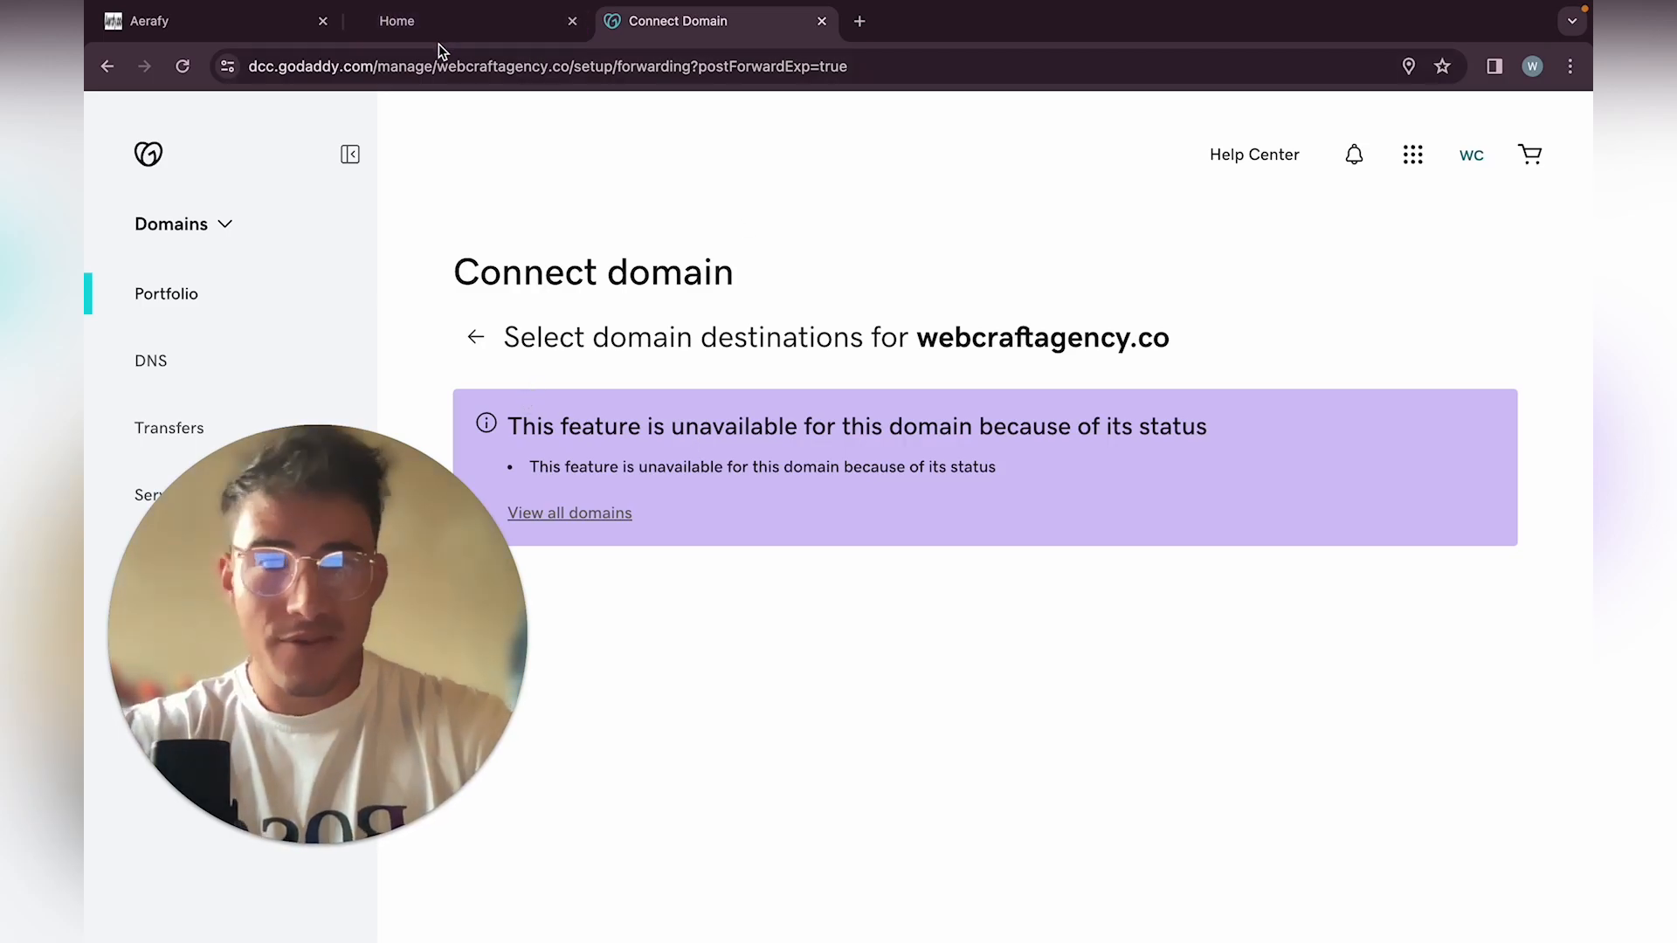
# Switch to Aerafy and open the domain management page from the Website Designer site's domain settings
pyautogui.click(423, 27)
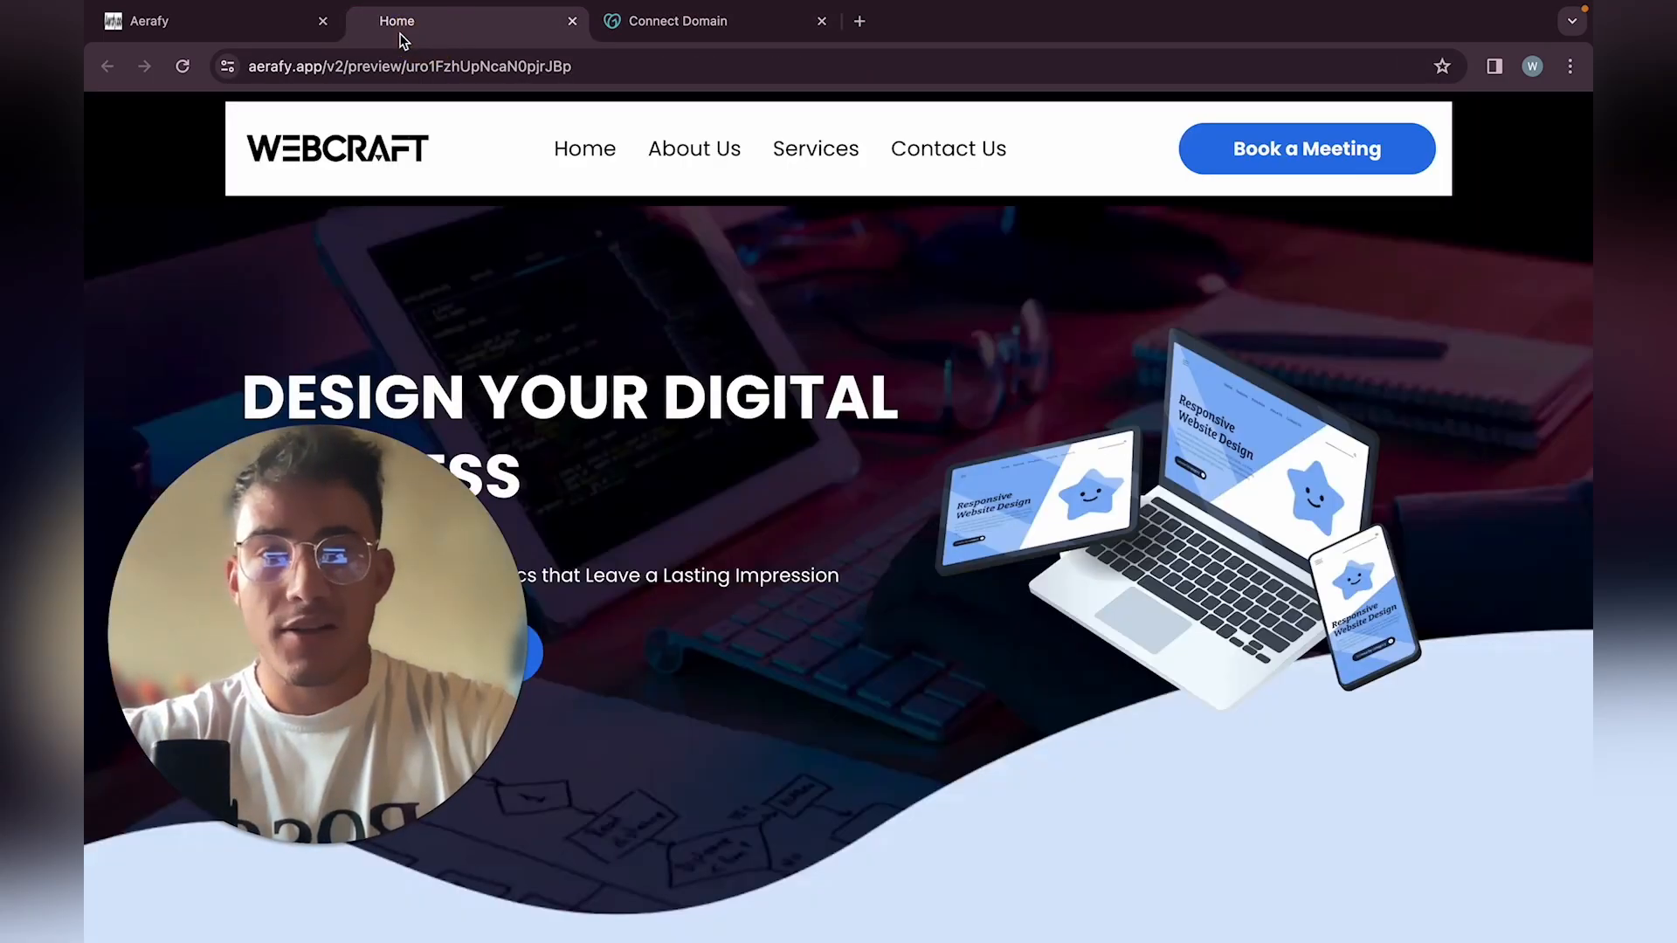
pyautogui.click(210, 24)
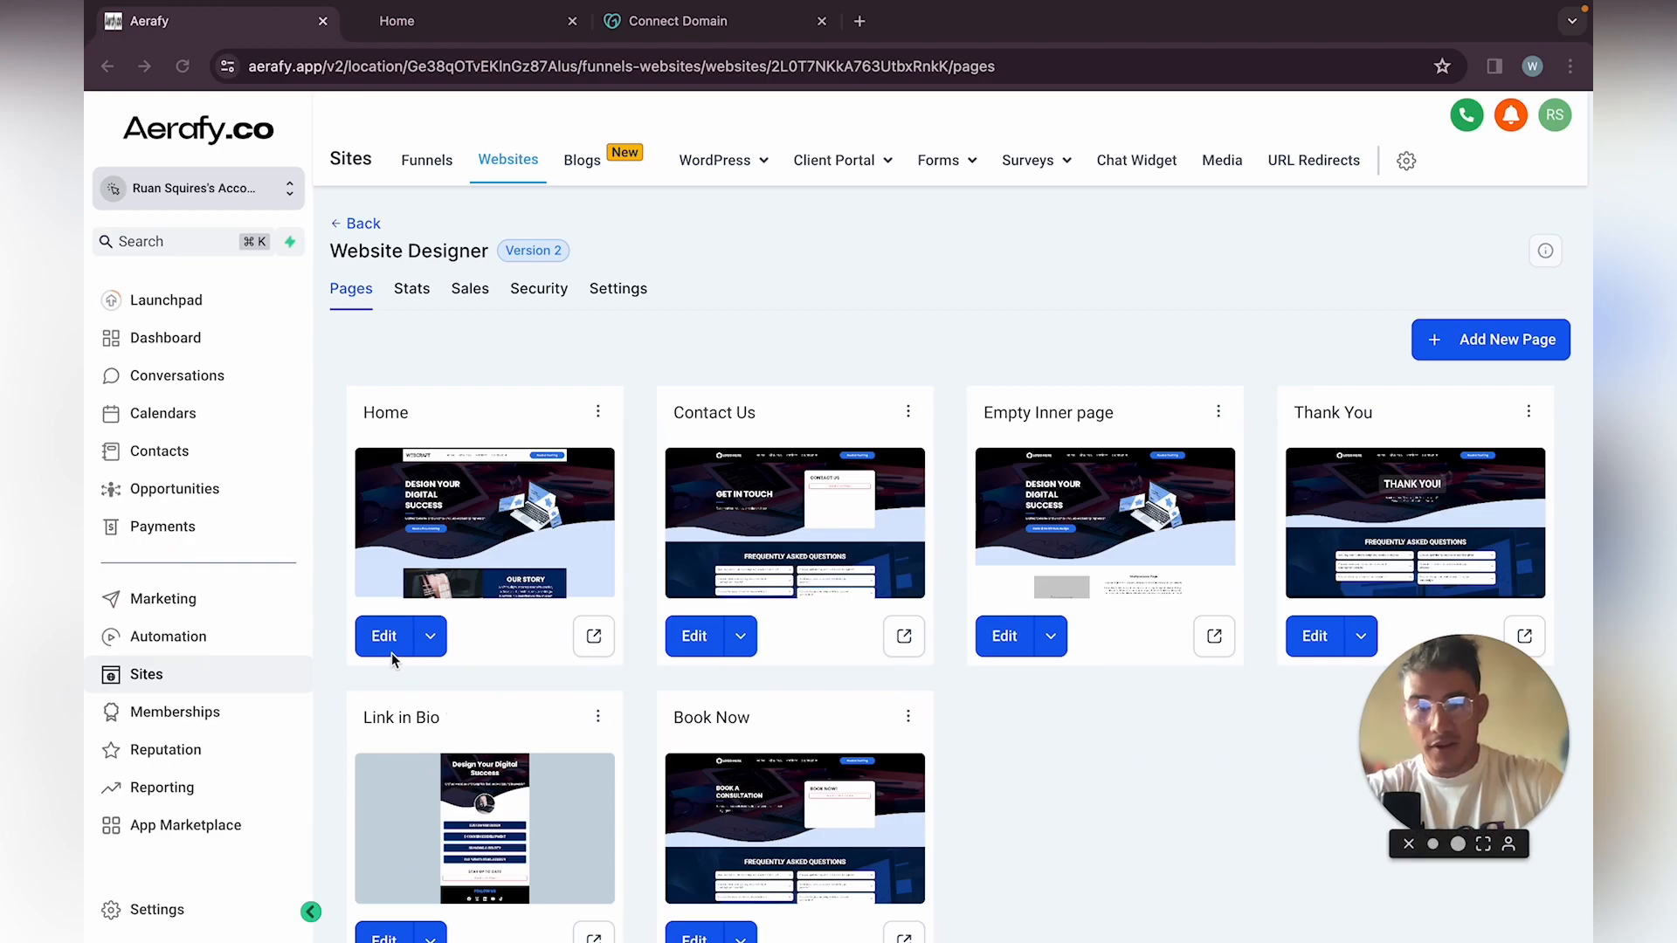
pyautogui.click(626, 289)
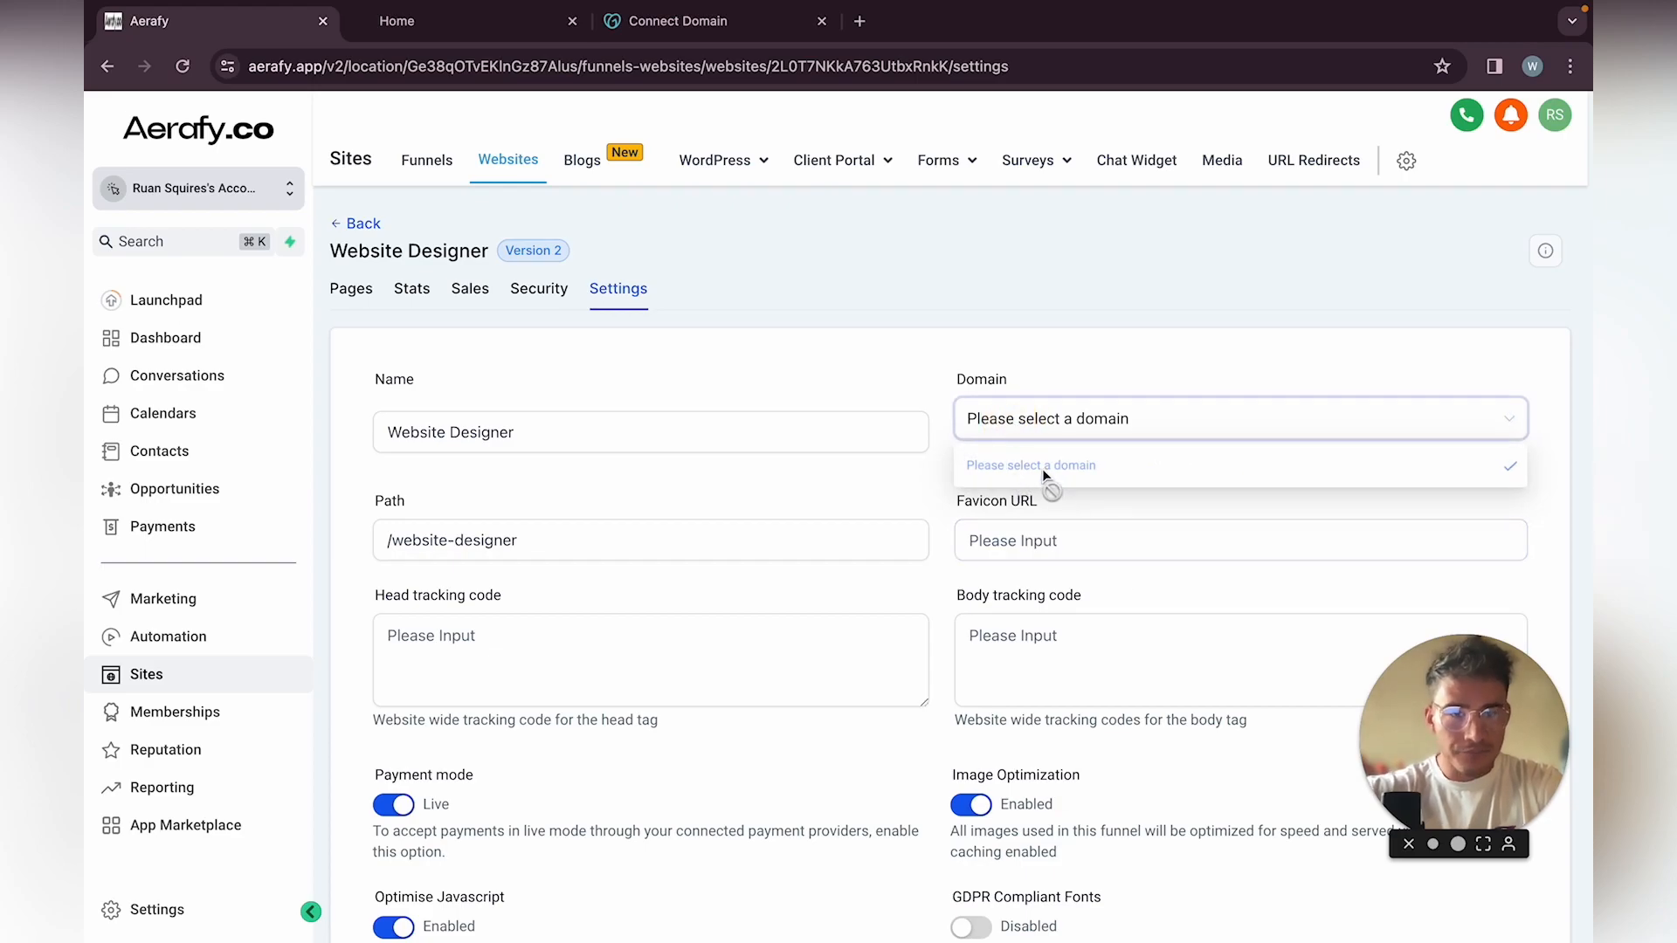
pyautogui.click(1060, 441)
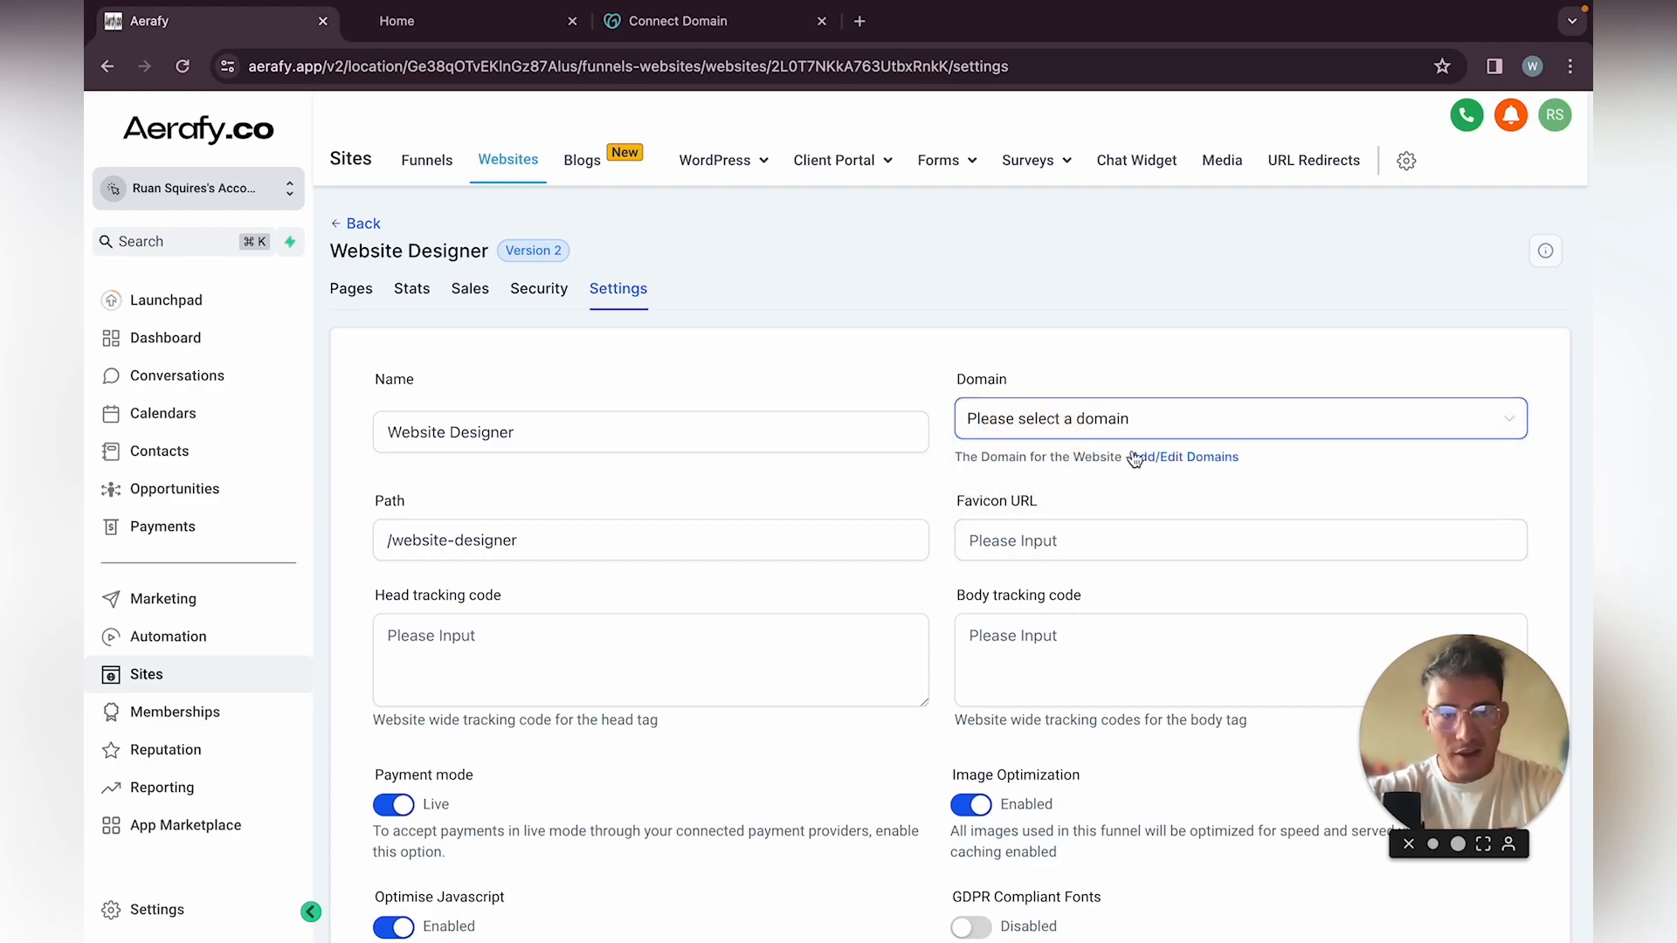
pyautogui.click(1155, 457)
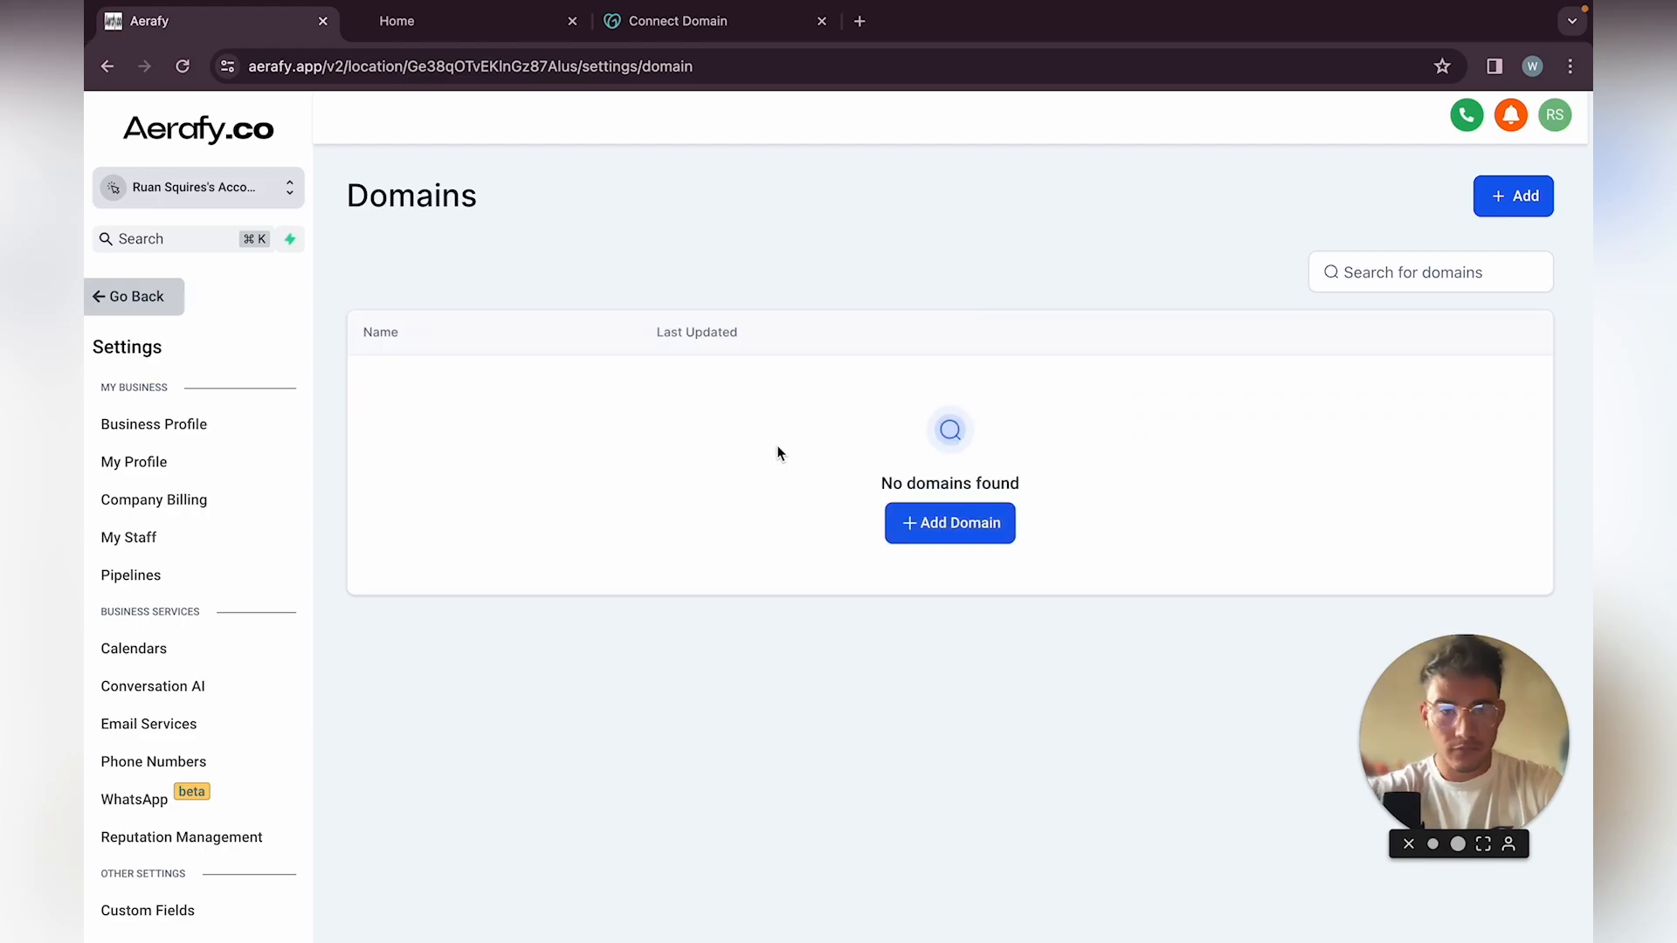
# Start connecting webcraftagency.co in Aerafy using the domain name copied from GoDaddy, keep the www version included, and continue to the record setup
pyautogui.click(939, 526)
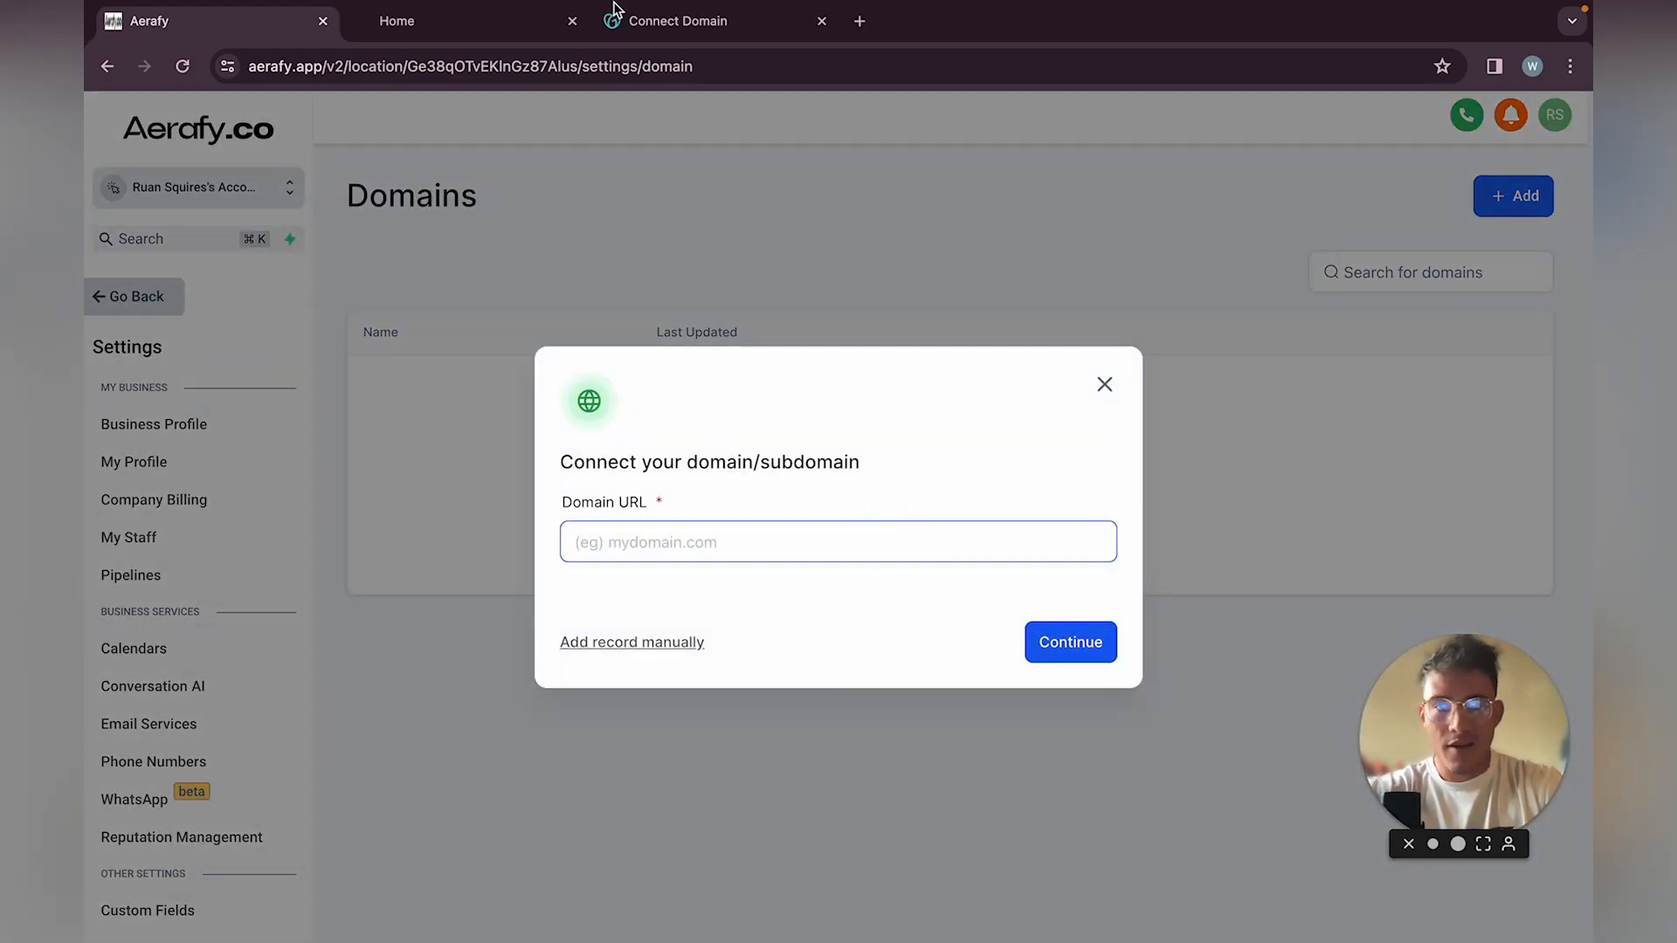
pyautogui.click(666, 26)
pyautogui.moveTo(1174, 341); pyautogui.dragTo(924, 332)
pyautogui.press('super+c')
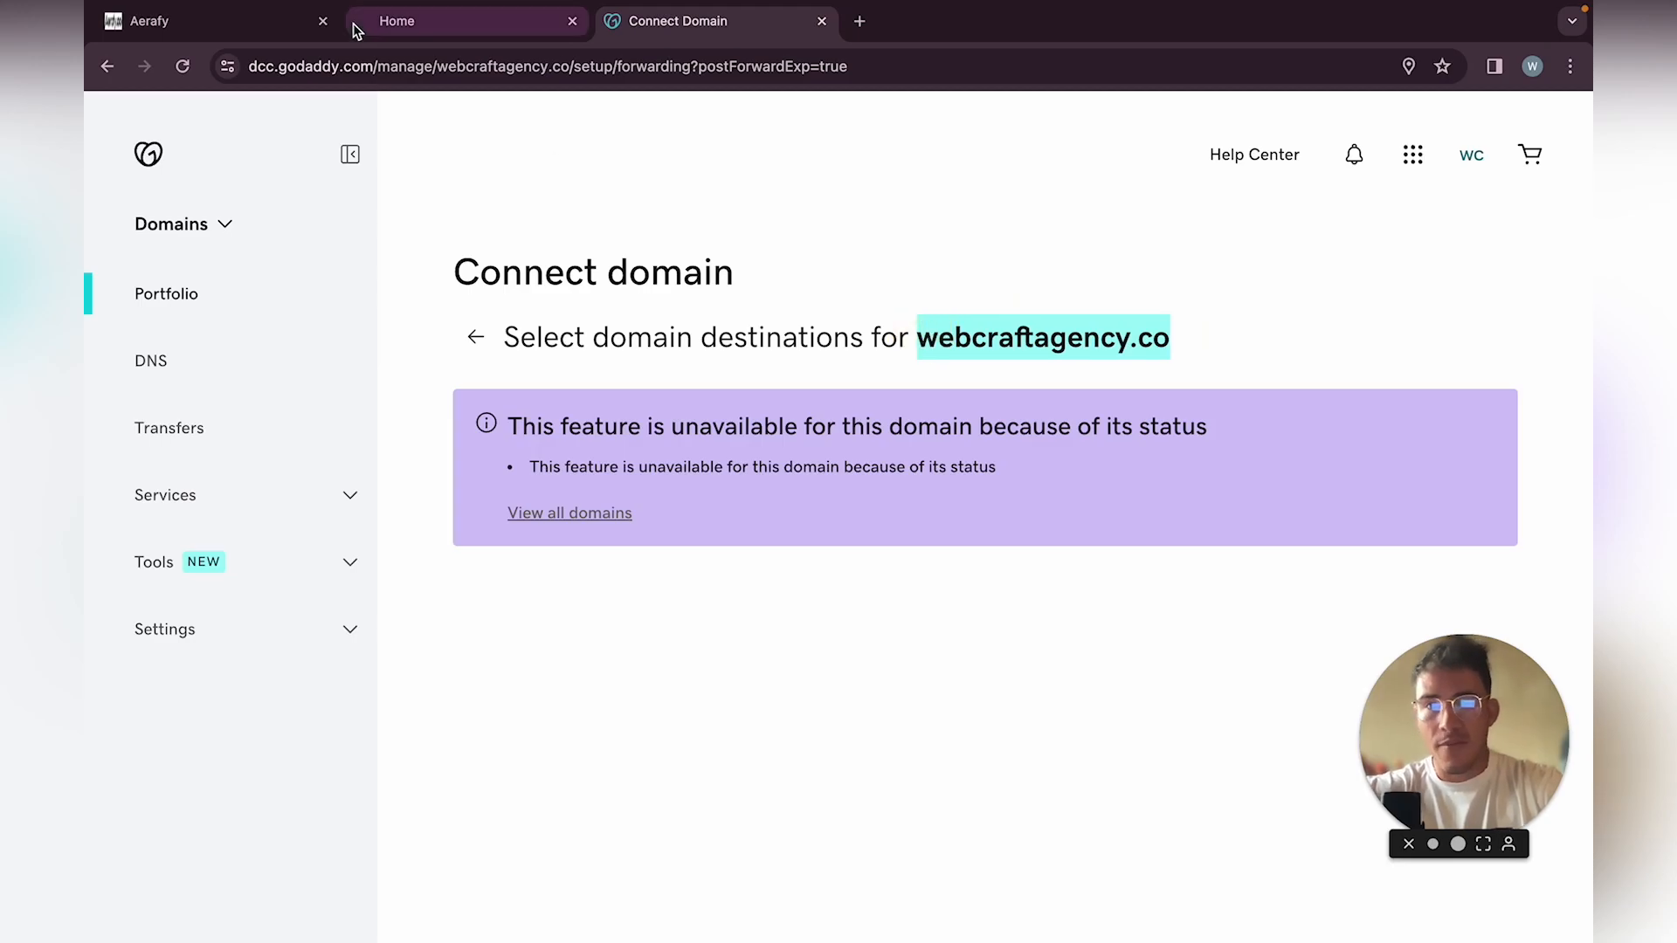
pyautogui.click(229, 26)
pyautogui.press('super+v')
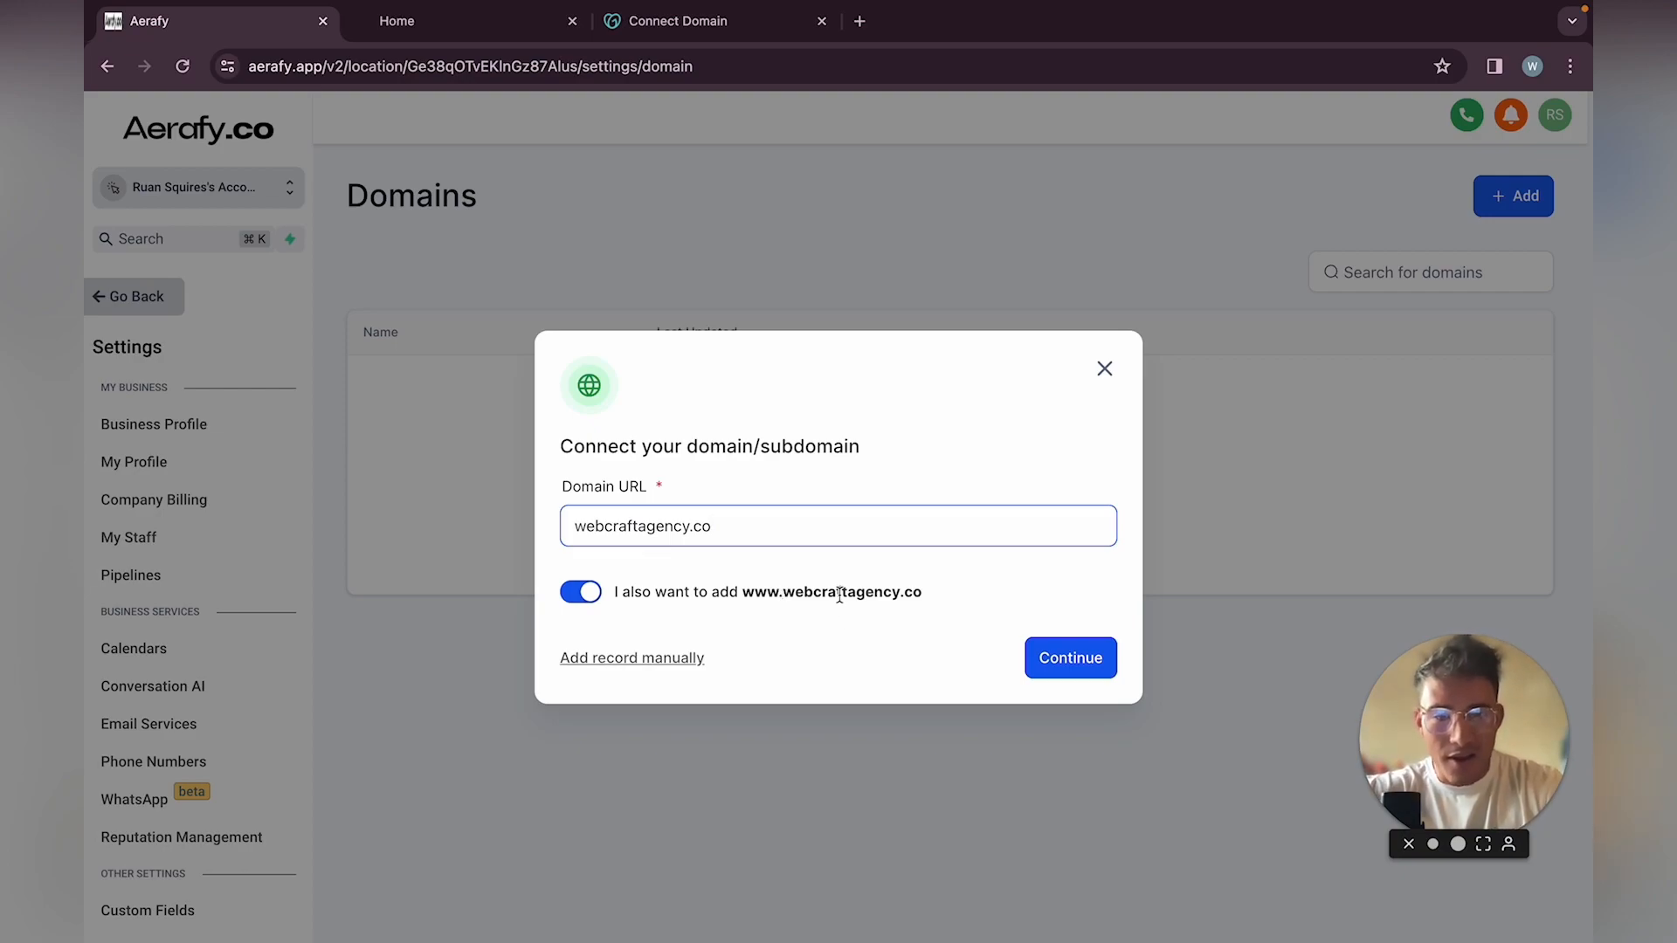
pyautogui.click(1065, 677)
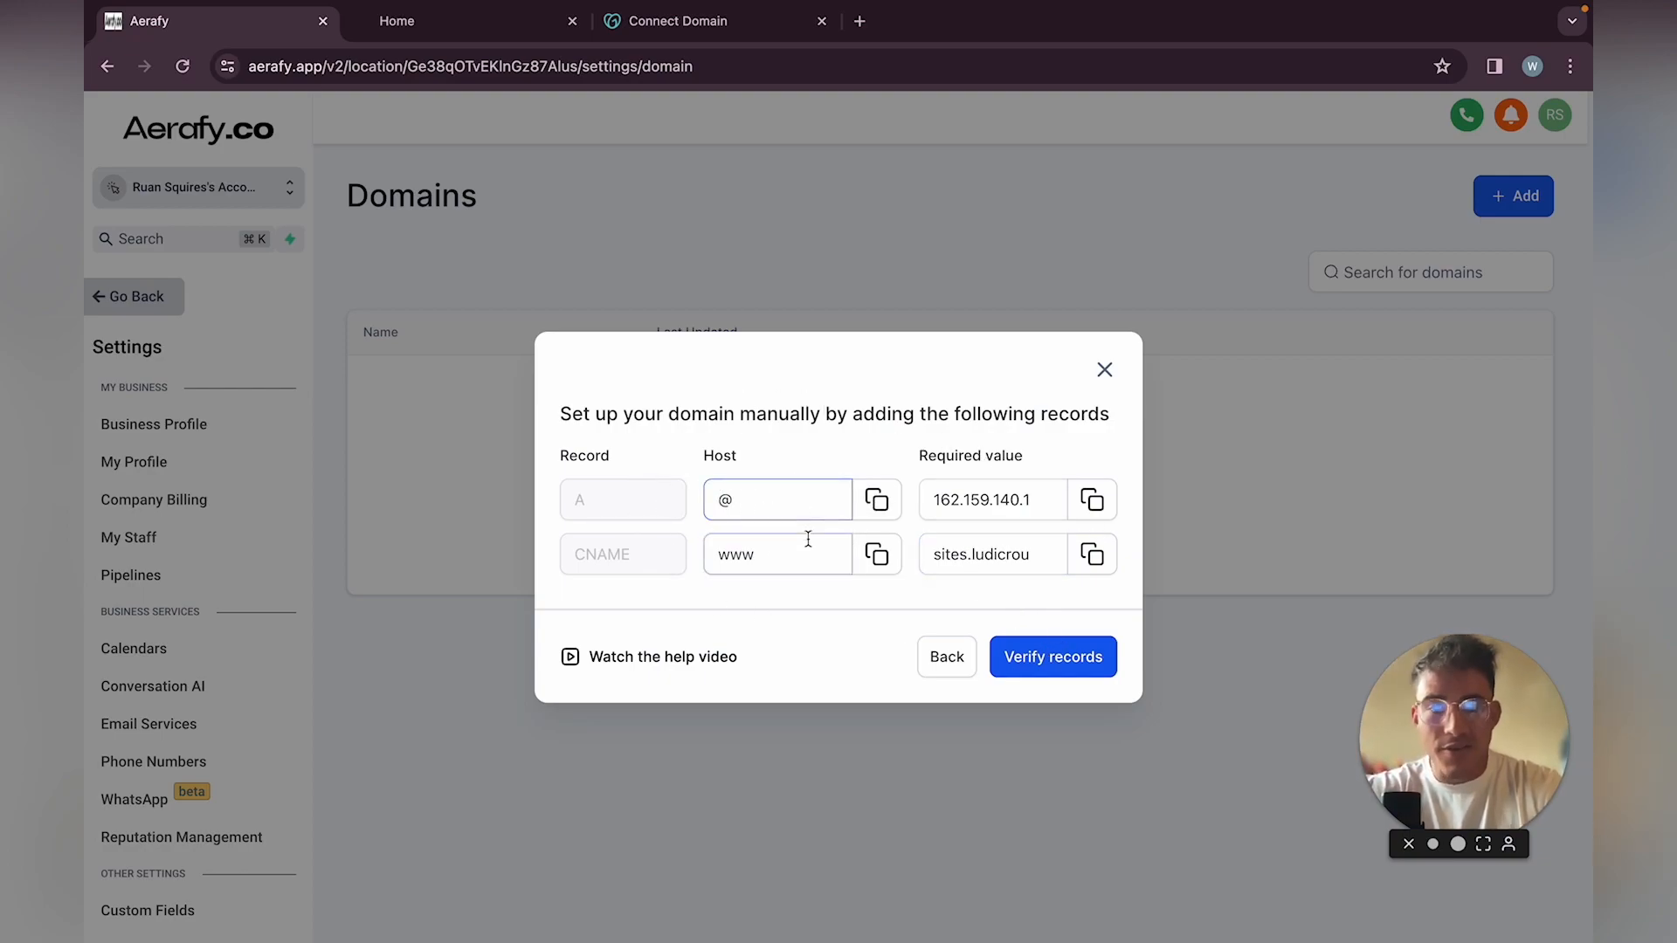
# Switch to GoDaddy and open the DNS records for webcraftagency.co
pyautogui.click(716, 23)
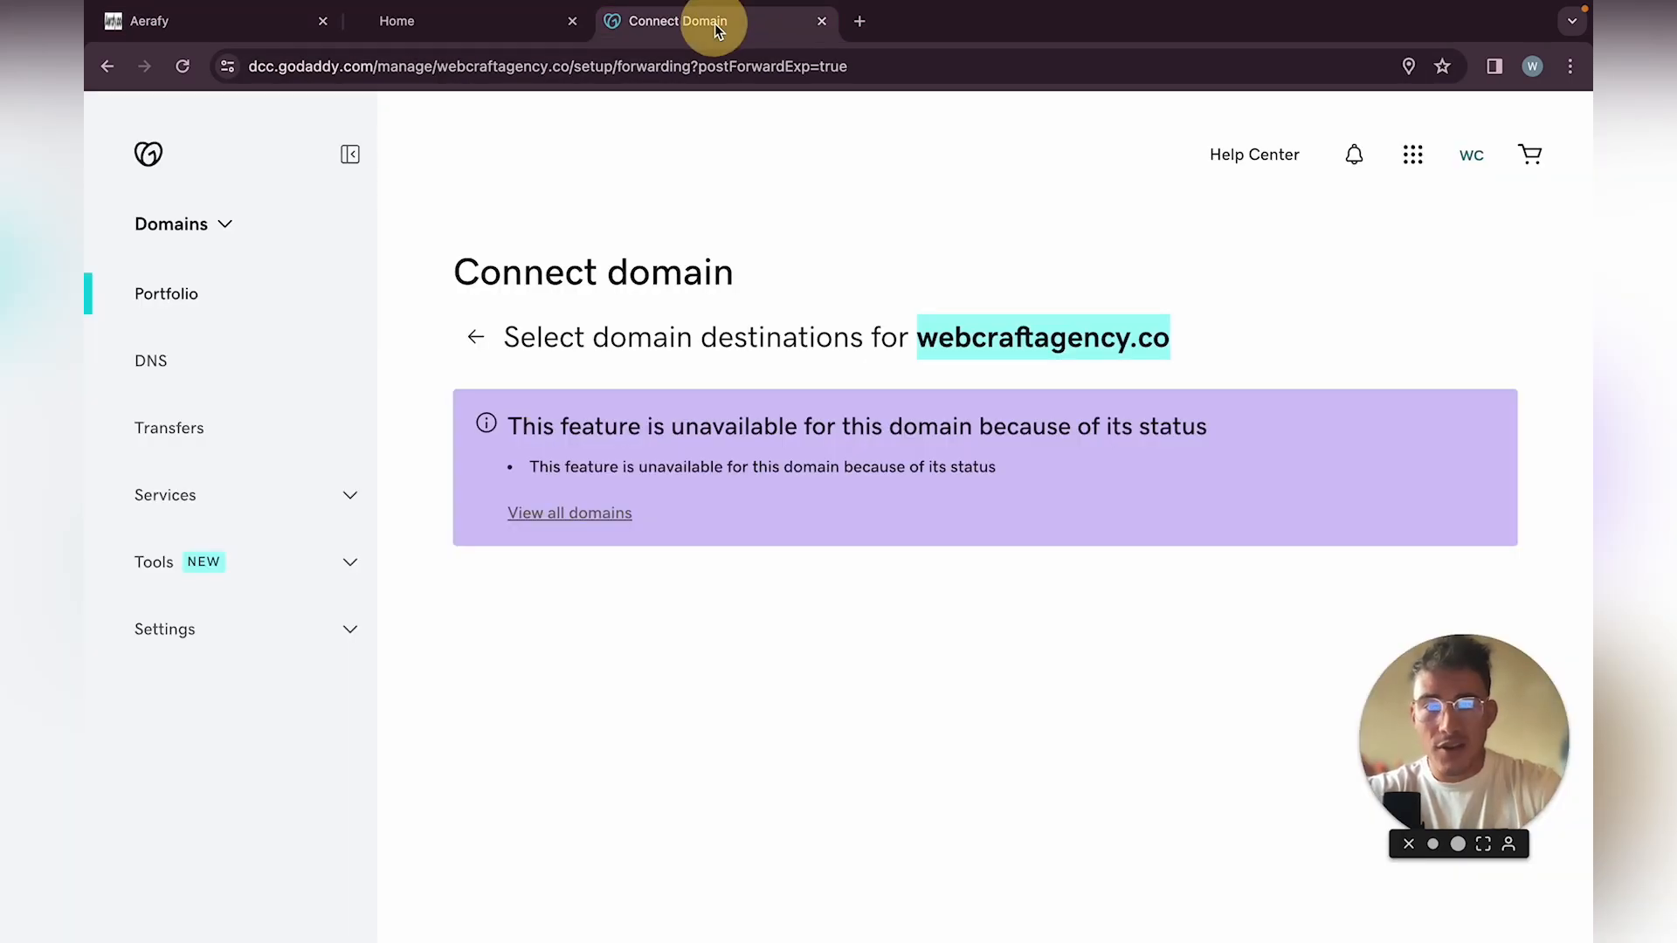
pyautogui.click(162, 365)
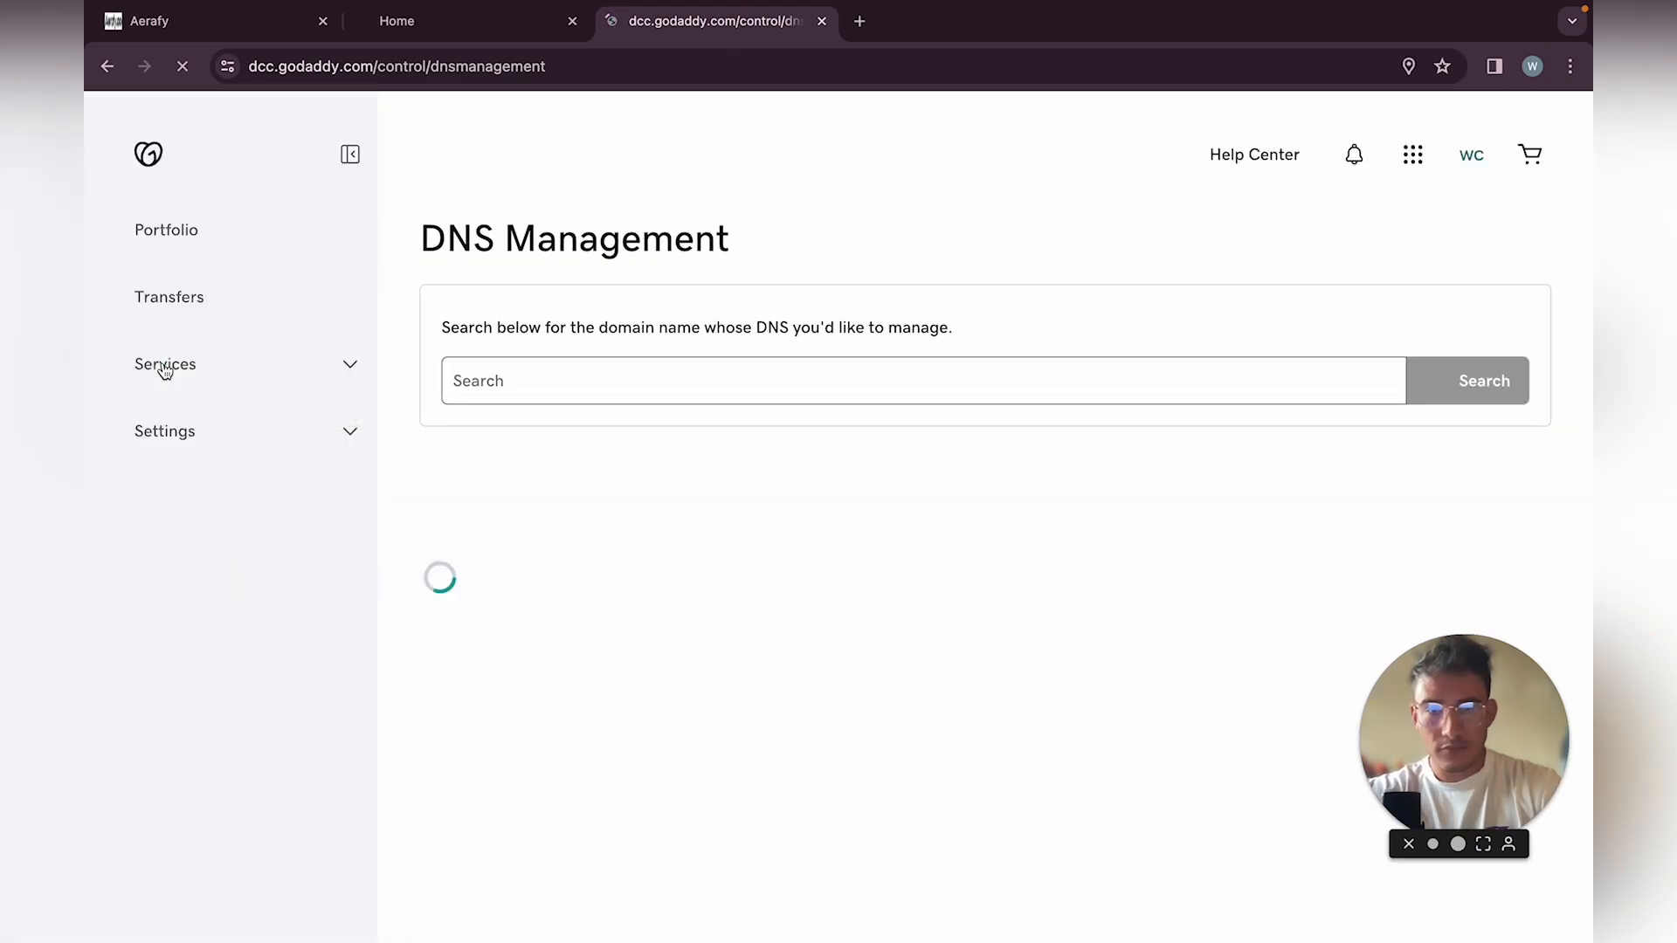
pyautogui.scroll(-4, 725, 711)
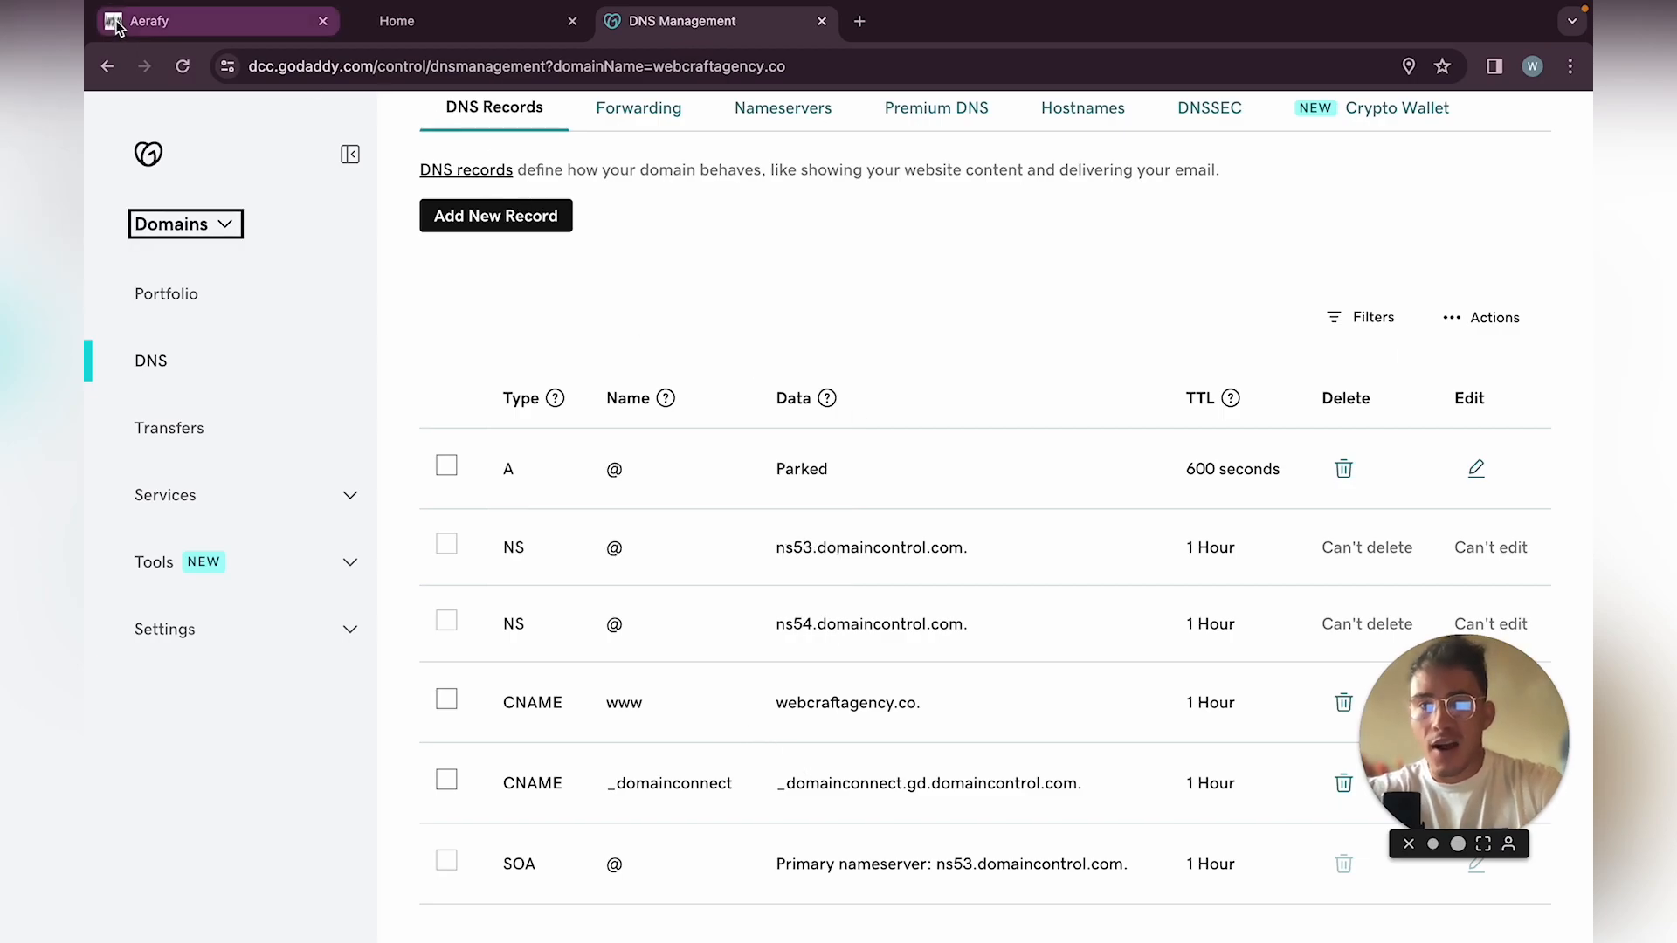
# Copy the required A record value from Aerafy, set GoDaddy's @ A record to 162.159.140.166, and save it
pyautogui.click(203, 24)
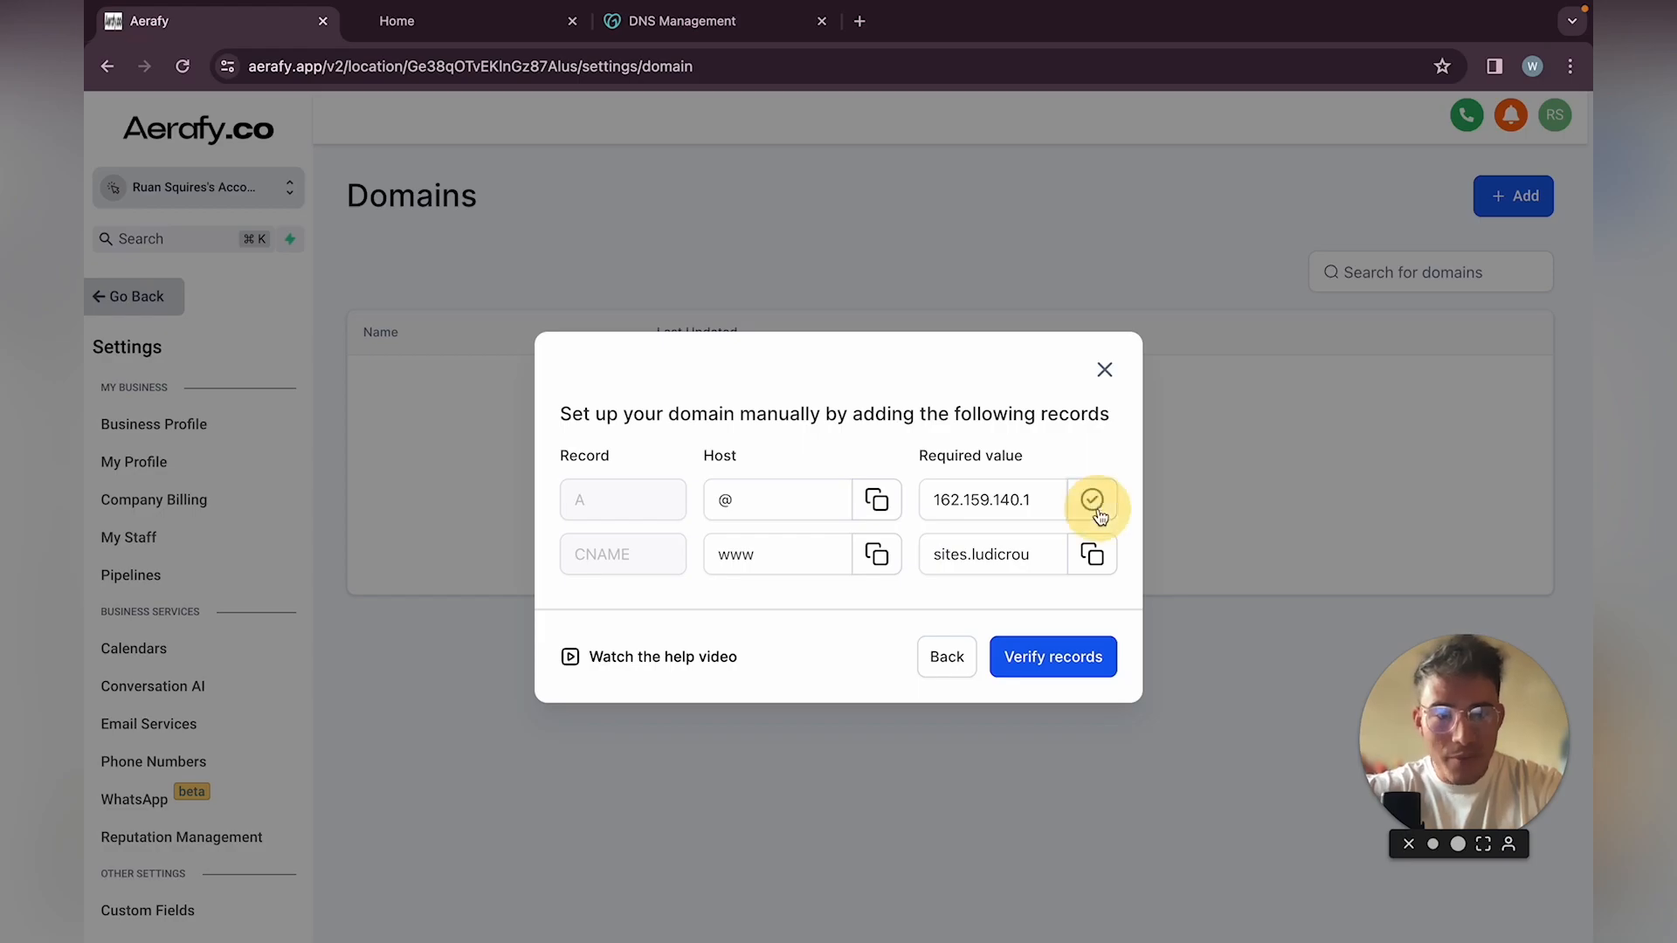
pyautogui.click(690, 22)
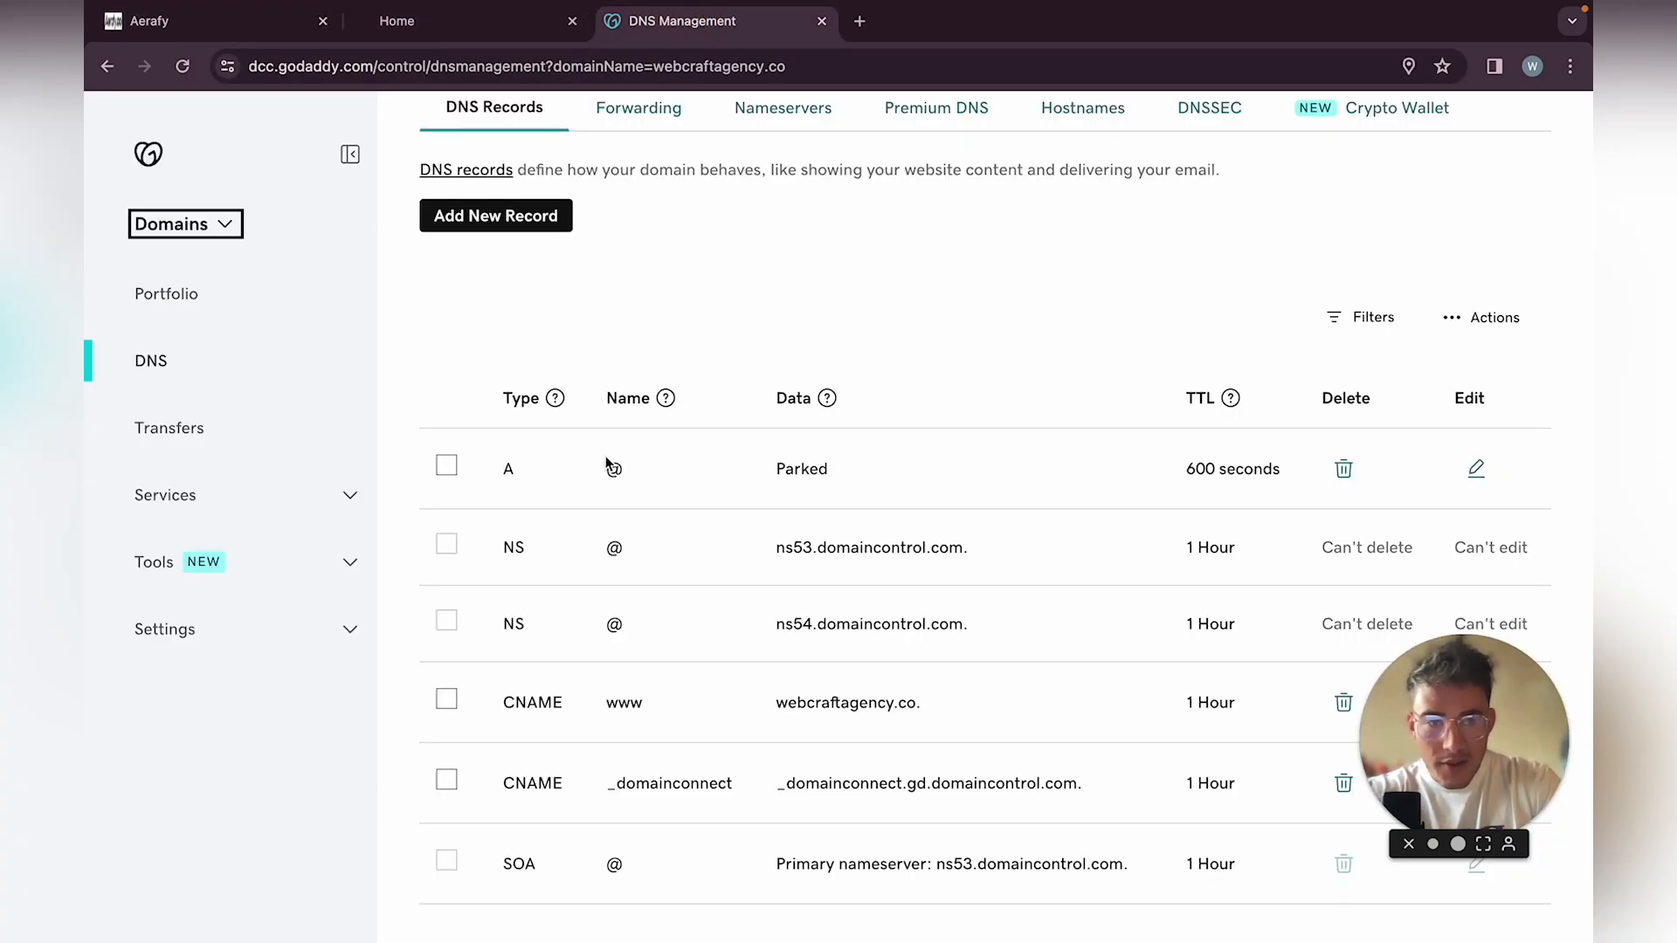
pyautogui.click(233, 18)
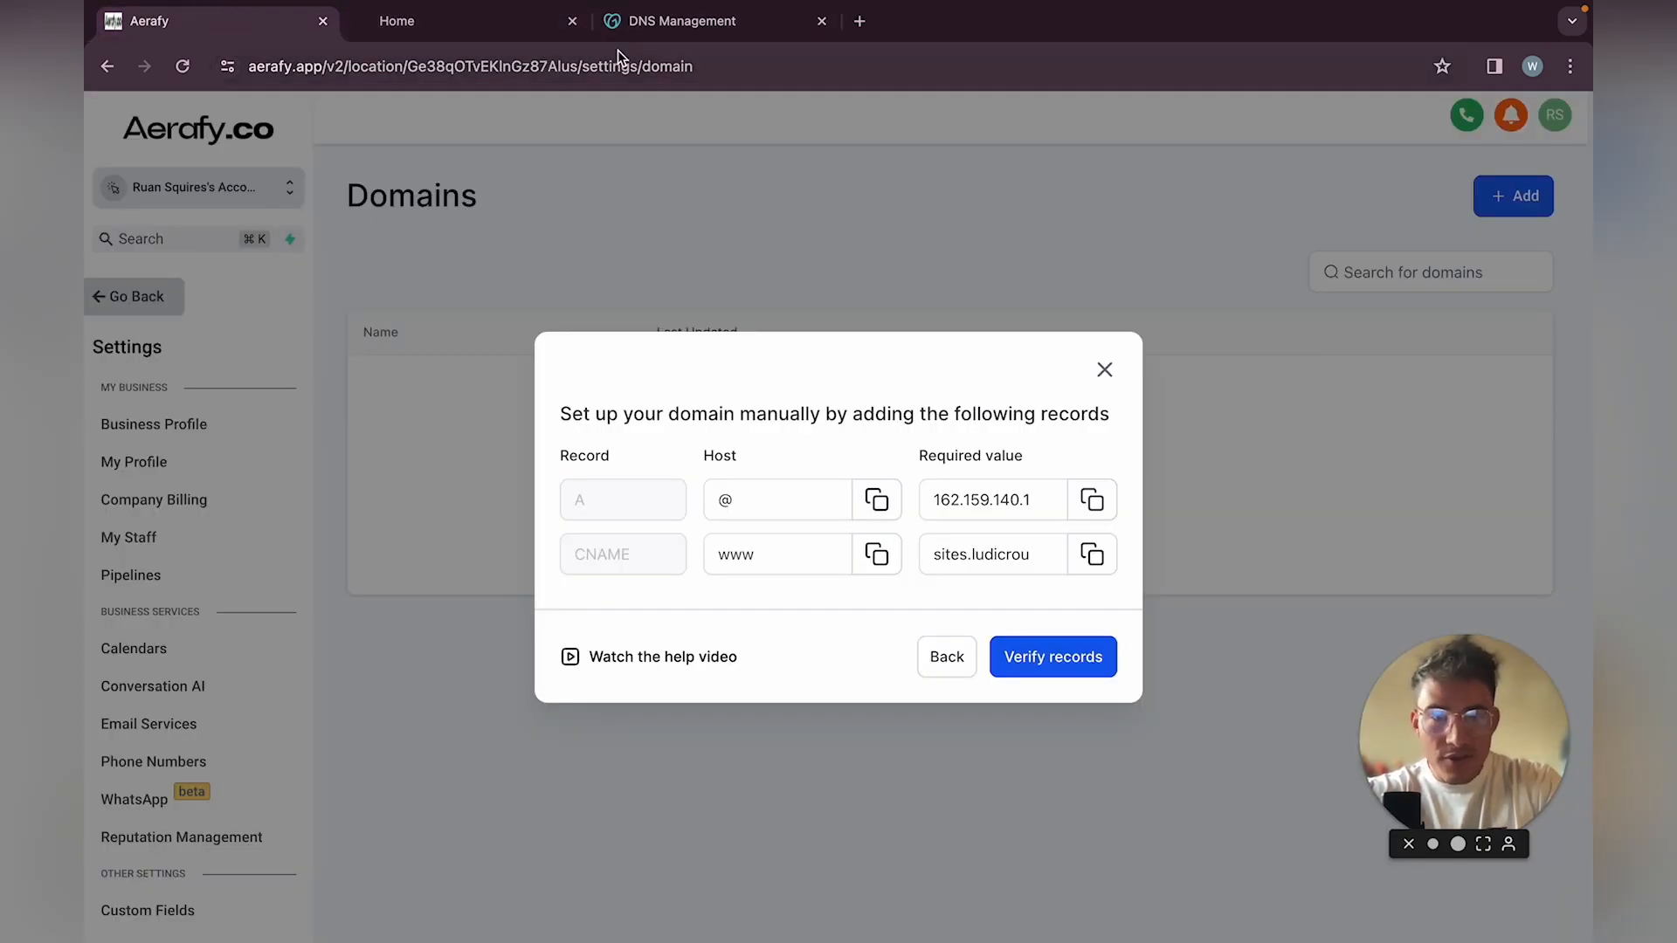
pyautogui.click(683, 26)
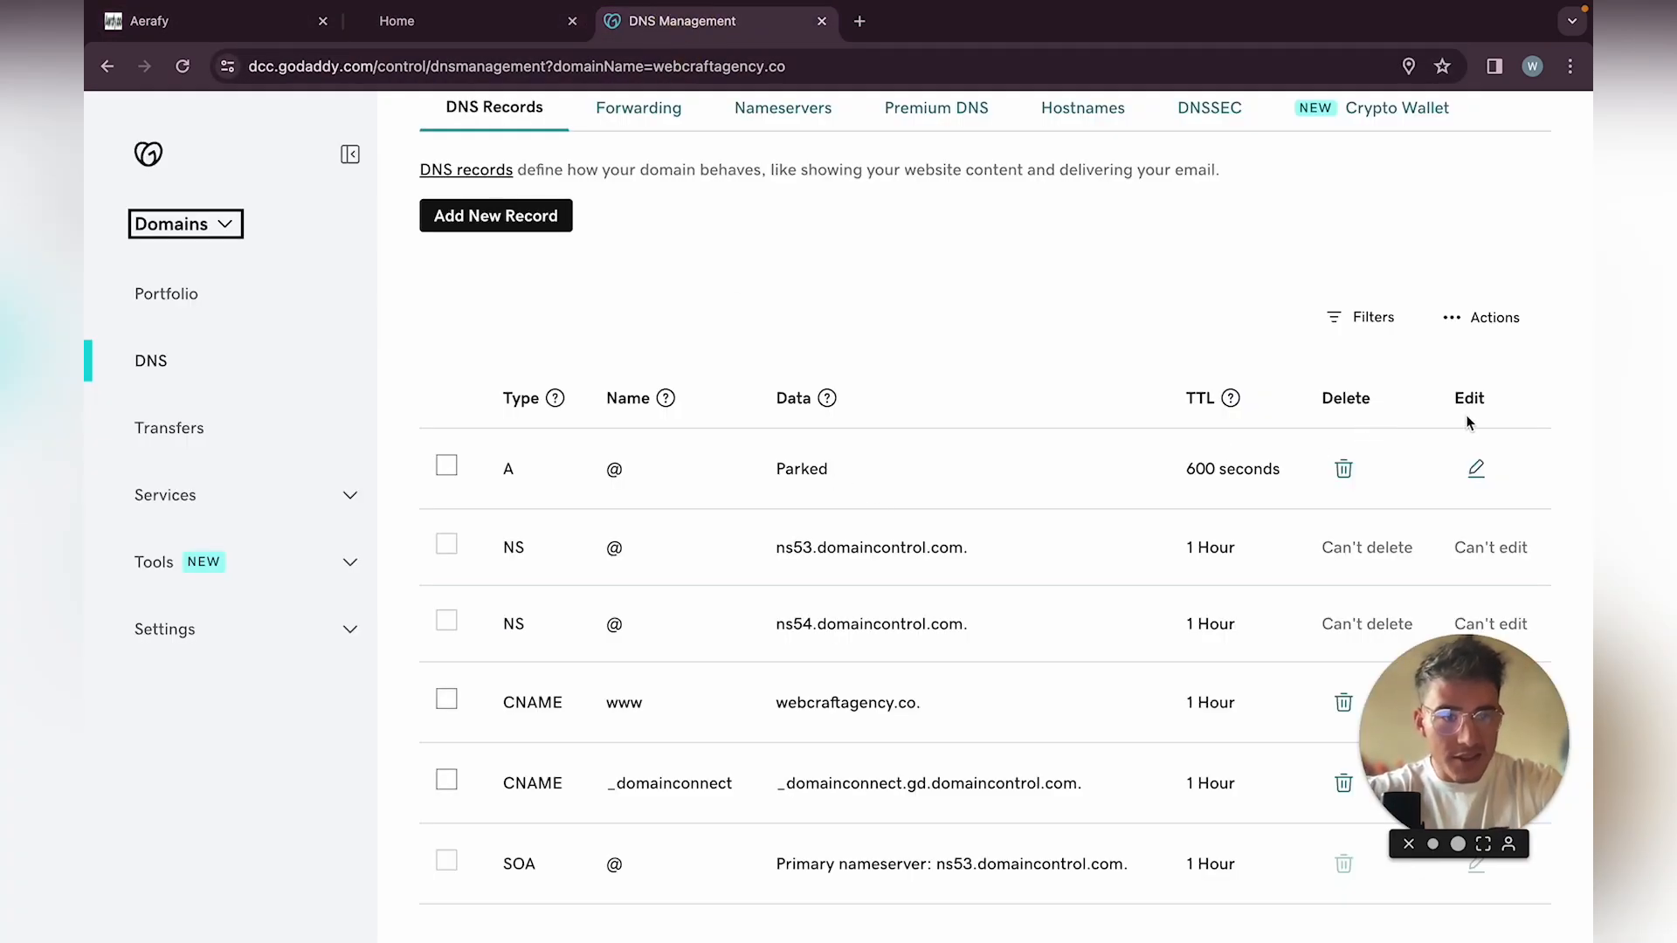
pyautogui.click(1475, 471)
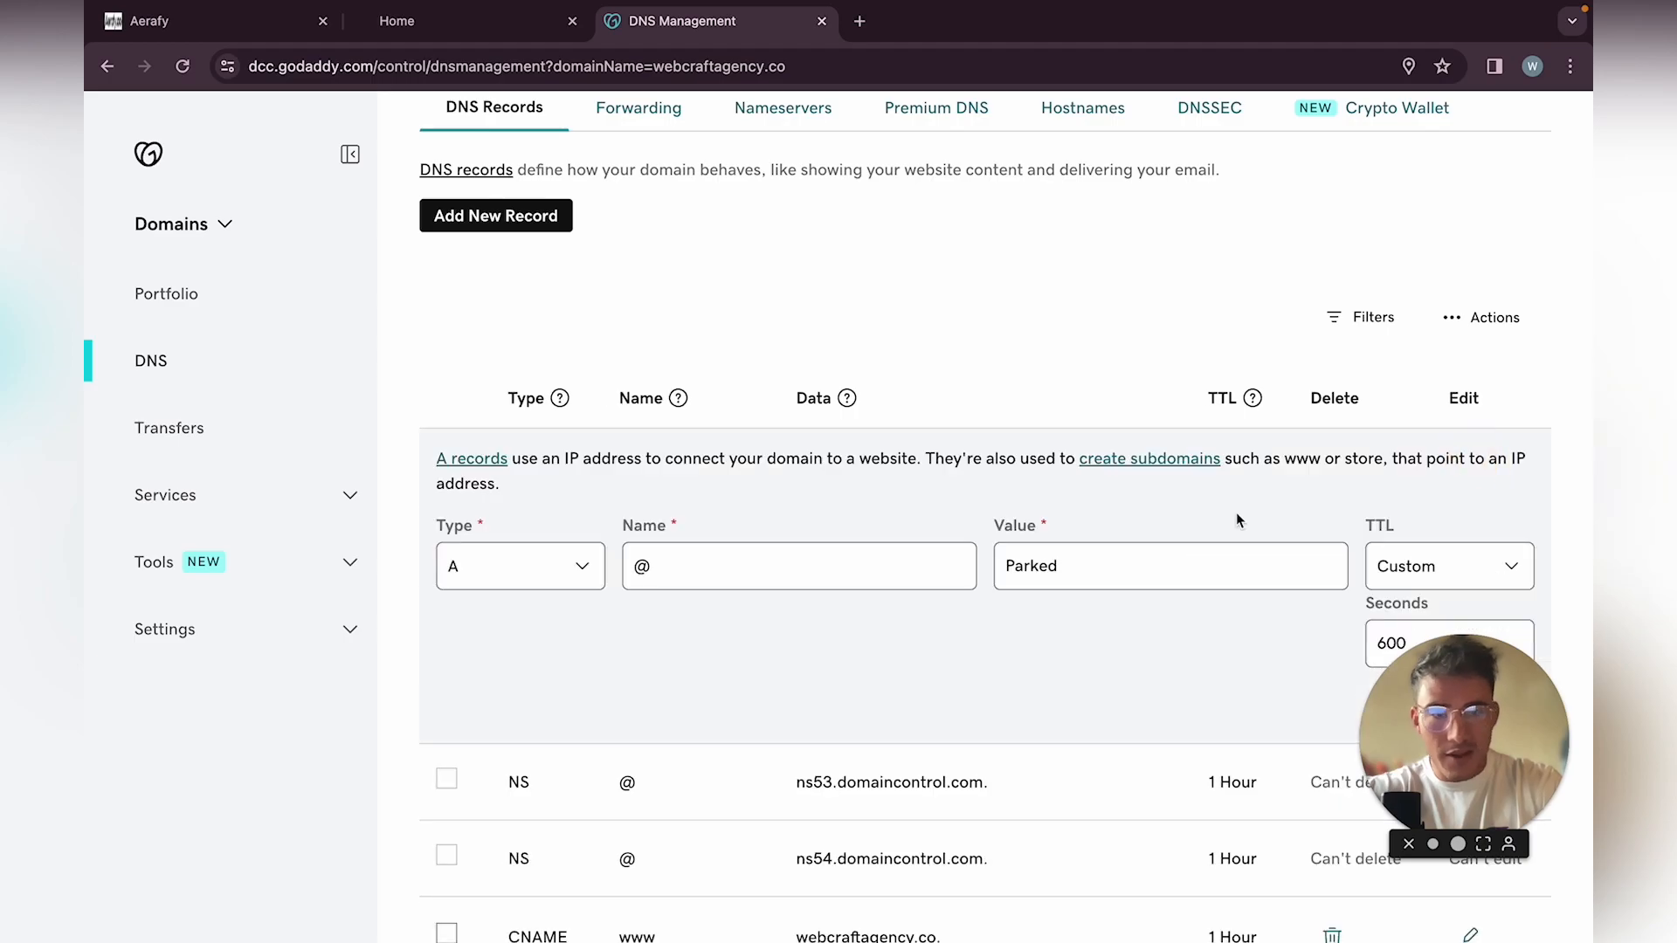
pyautogui.click(1067, 563)
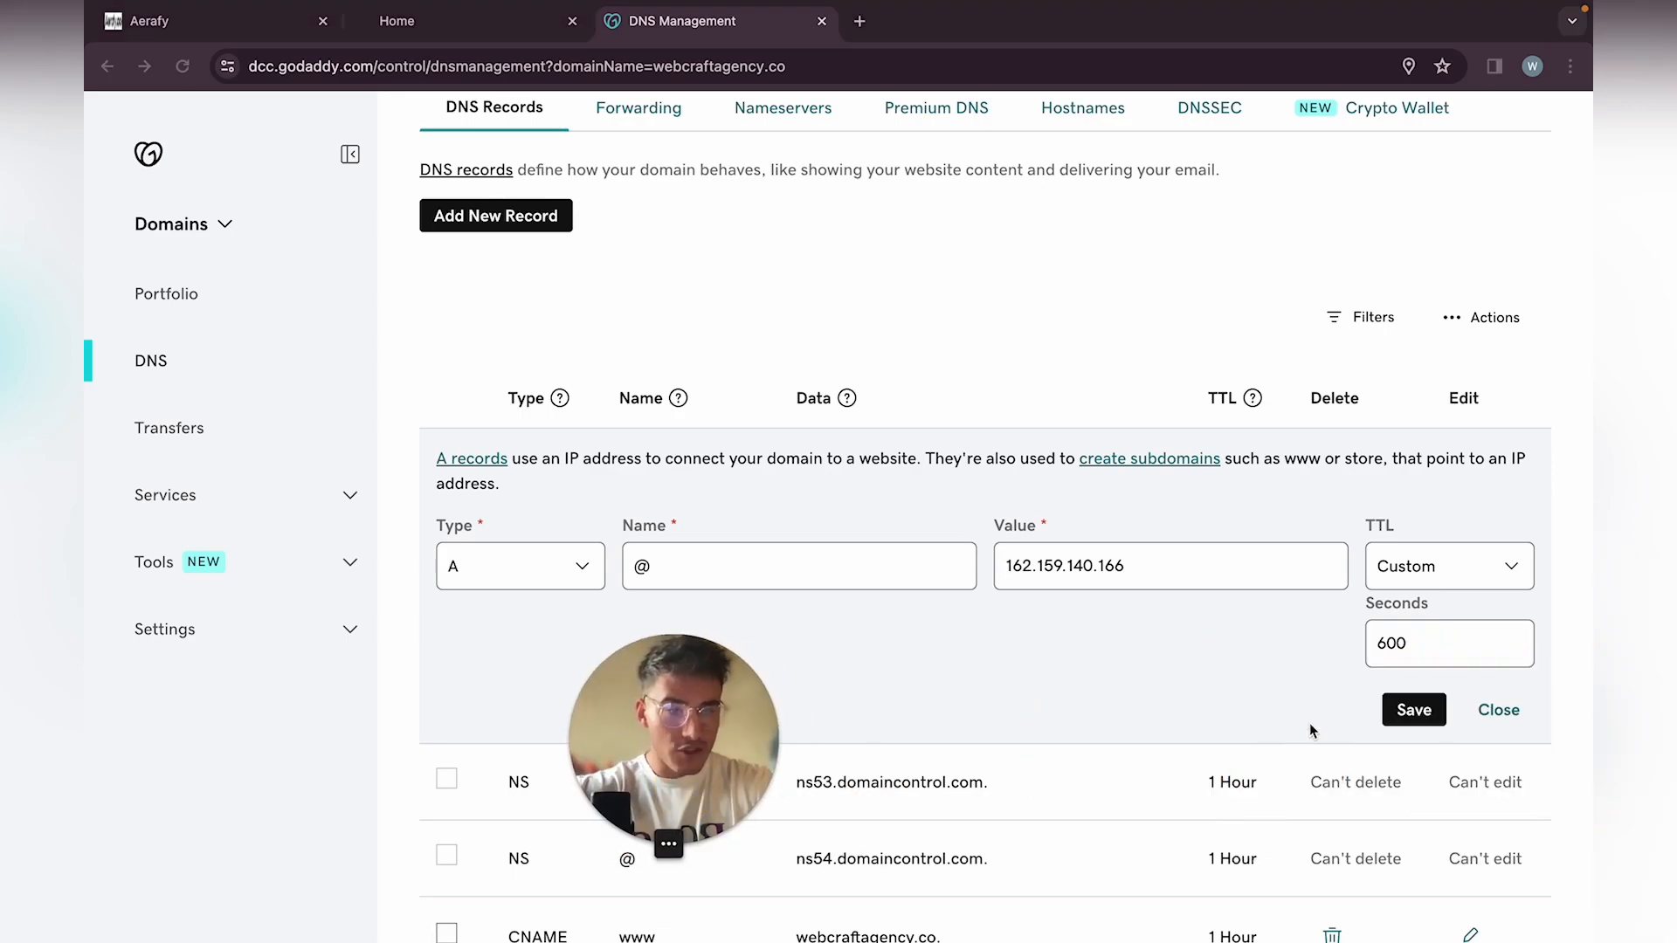
pyautogui.click(1414, 709)
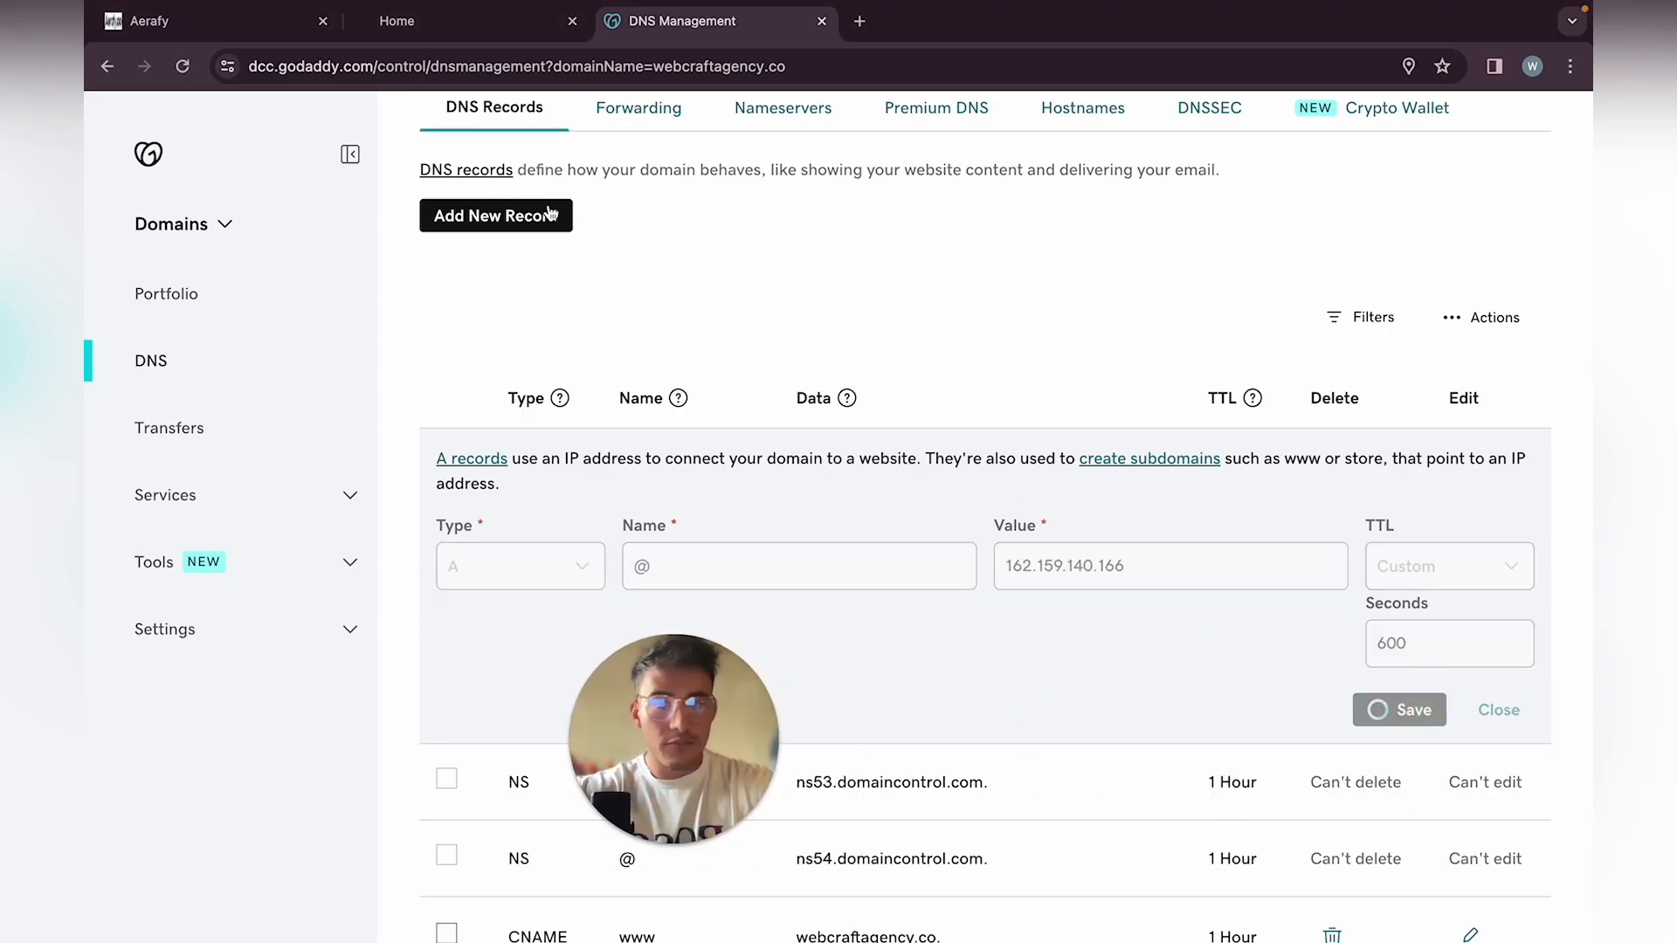
# Copy the required CNAME value from Aerafy, point GoDaddy's www CNAME record to sites.ludicrous.cloud, and save it
pyautogui.click(163, 20)
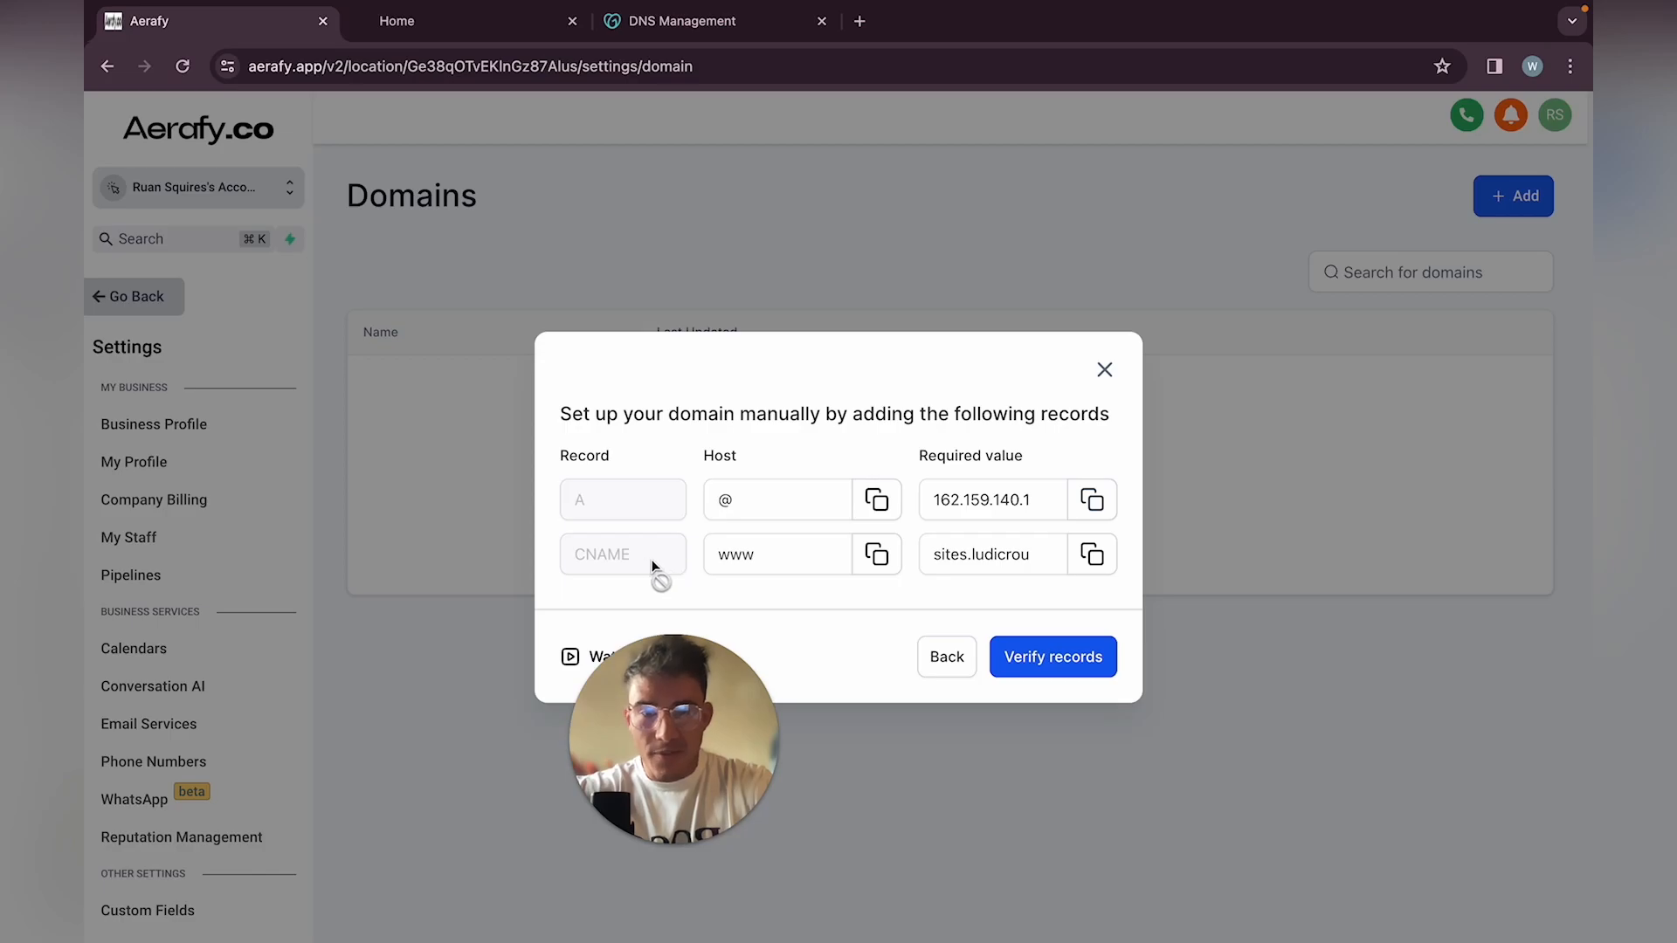
pyautogui.click(1090, 555)
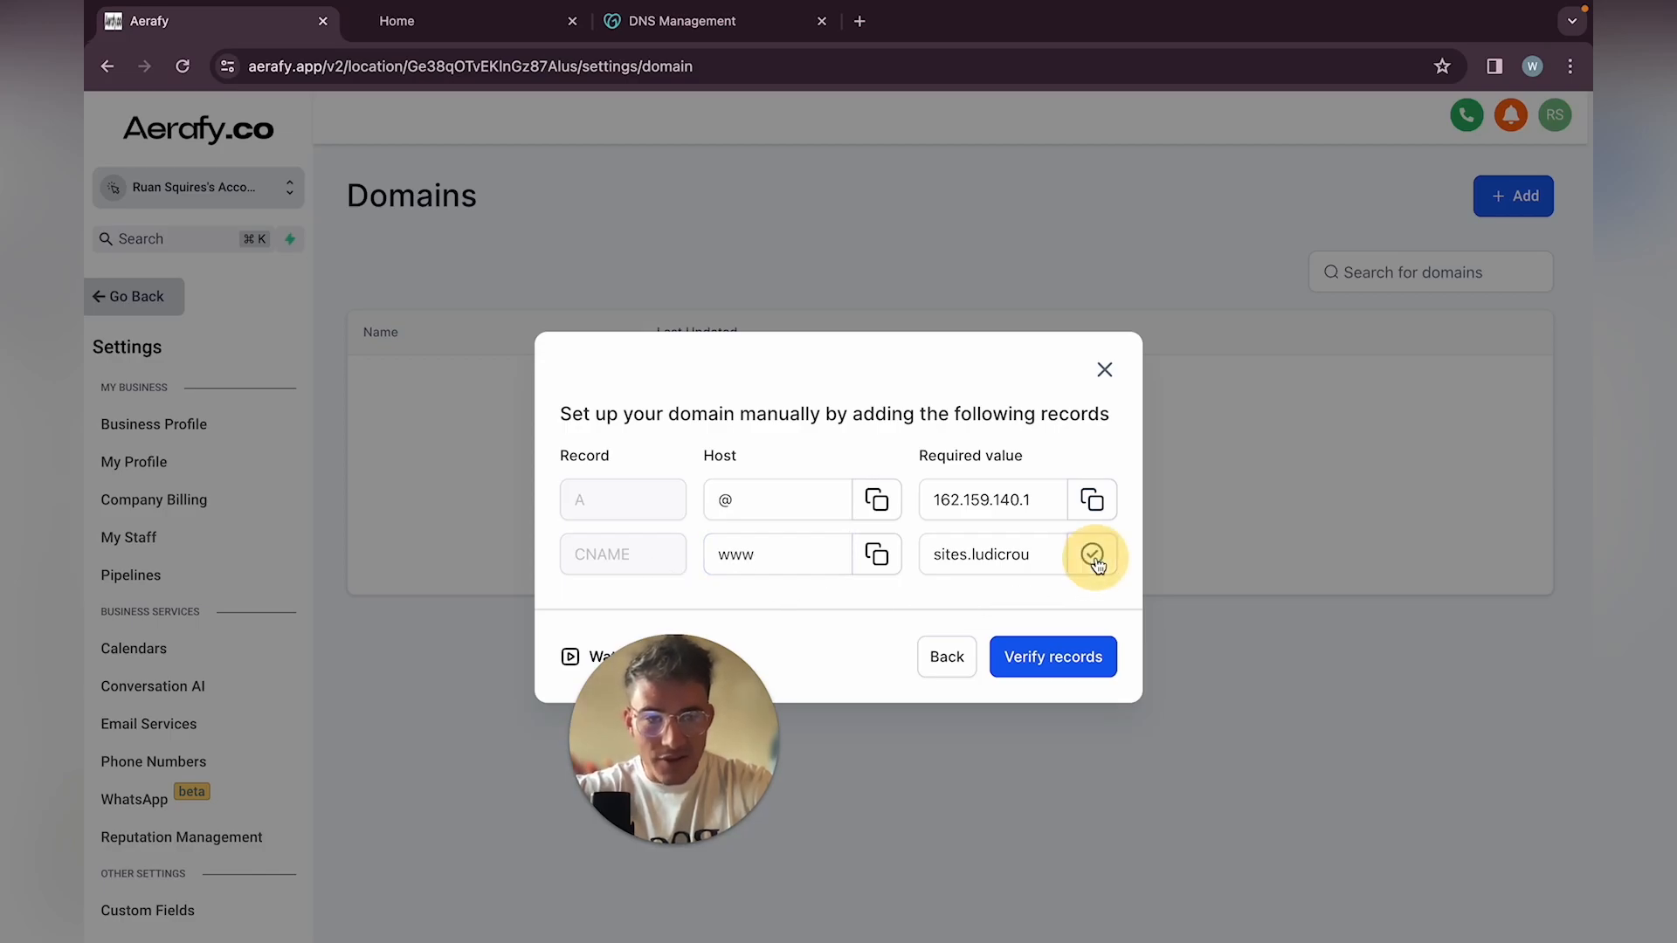
pyautogui.click(716, 30)
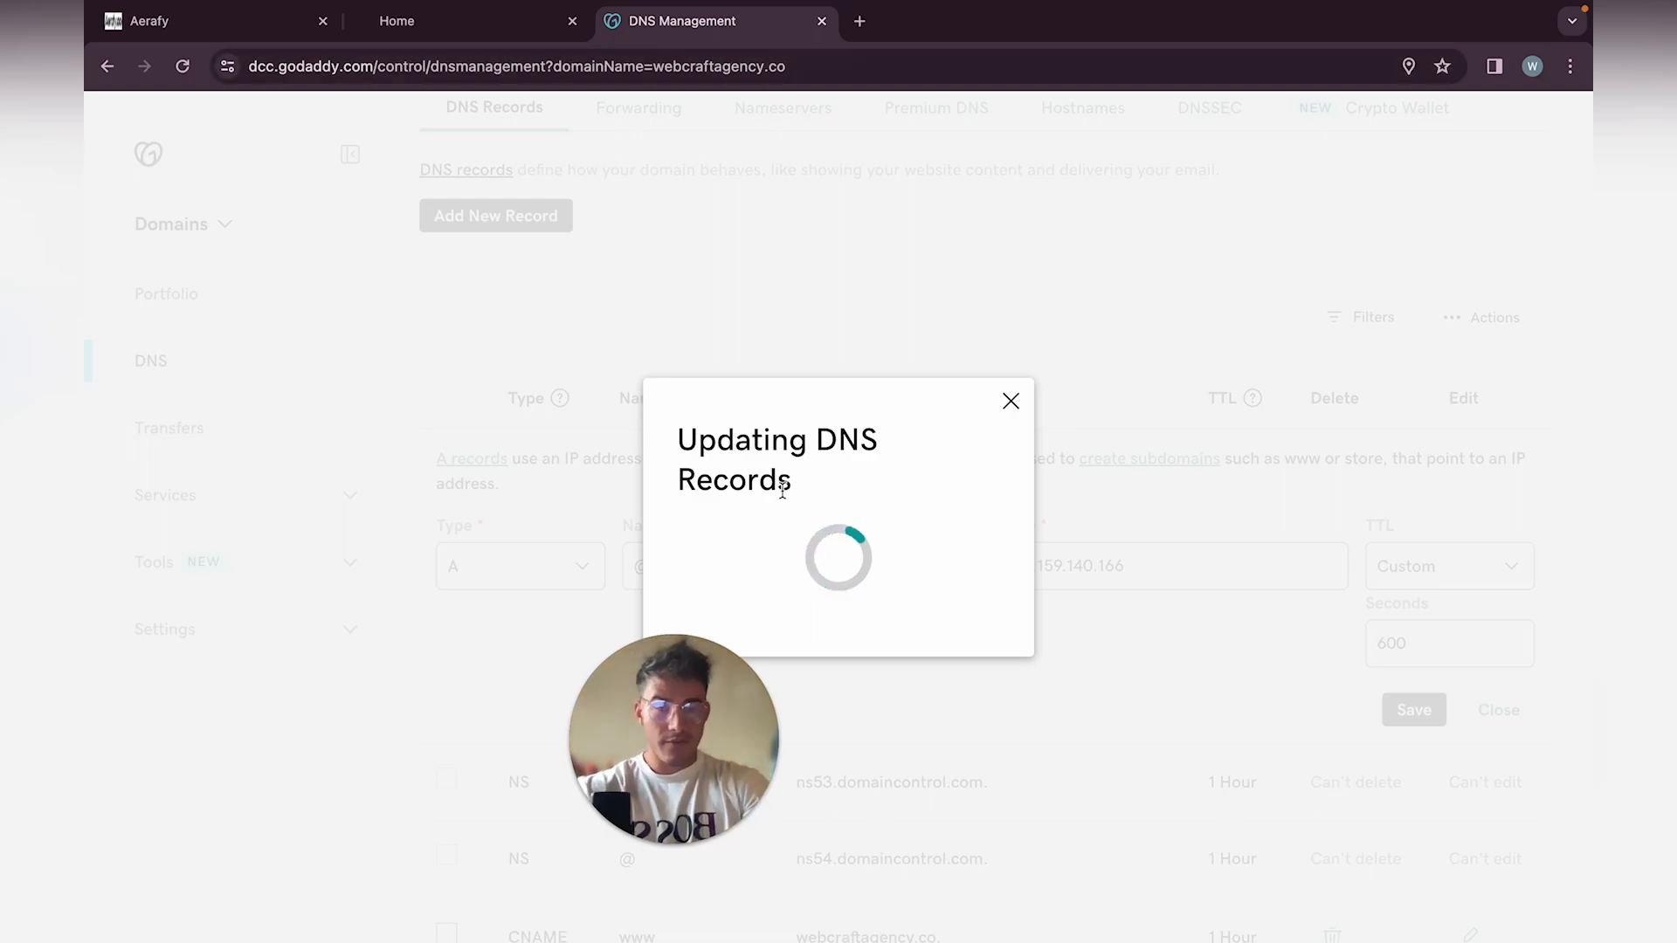
pyautogui.moveTo(708, 842); pyautogui.dragTo(249, 842)
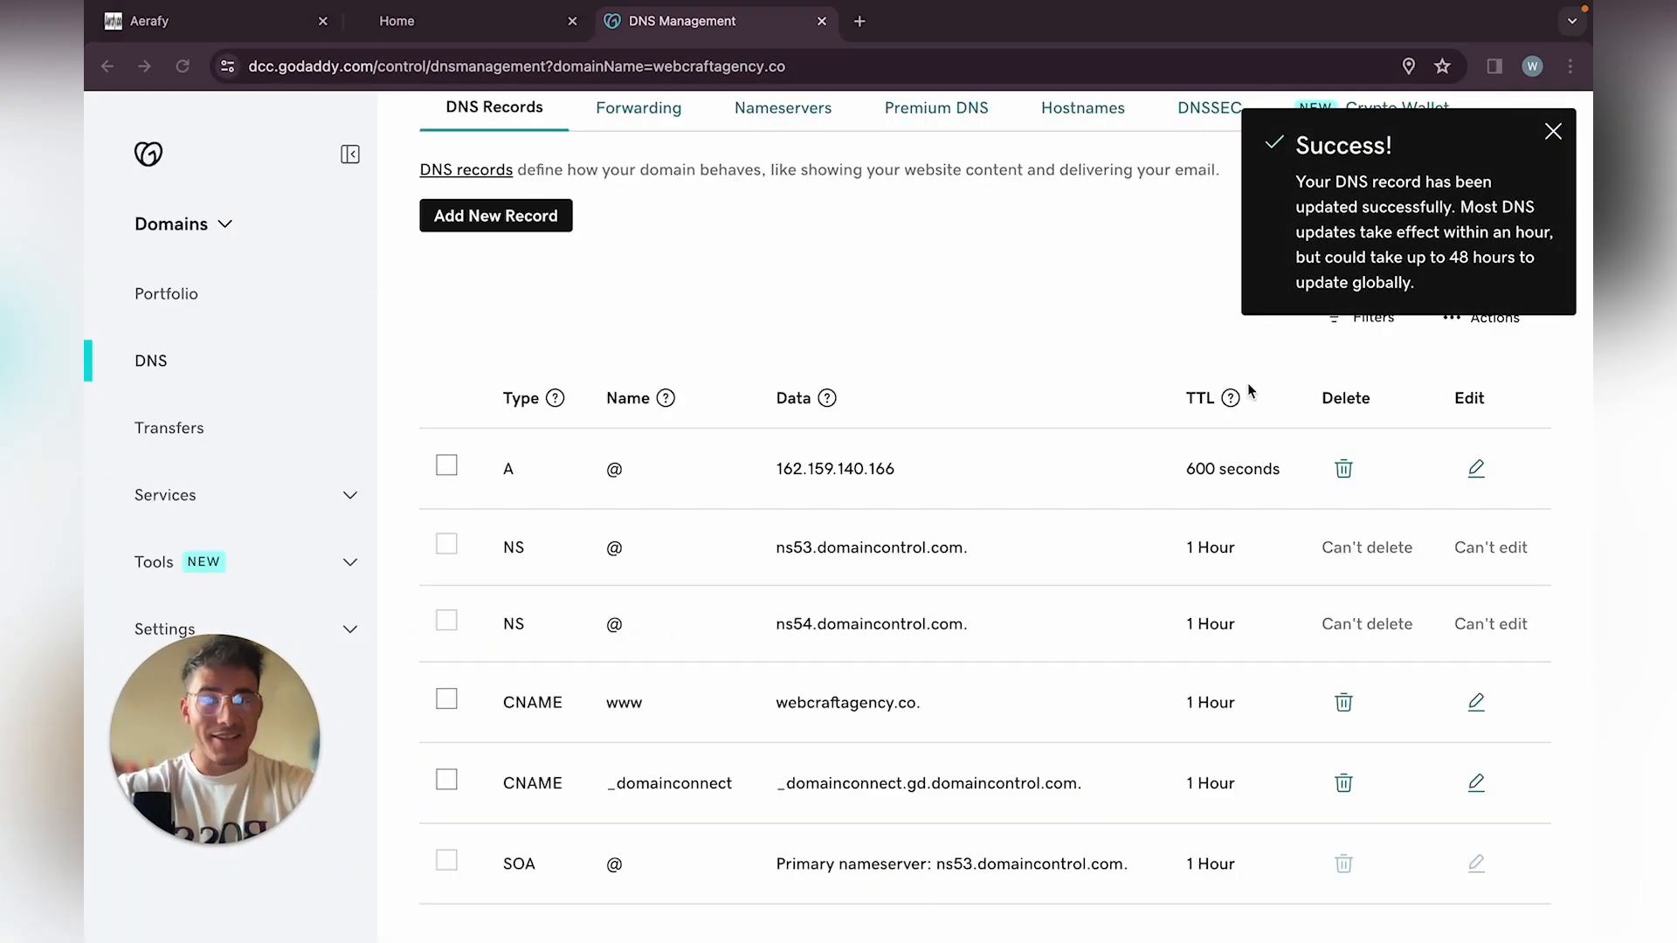
pyautogui.click(1553, 132)
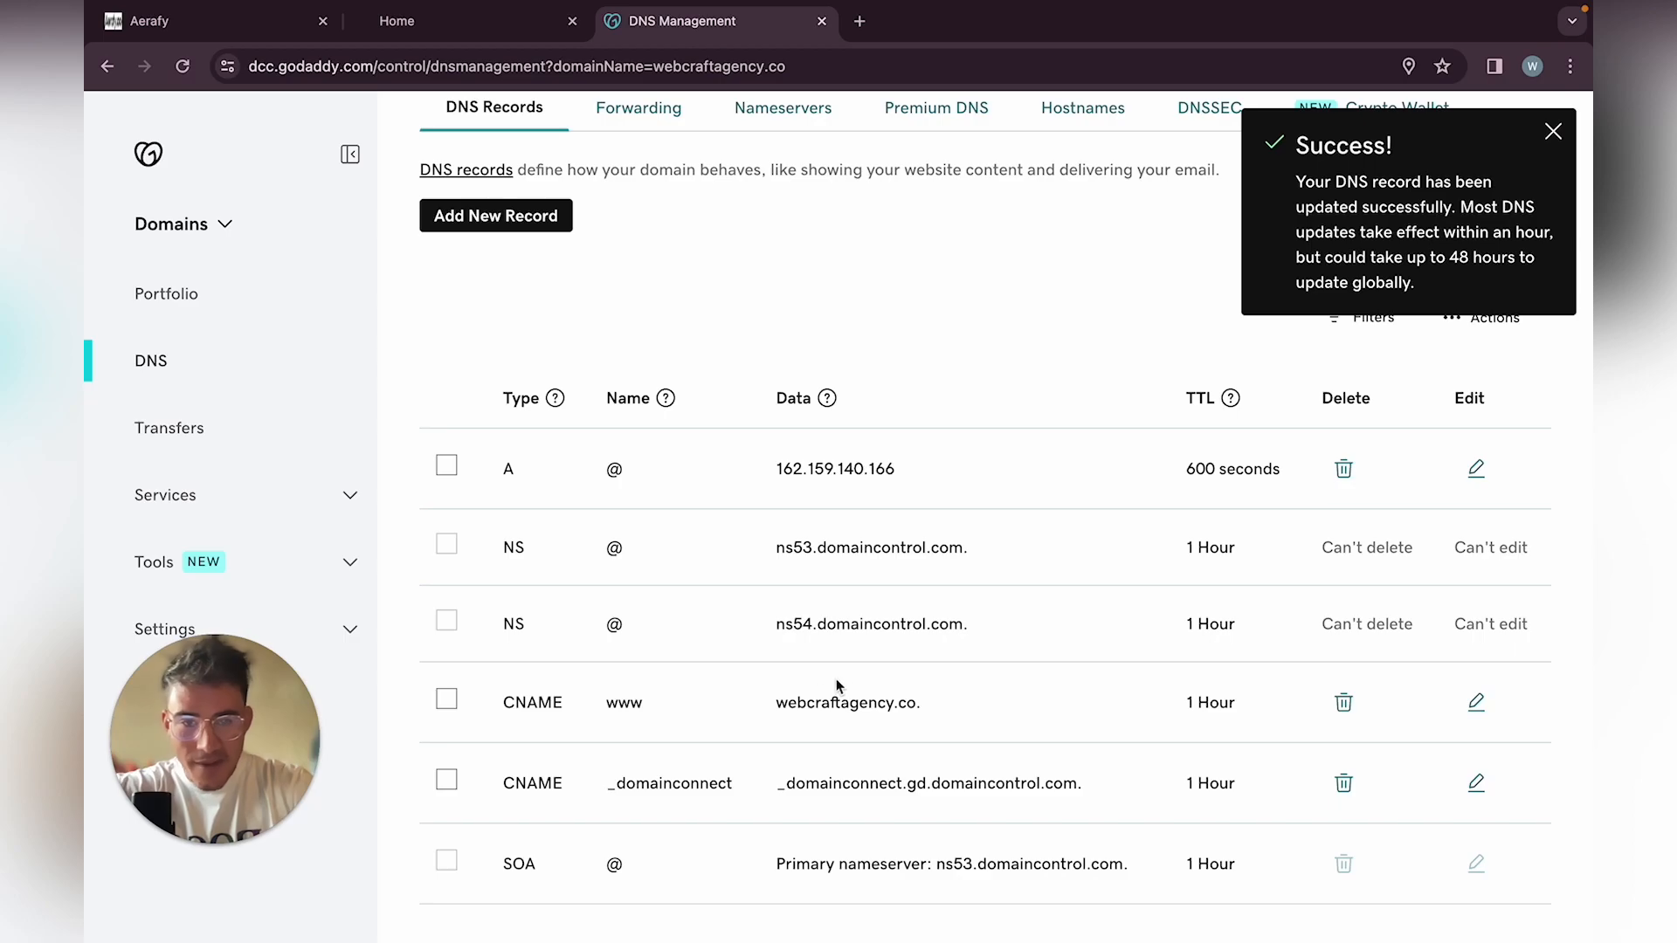
pyautogui.click(1475, 703)
pyautogui.click(1167, 775)
pyautogui.moveTo(1167, 775); pyautogui.dragTo(1009, 774)
pyautogui.write('coolexample.com')
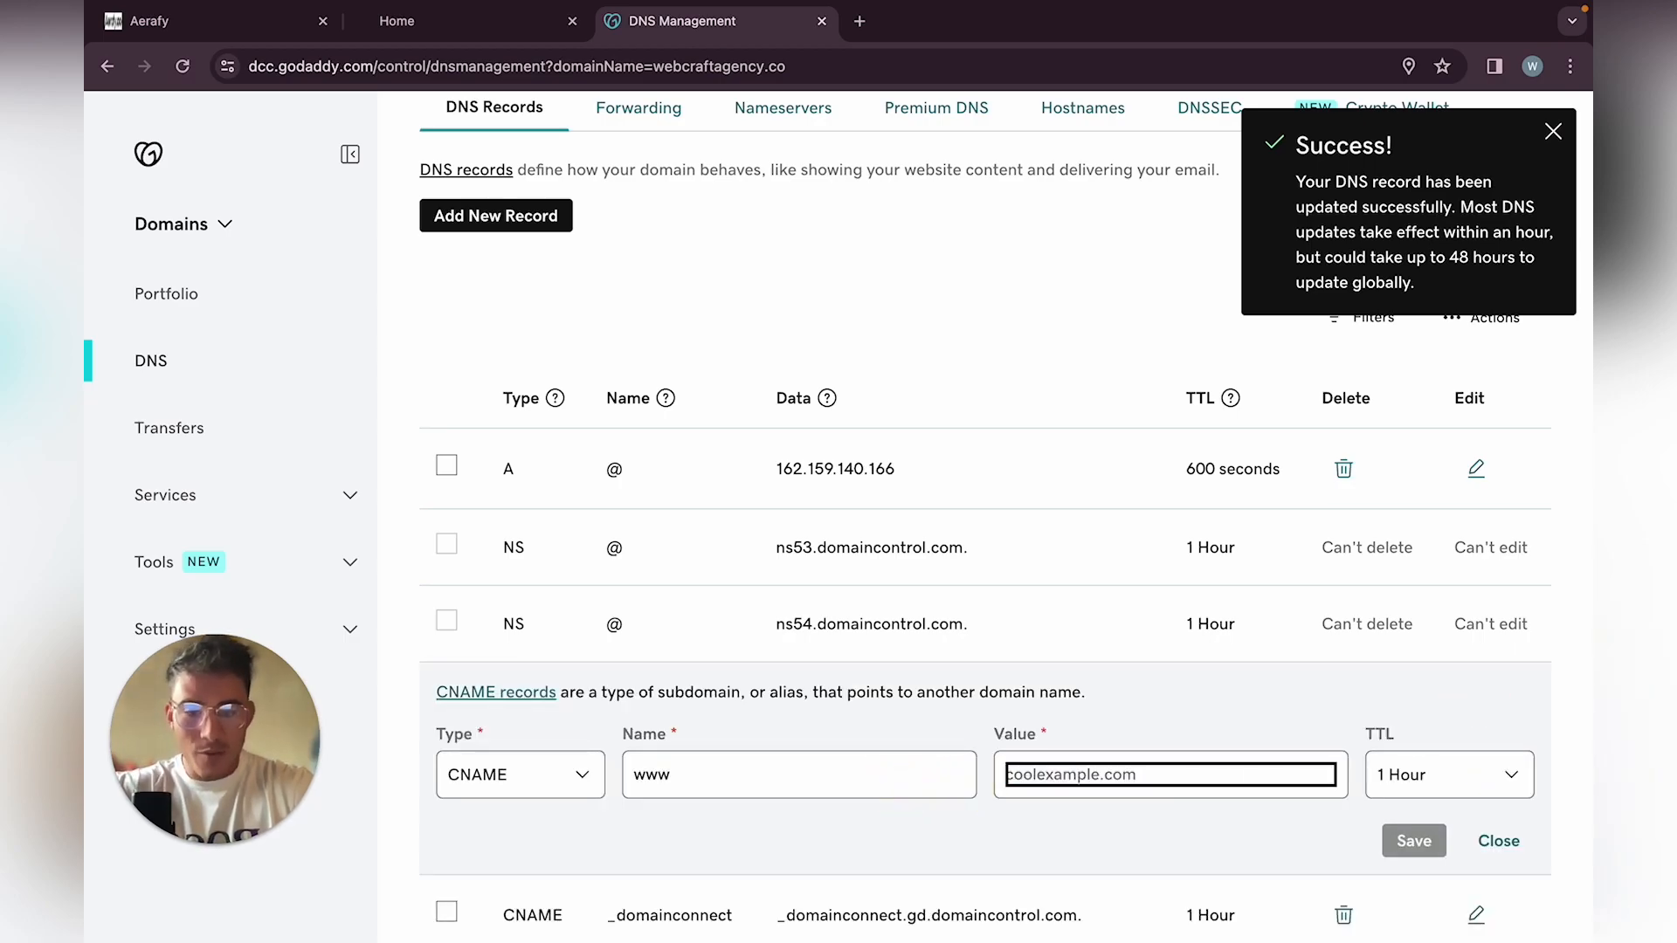
pyautogui.press('super+v')
pyautogui.click(1402, 844)
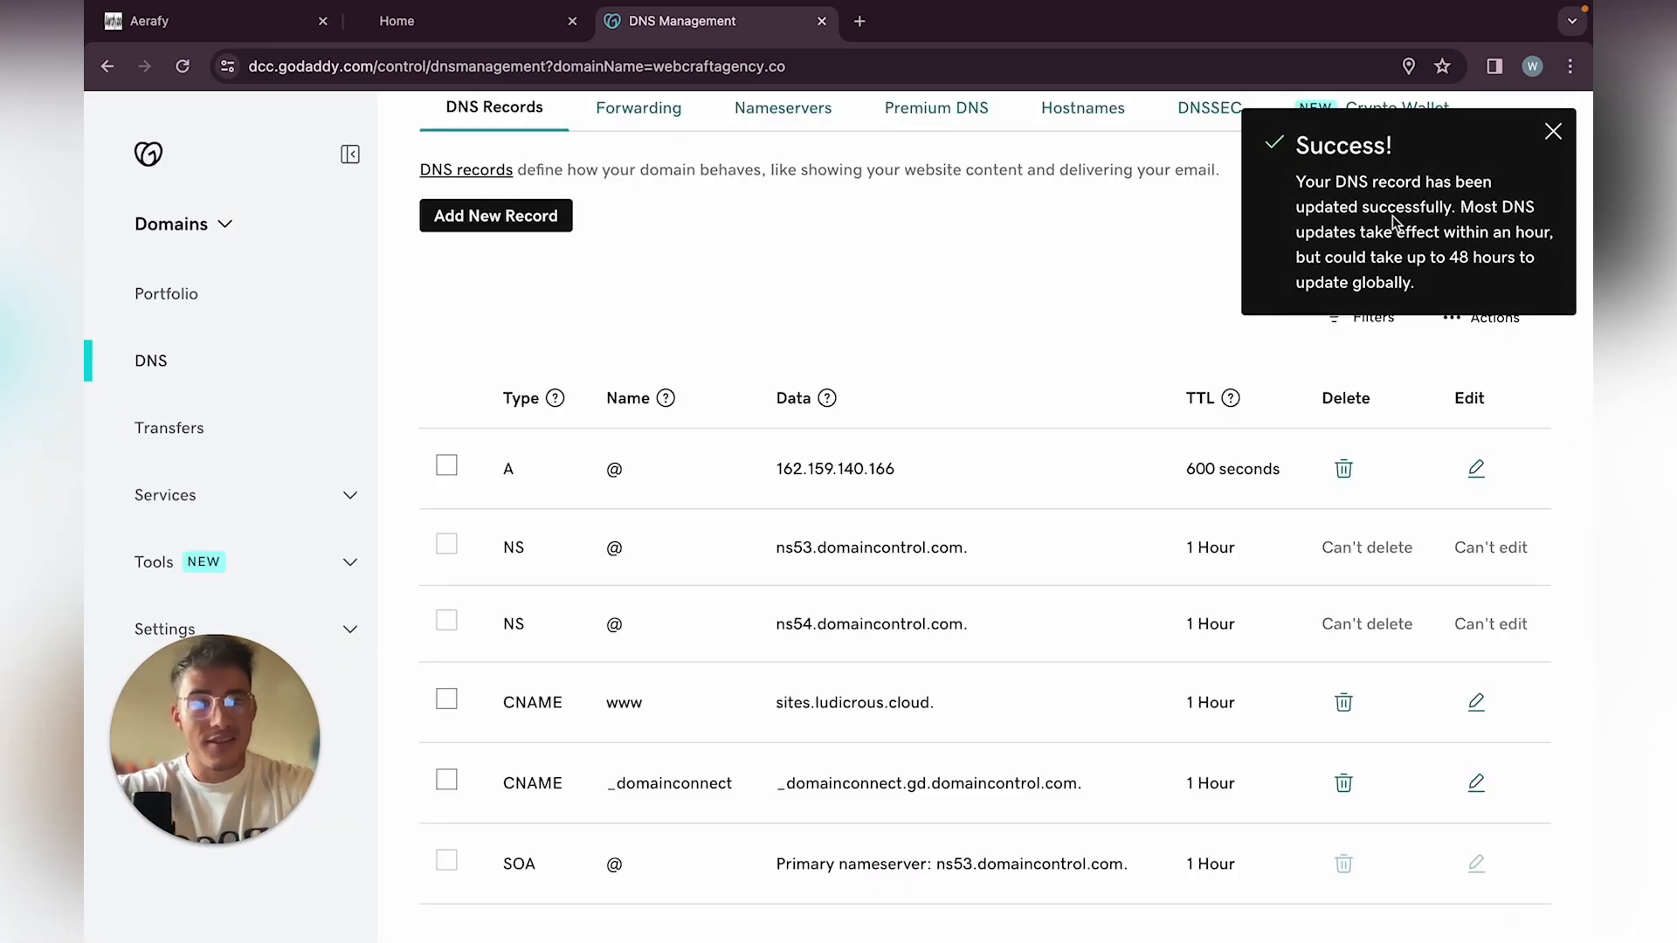
# Try to verify the webcraftagency.co records in Aerafy, checking them against GoDaddy's DNS records, and close the domain setup
pyautogui.click(207, 13)
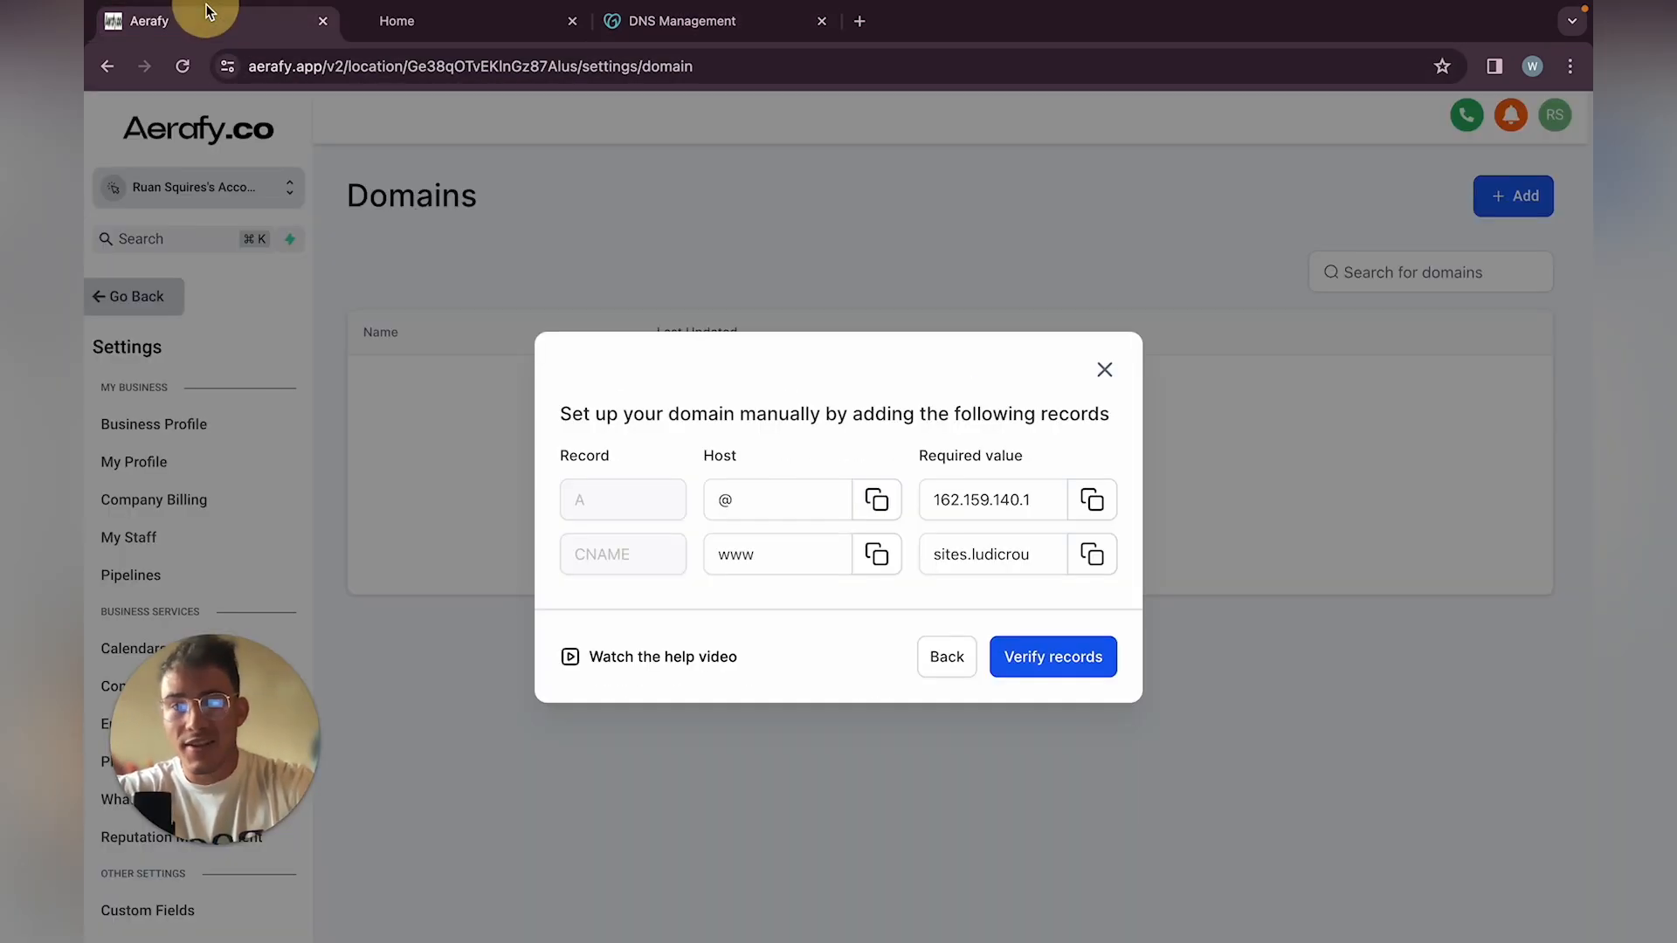
pyautogui.click(1044, 664)
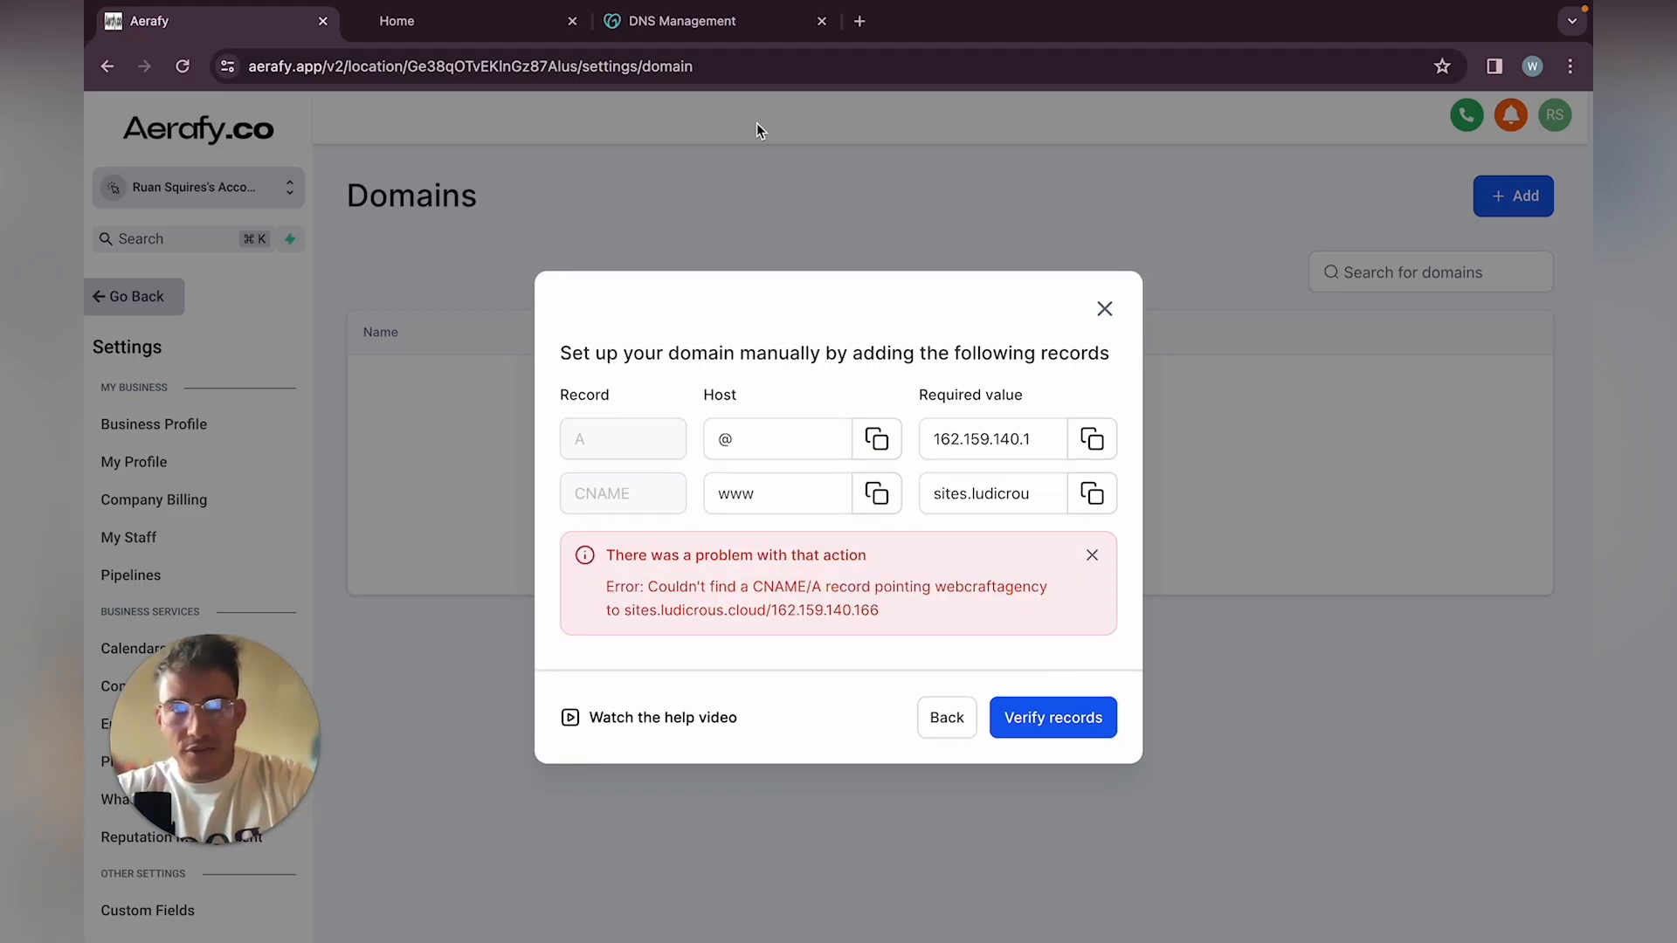
pyautogui.click(694, 21)
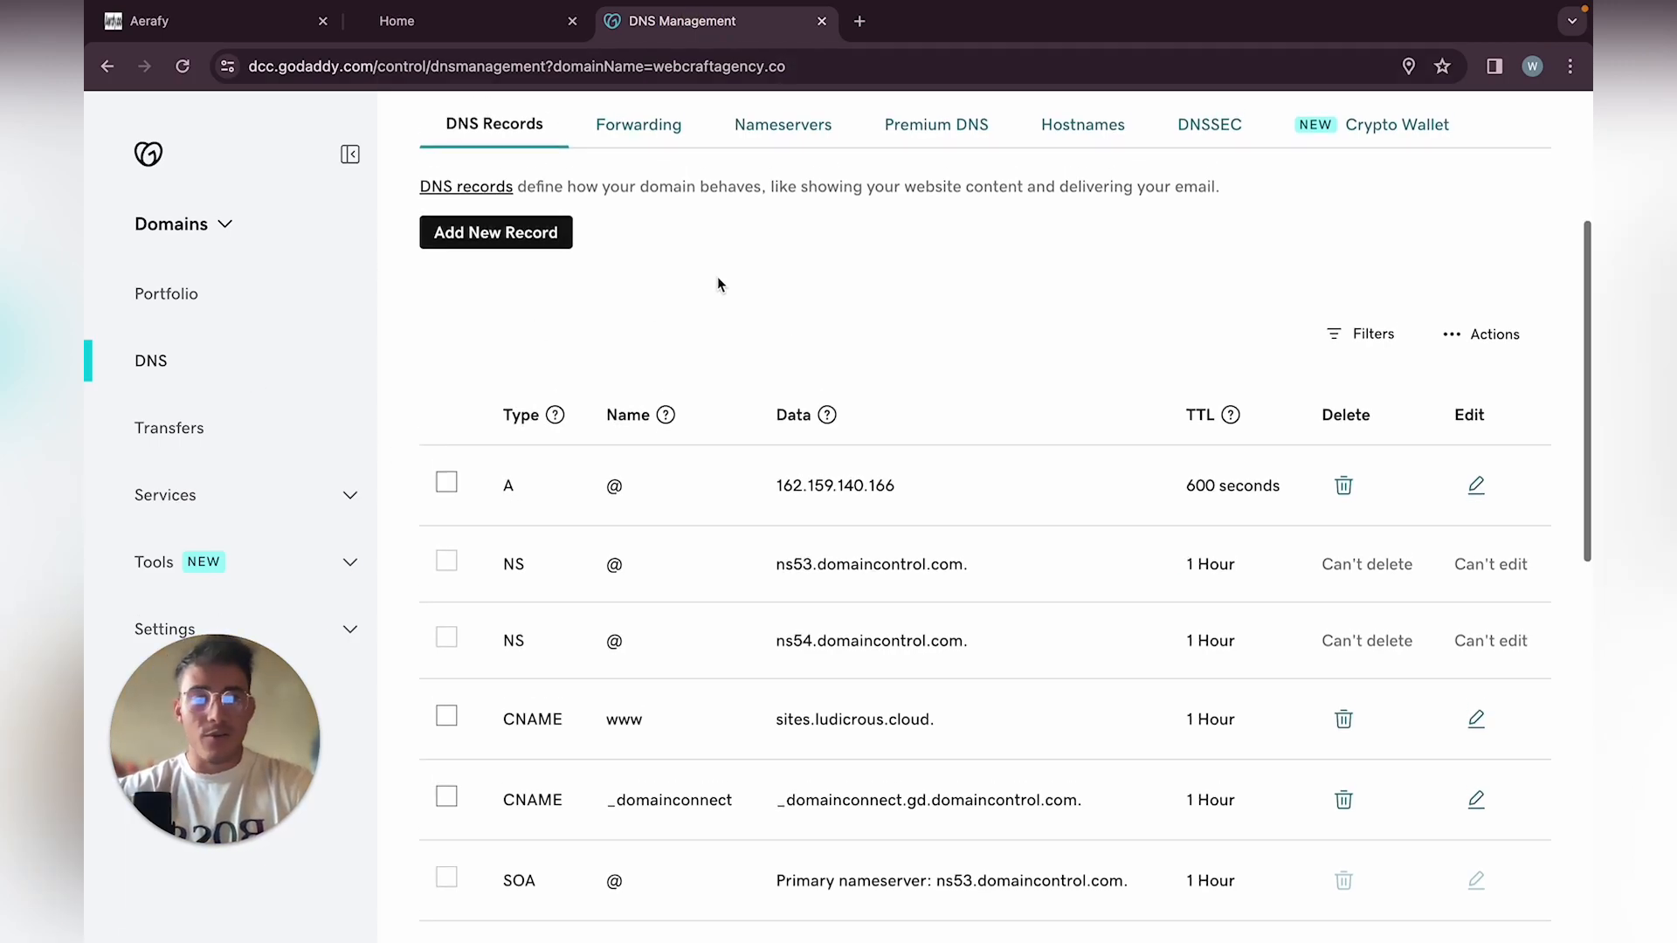
pyautogui.scroll(1, 717, 277)
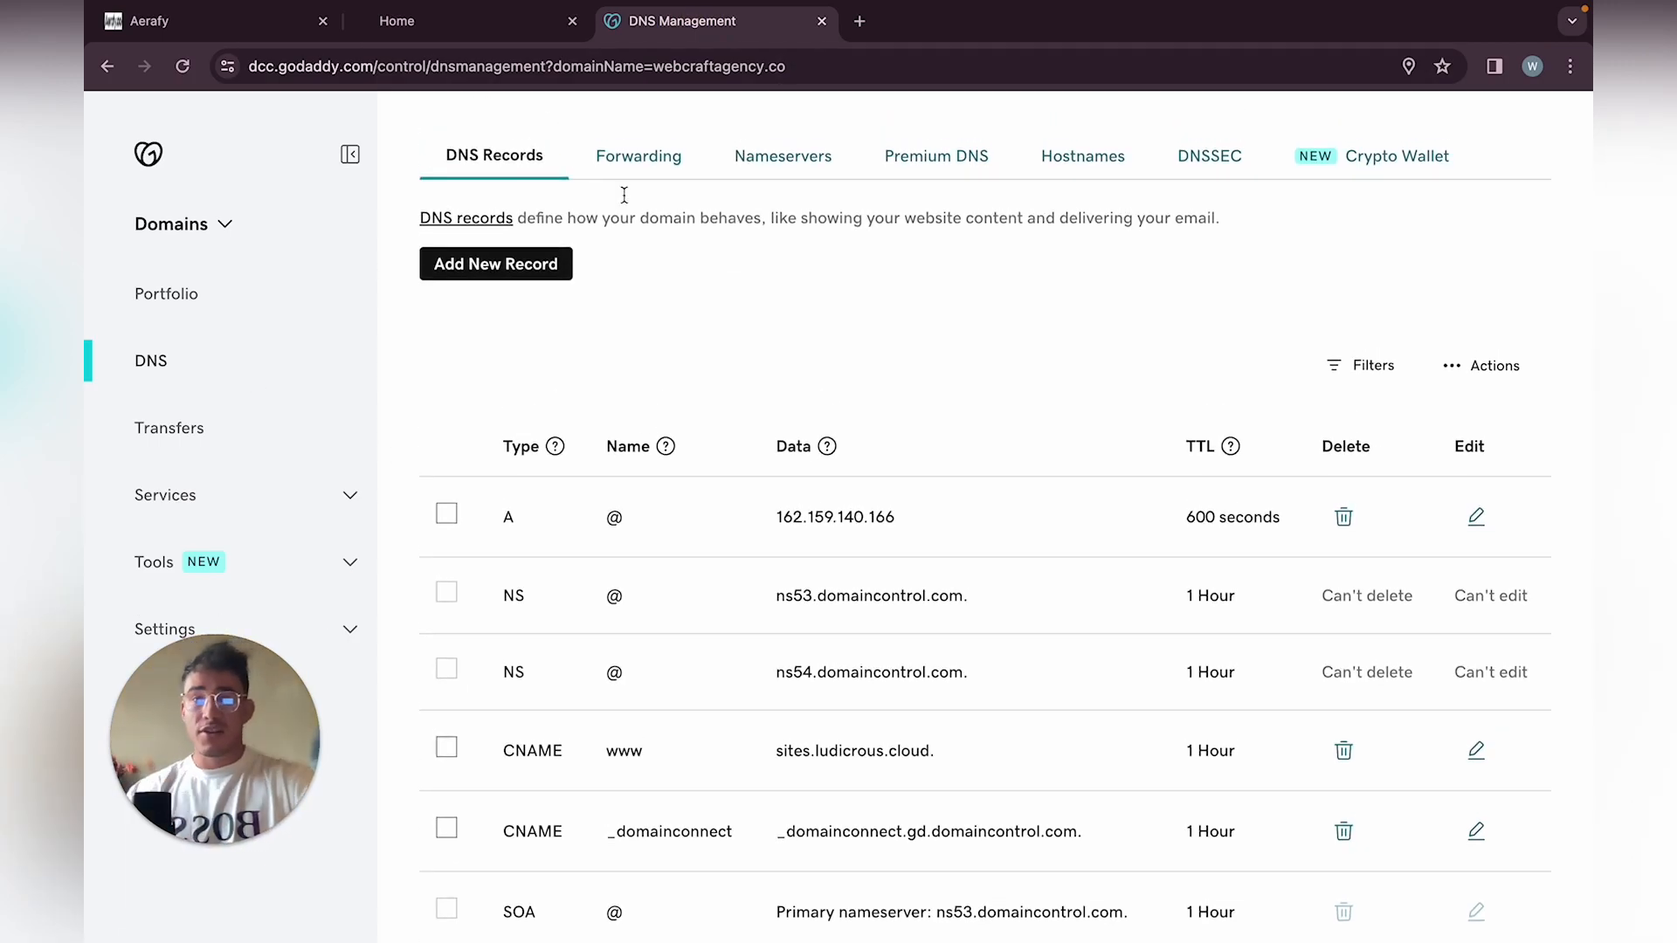
pyautogui.click(180, 26)
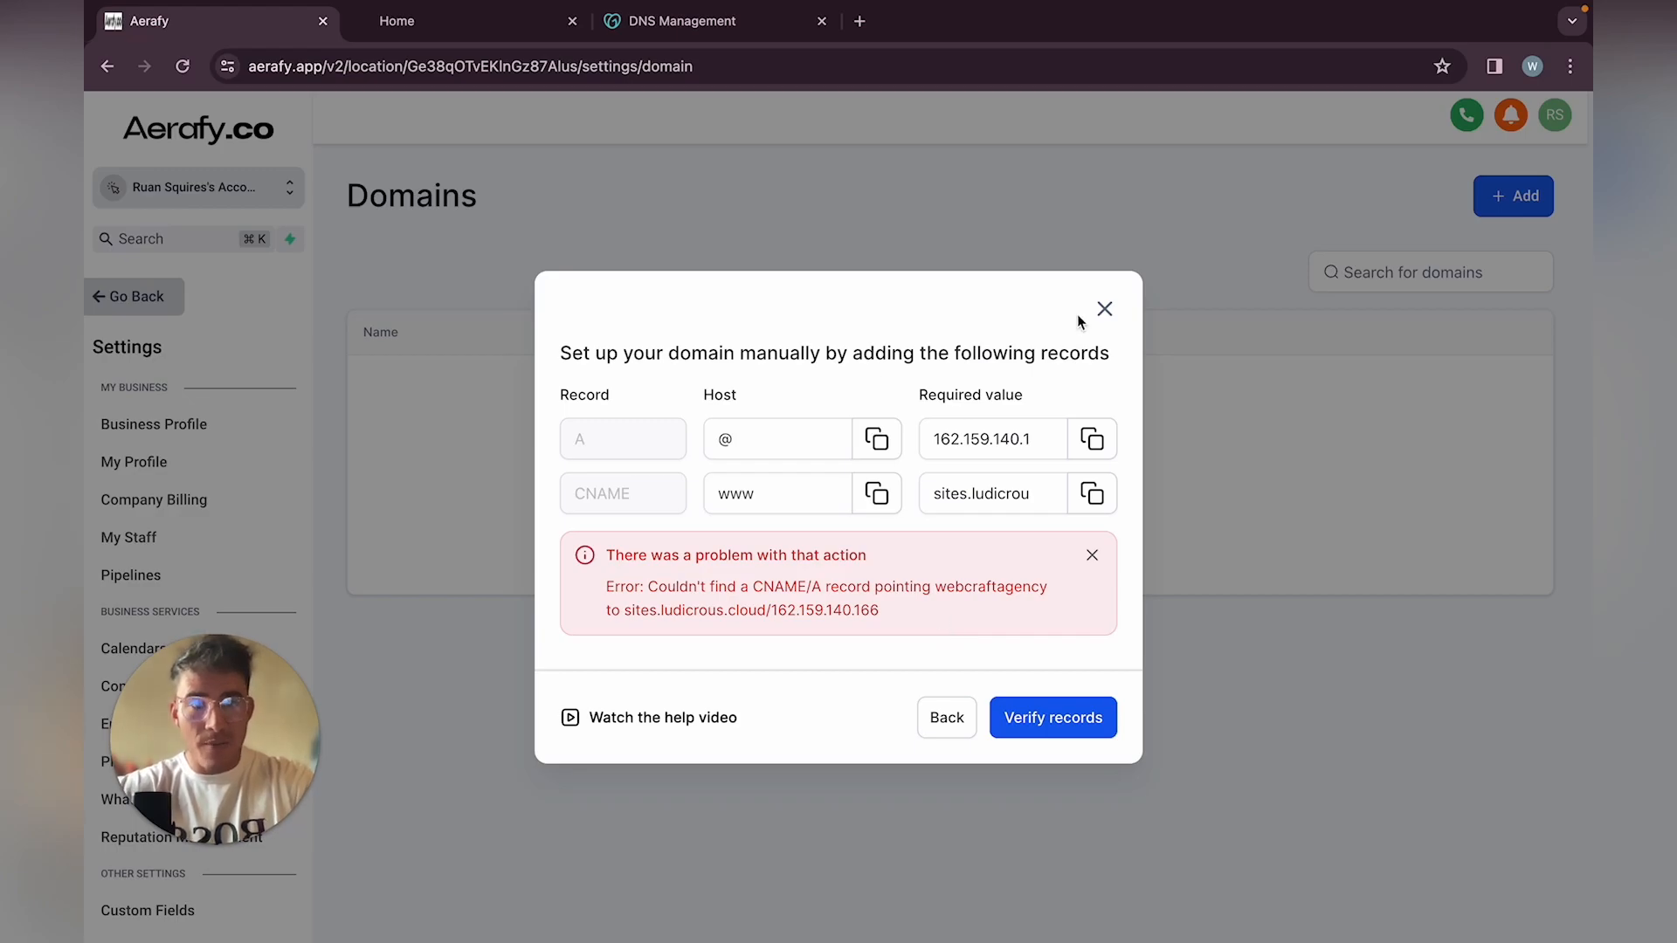
pyautogui.click(1107, 310)
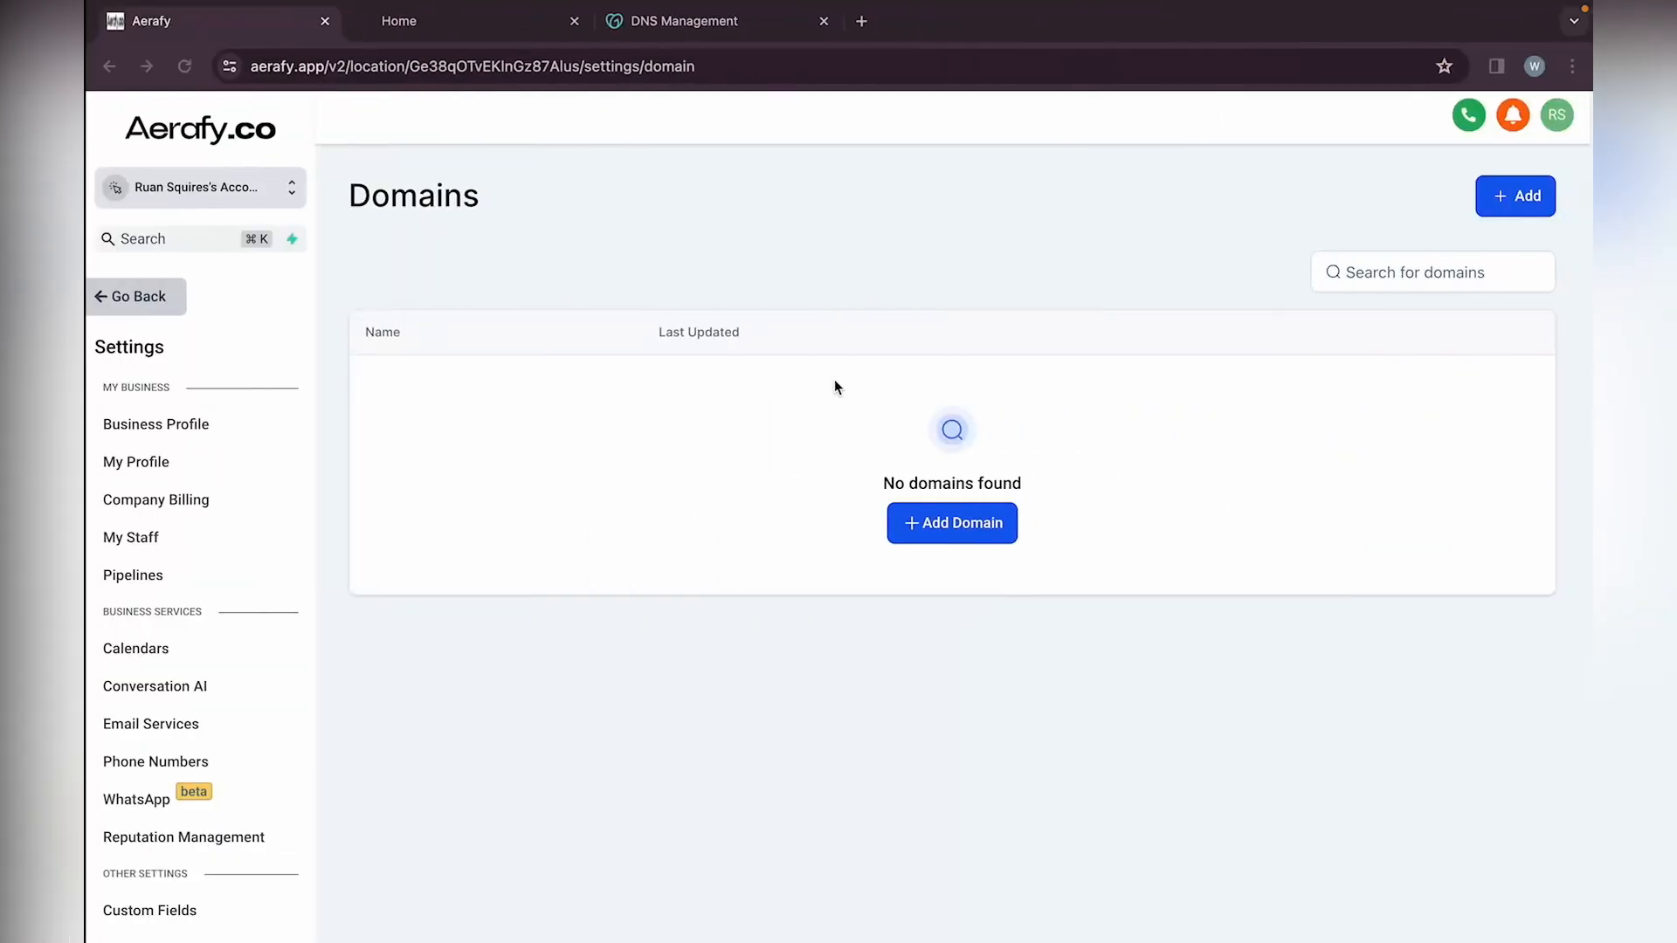
# Leave the domain settings and open the Conversations inbox
pyautogui.click(138, 298)
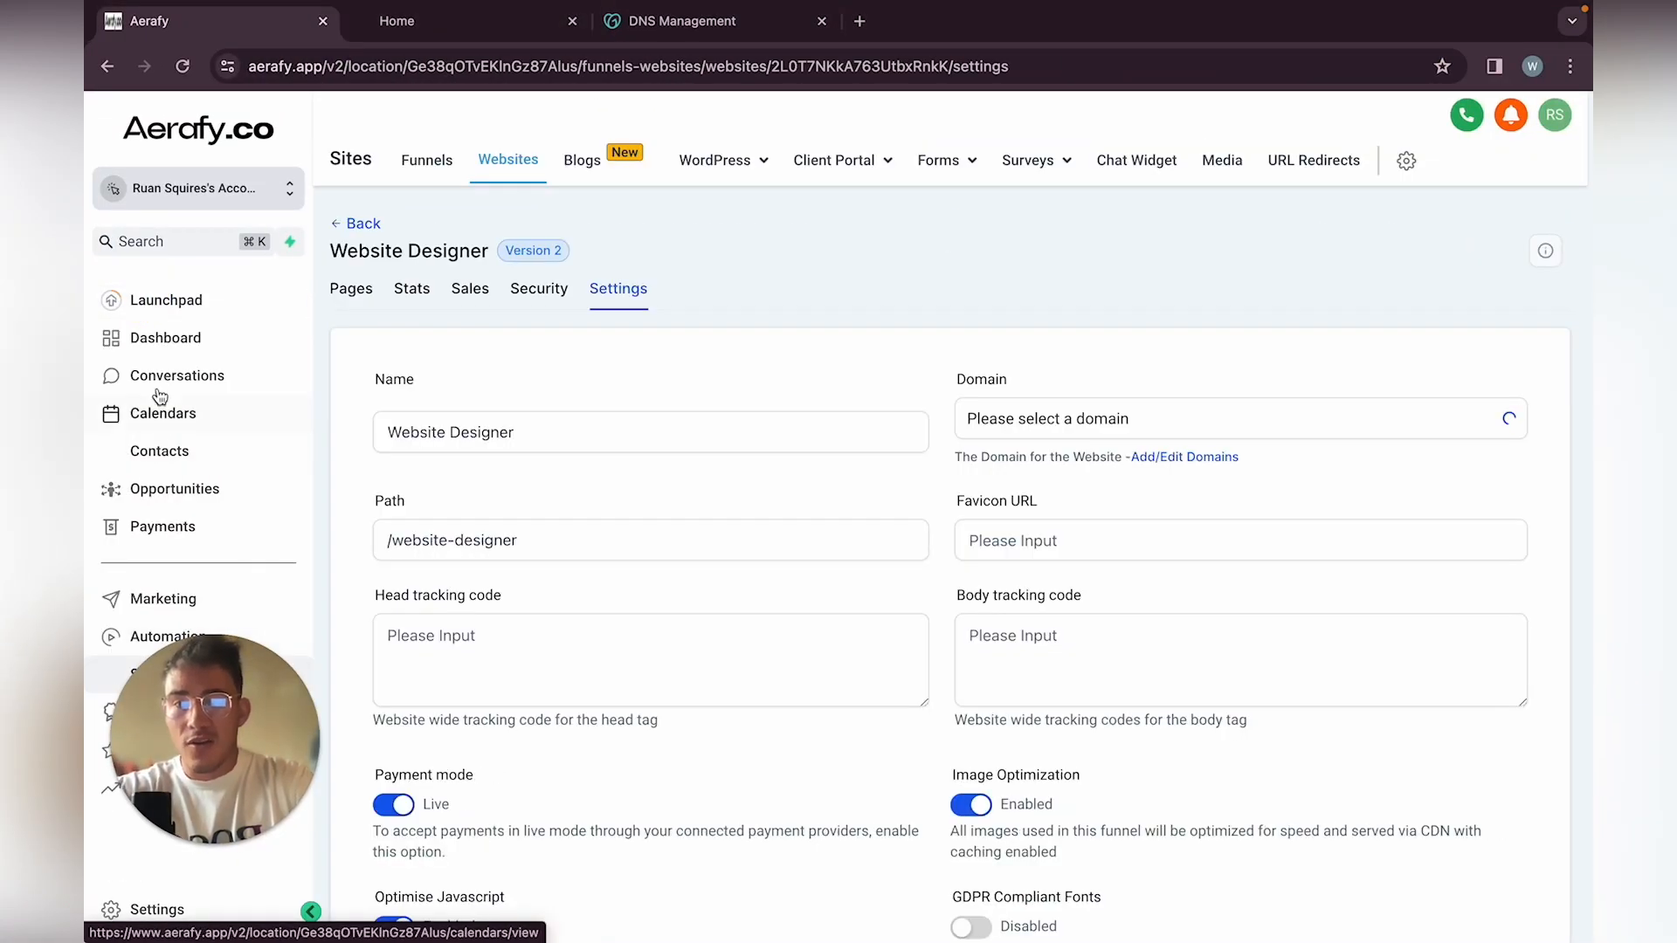
pyautogui.click(162, 375)
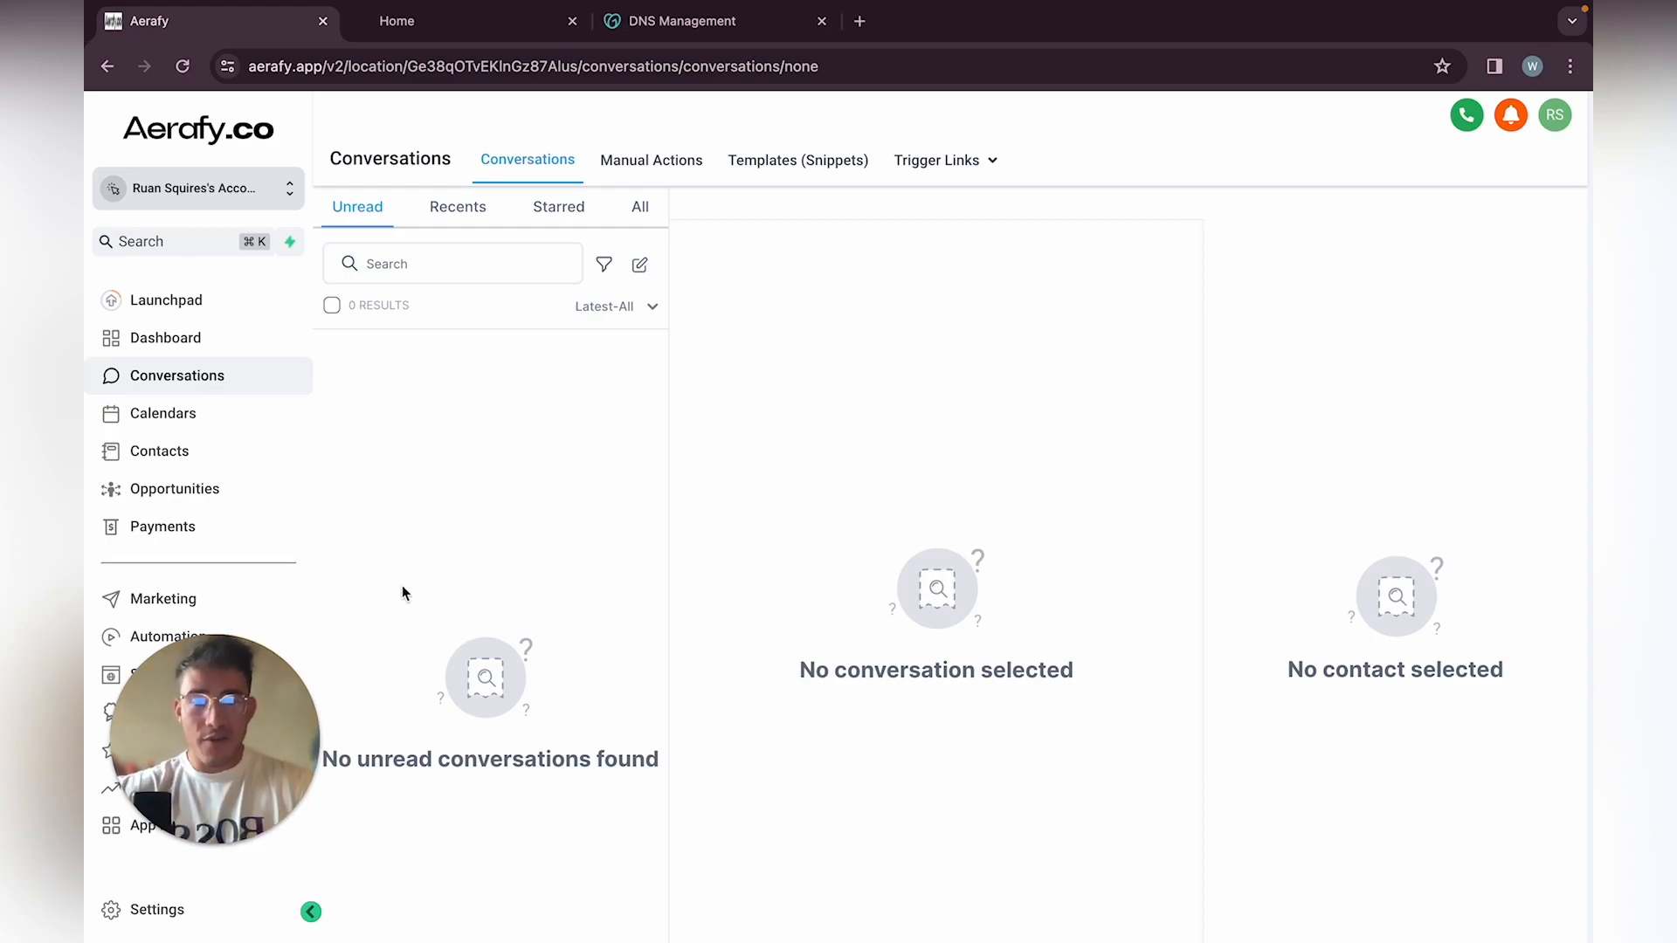
pyautogui.moveTo(250, 718); pyautogui.dragTo(622, 709)
pyautogui.moveTo(794, 695); pyautogui.dragTo(1155, 690)
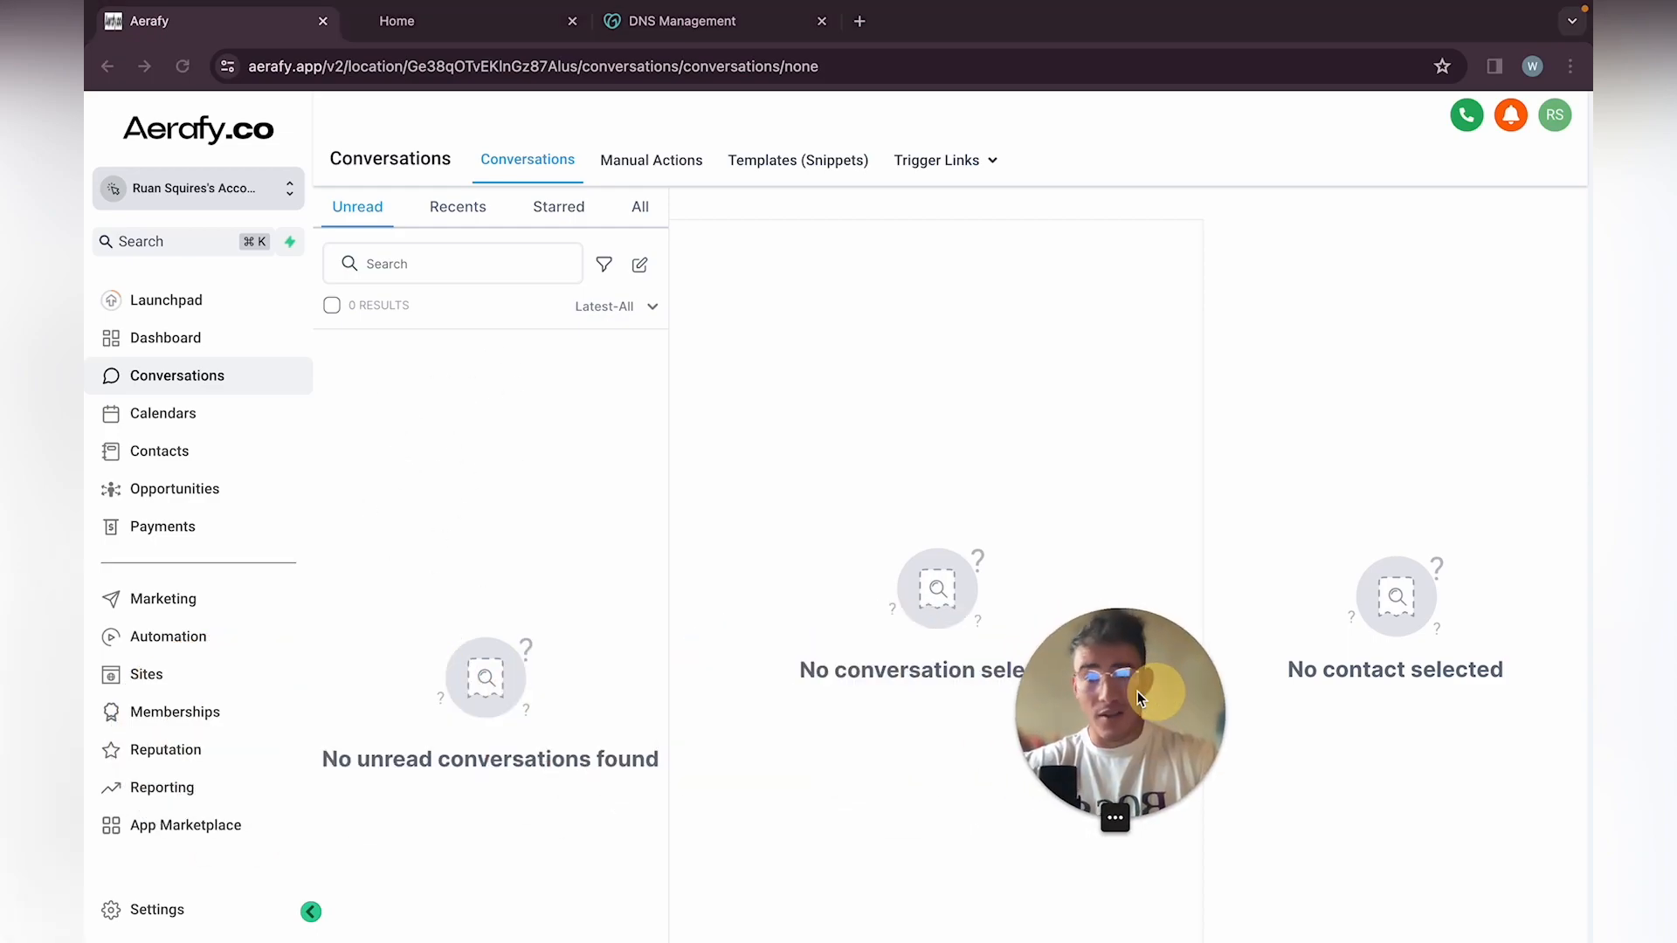
# Open the marketing Social Planner and review the social accounts that can be connected
pyautogui.click(153, 600)
pyautogui.click(140, 601)
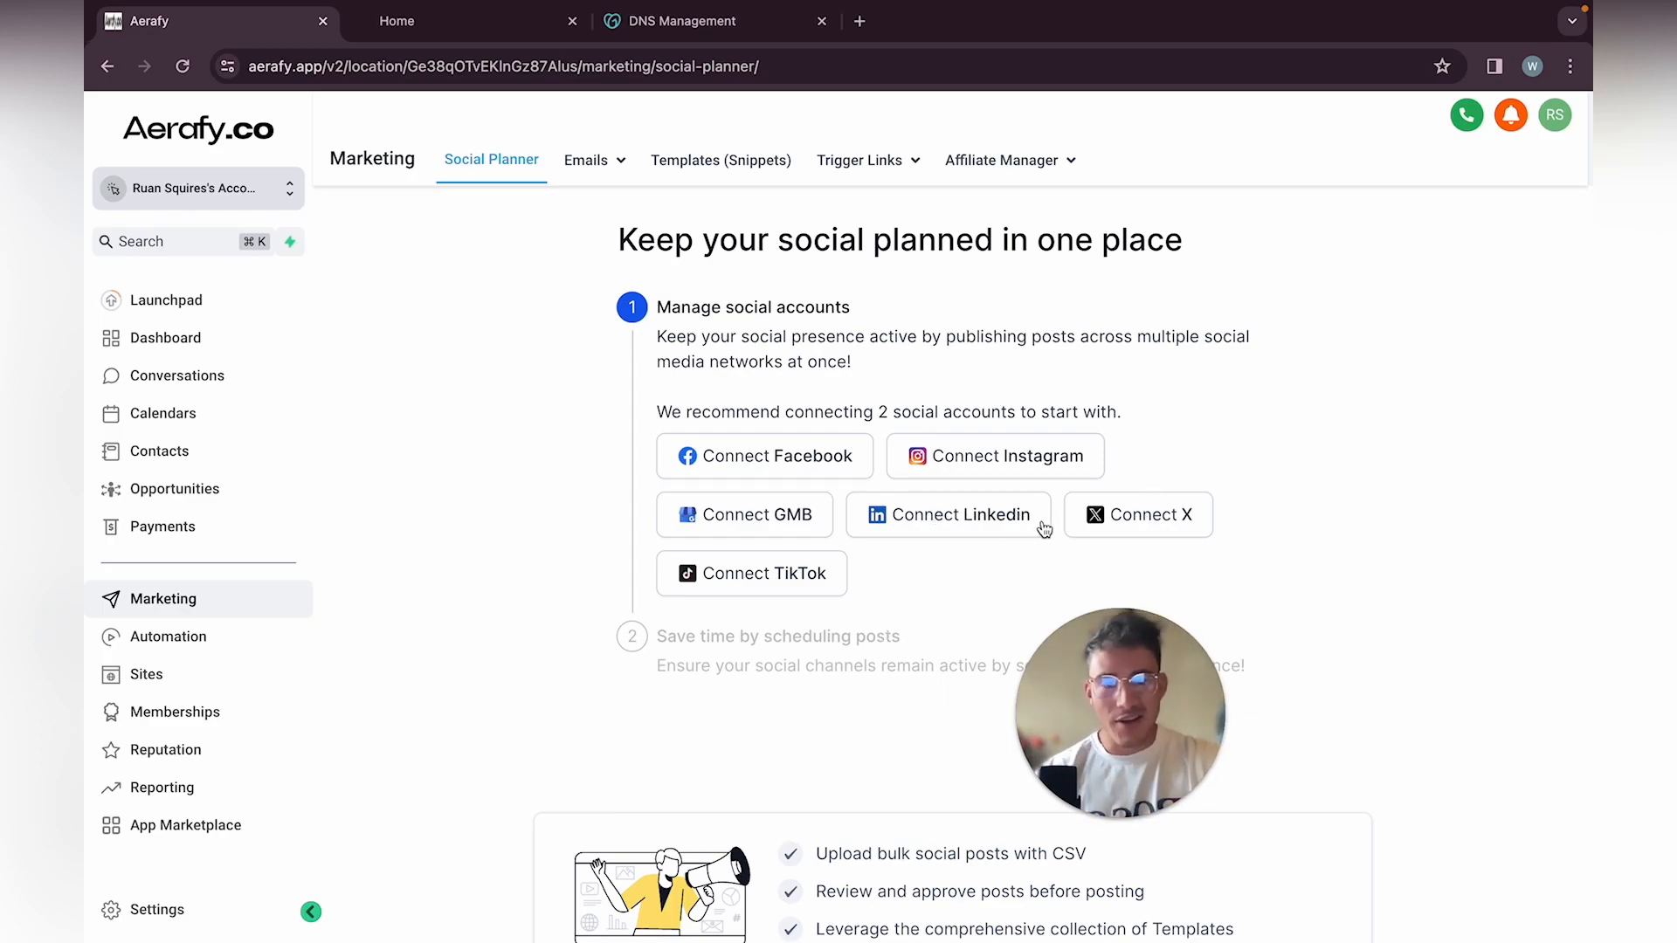
pyautogui.scroll(-1, 854, 641)
pyautogui.scroll(2, 854, 645)
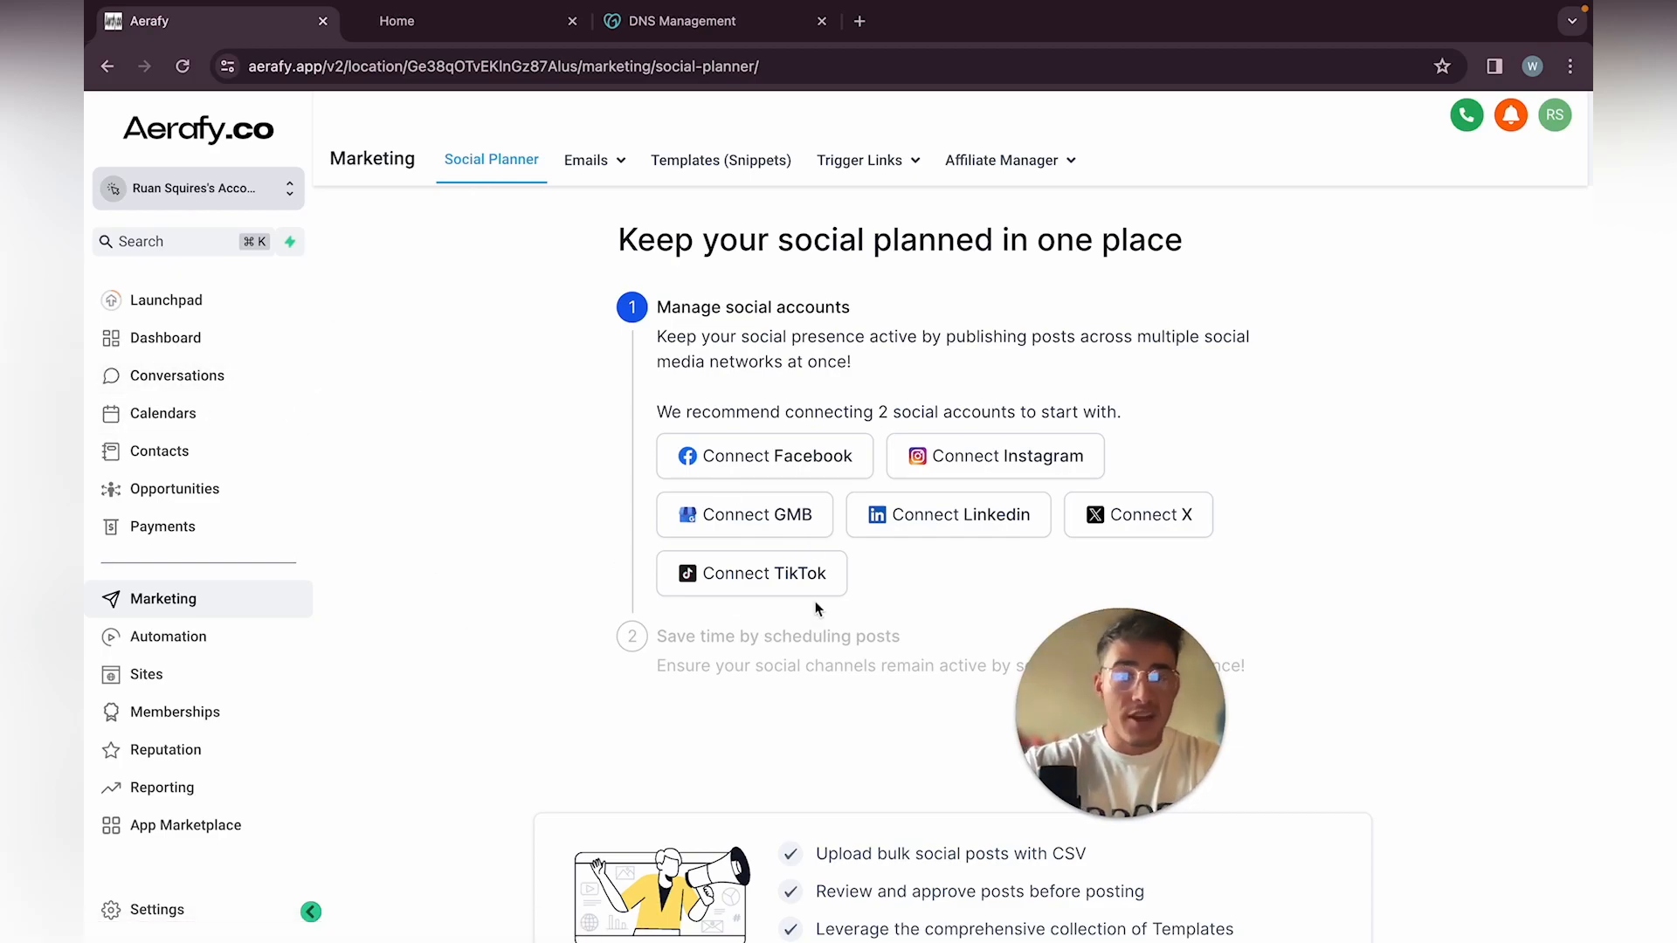
# Switch to the Course Episode 4 outline in Pages and delete the empty line below "Create Calendar"
pyautogui.hotkey('ctrl', 'Right')
pyautogui.hotkey('ctrl', 'Left')
pyautogui.hotkey('ctrl', 'Left')
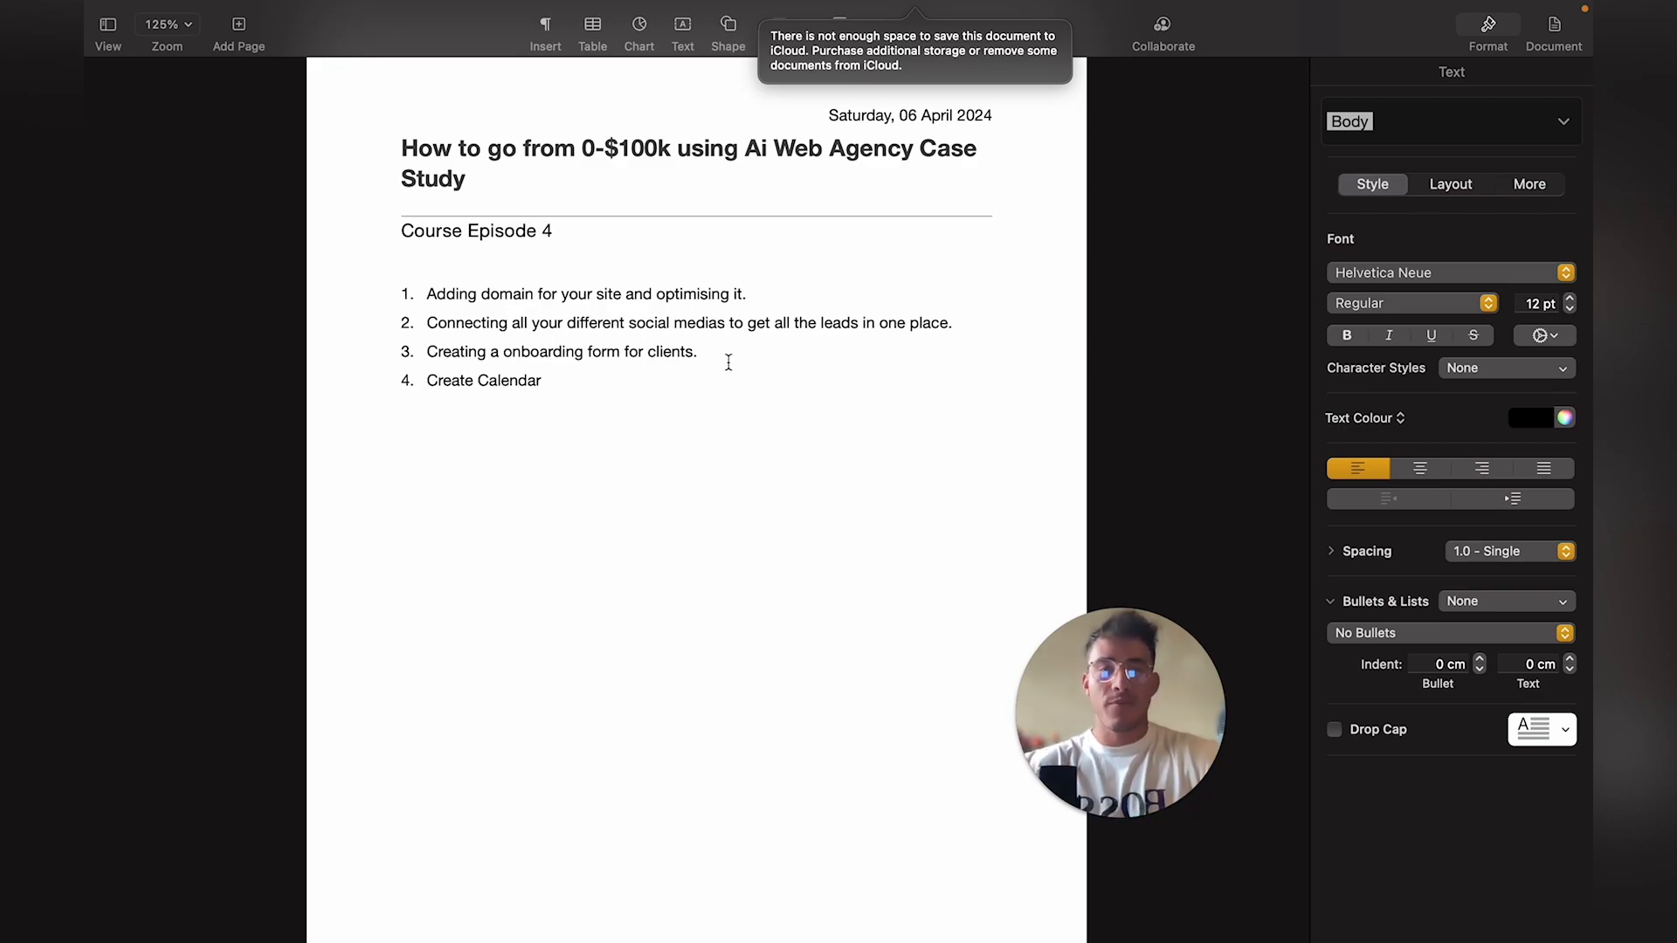
pyautogui.press('BackSpace')
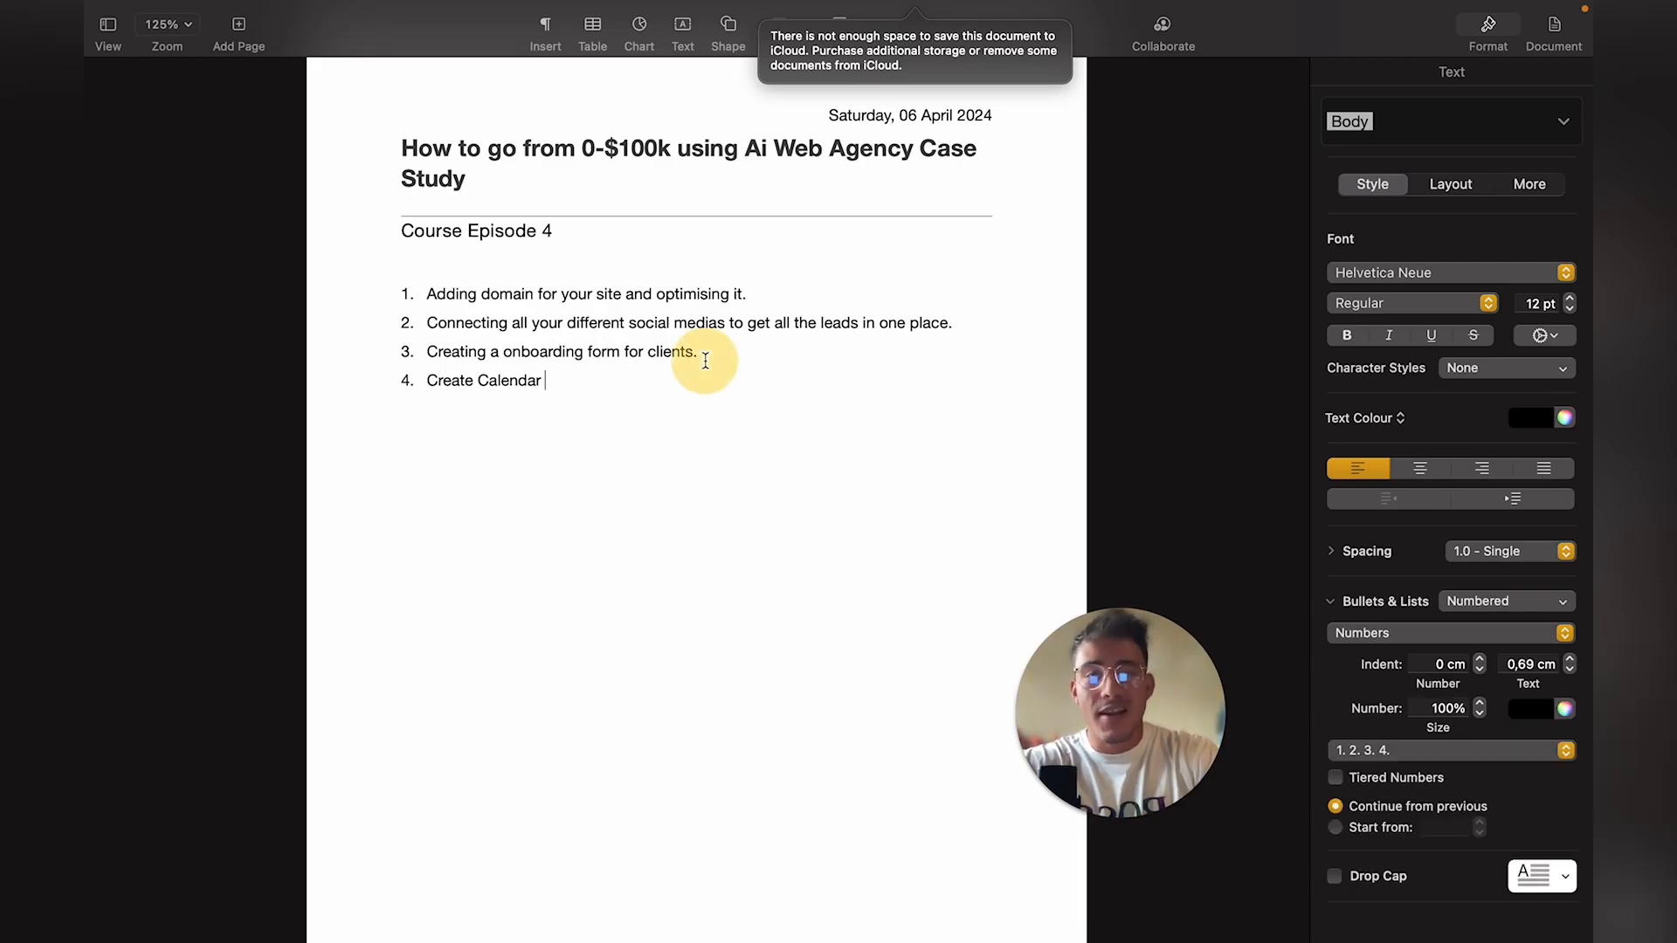
# Switch back to Aerafy and start creating a new website from the template library
pyautogui.hotkey('ctrl', 'Right')
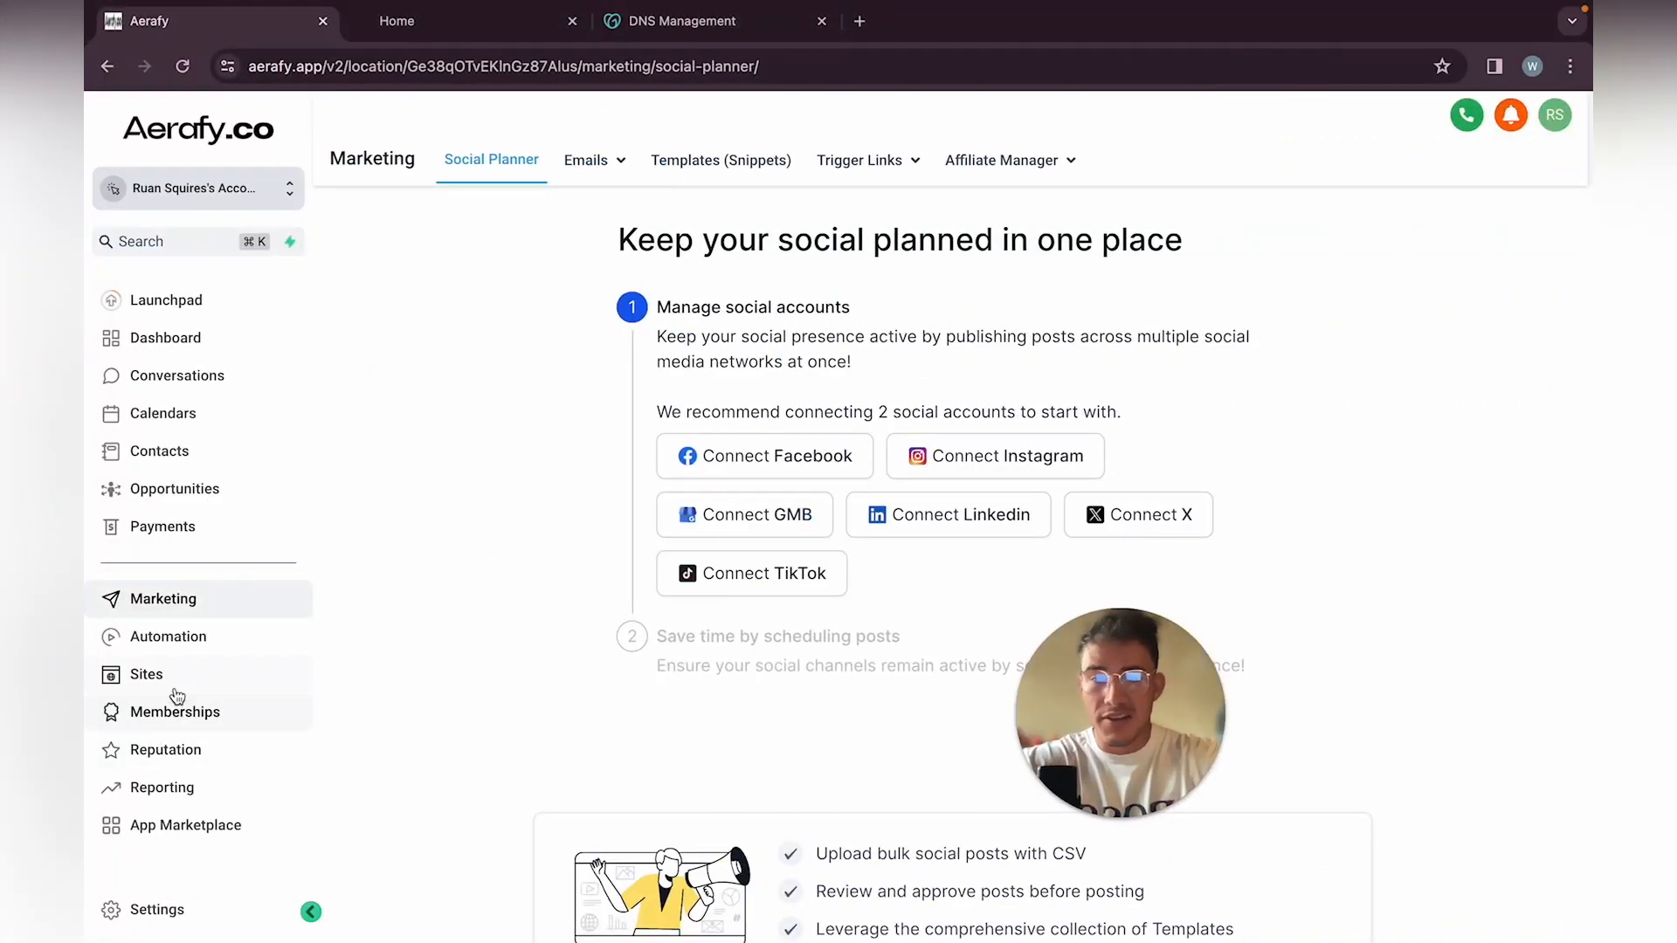
pyautogui.click(170, 679)
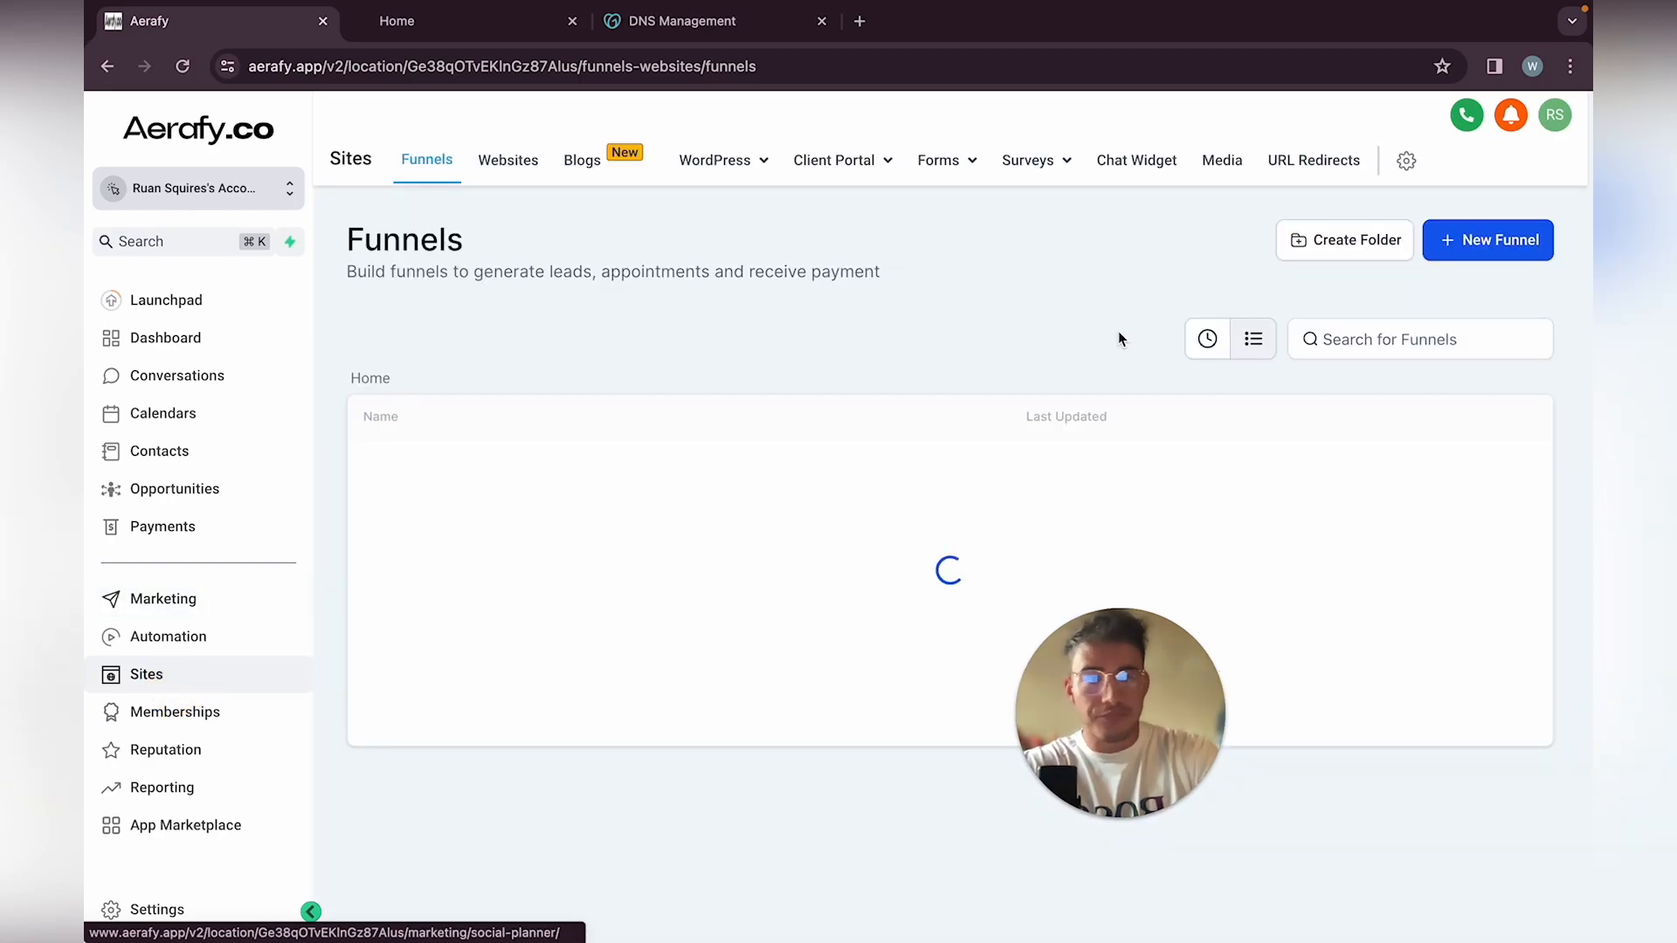
pyautogui.click(500, 164)
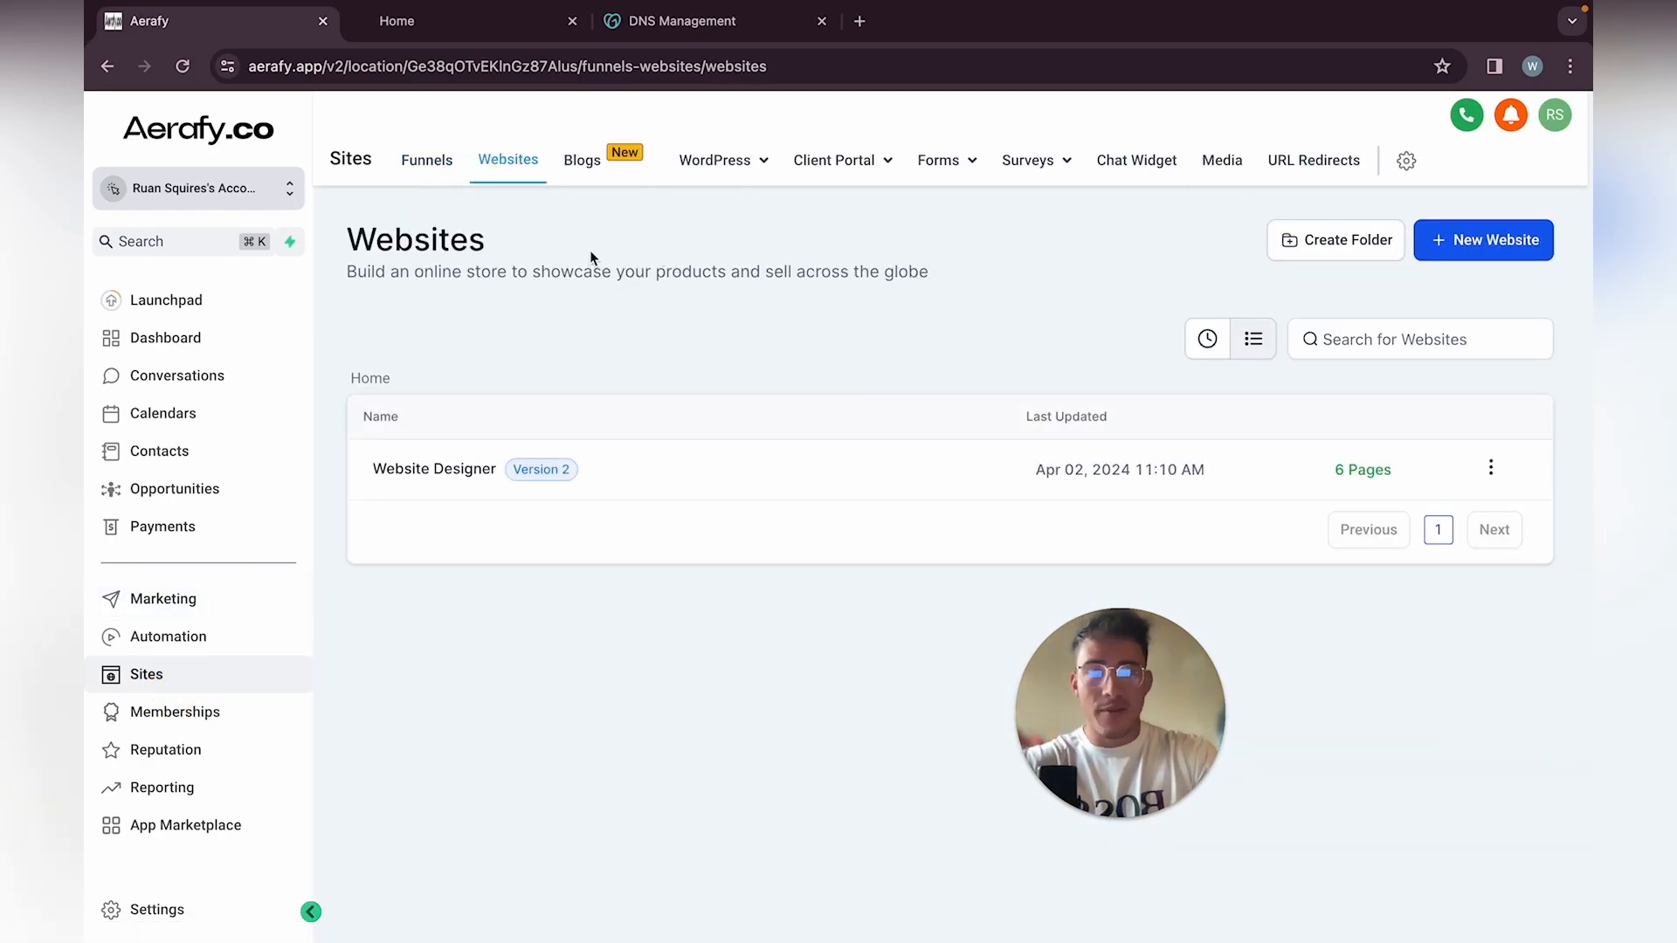
pyautogui.click(1490, 241)
pyautogui.click(1111, 497)
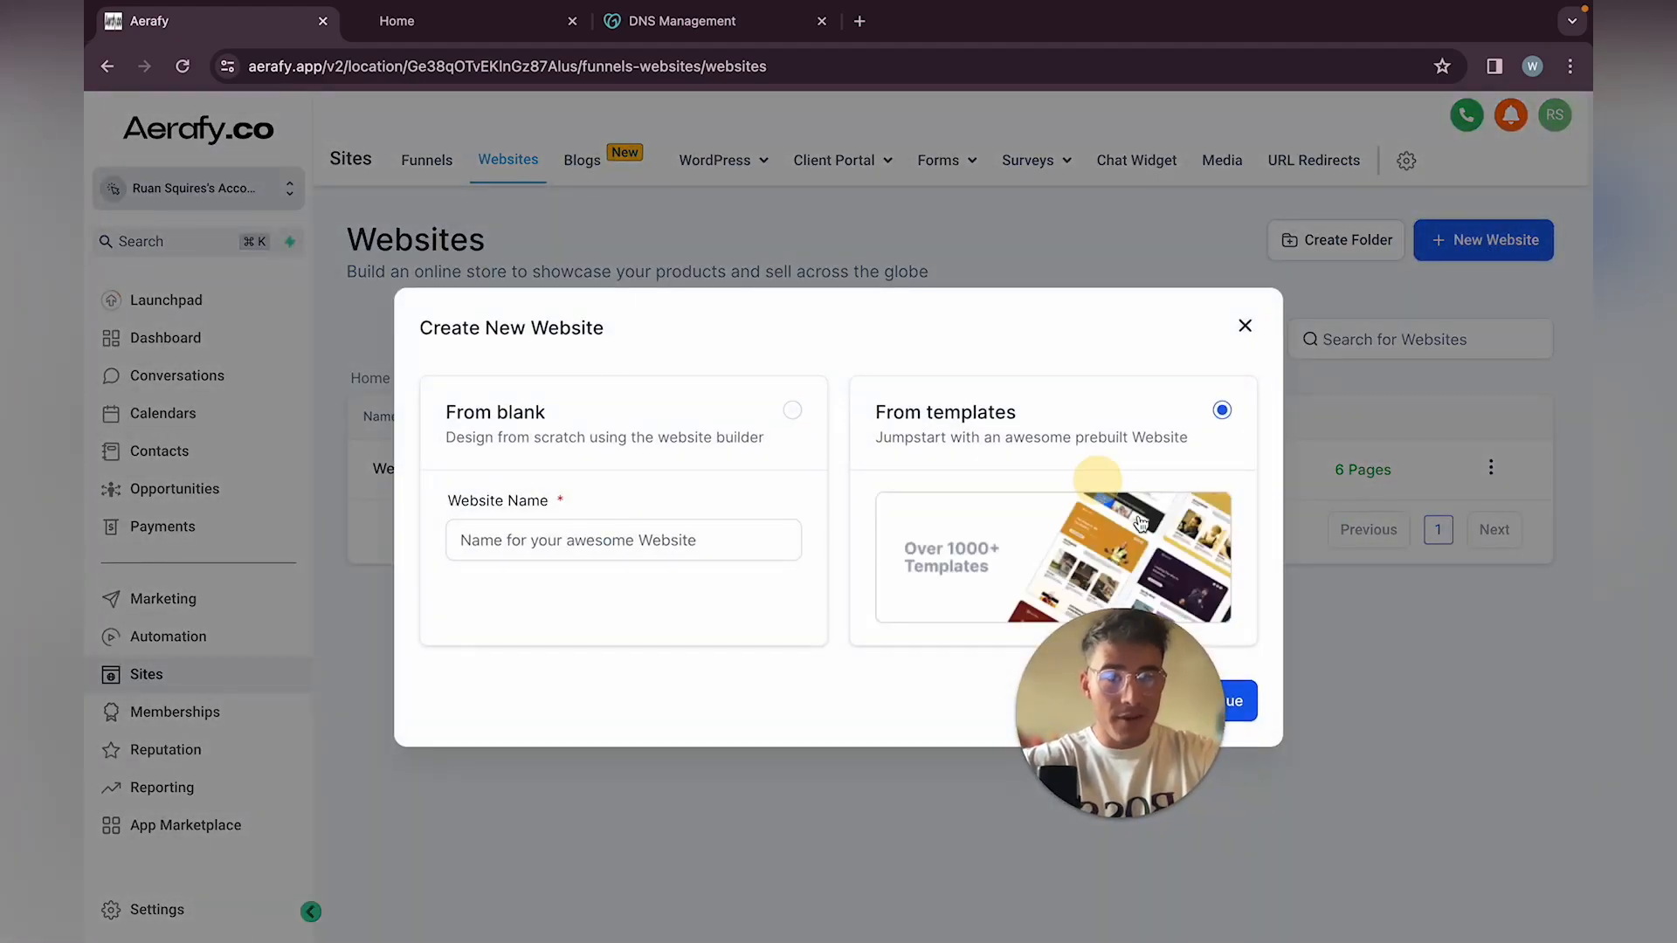
pyautogui.click(1240, 701)
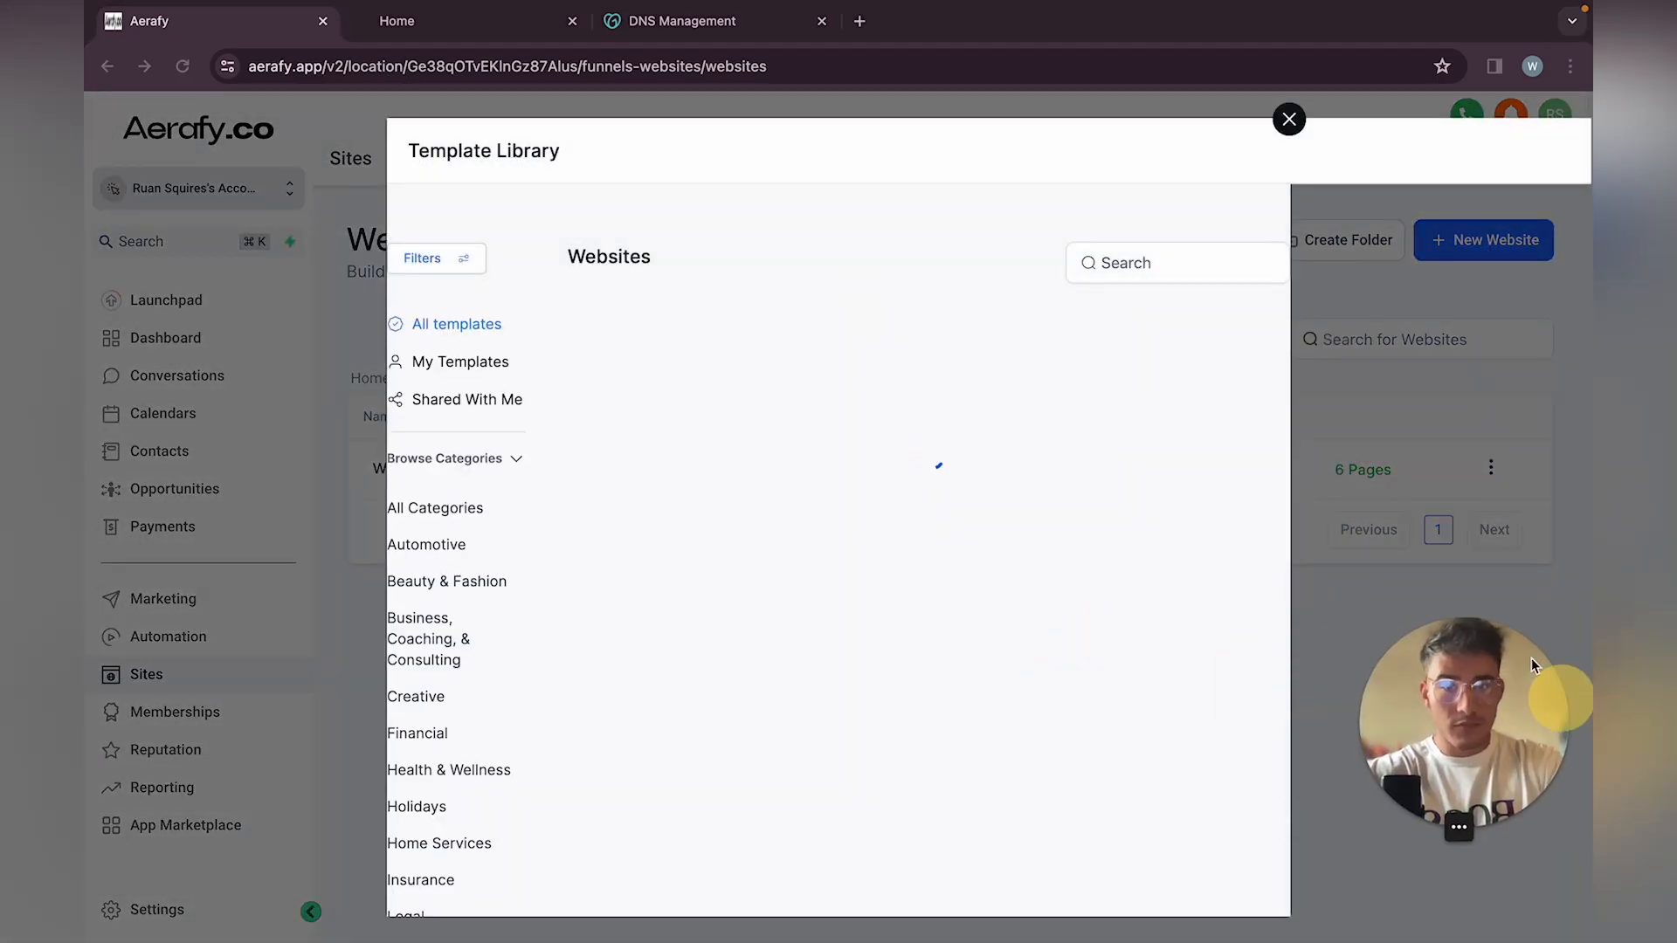
# Search the website templates for "plumber" and create the website from the Plumbing Solutions template
pyautogui.click(1113, 265)
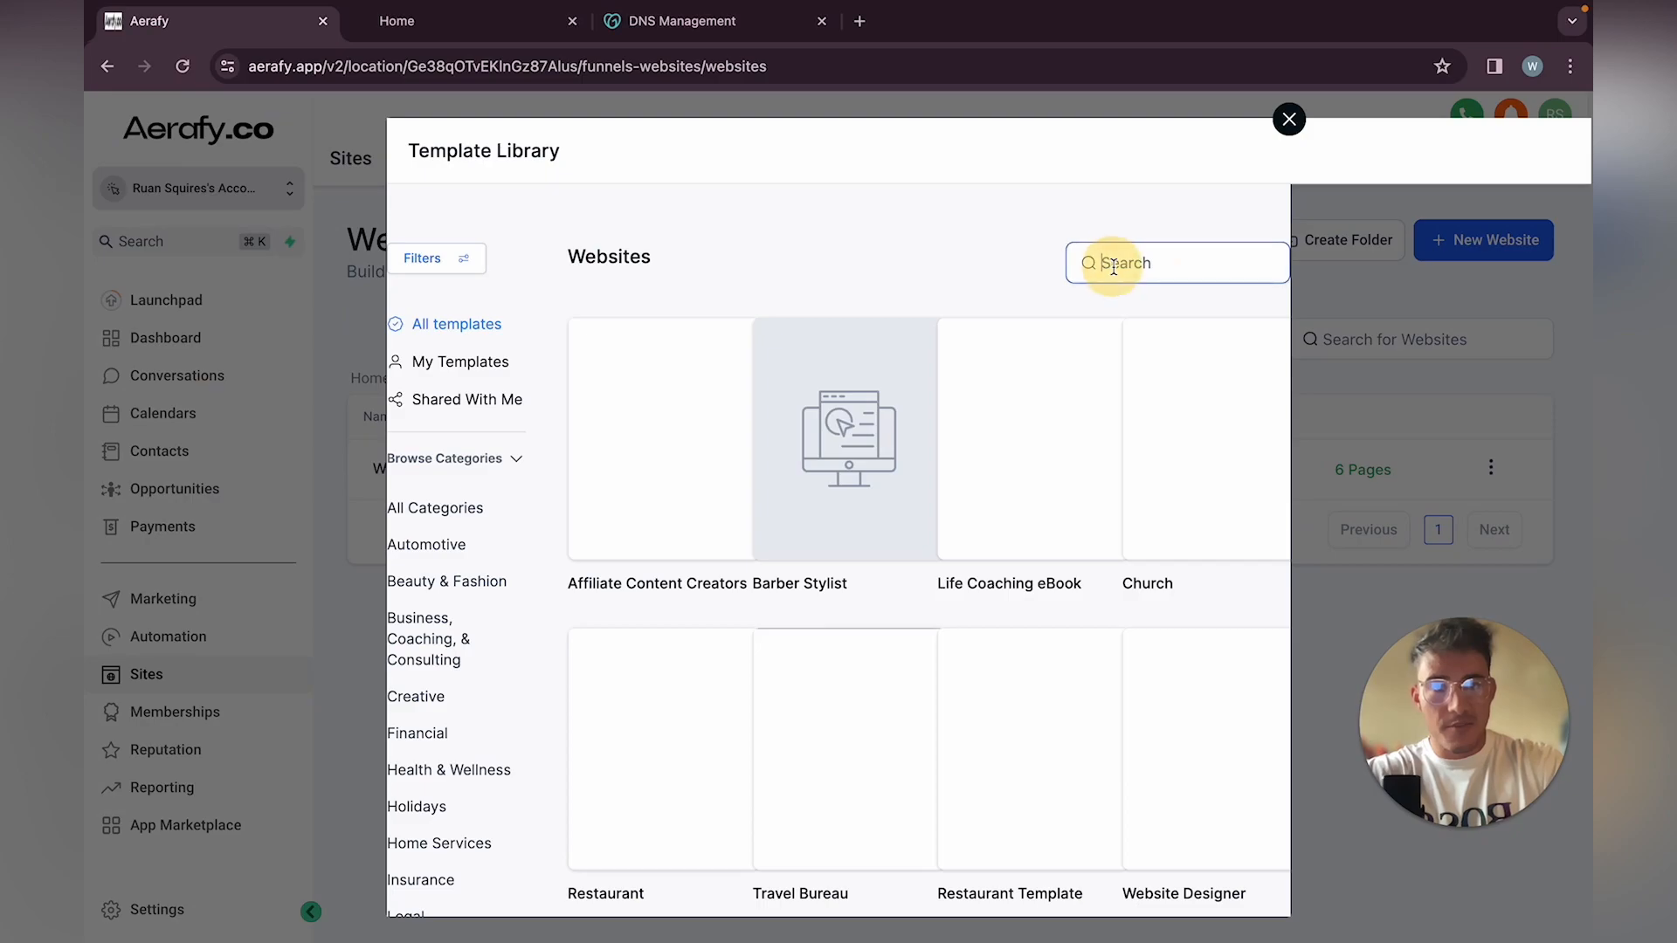
pyautogui.write('plumber')
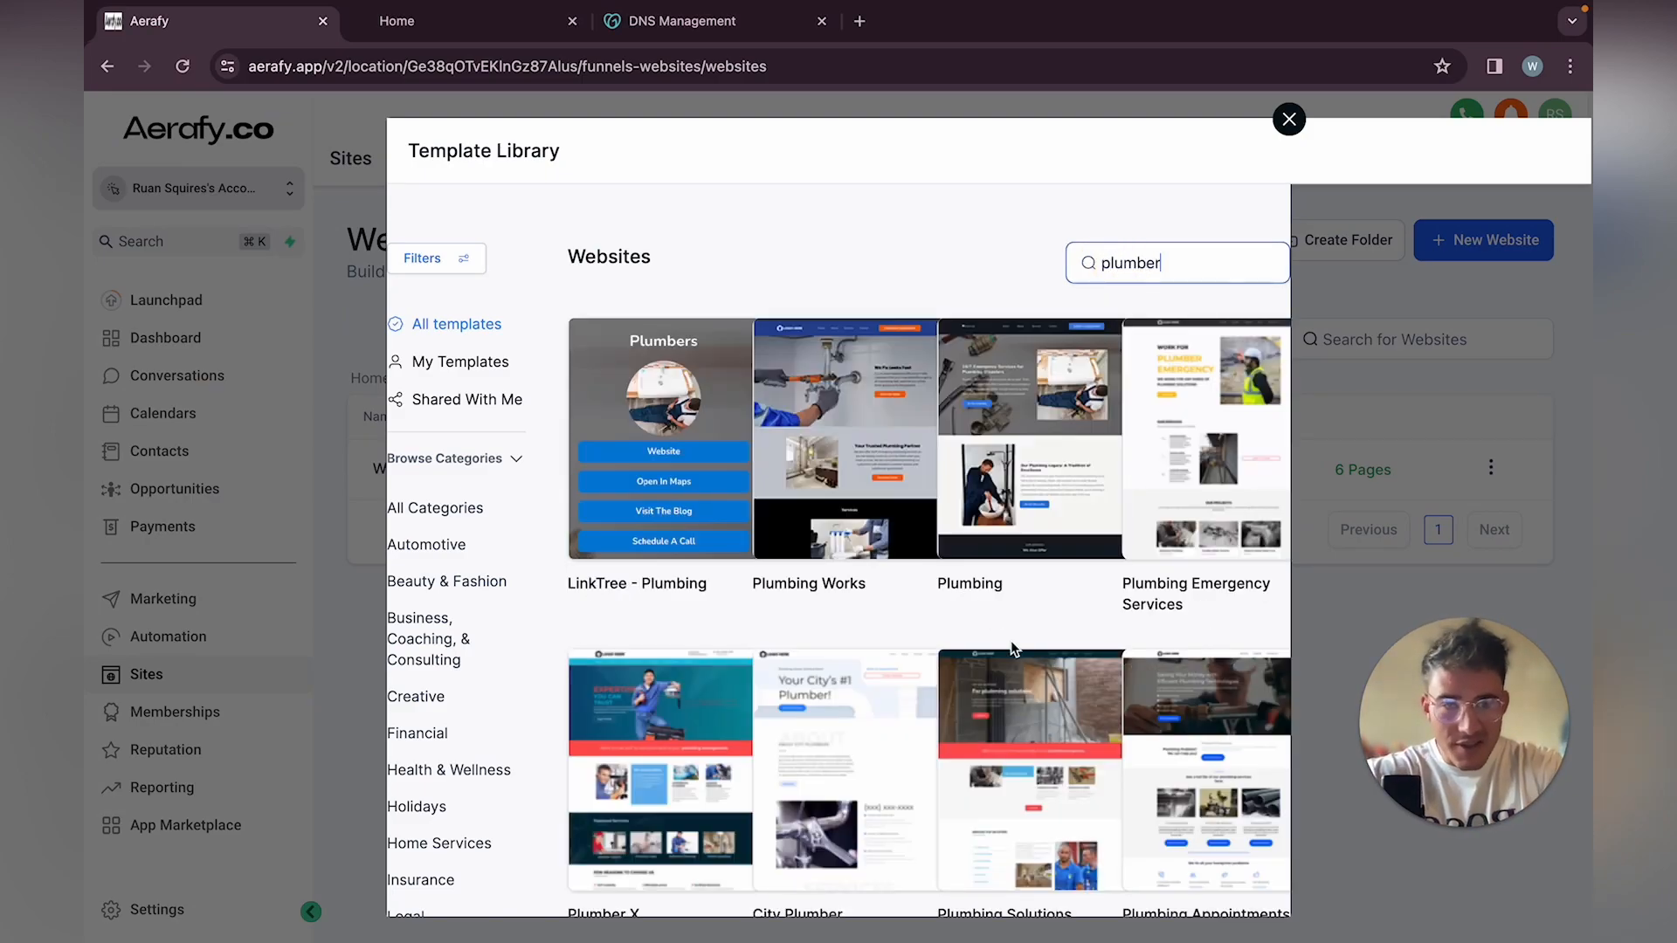
pyautogui.scroll(-1, 1038, 683)
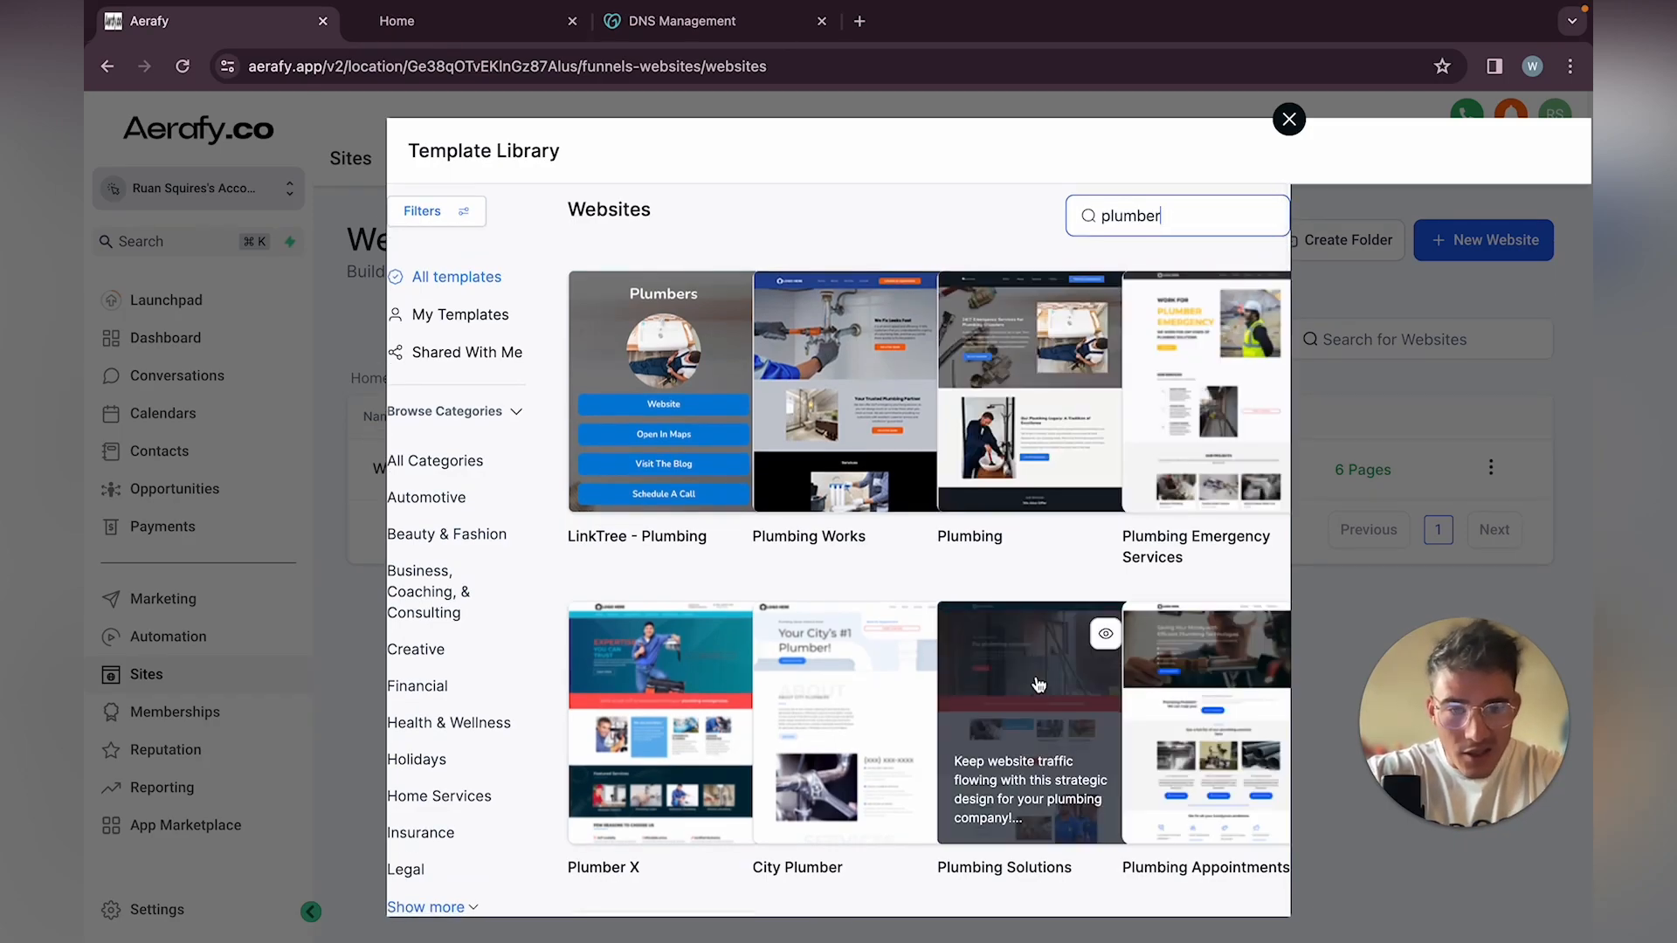
pyautogui.scroll(-2, 1038, 684)
pyautogui.scroll(2, 1109, 858)
pyautogui.scroll(1, 1110, 853)
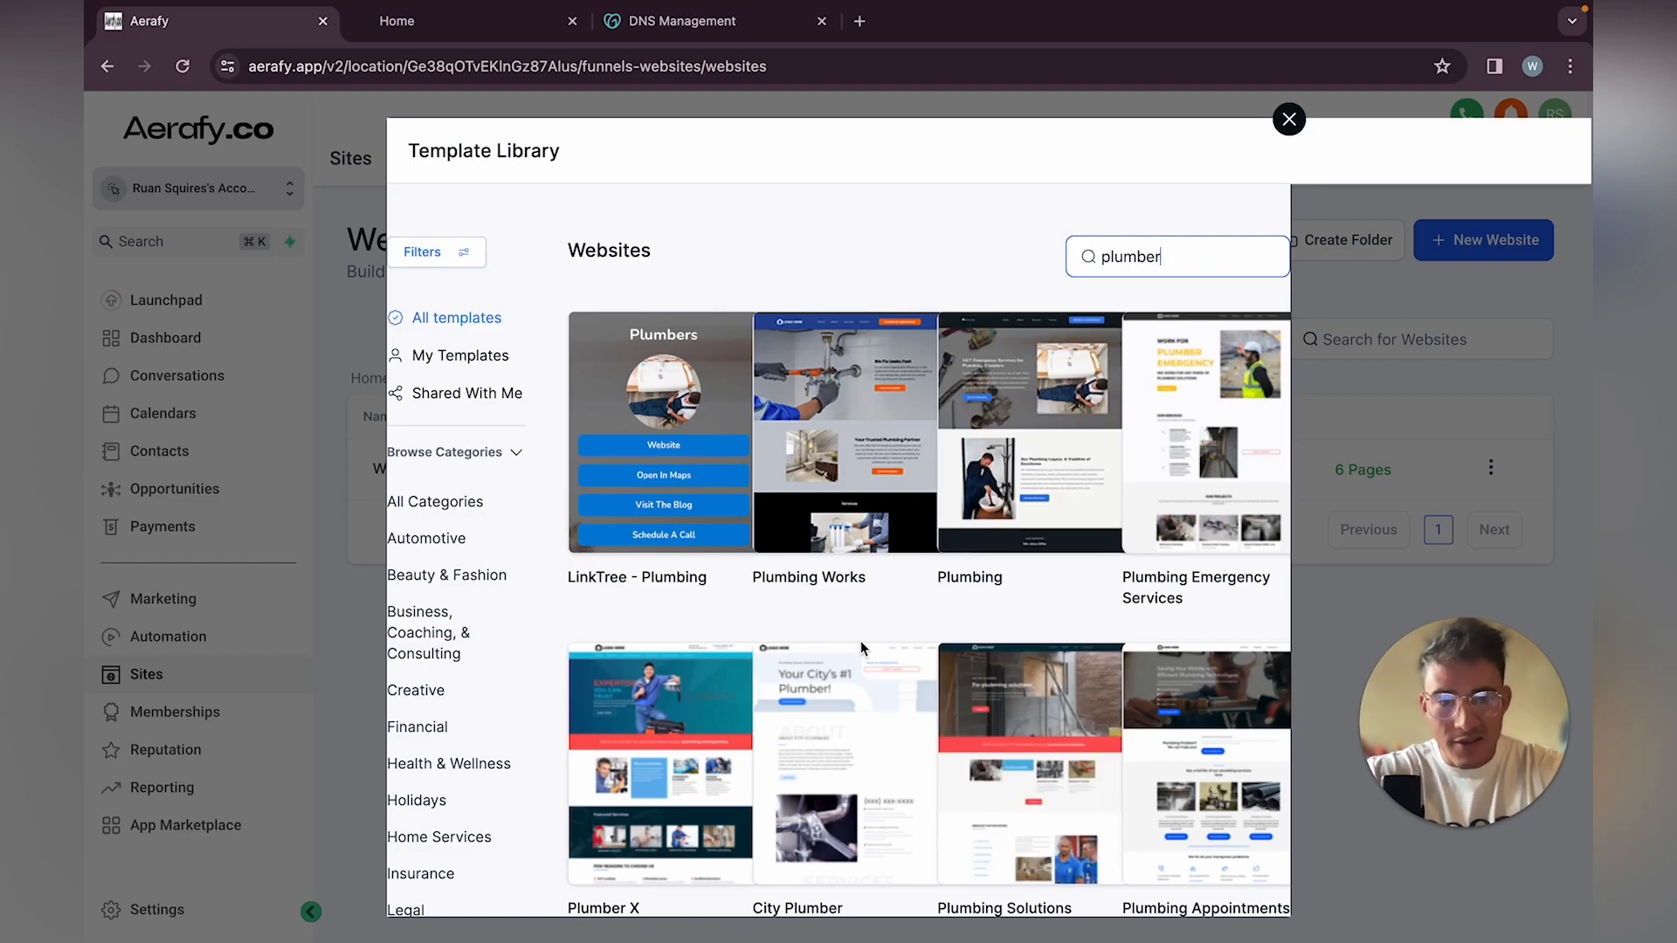
pyautogui.scroll(-5, 995, 723)
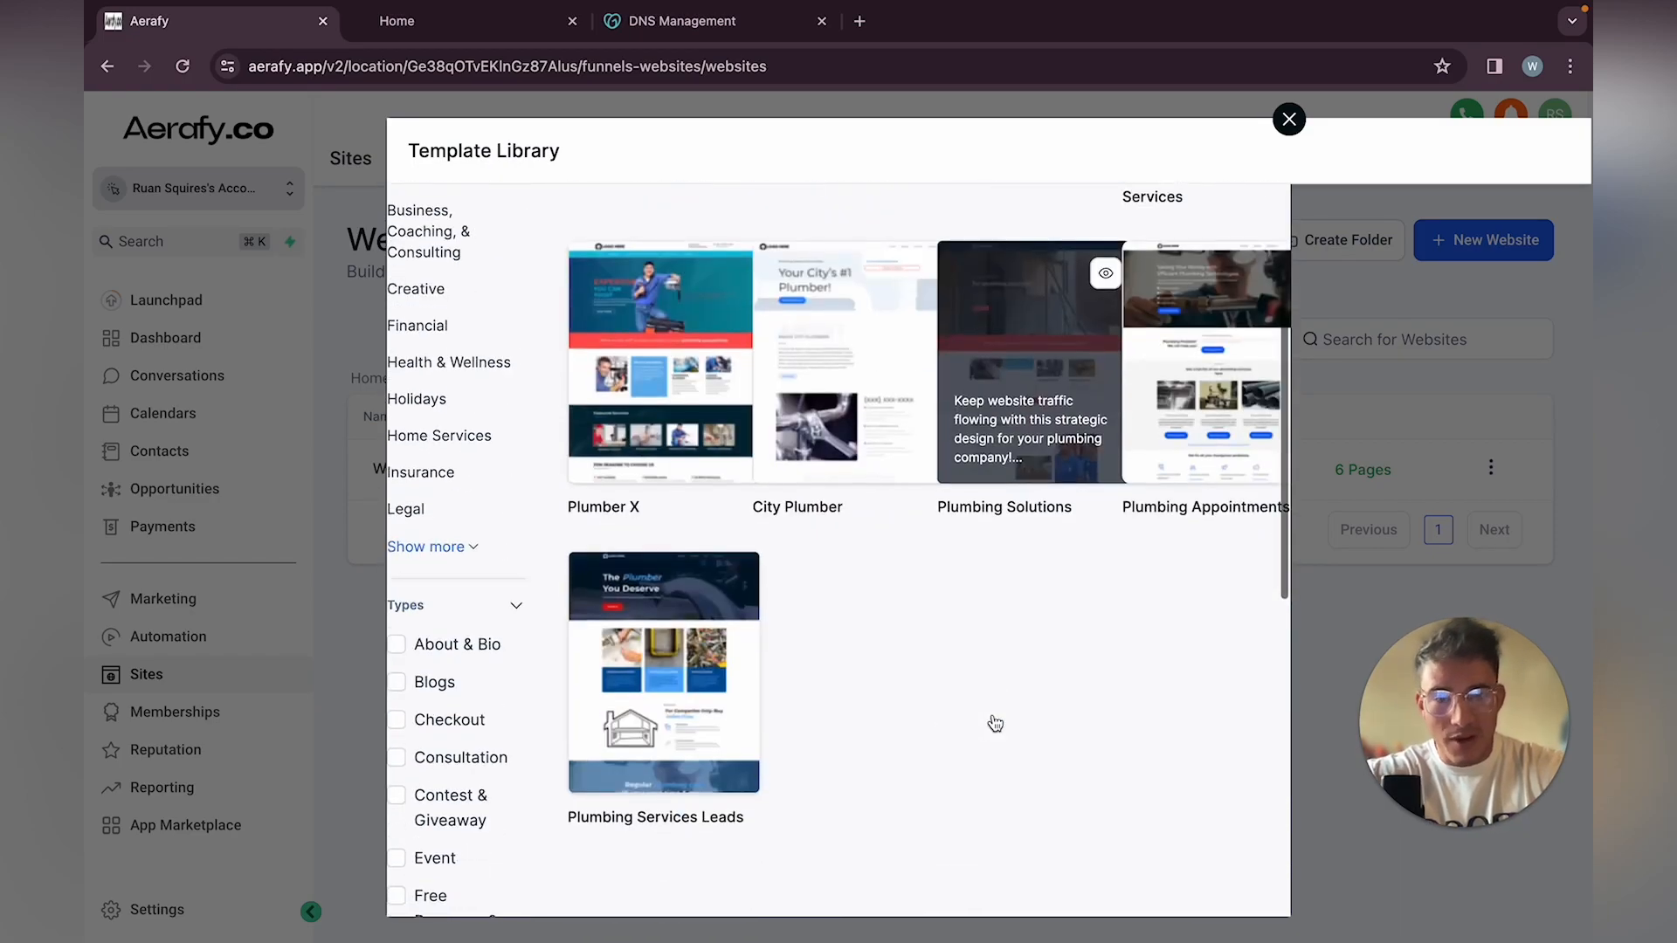
pyautogui.scroll(4, 996, 723)
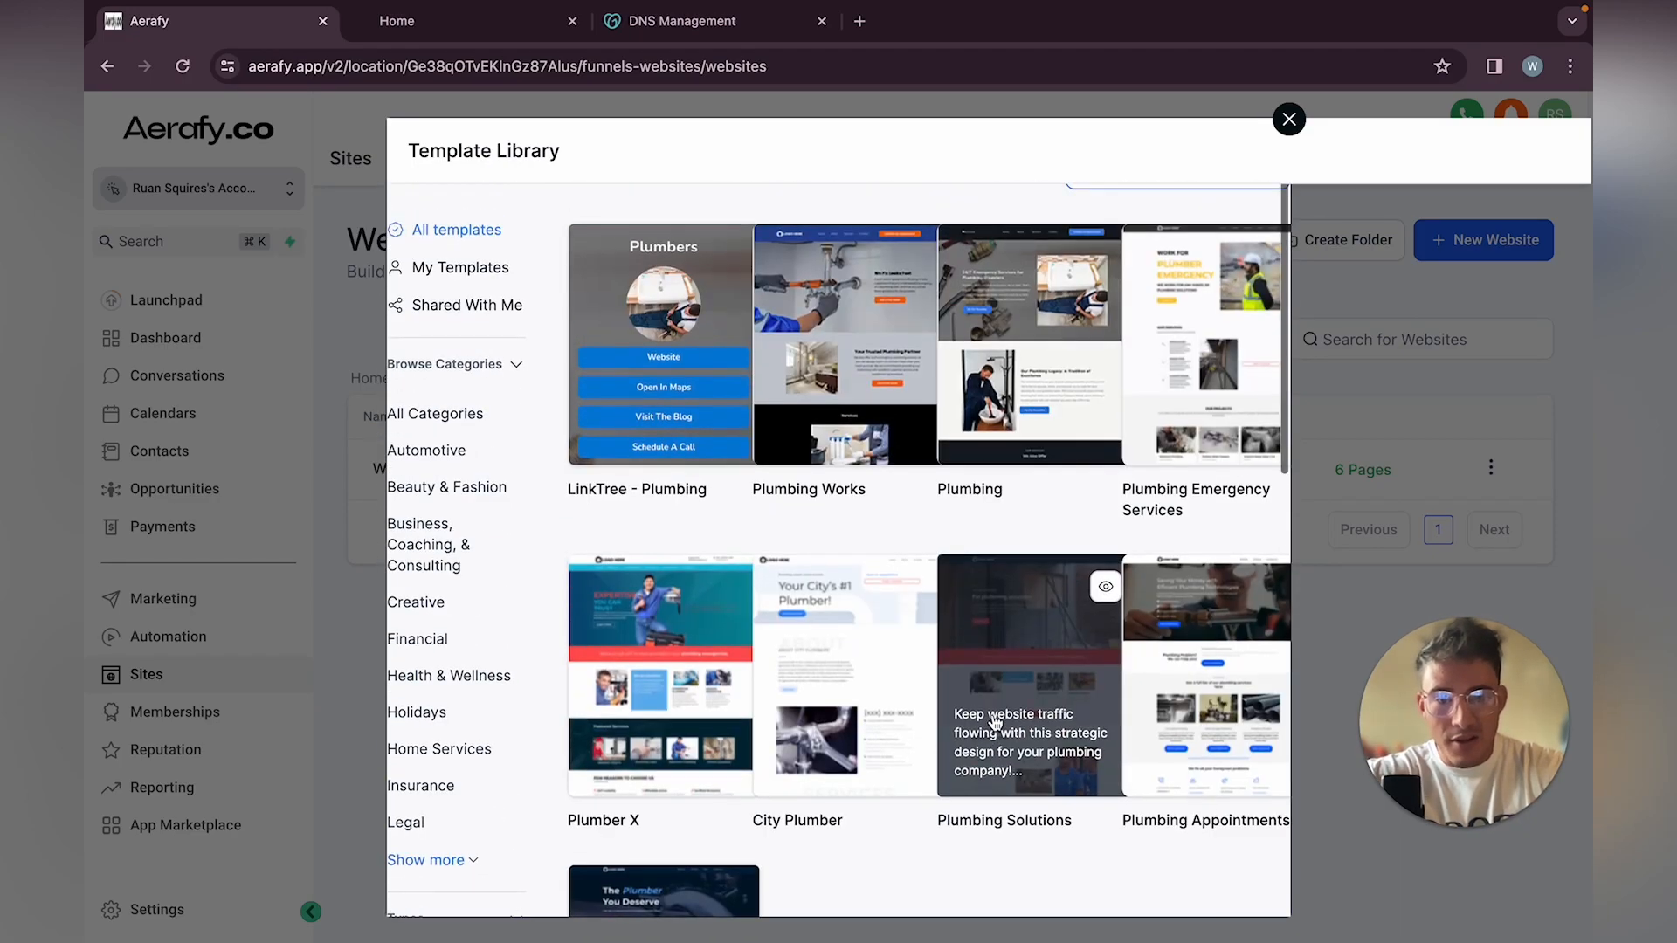
pyautogui.click(1000, 650)
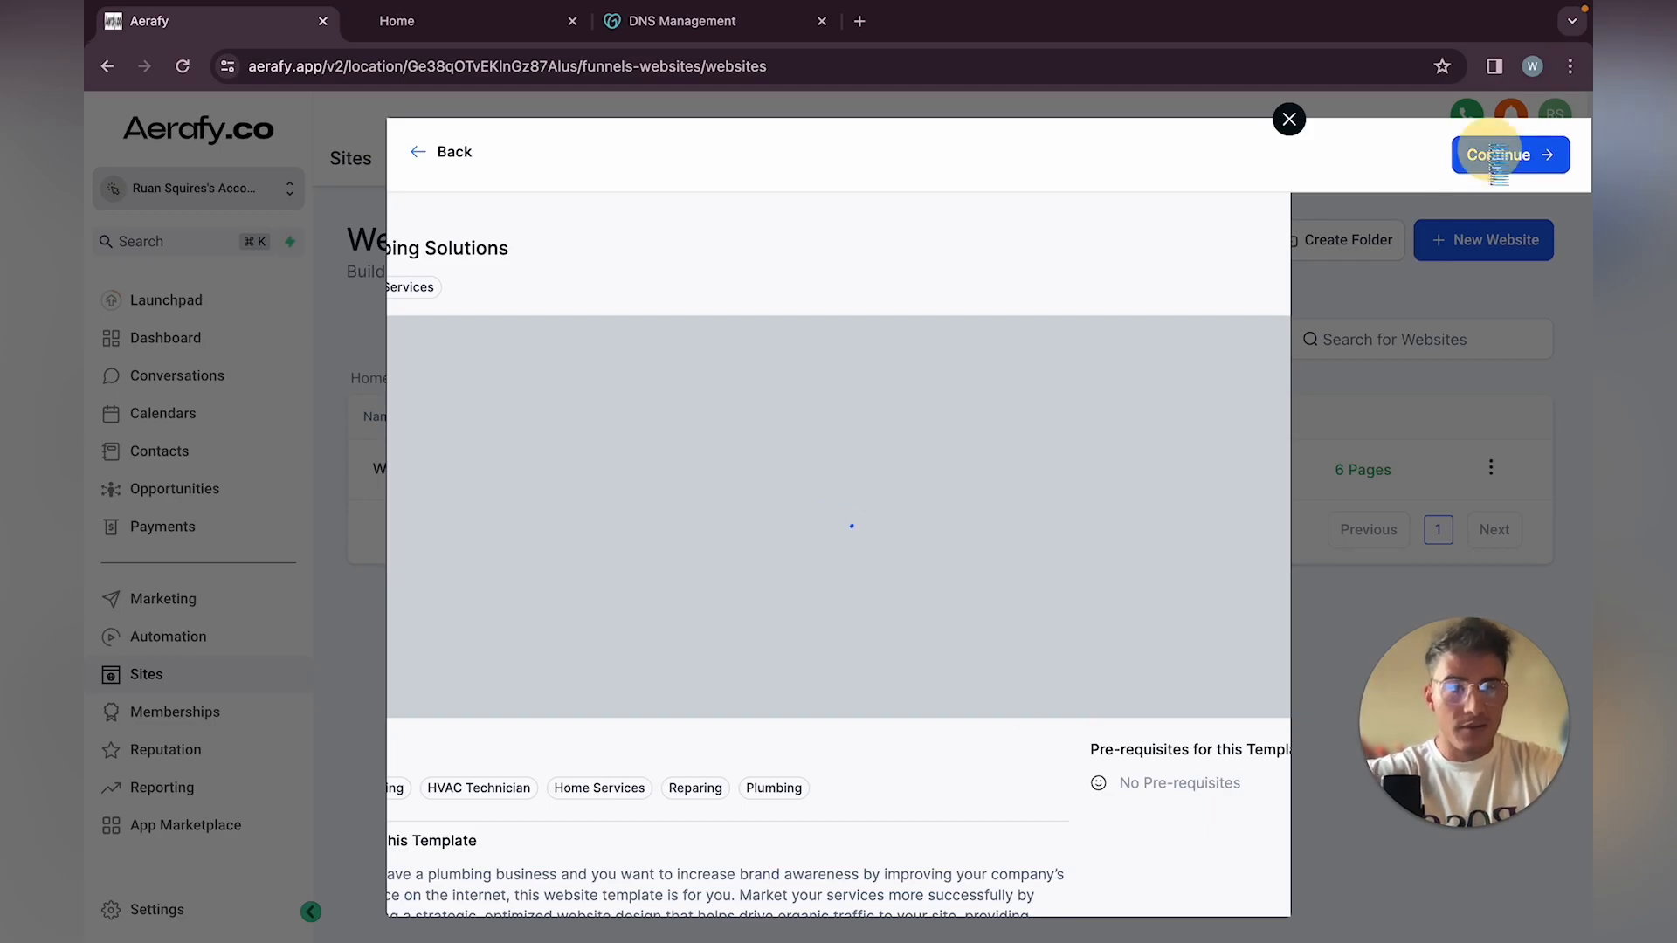
pyautogui.click(1496, 155)
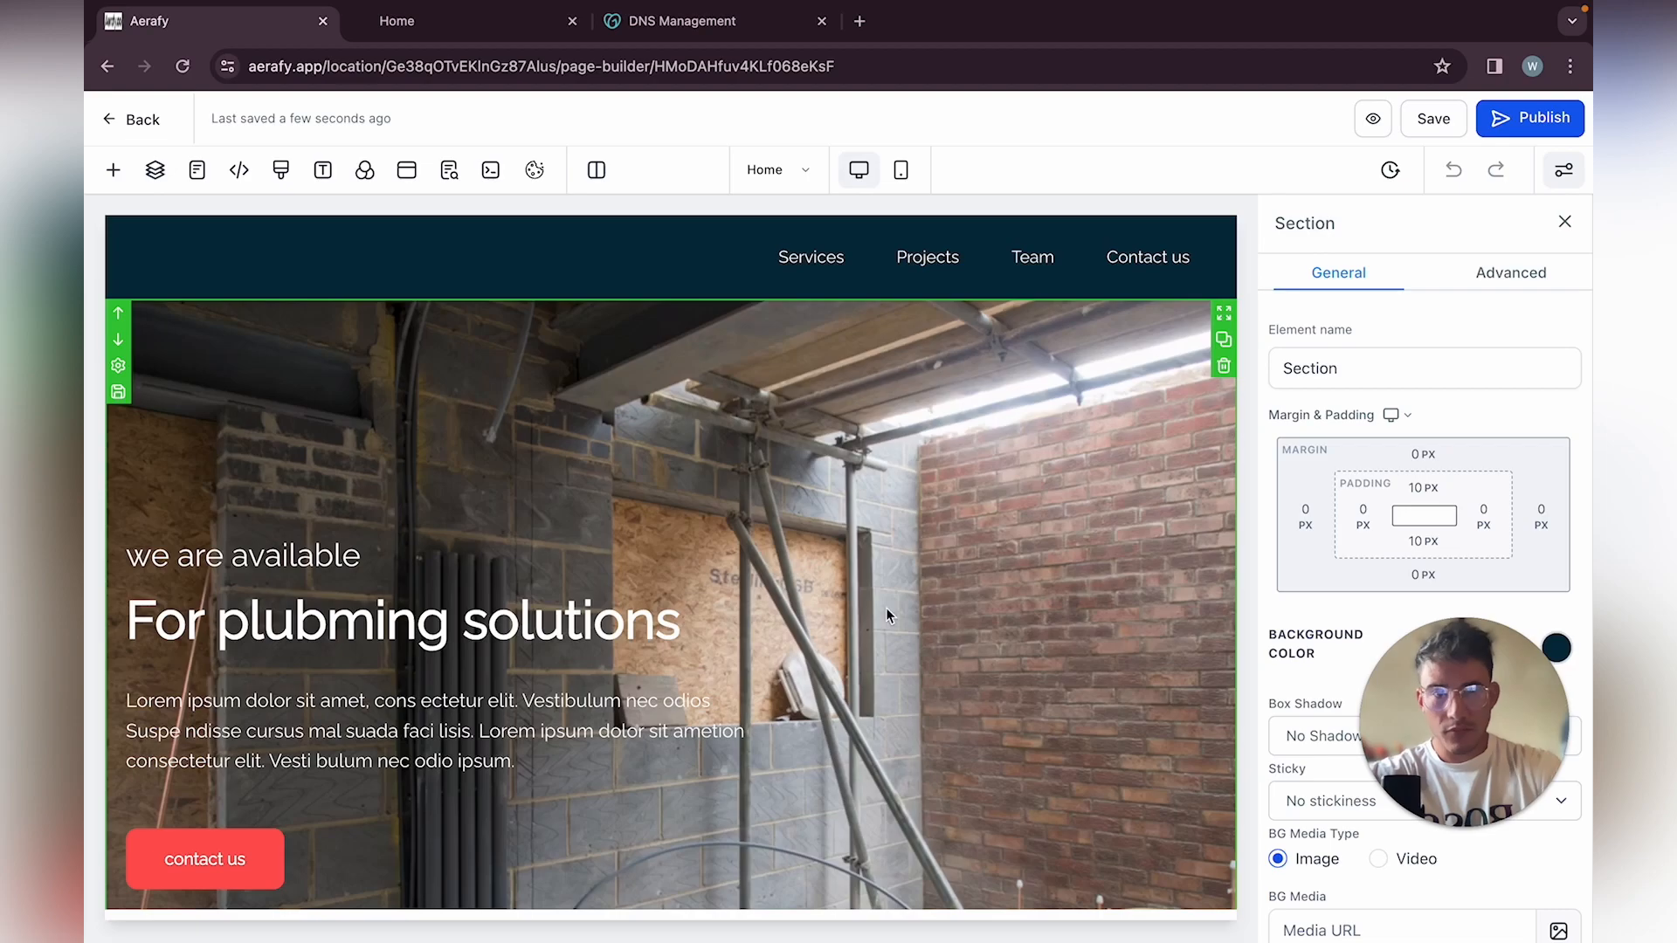
# Examine the plumbing website's Home page from header to footer, including its hero, emergency banner, services, projects, testimonials and contact details
pyautogui.scroll(-19, 704, 791)
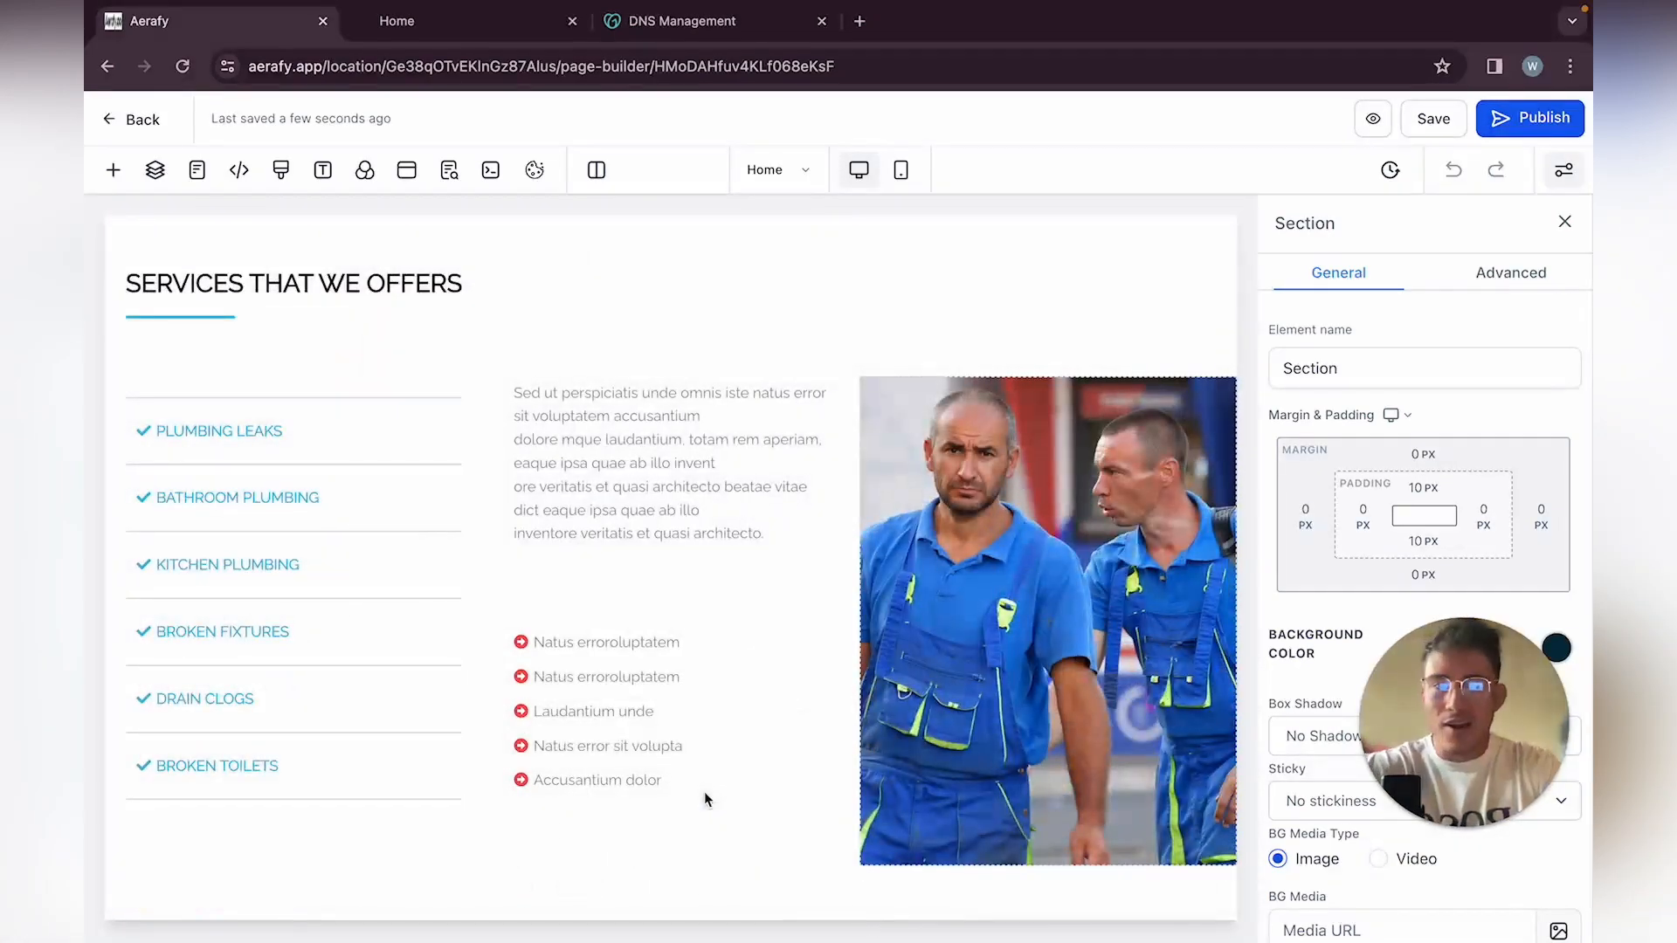
pyautogui.scroll(13, 704, 791)
pyautogui.scroll(6, 704, 791)
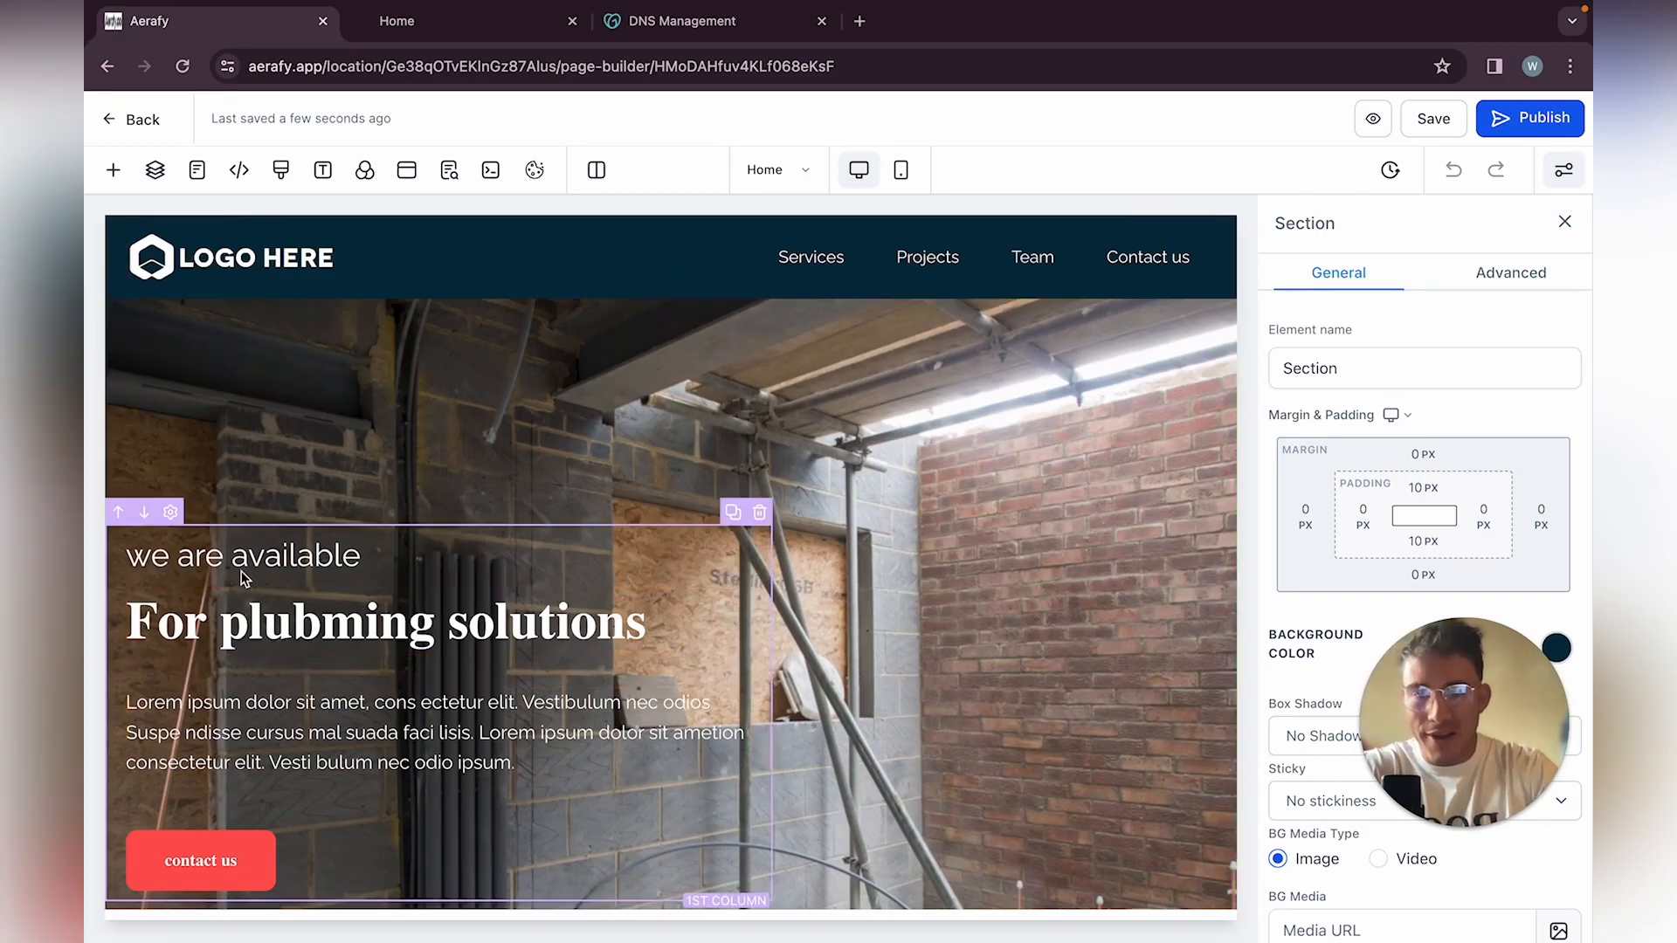
pyautogui.scroll(-20, 690, 786)
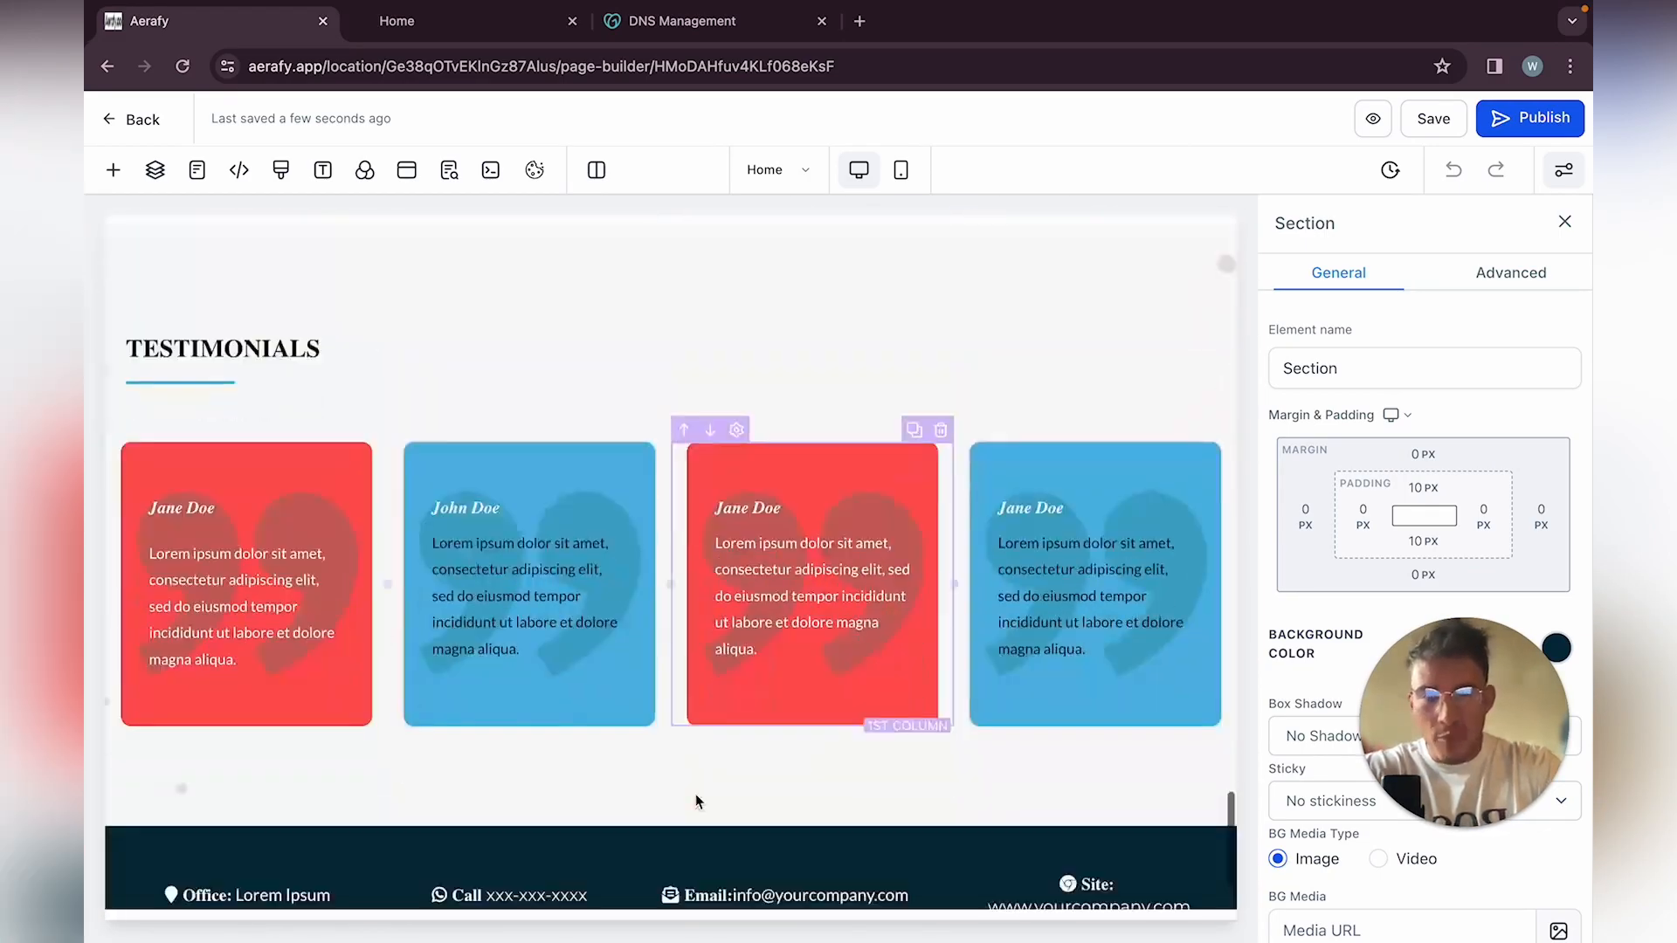
pyautogui.scroll(-3, 695, 794)
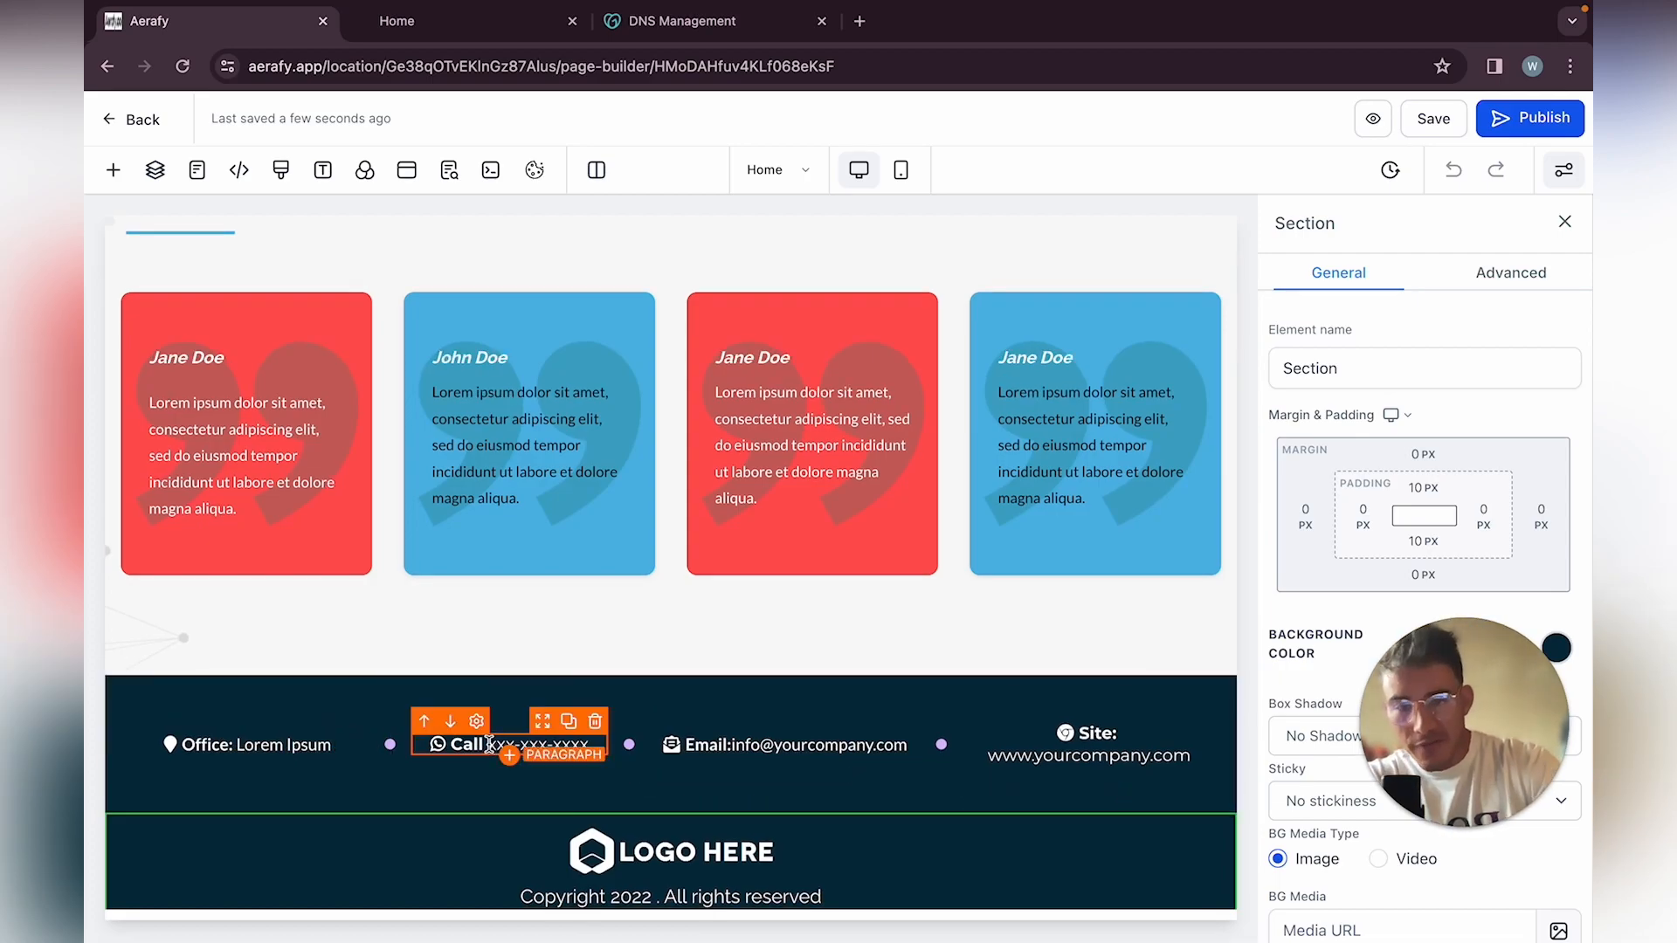
pyautogui.scroll(15, 1037, 283)
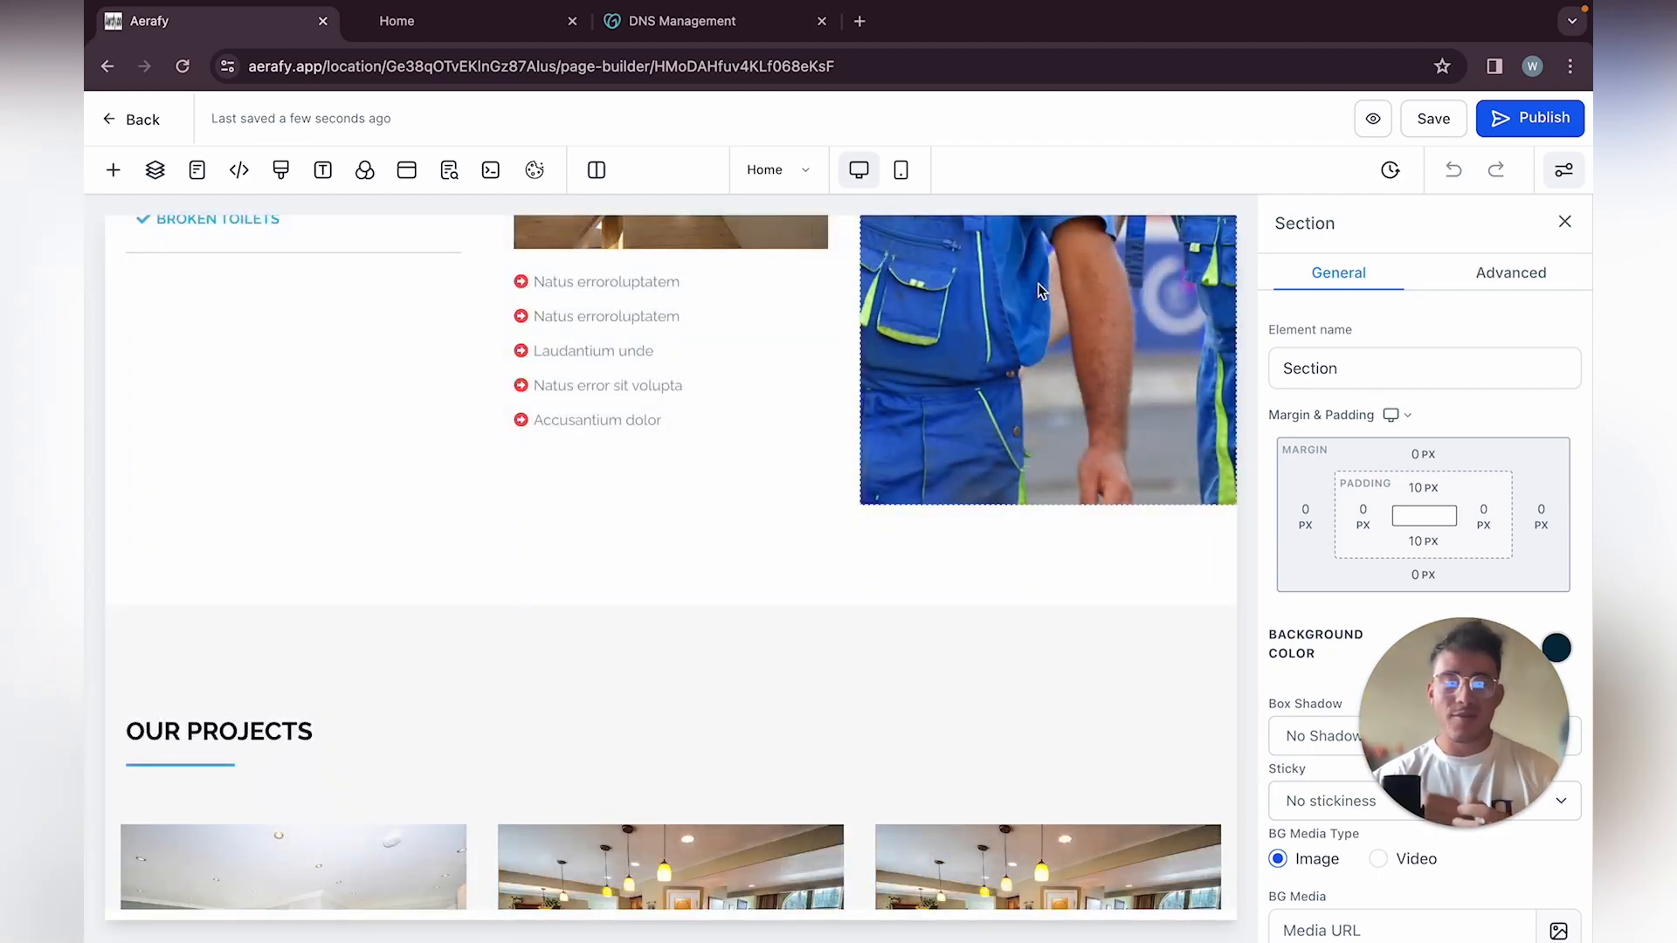
pyautogui.scroll(5, 755, 458)
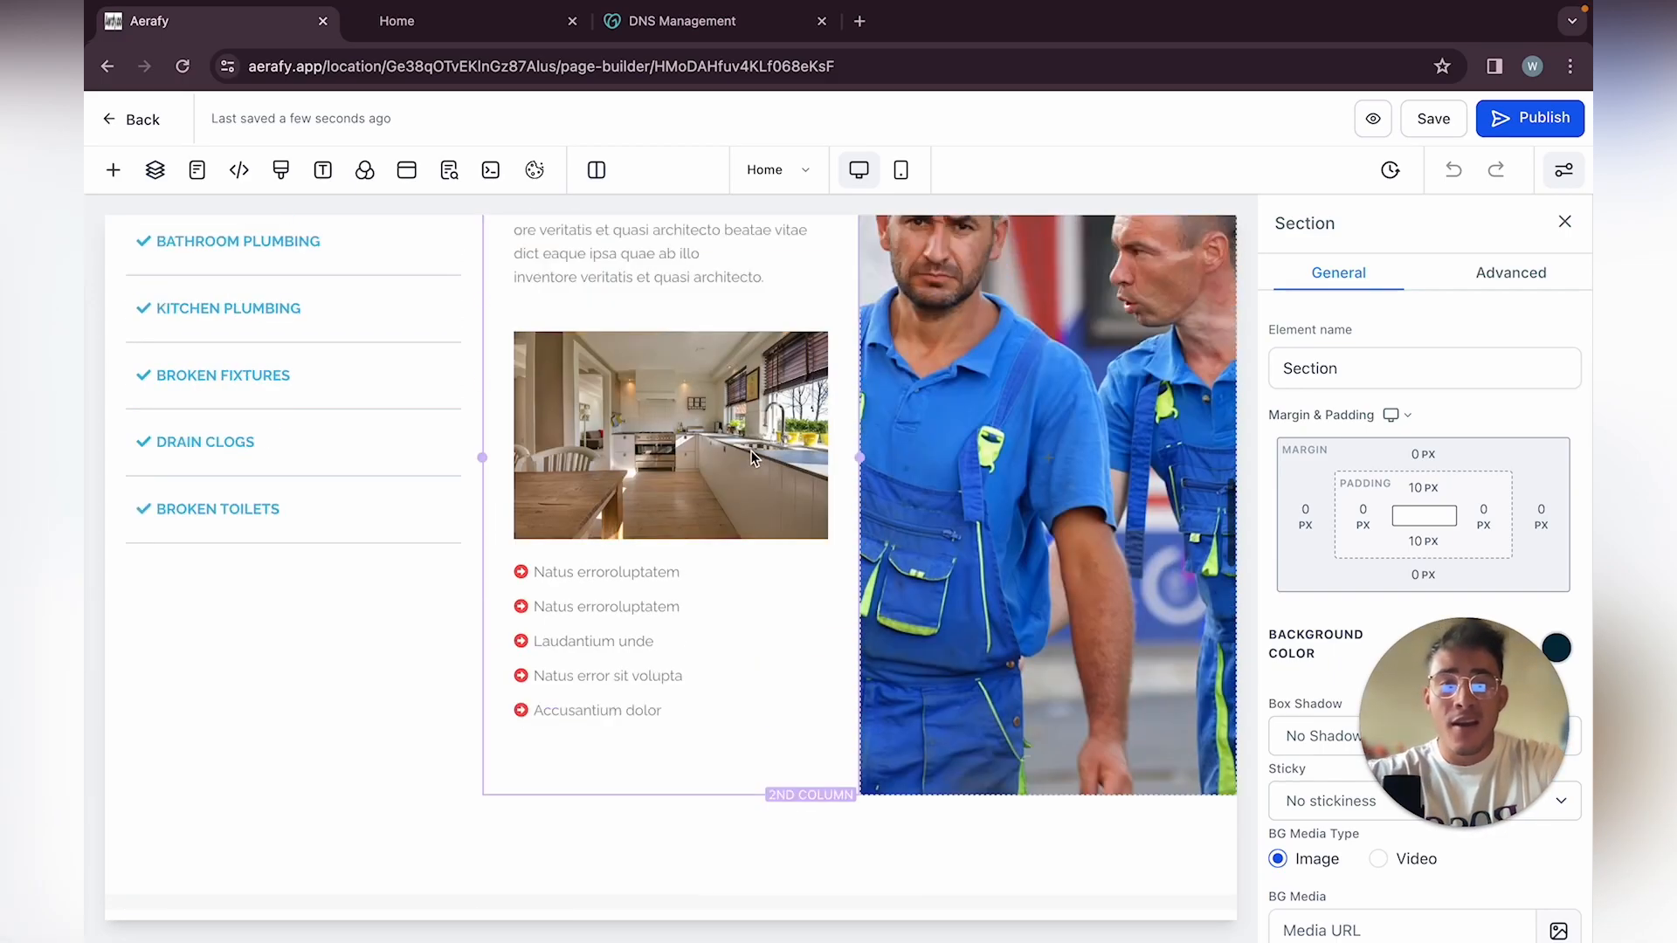
pyautogui.scroll(10, 562, 355)
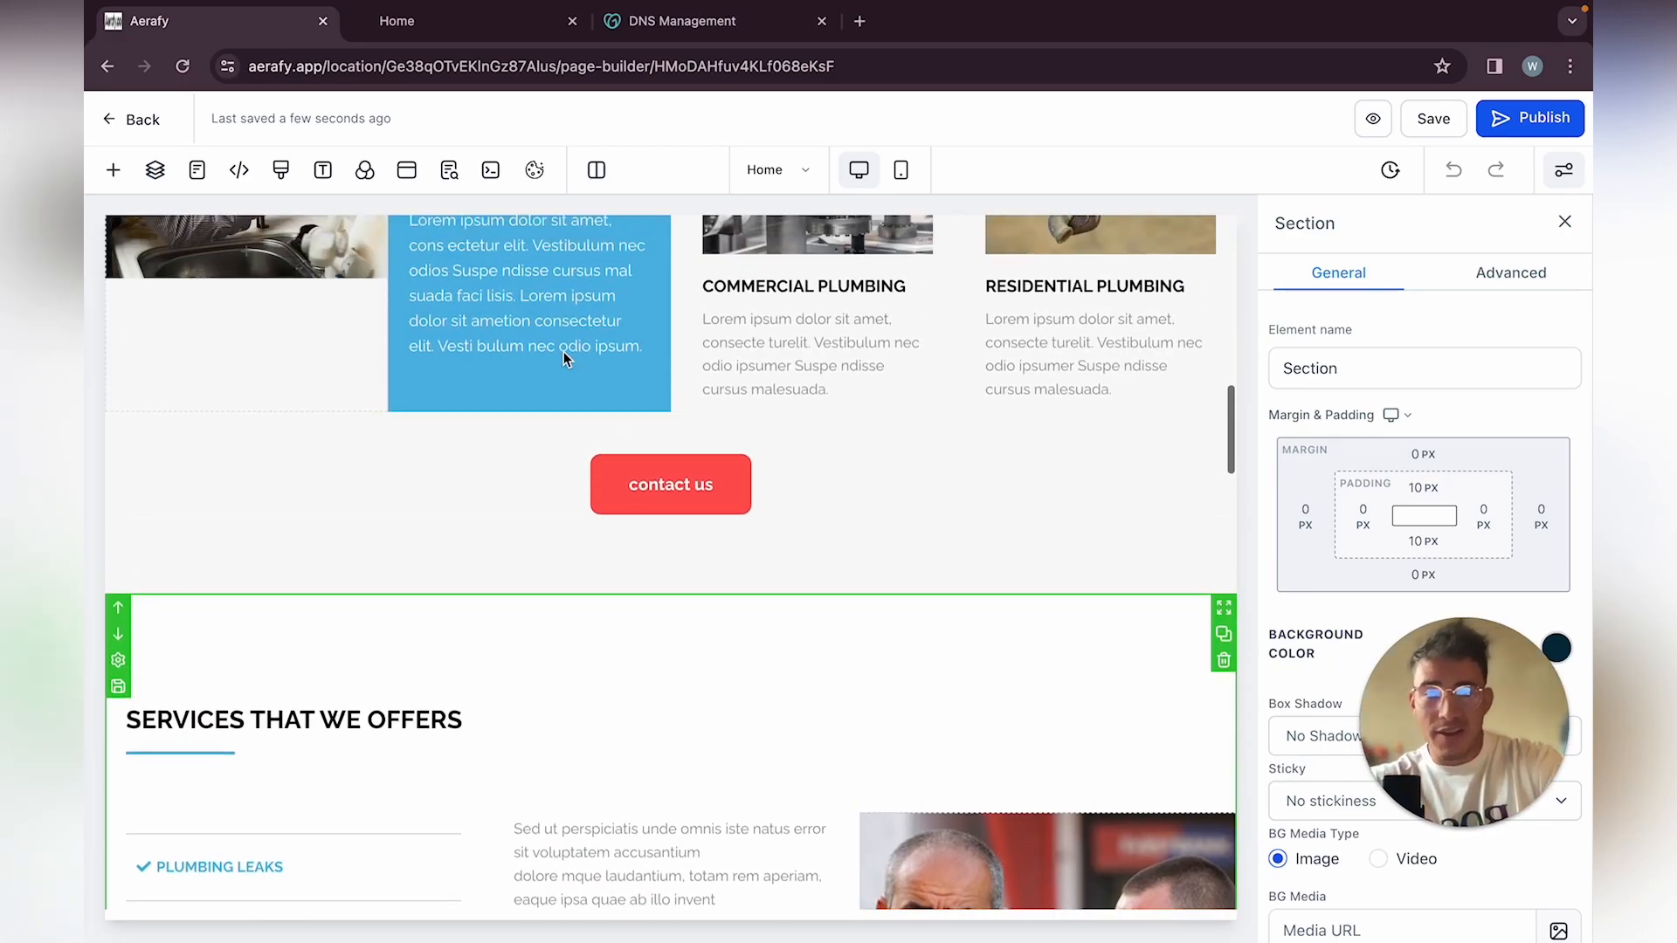
pyautogui.scroll(10, 541, 395)
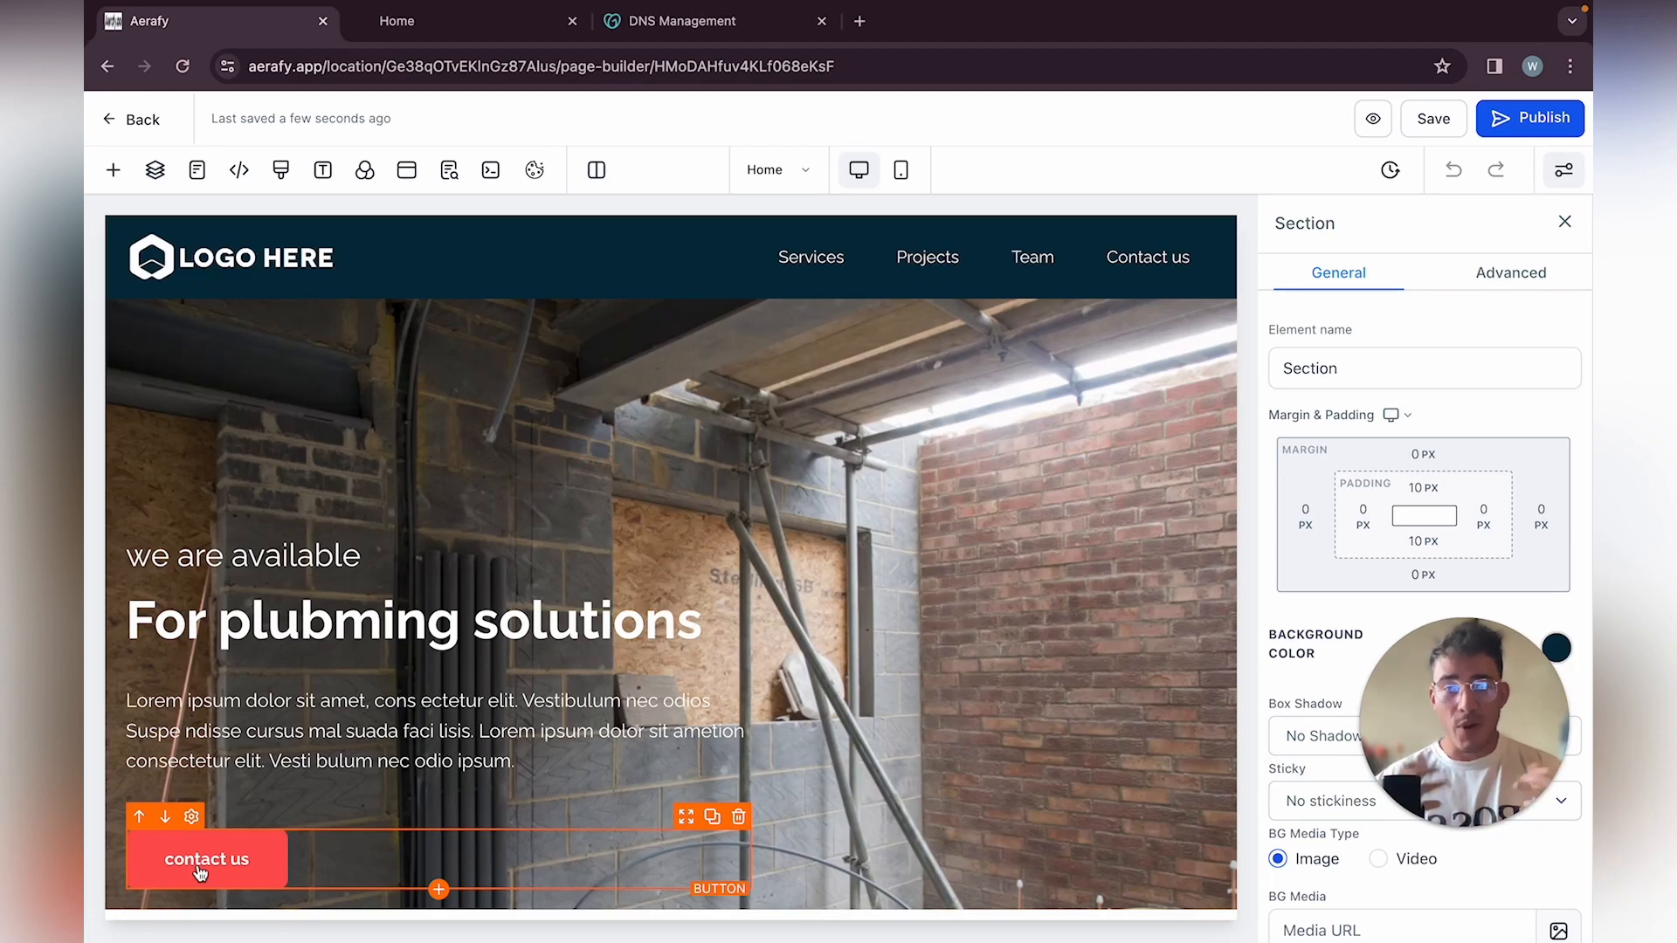
pyautogui.scroll(-3, 200, 873)
pyautogui.scroll(-4, 200, 873)
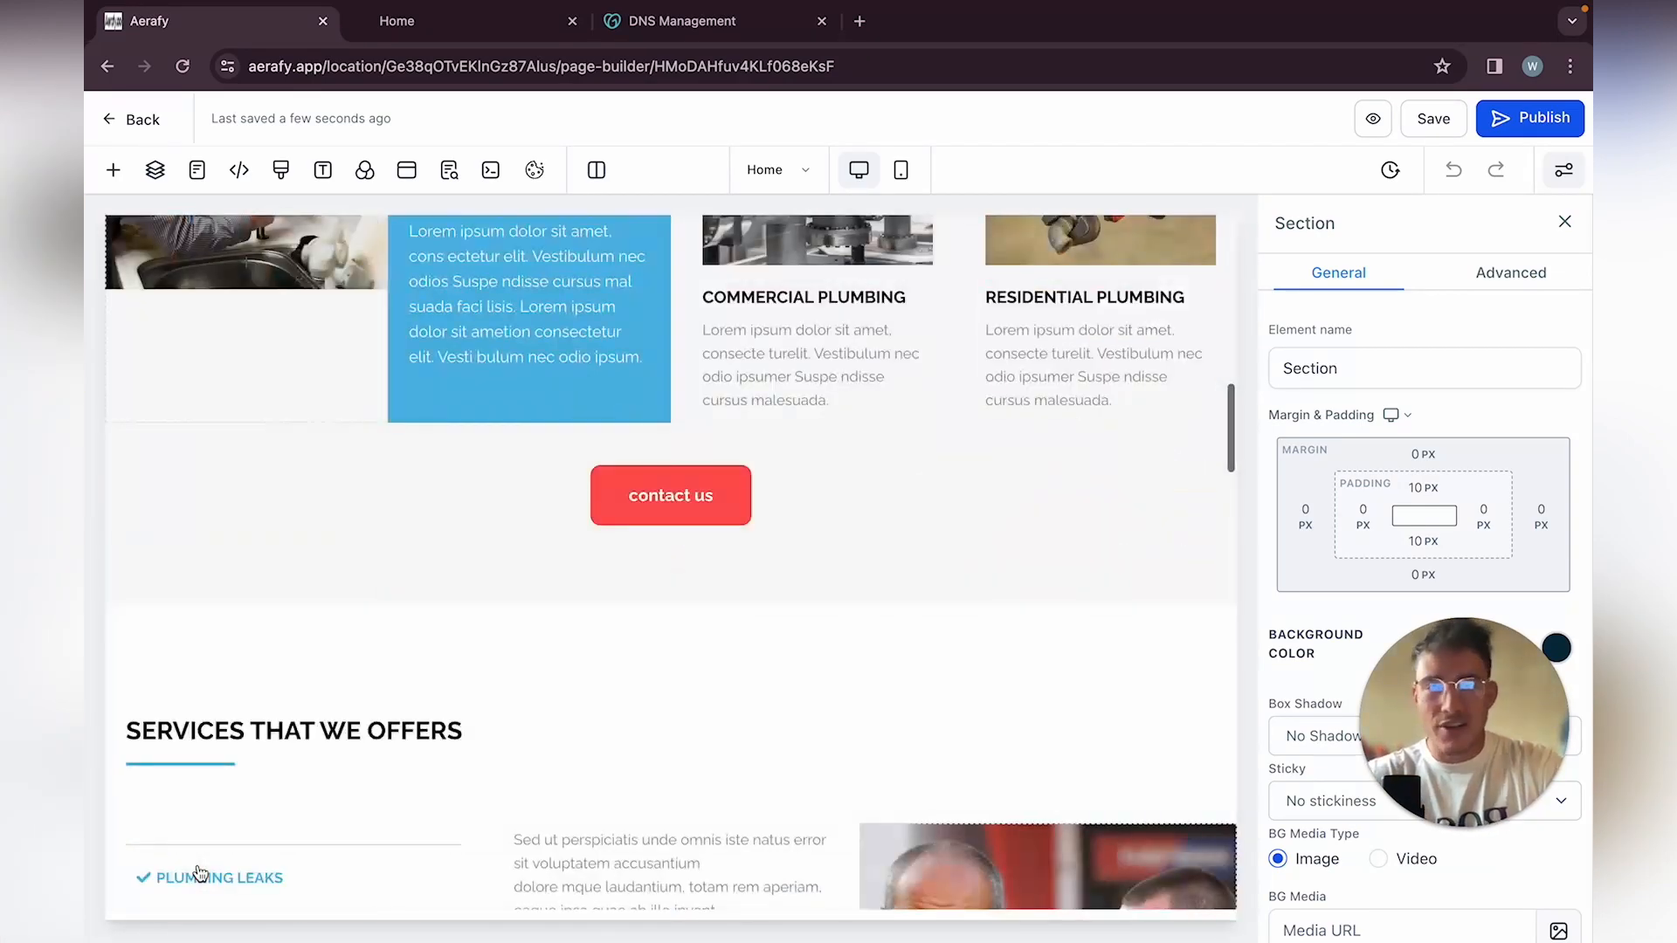
pyautogui.scroll(3, 443, 445)
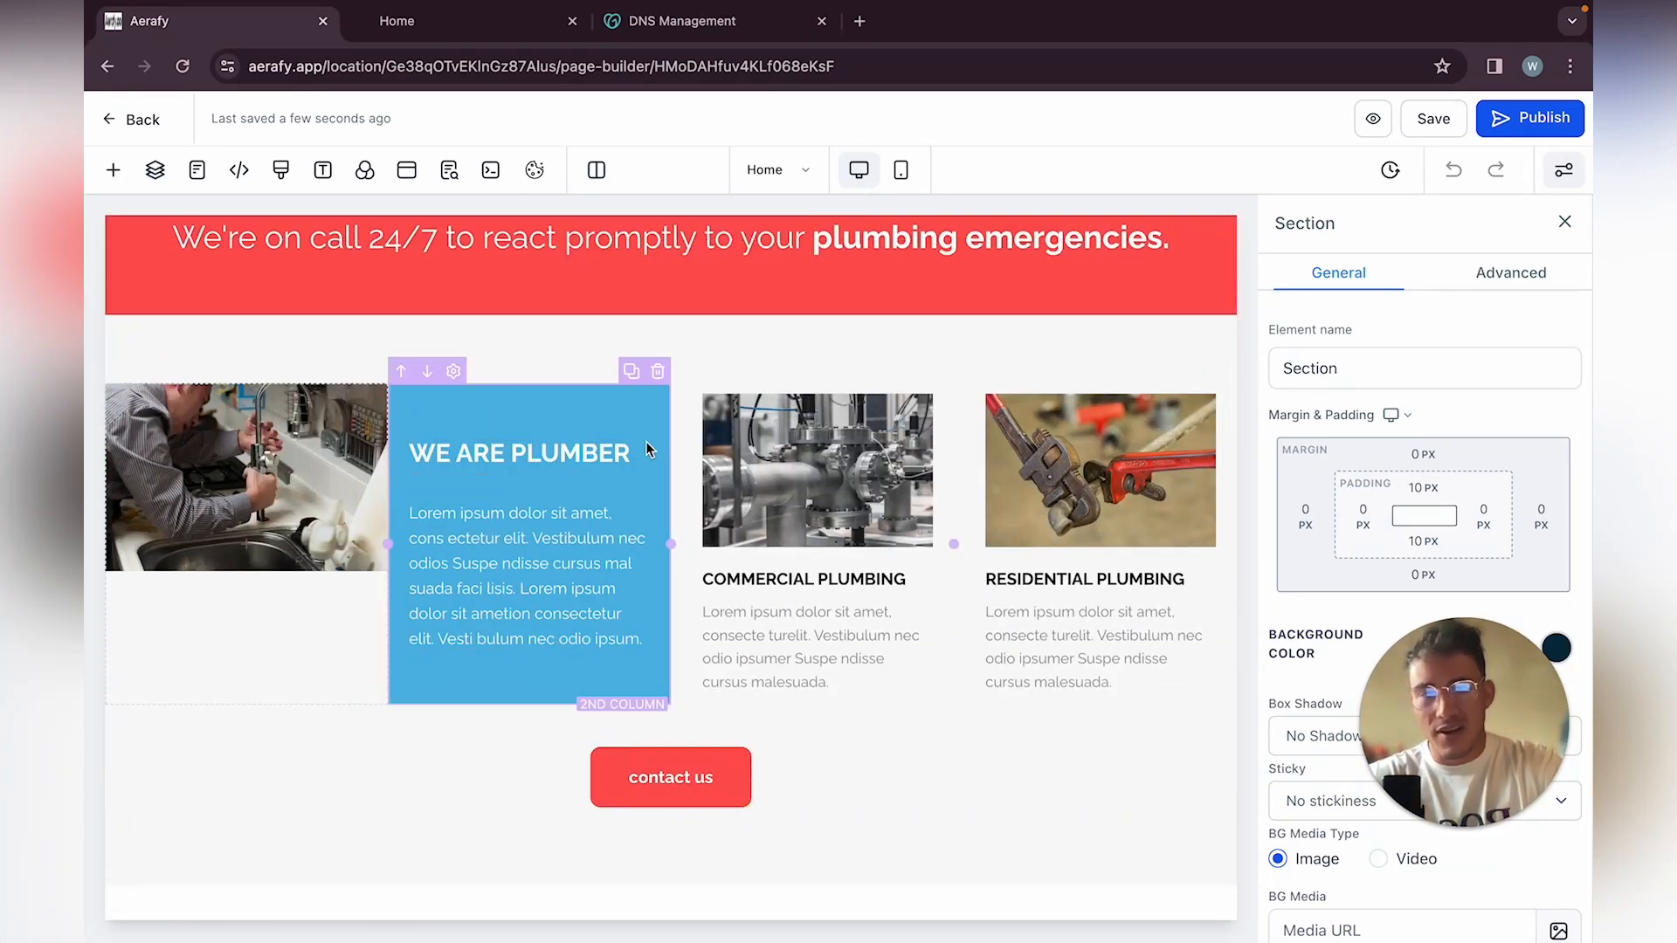
pyautogui.scroll(2, 506, 395)
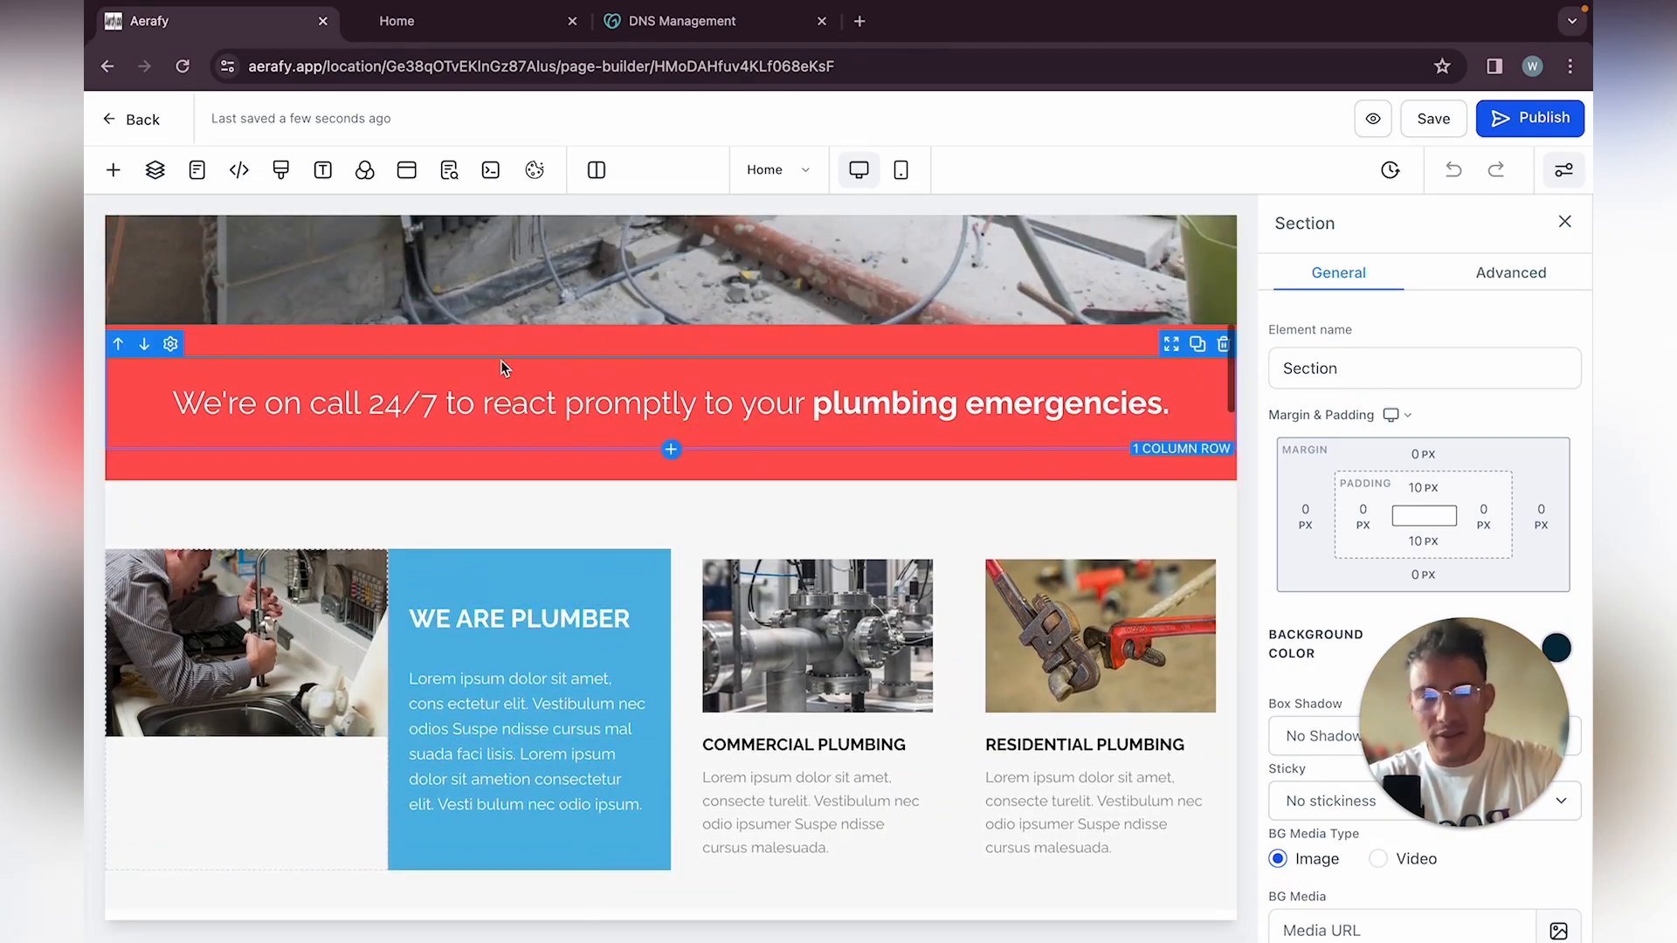
pyautogui.scroll(-10, 659, 767)
pyautogui.scroll(2, 658, 767)
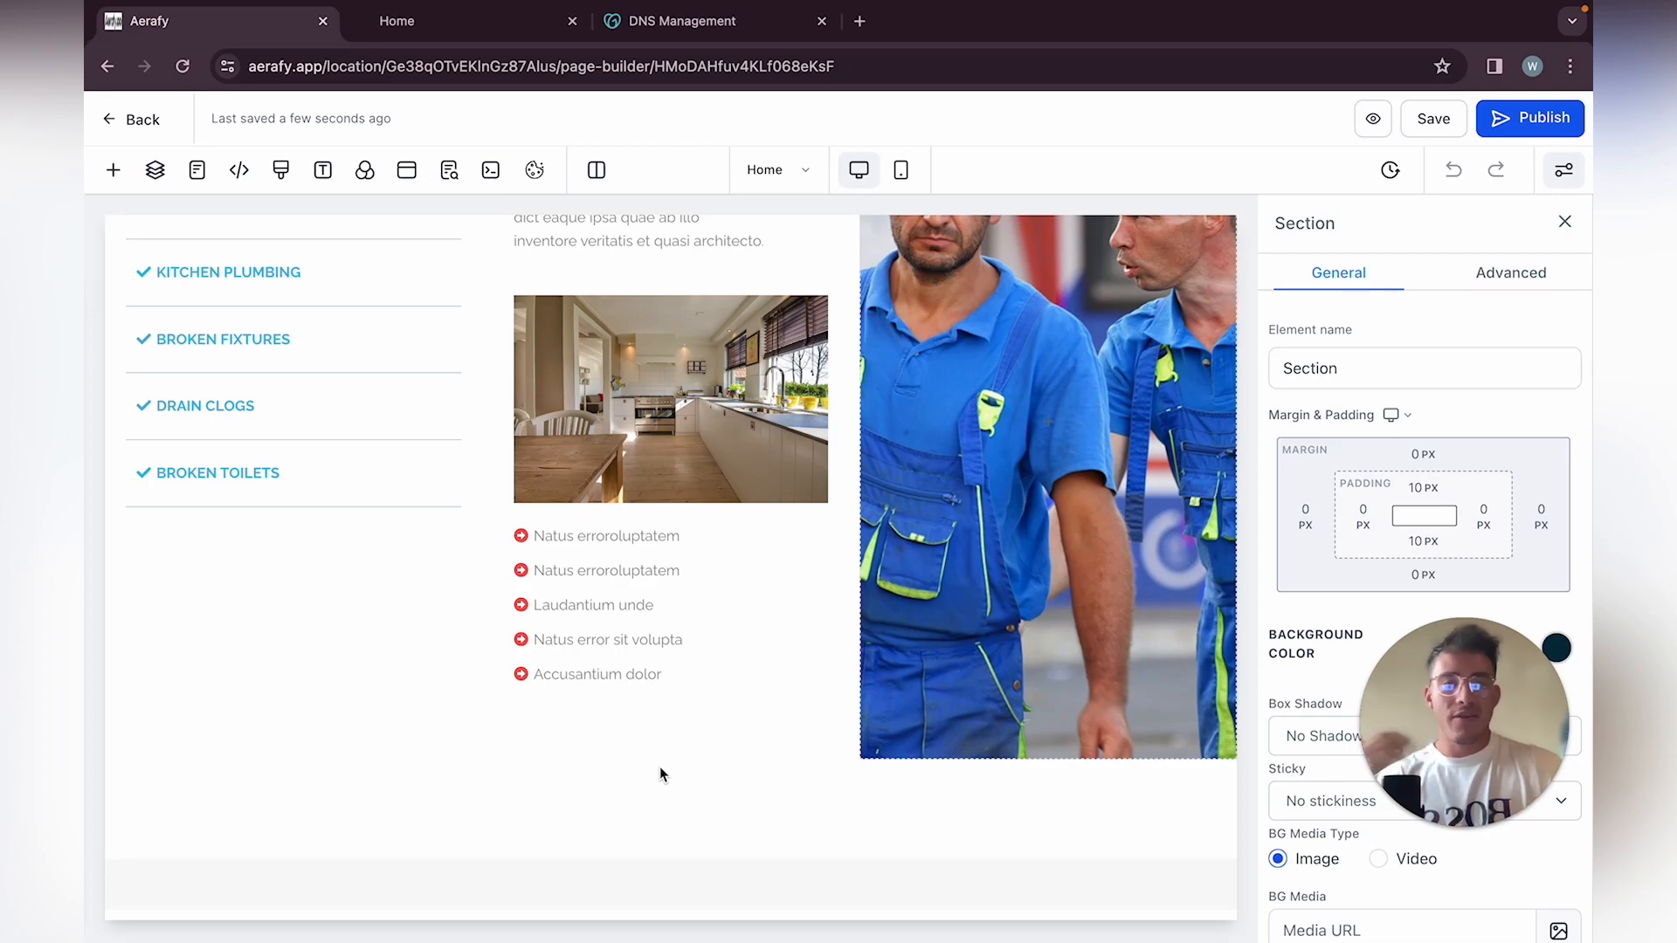
pyautogui.scroll(2, 696, 704)
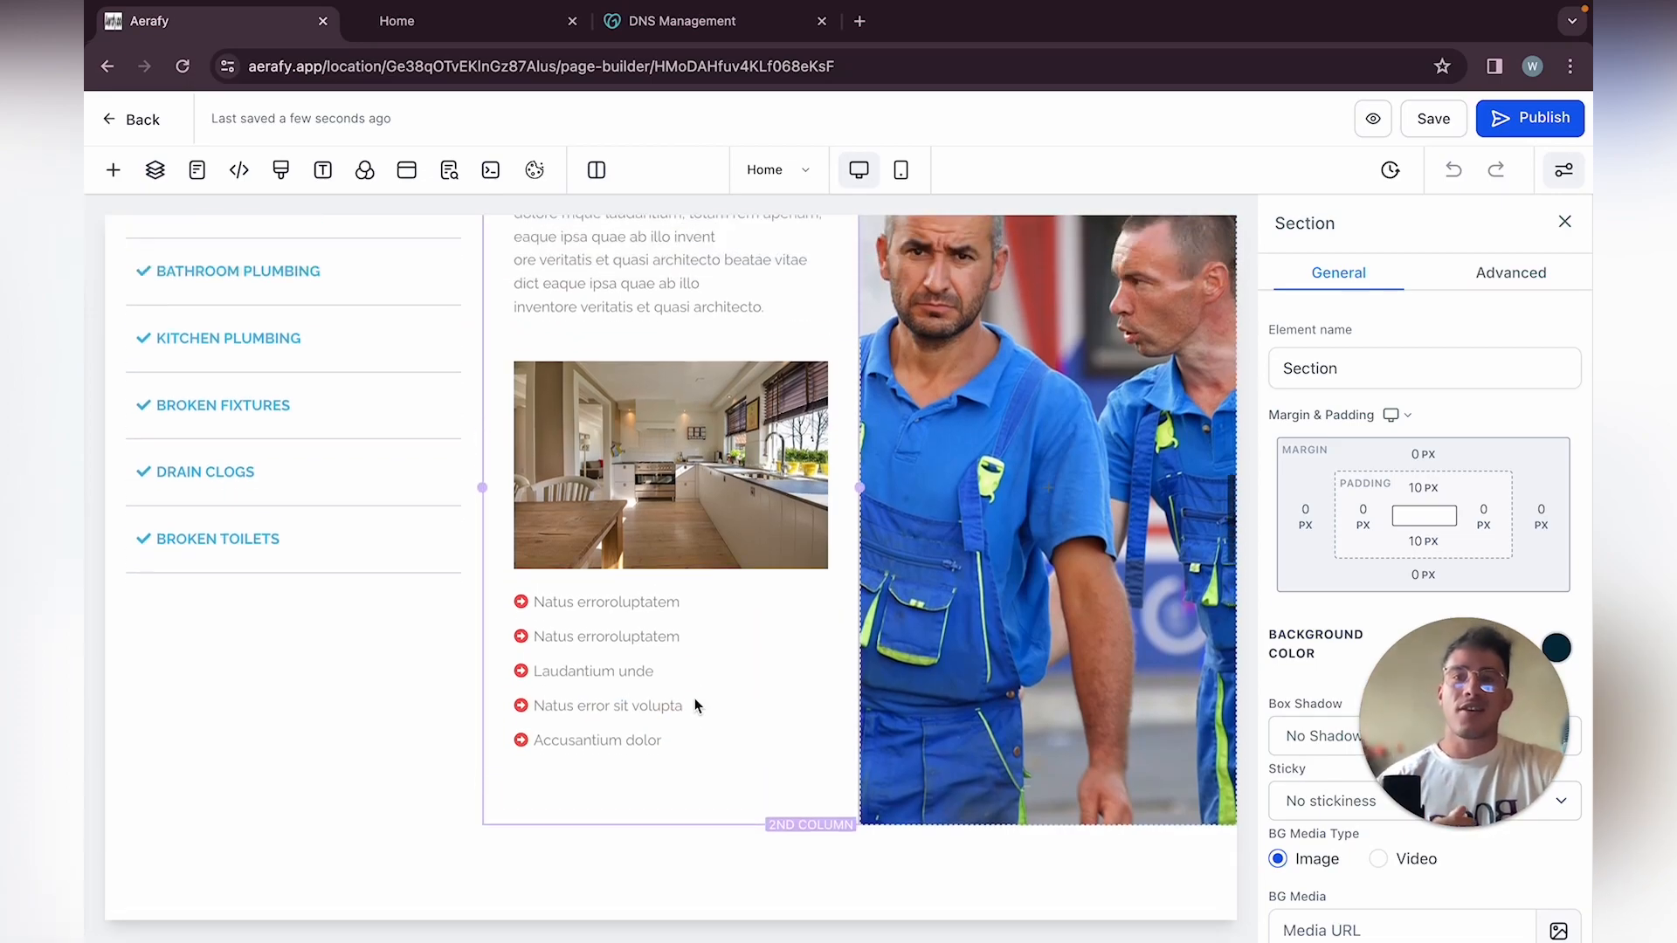
pyautogui.scroll(6, 696, 703)
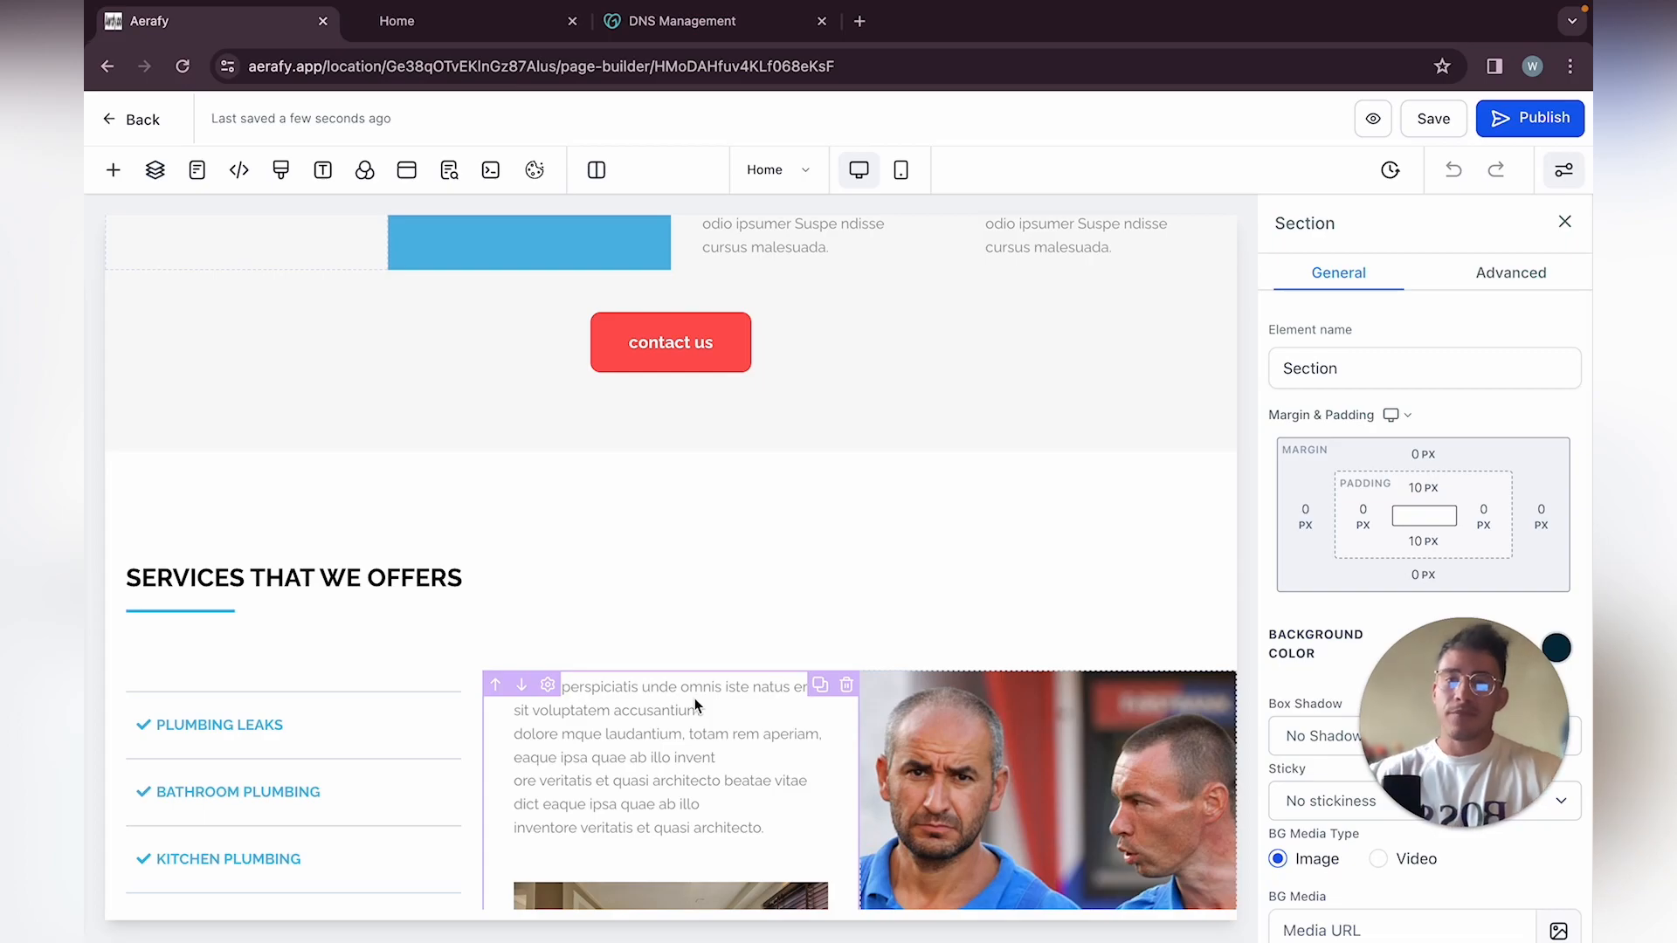
pyautogui.scroll(10, 594, 515)
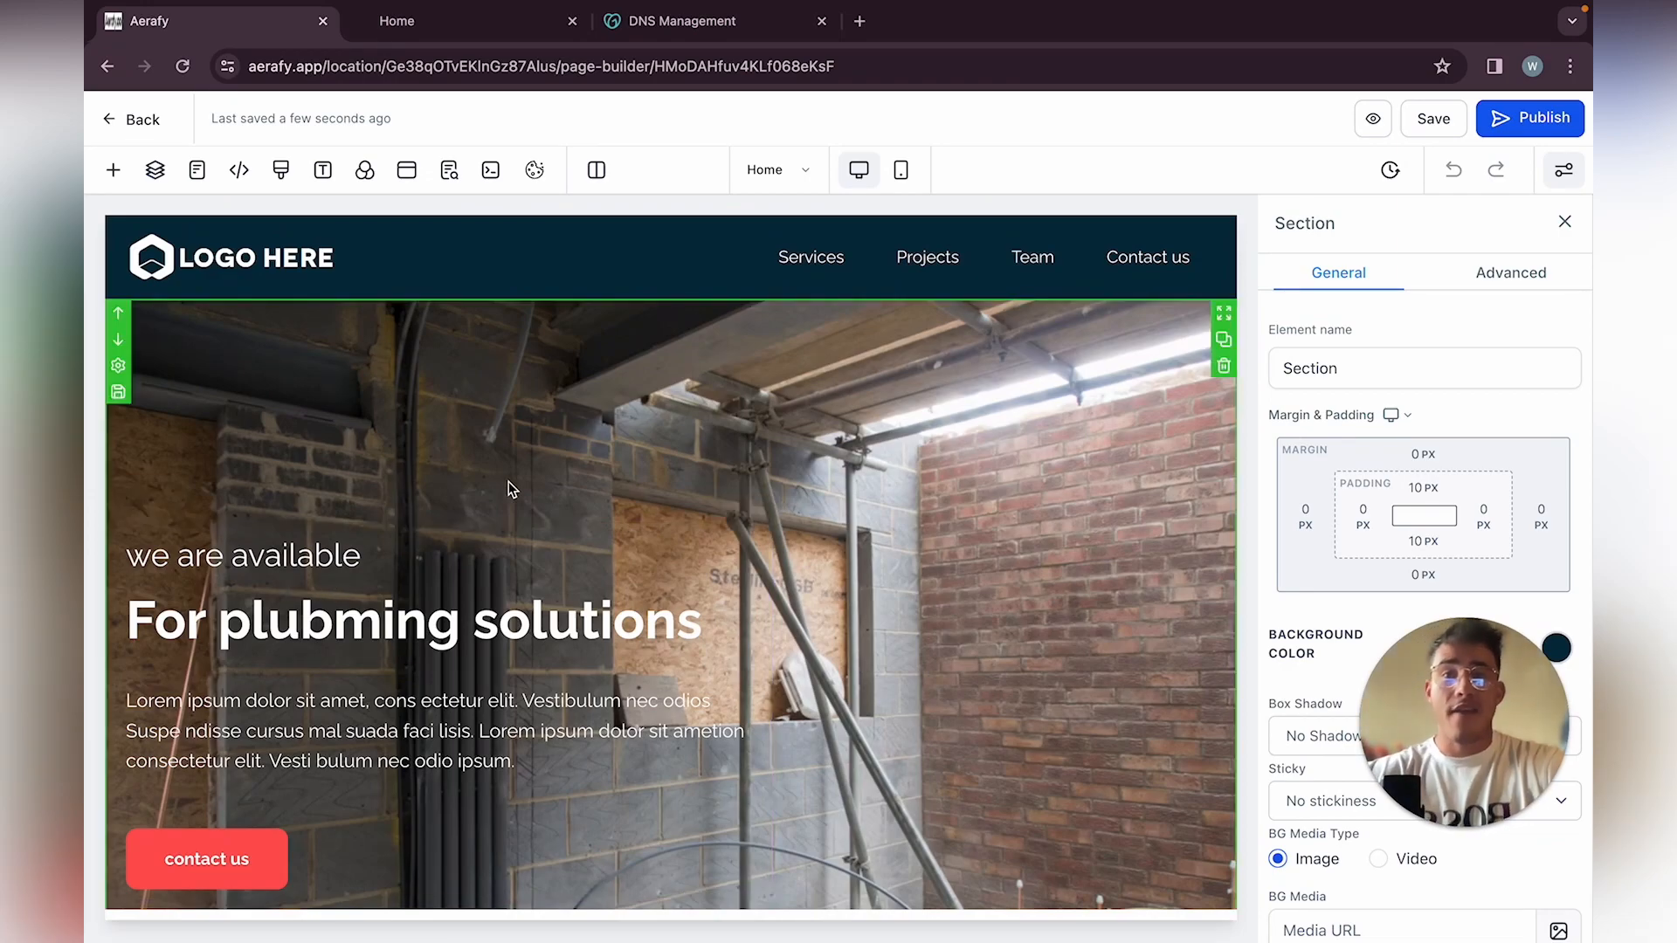
# Leave the plumbing website's page editor and open the form builder in the Sites area
pyautogui.click(133, 121)
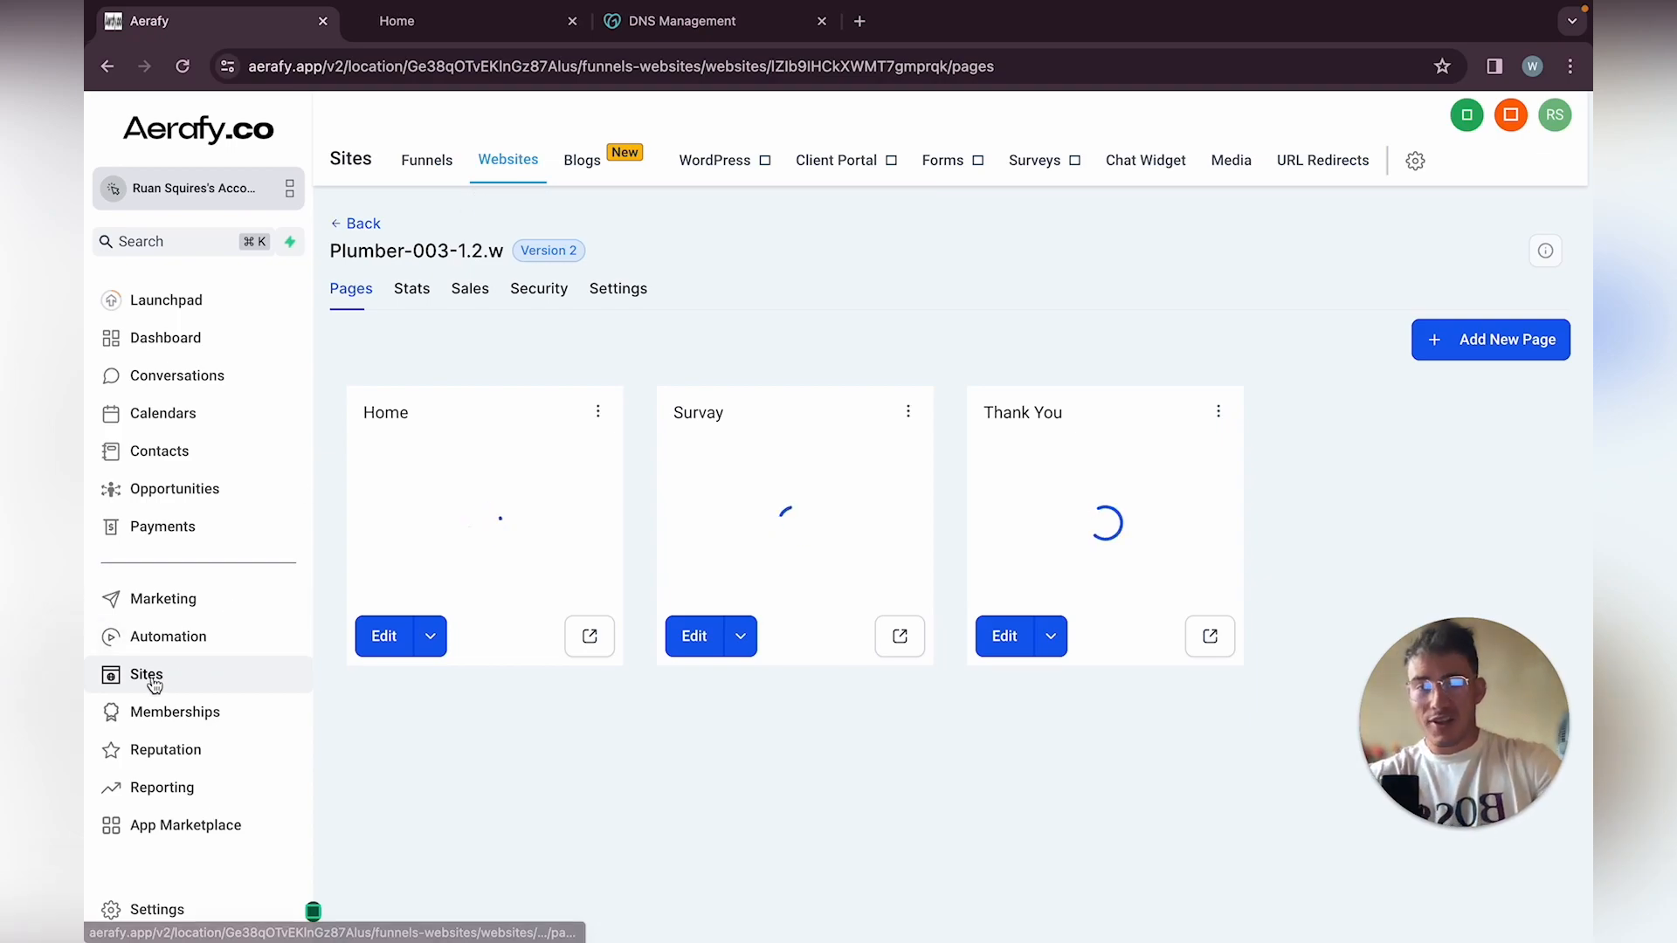
pyautogui.moveTo(943, 162)
pyautogui.click(907, 208)
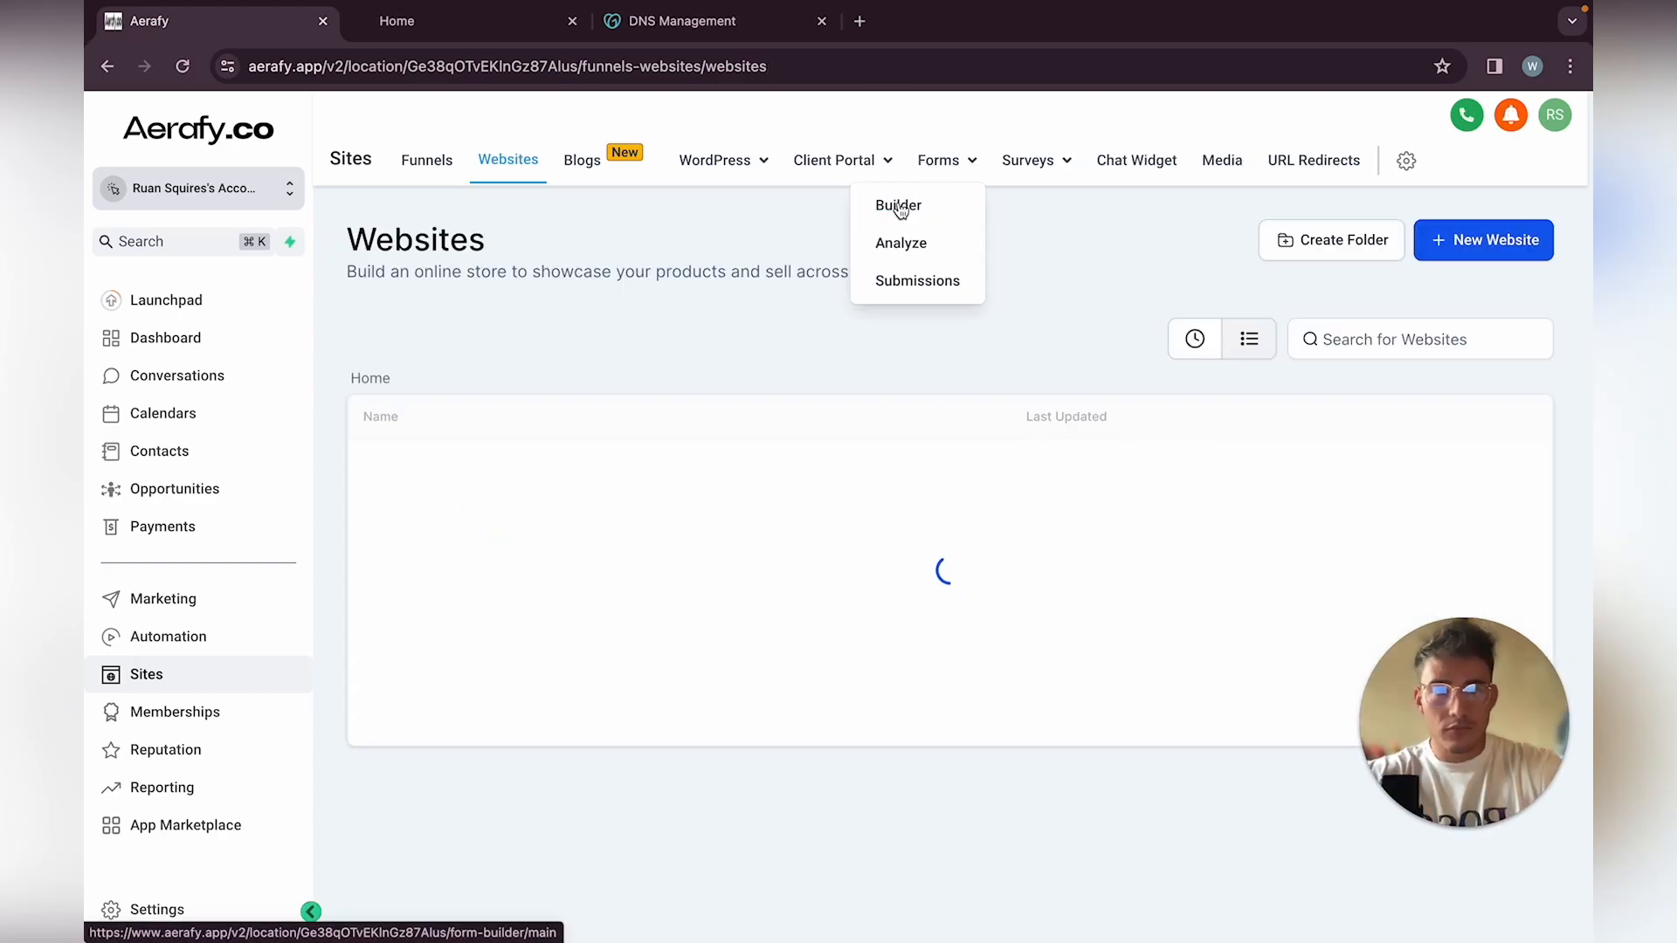
pyautogui.click(899, 208)
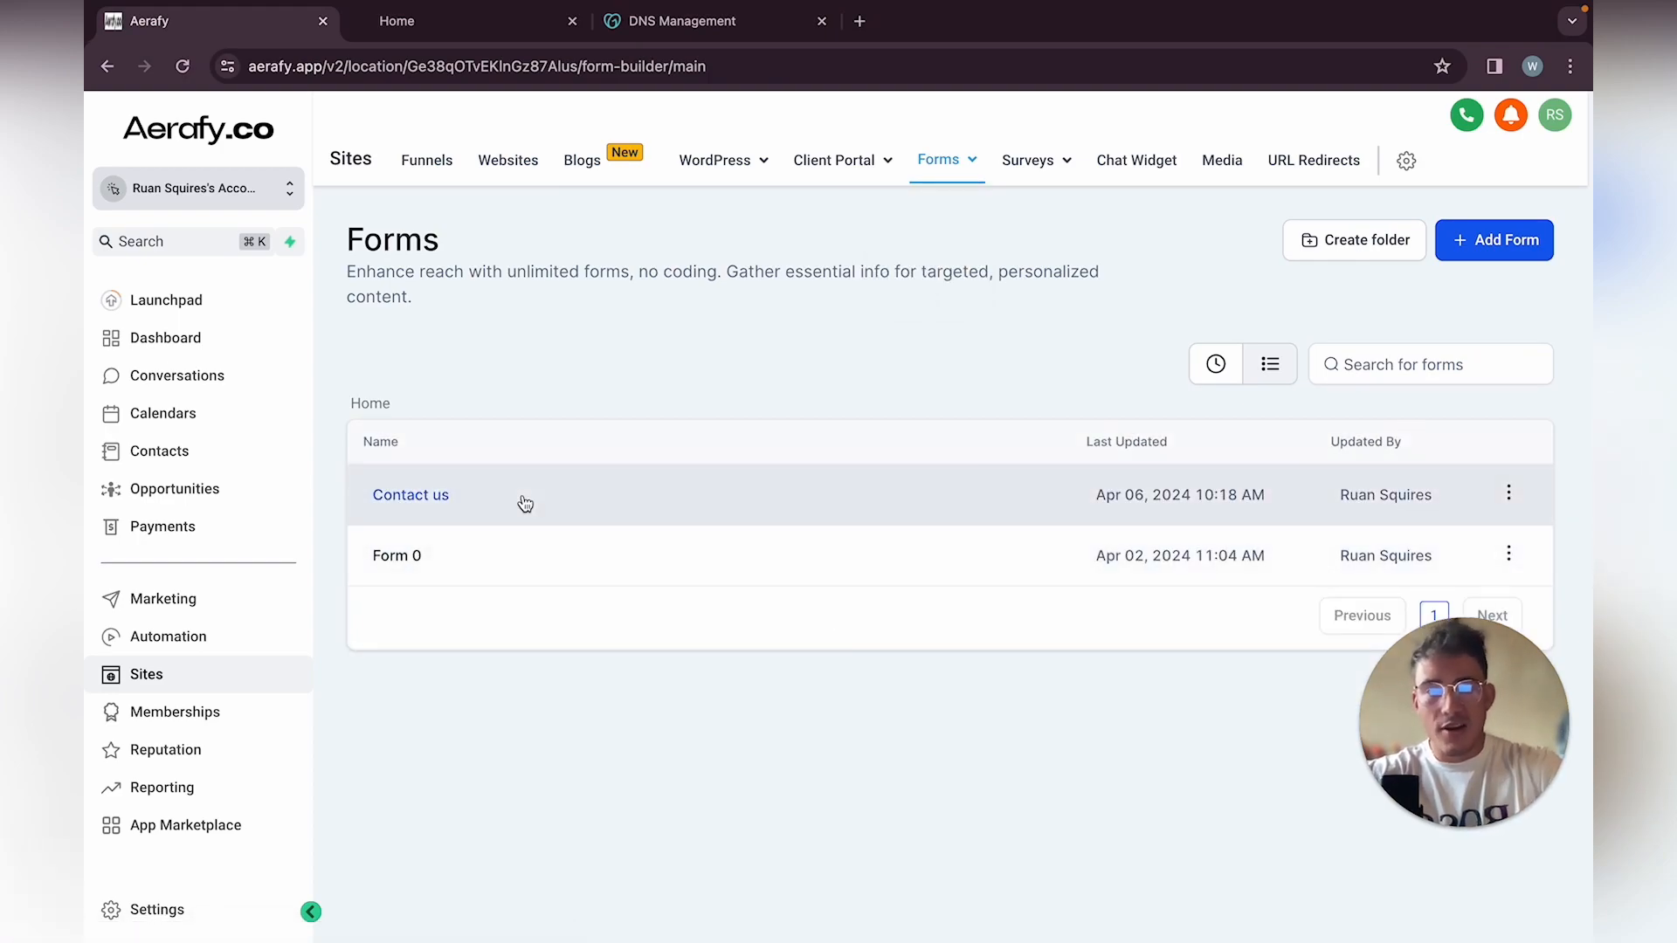
# Browse the form template library and close it without choosing a template
pyautogui.click(1496, 261)
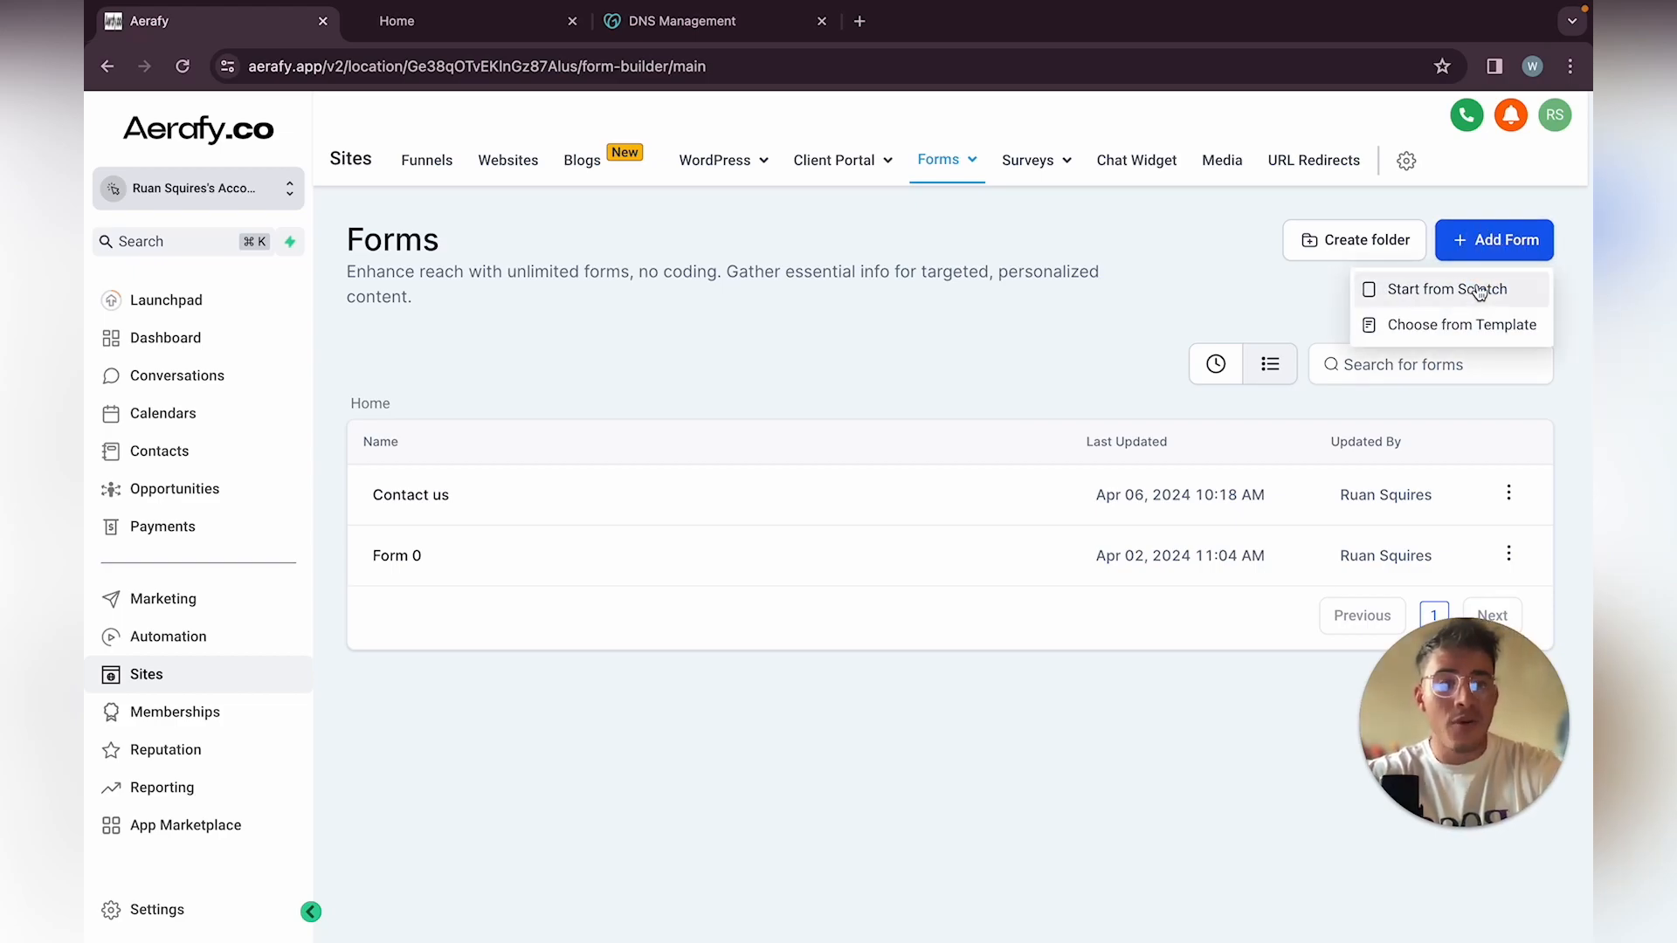
pyautogui.click(1456, 327)
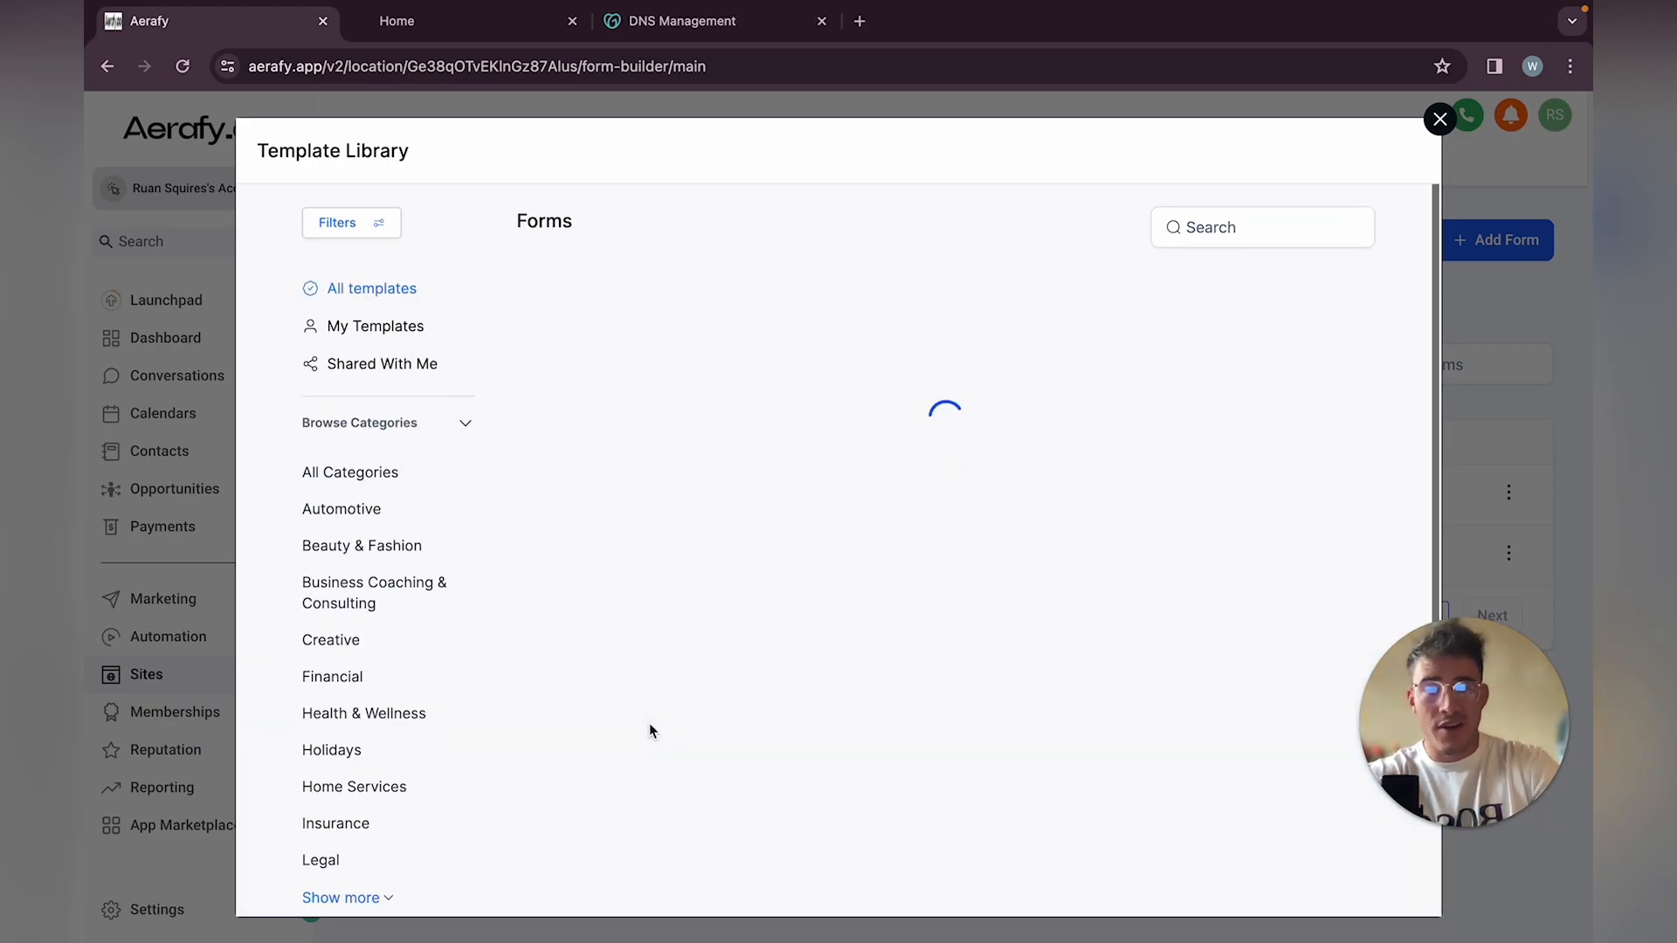
pyautogui.scroll(-4, 887, 730)
pyautogui.scroll(5, 887, 730)
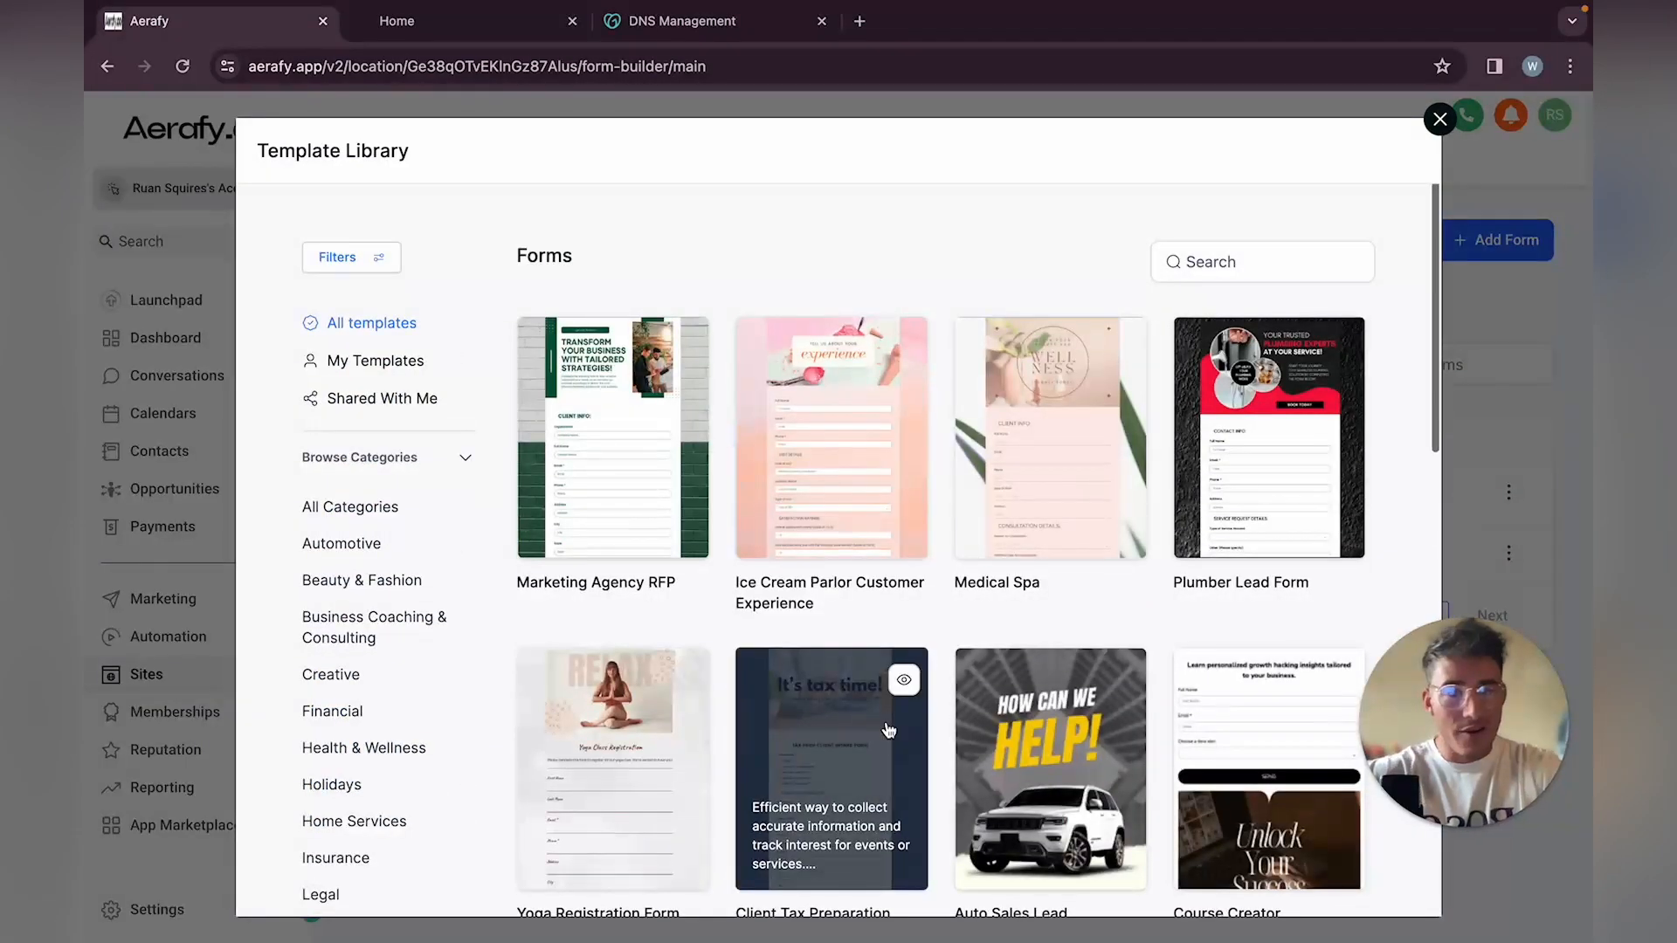
pyautogui.scroll(-15, 887, 730)
pyautogui.scroll(15, 1087, 615)
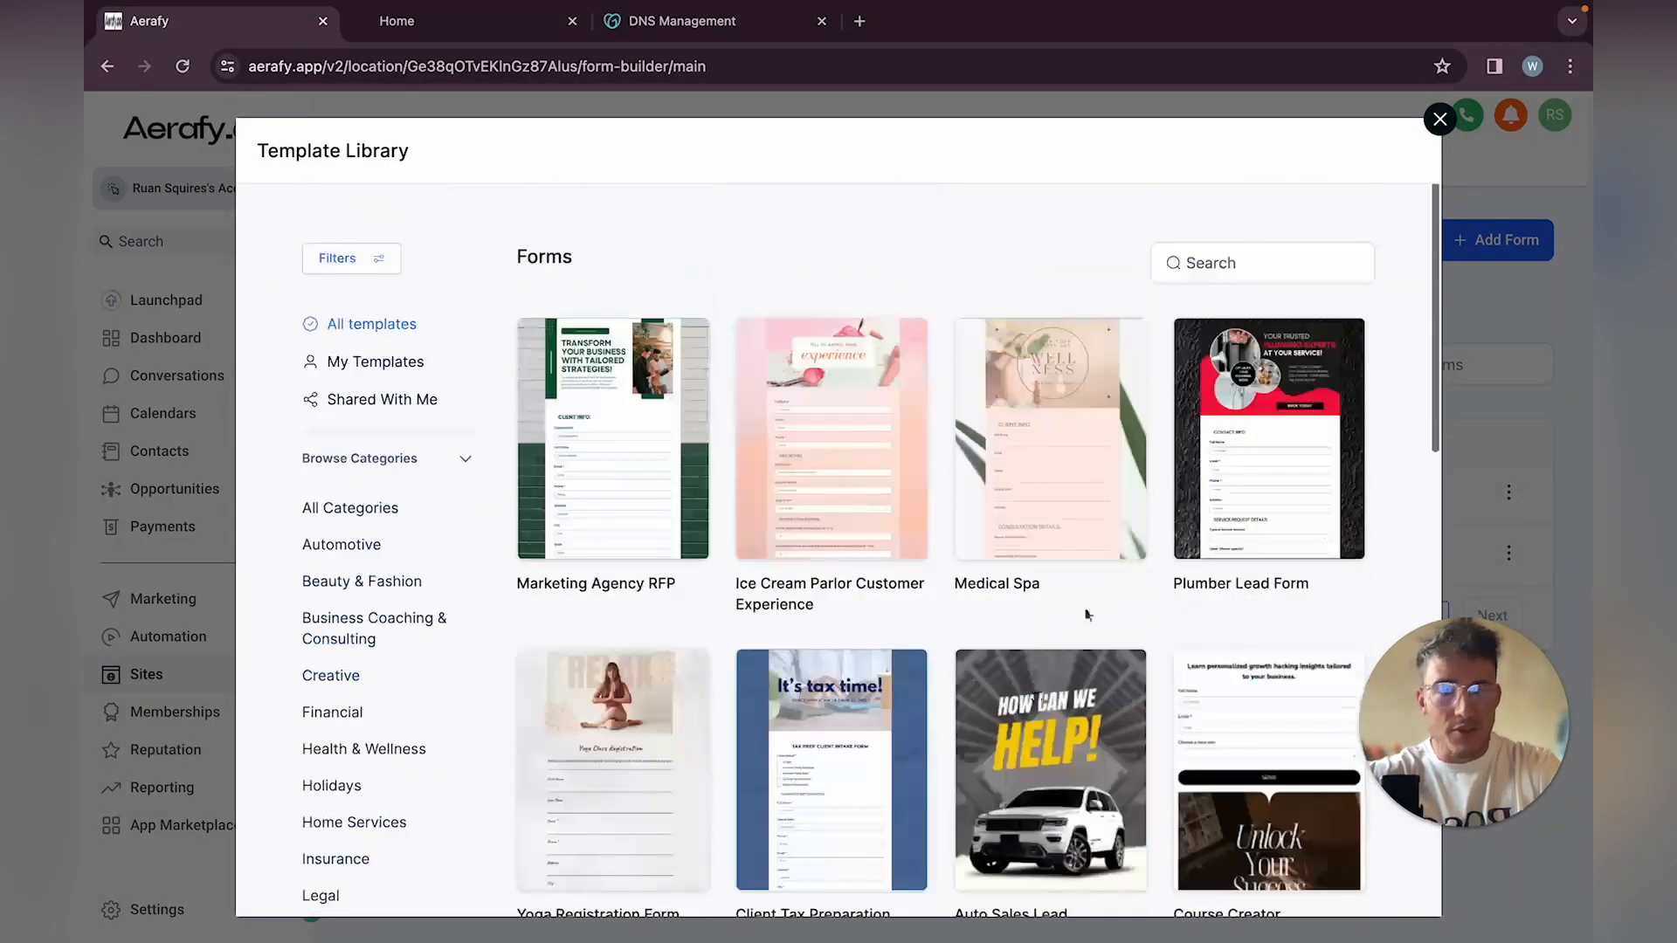
pyautogui.click(1439, 119)
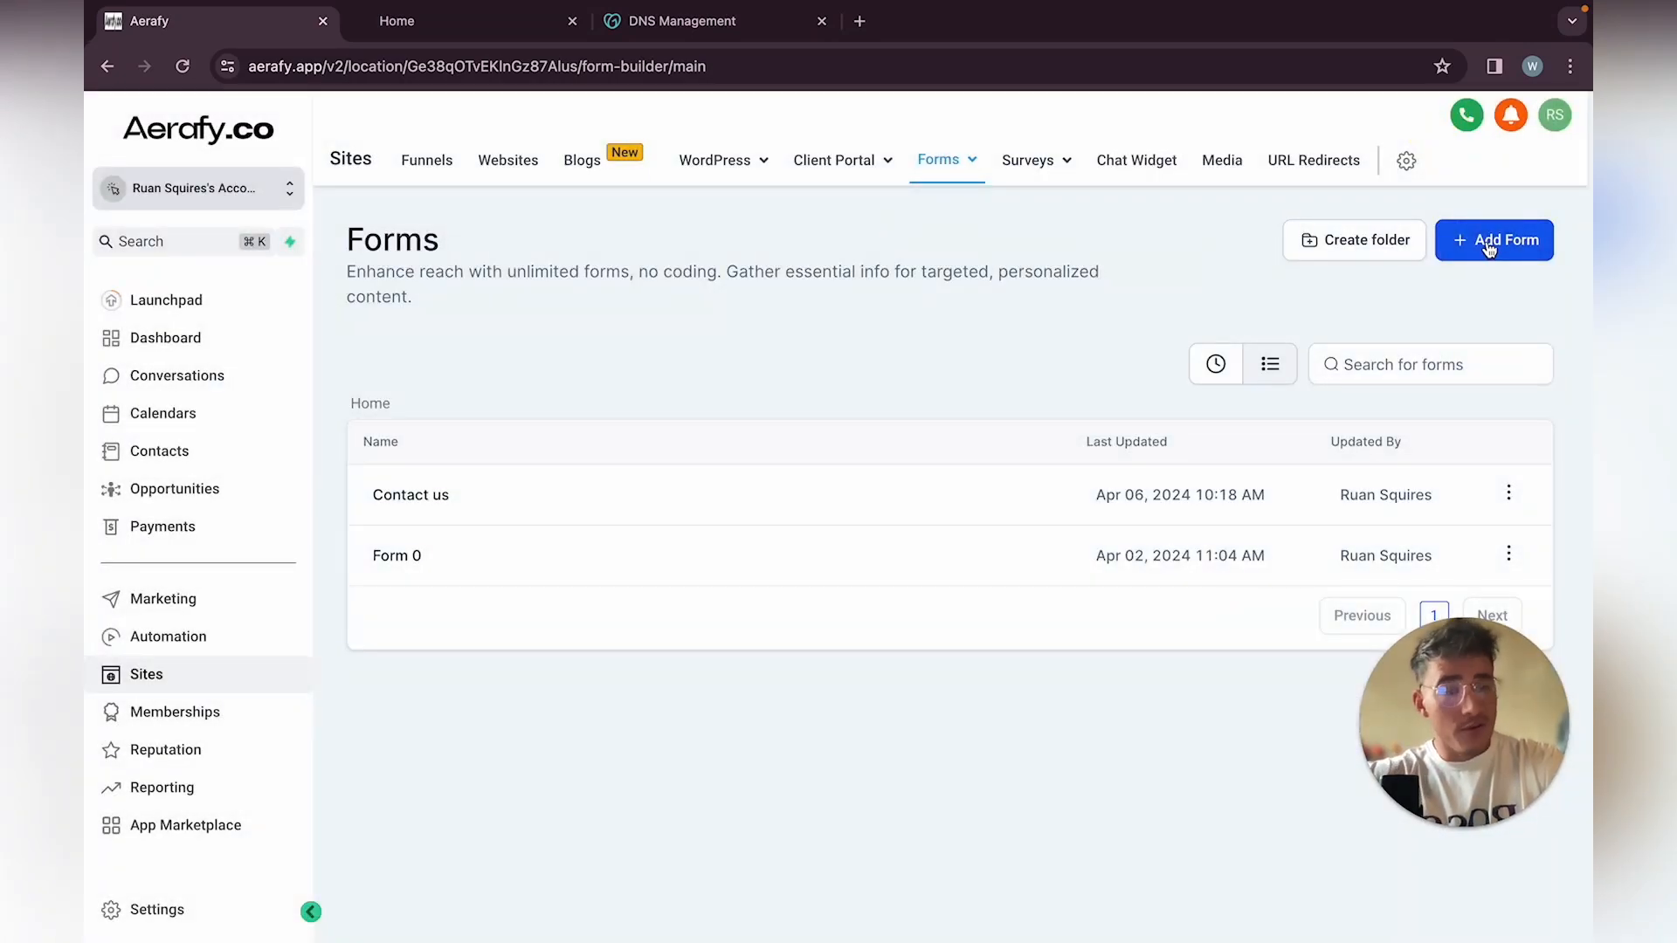
# Create a new form from scratch and name it "Onboarding Form"
pyautogui.click(1489, 248)
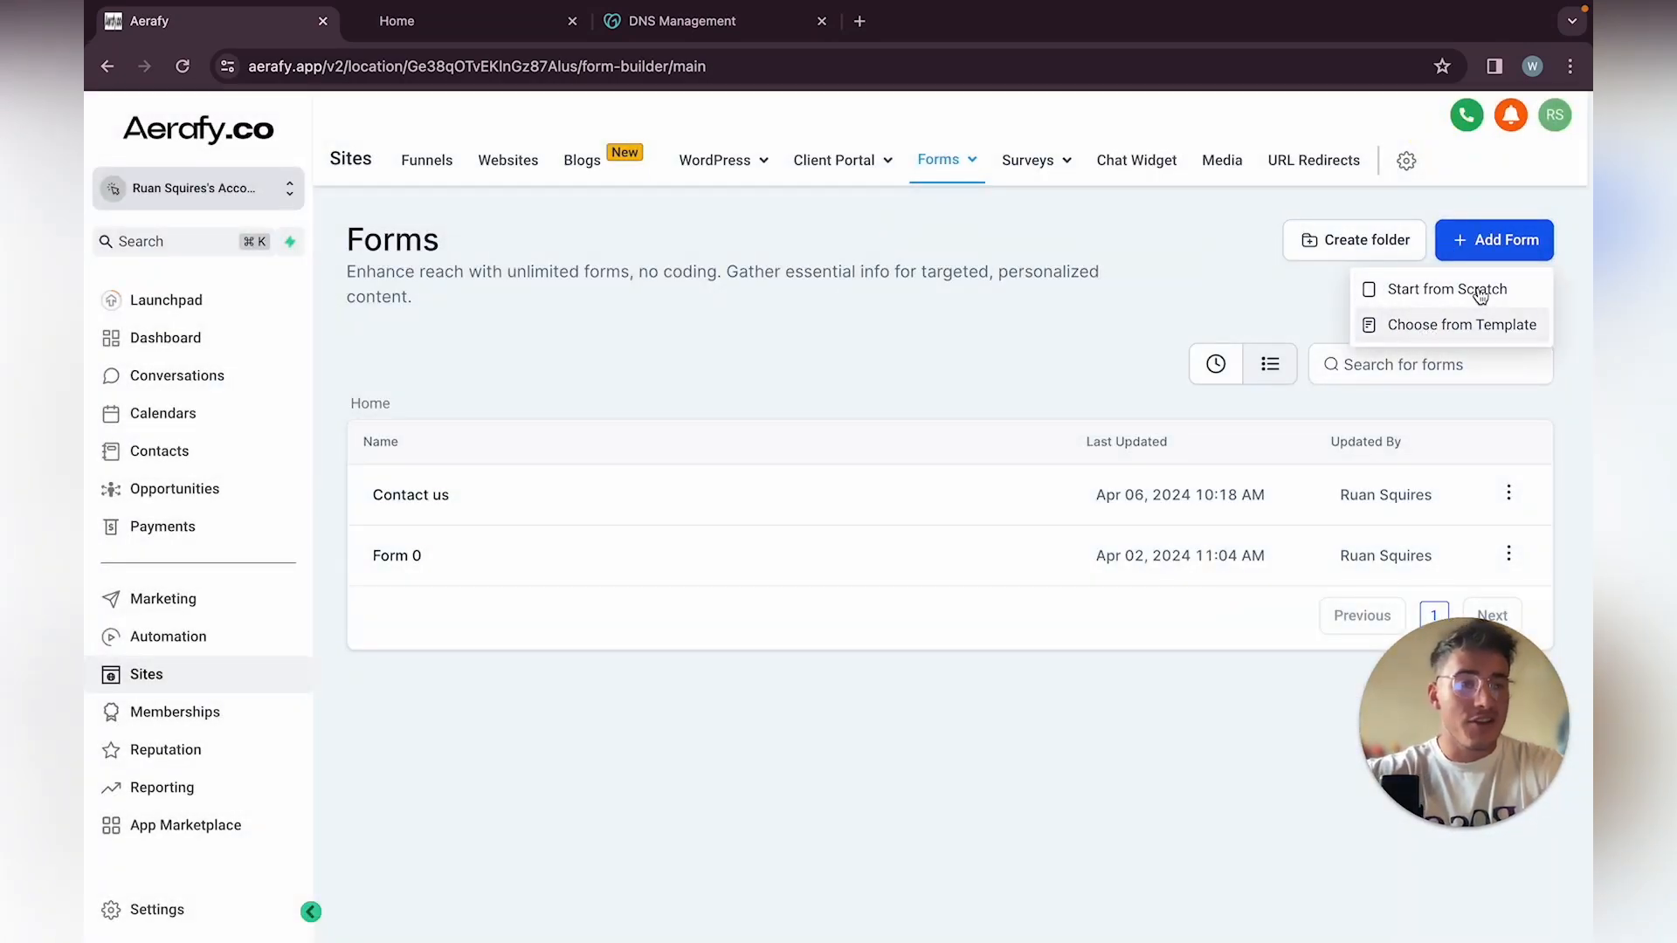
pyautogui.click(1445, 290)
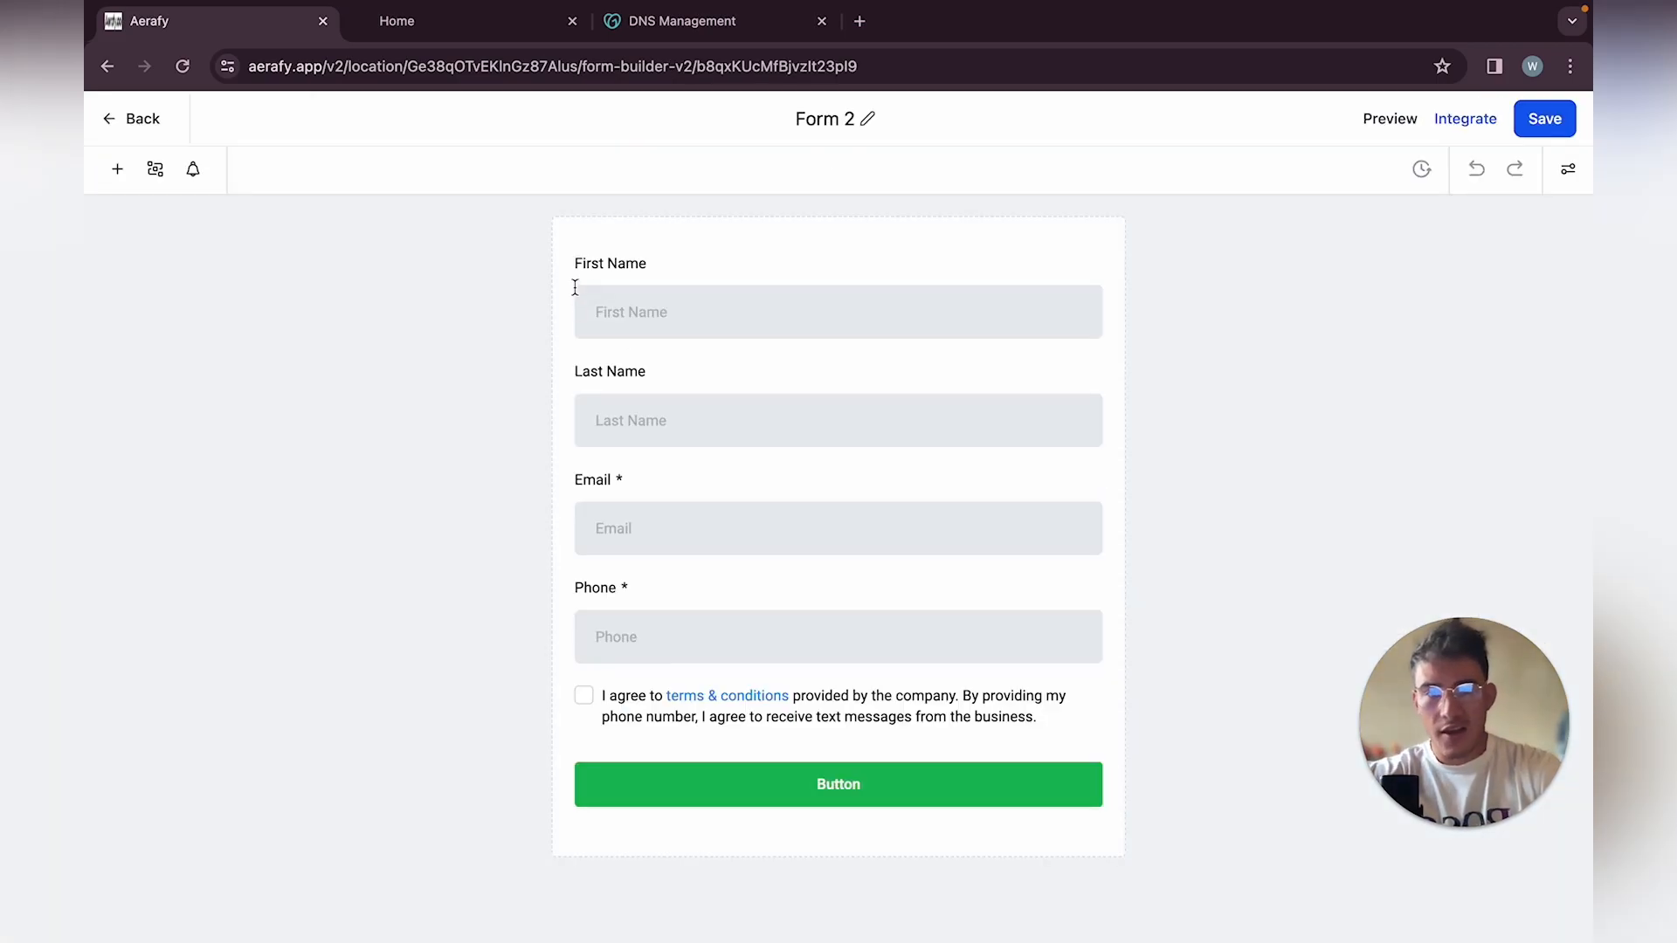
pyautogui.click(863, 117)
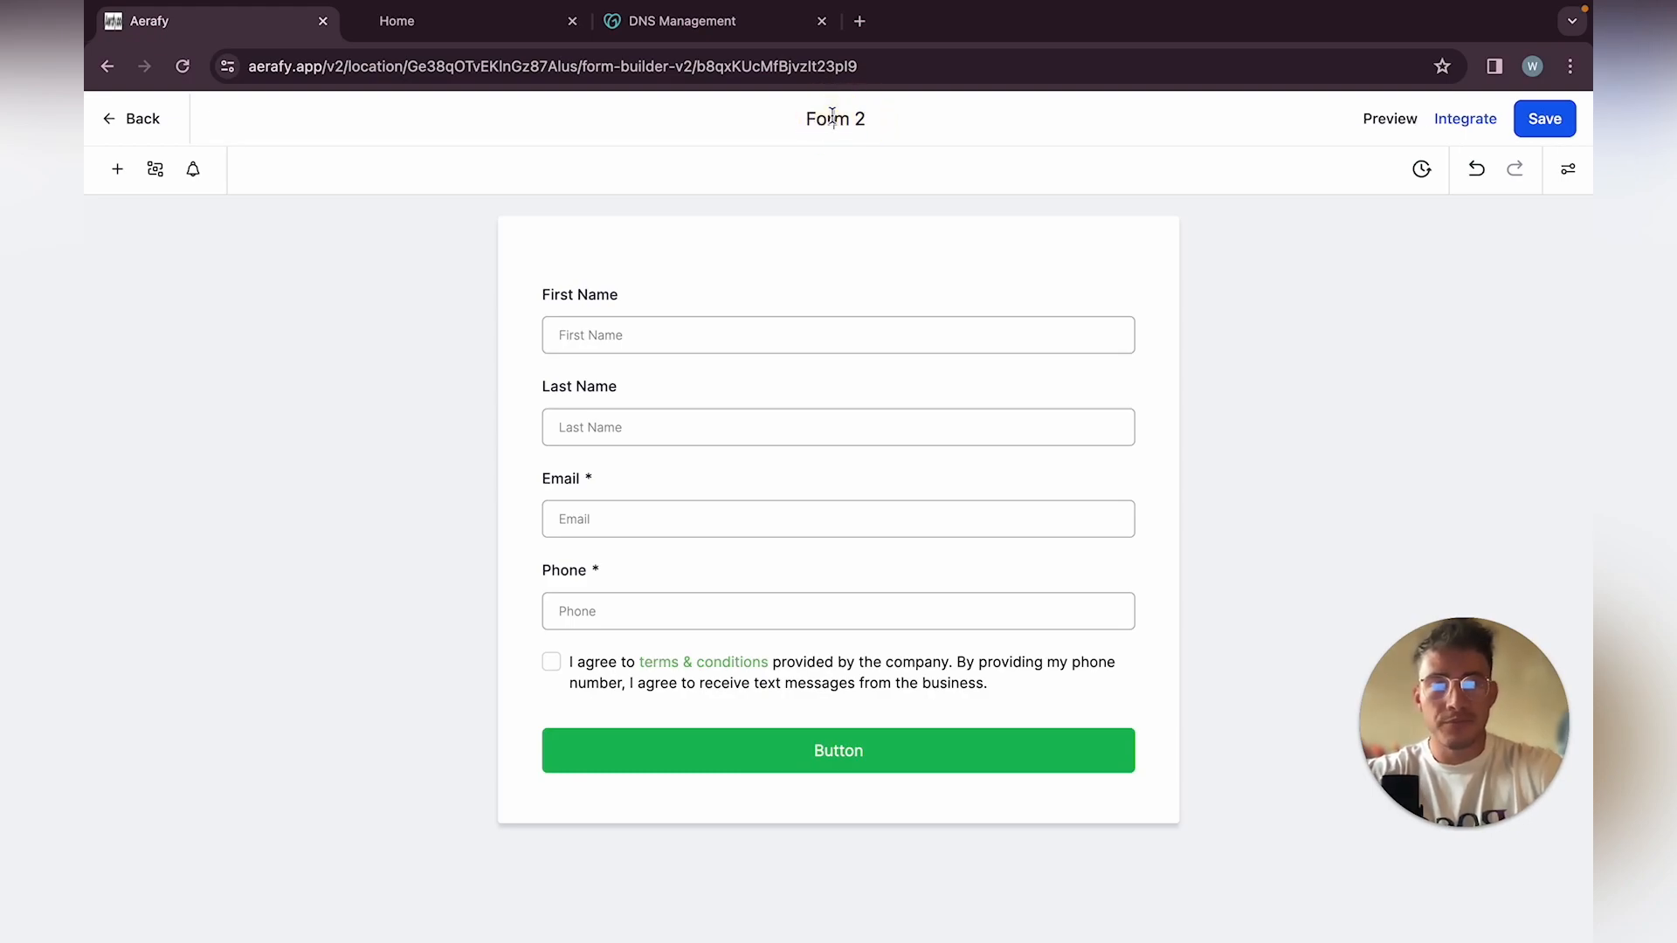
pyautogui.press('BackSpace')
pyautogui.press('BackSpace')
pyautogui.press('BackSpace')
pyautogui.press('BackSpace')
pyautogui.press('BackSpace')
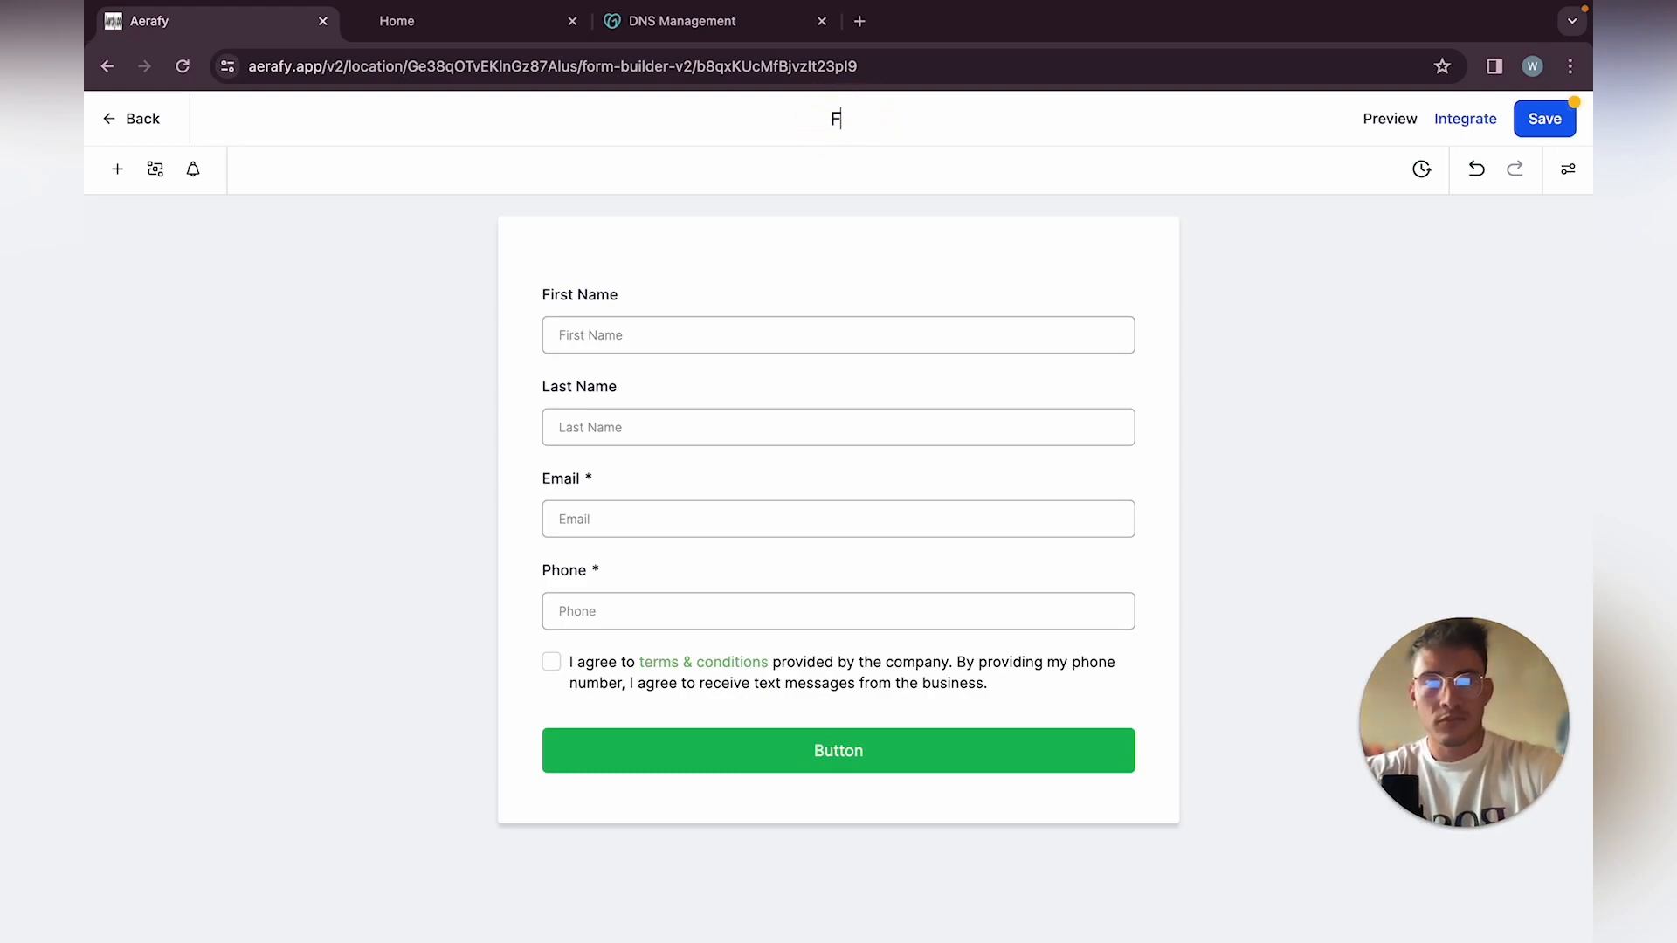
pyautogui.write('Onboardi')
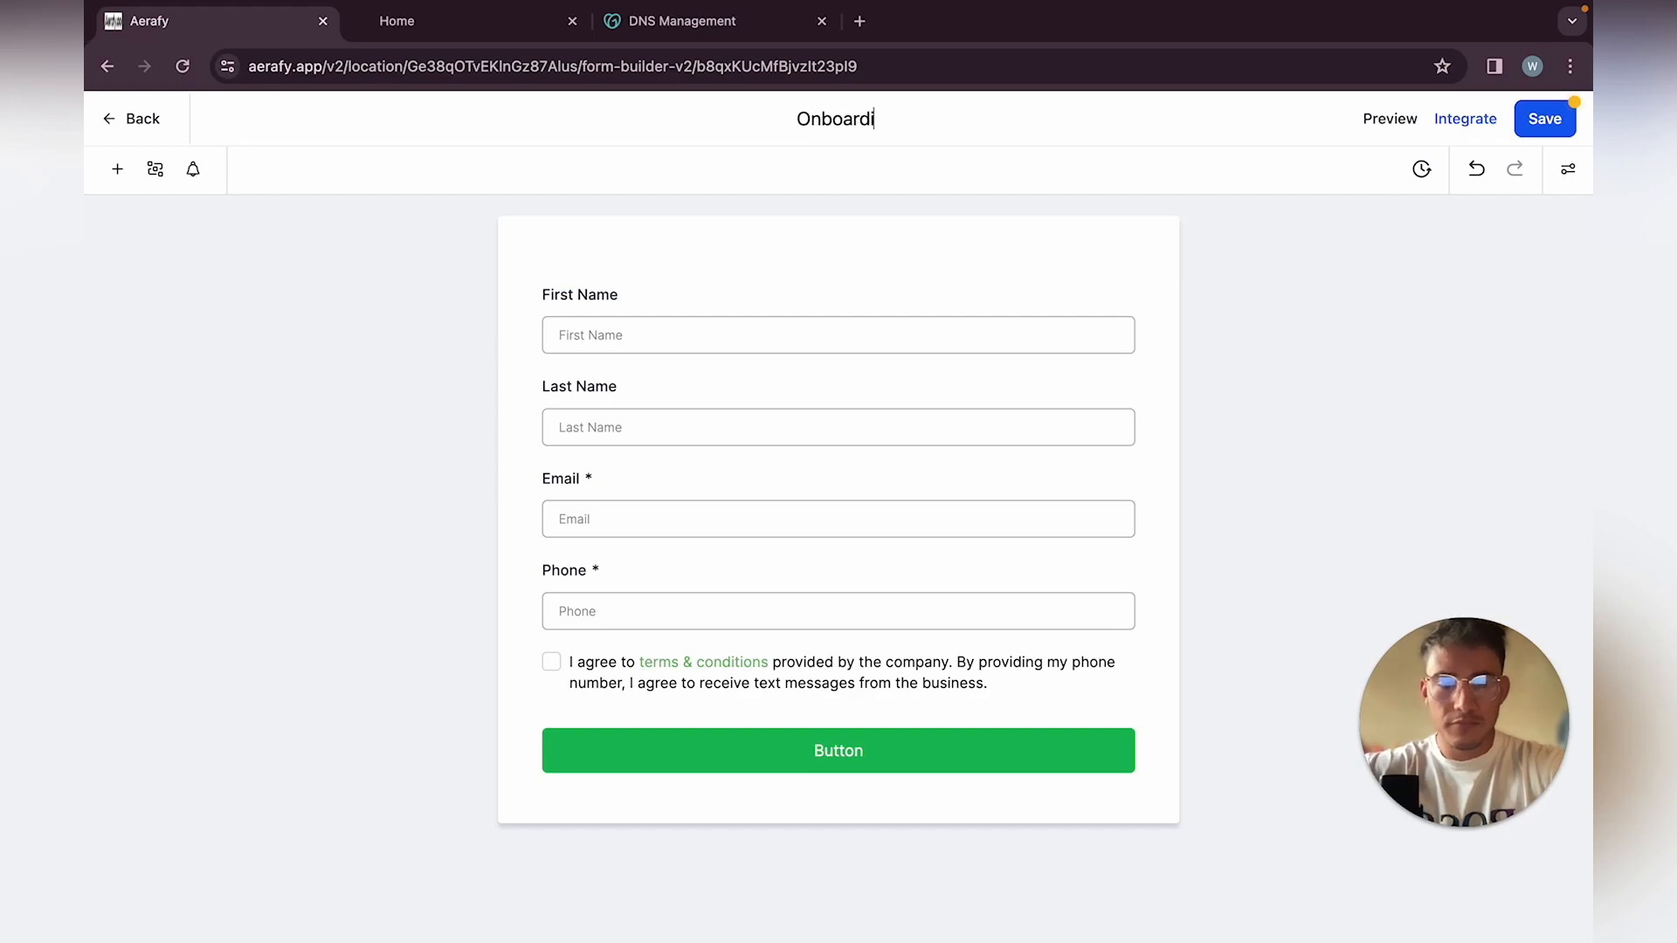
pyautogui.write('ng Form')
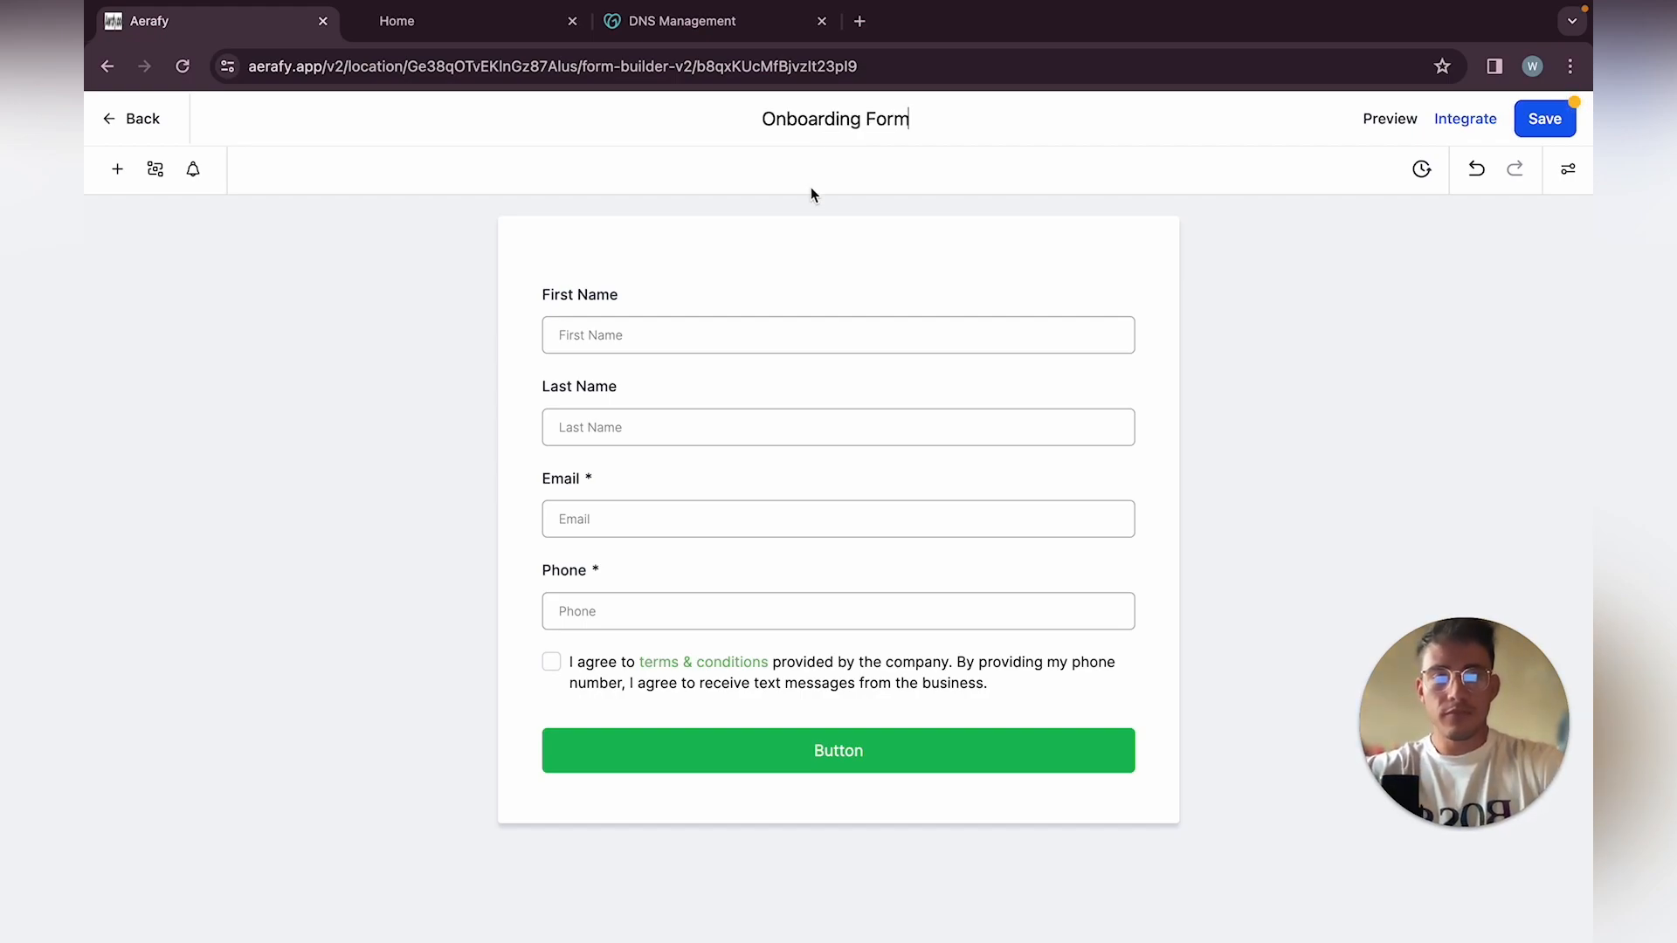
# Replace the form's First Name and Last Name fields with a single Full Name field above Email
pyautogui.click(572, 308)
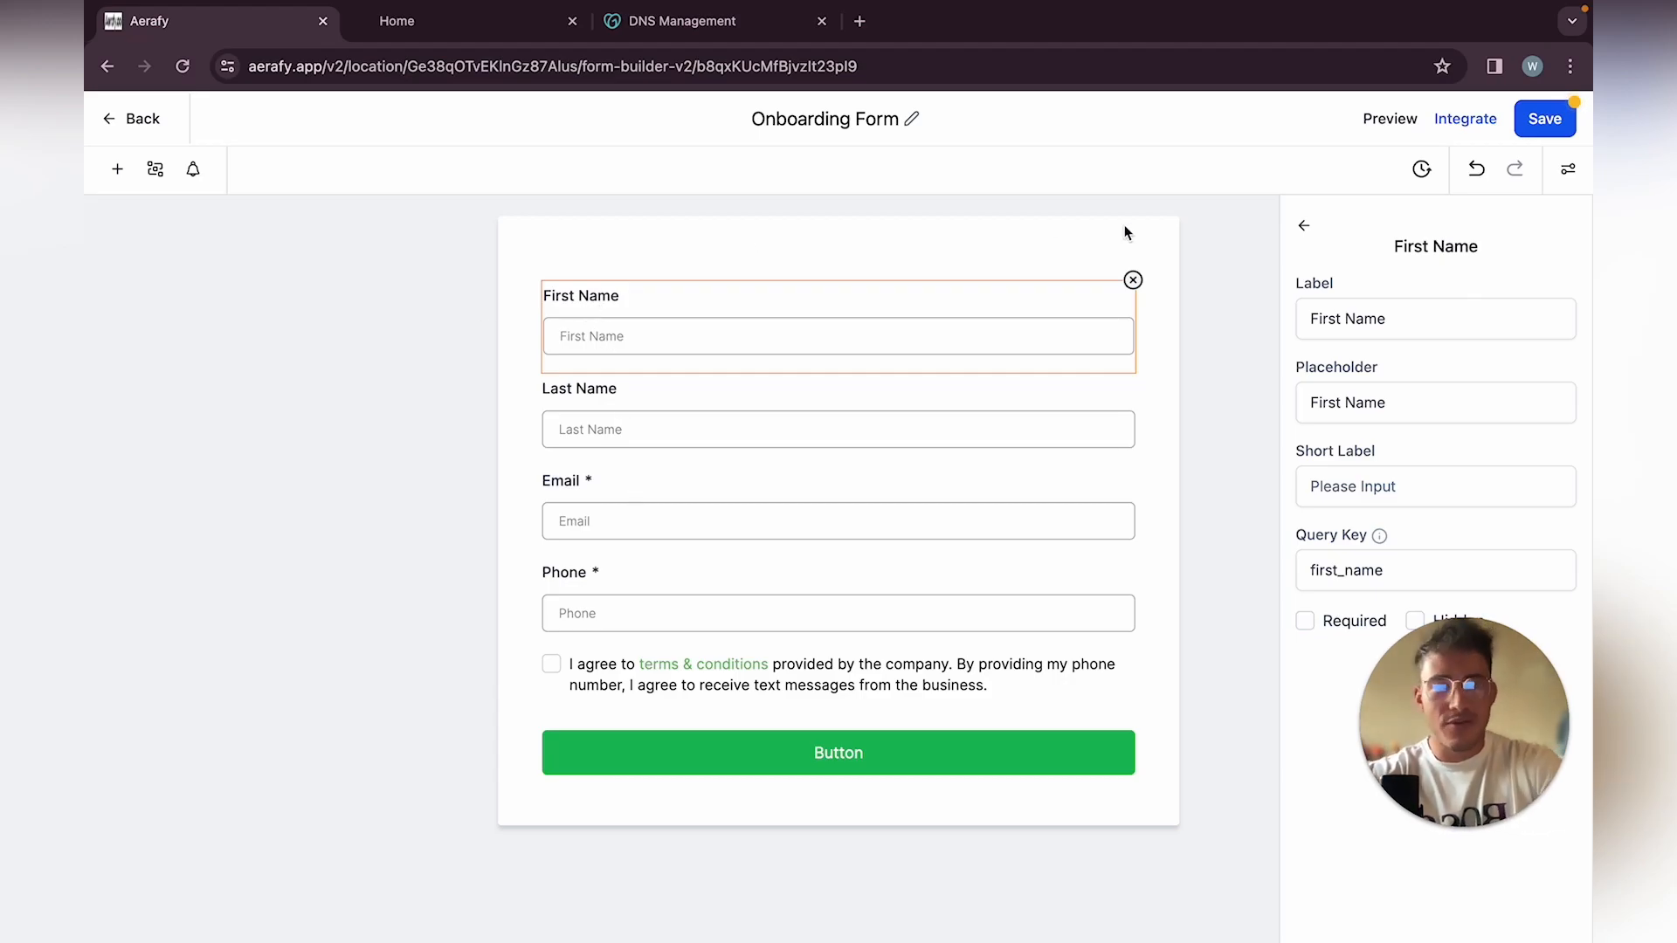
pyautogui.click(1133, 280)
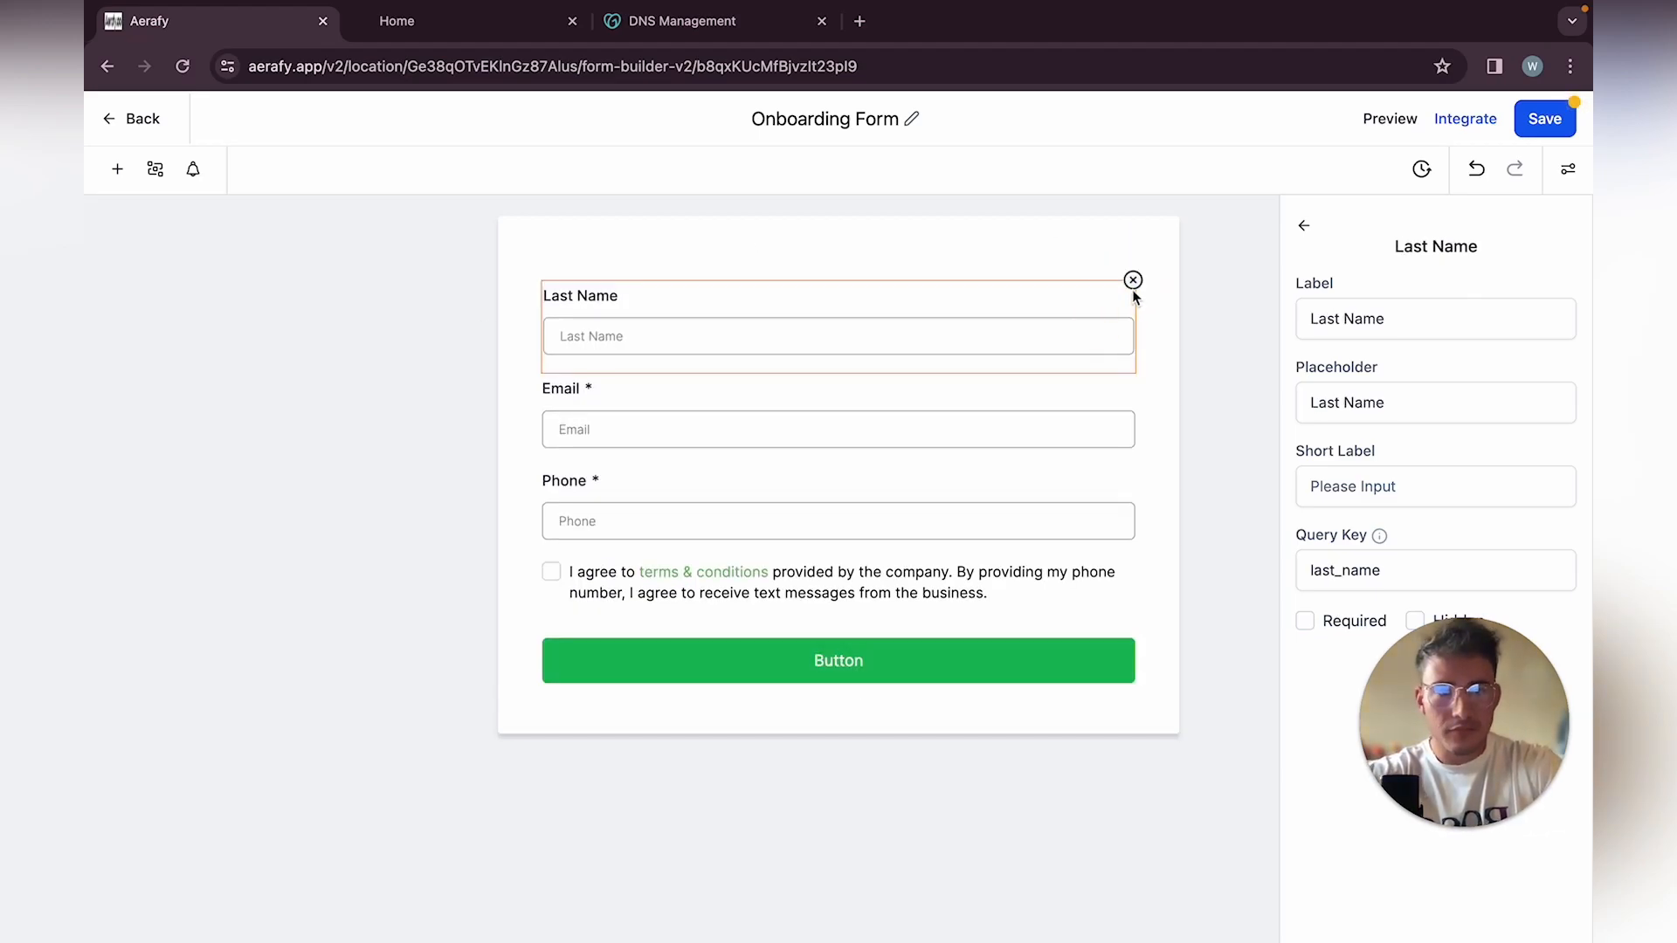
pyautogui.click(1133, 279)
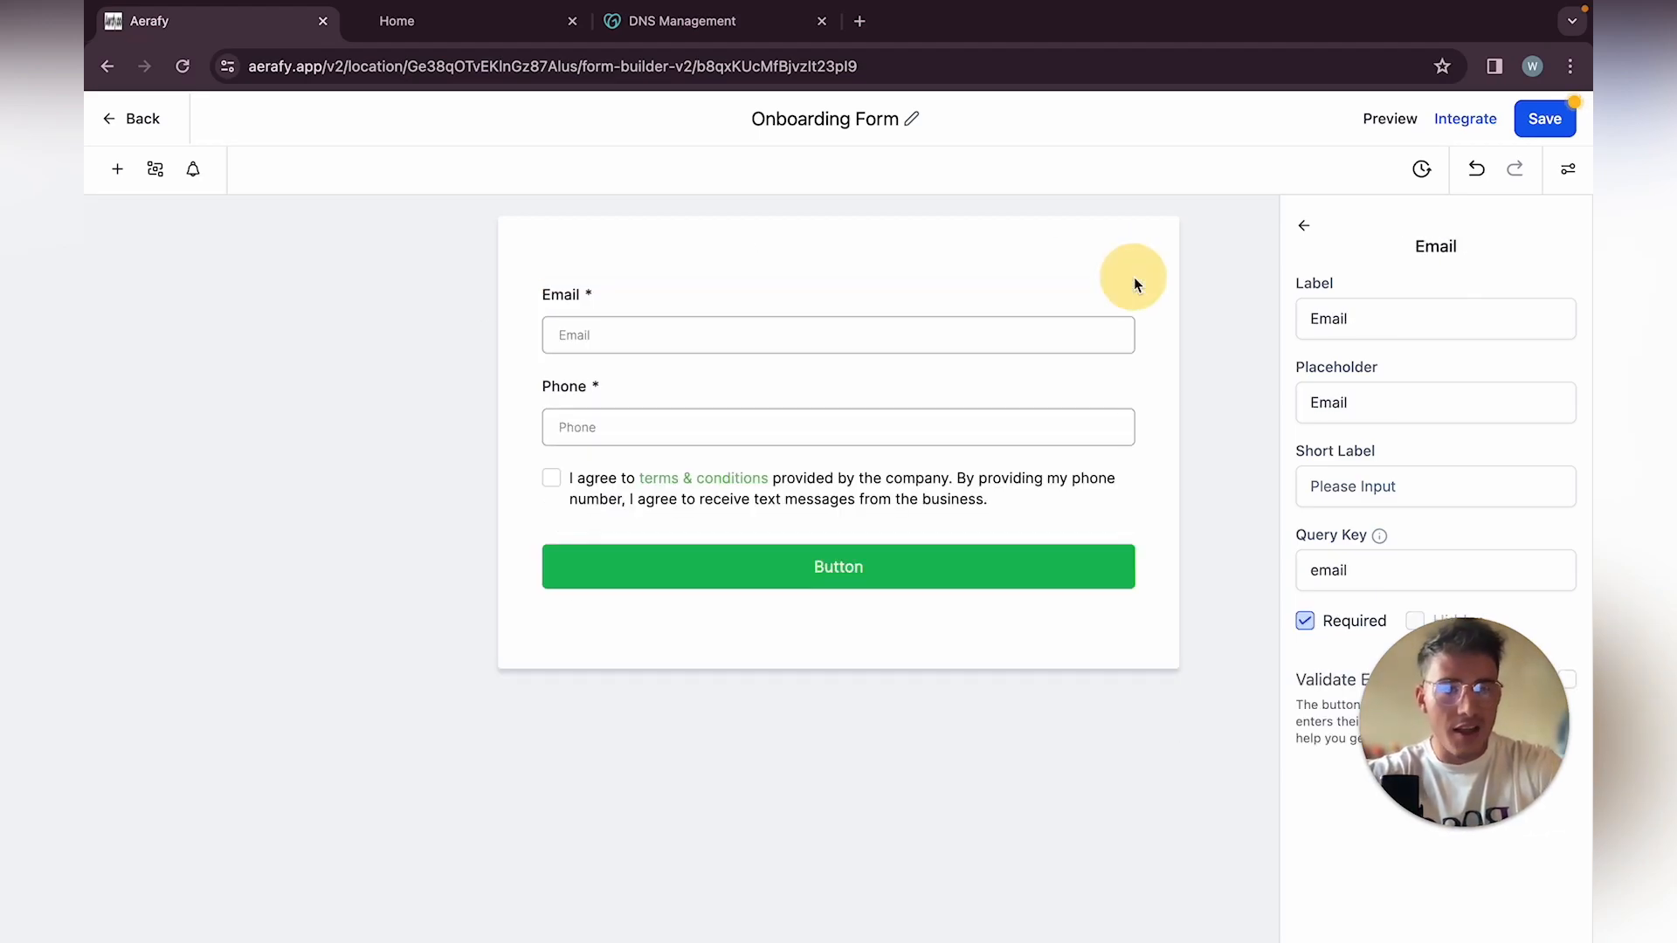
pyautogui.click(121, 169)
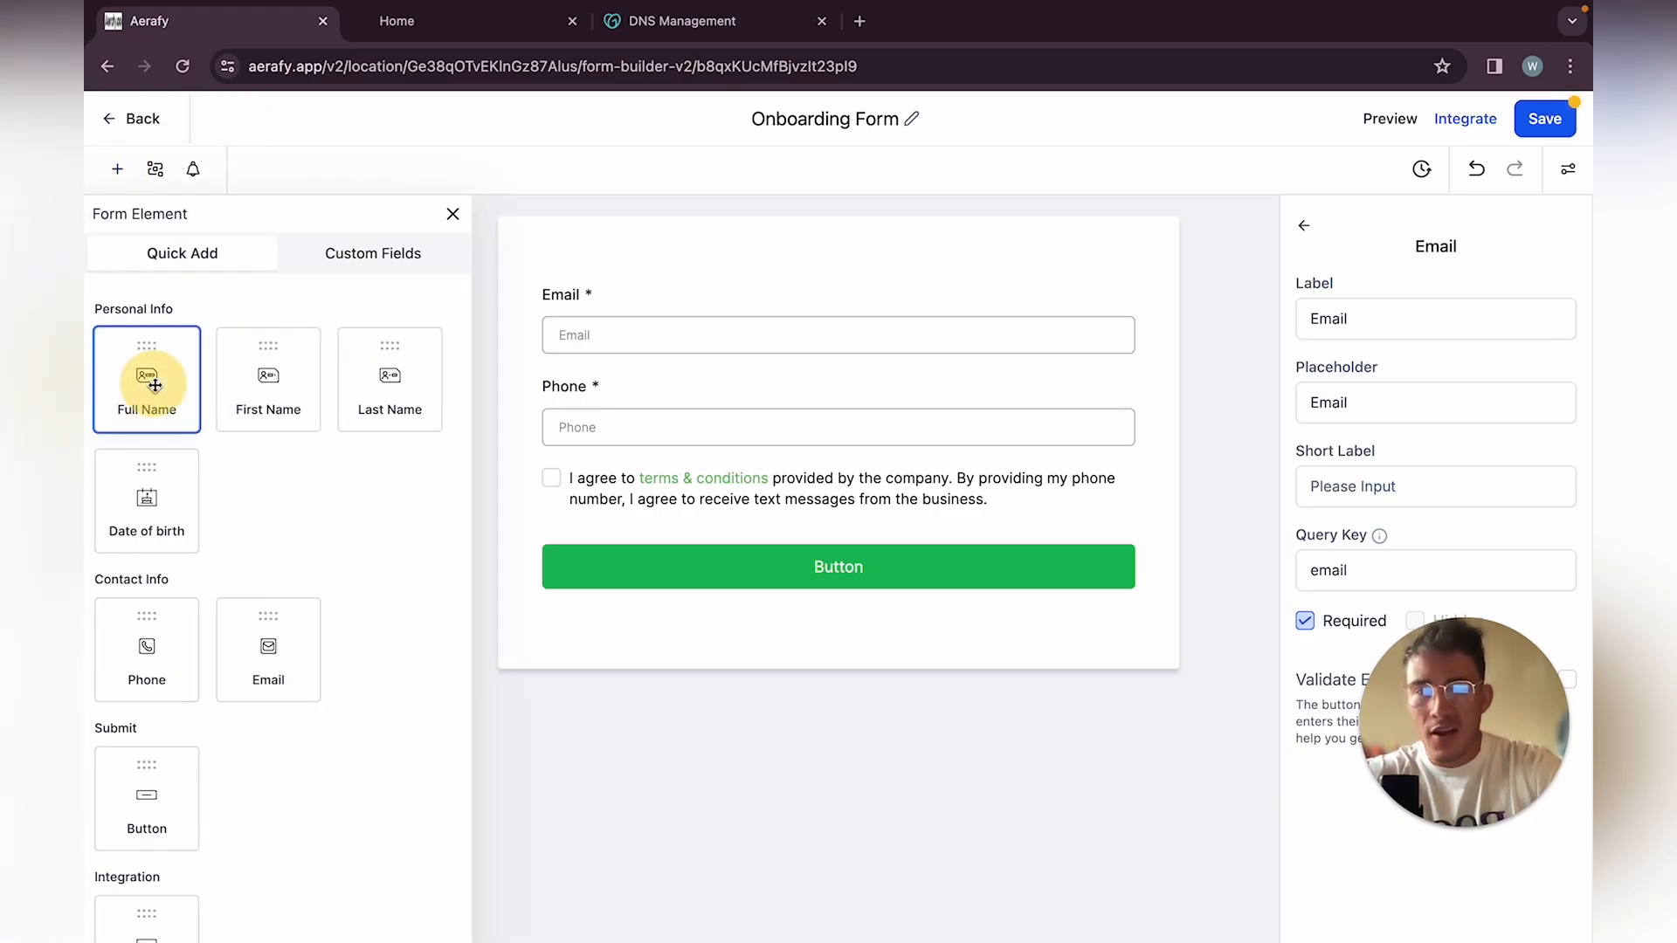
pyautogui.moveTo(153, 383); pyautogui.dragTo(683, 333)
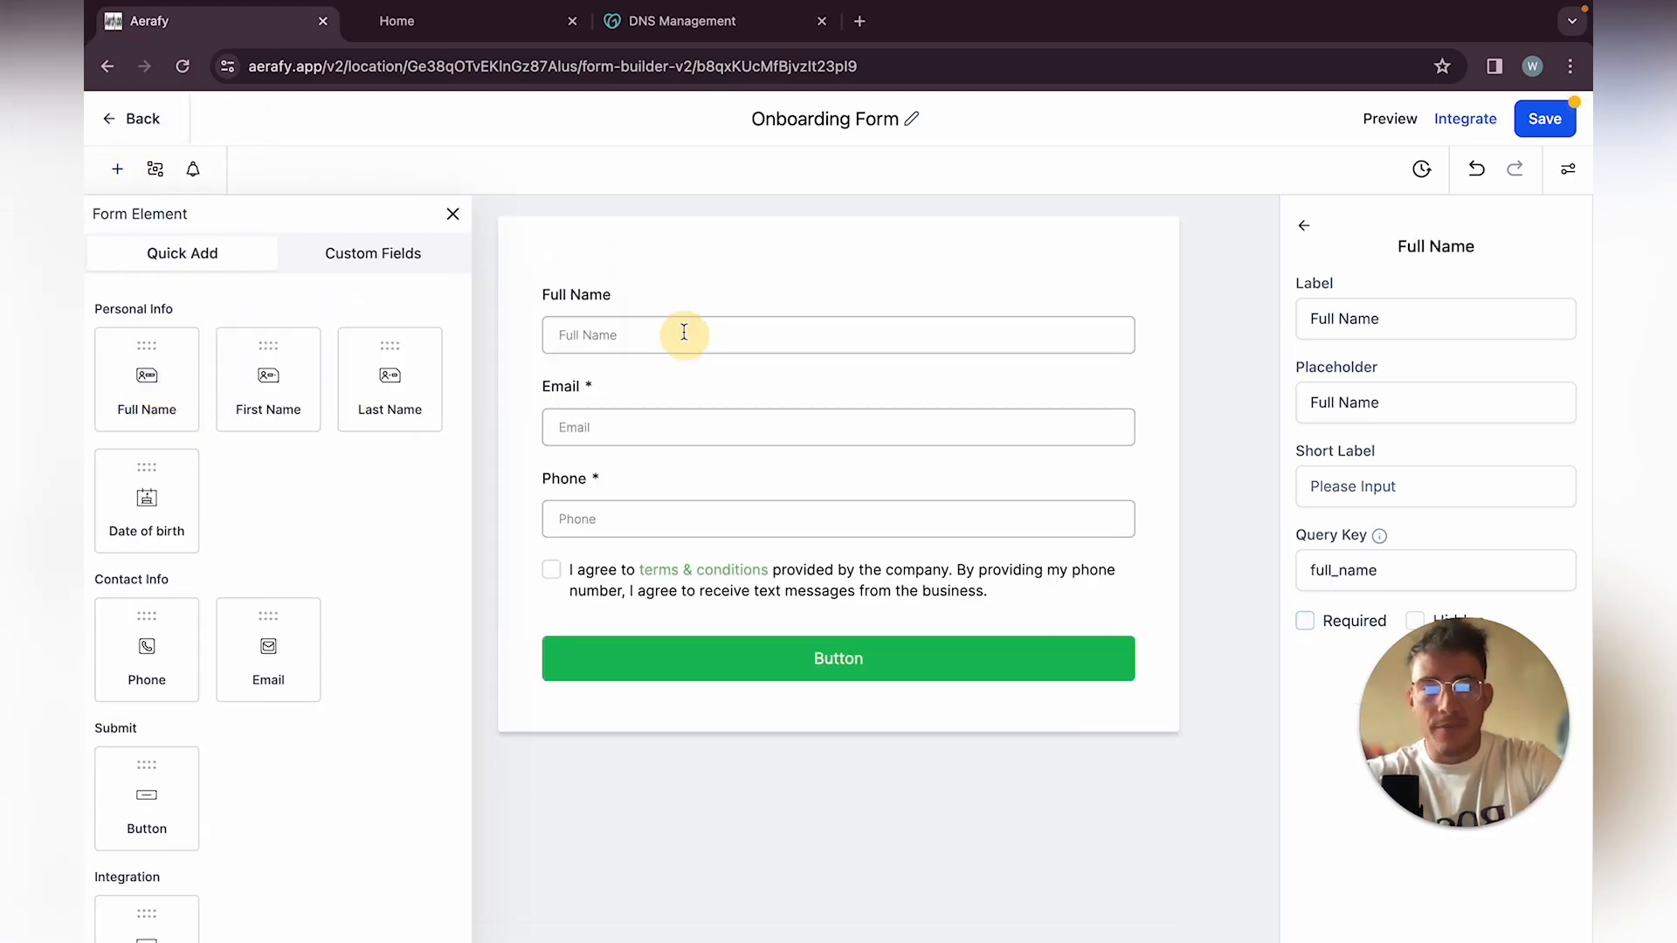
# Add an Image element to the form above the Full Name field
pyautogui.scroll(-5, 208, 847)
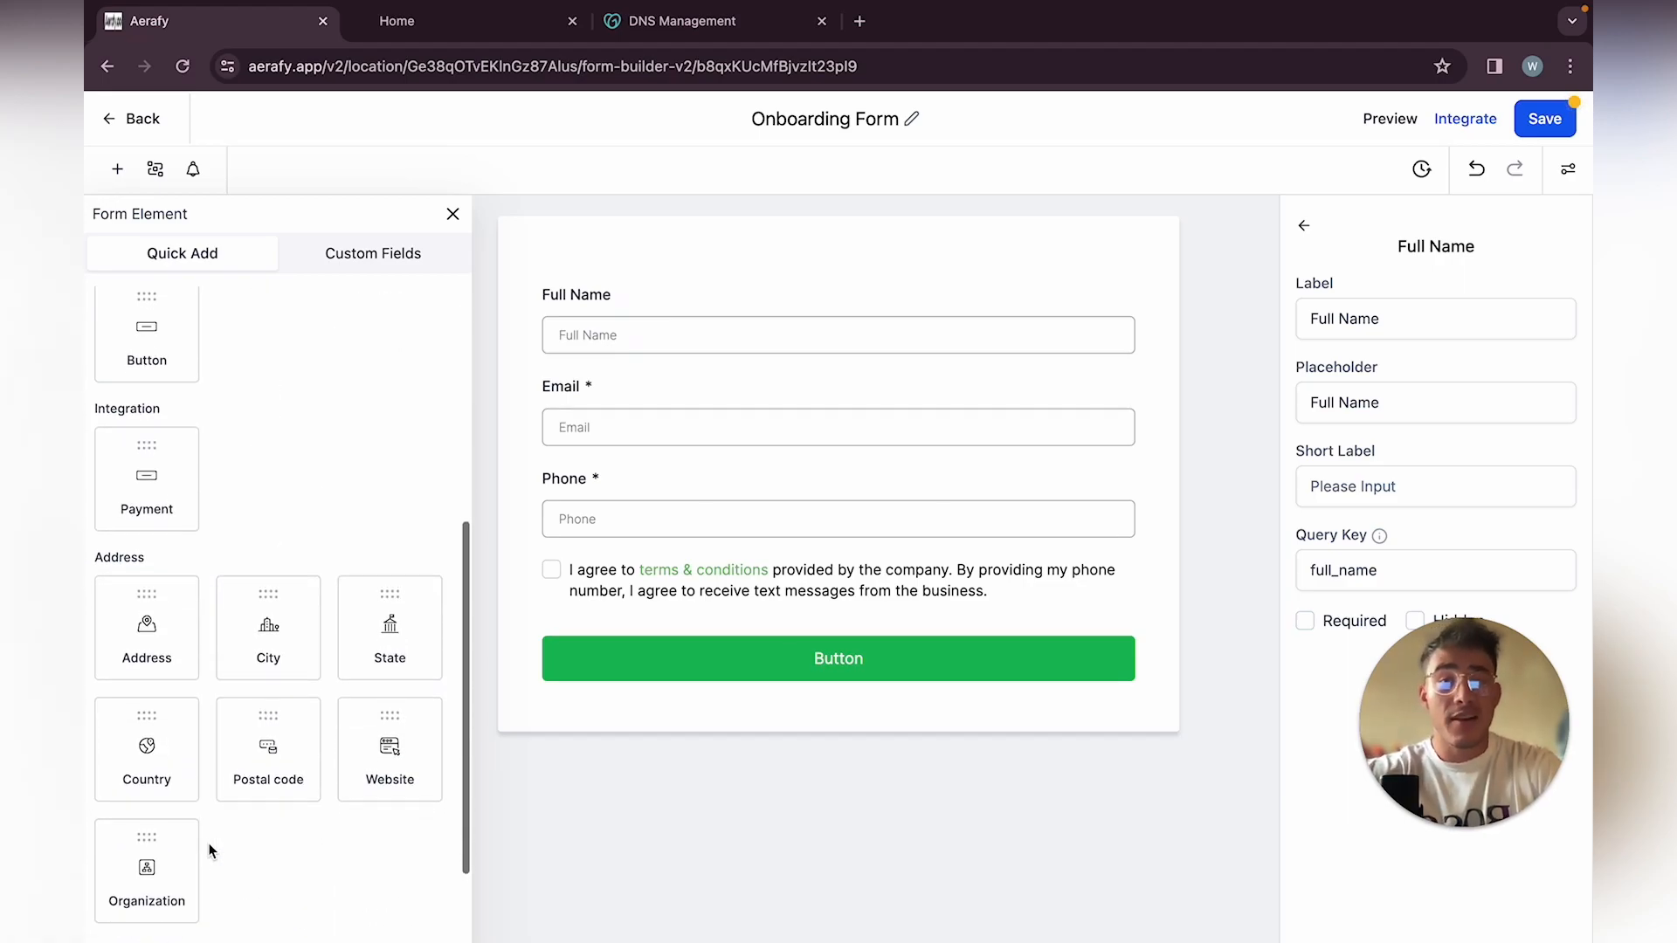
pyautogui.scroll(-3, 210, 851)
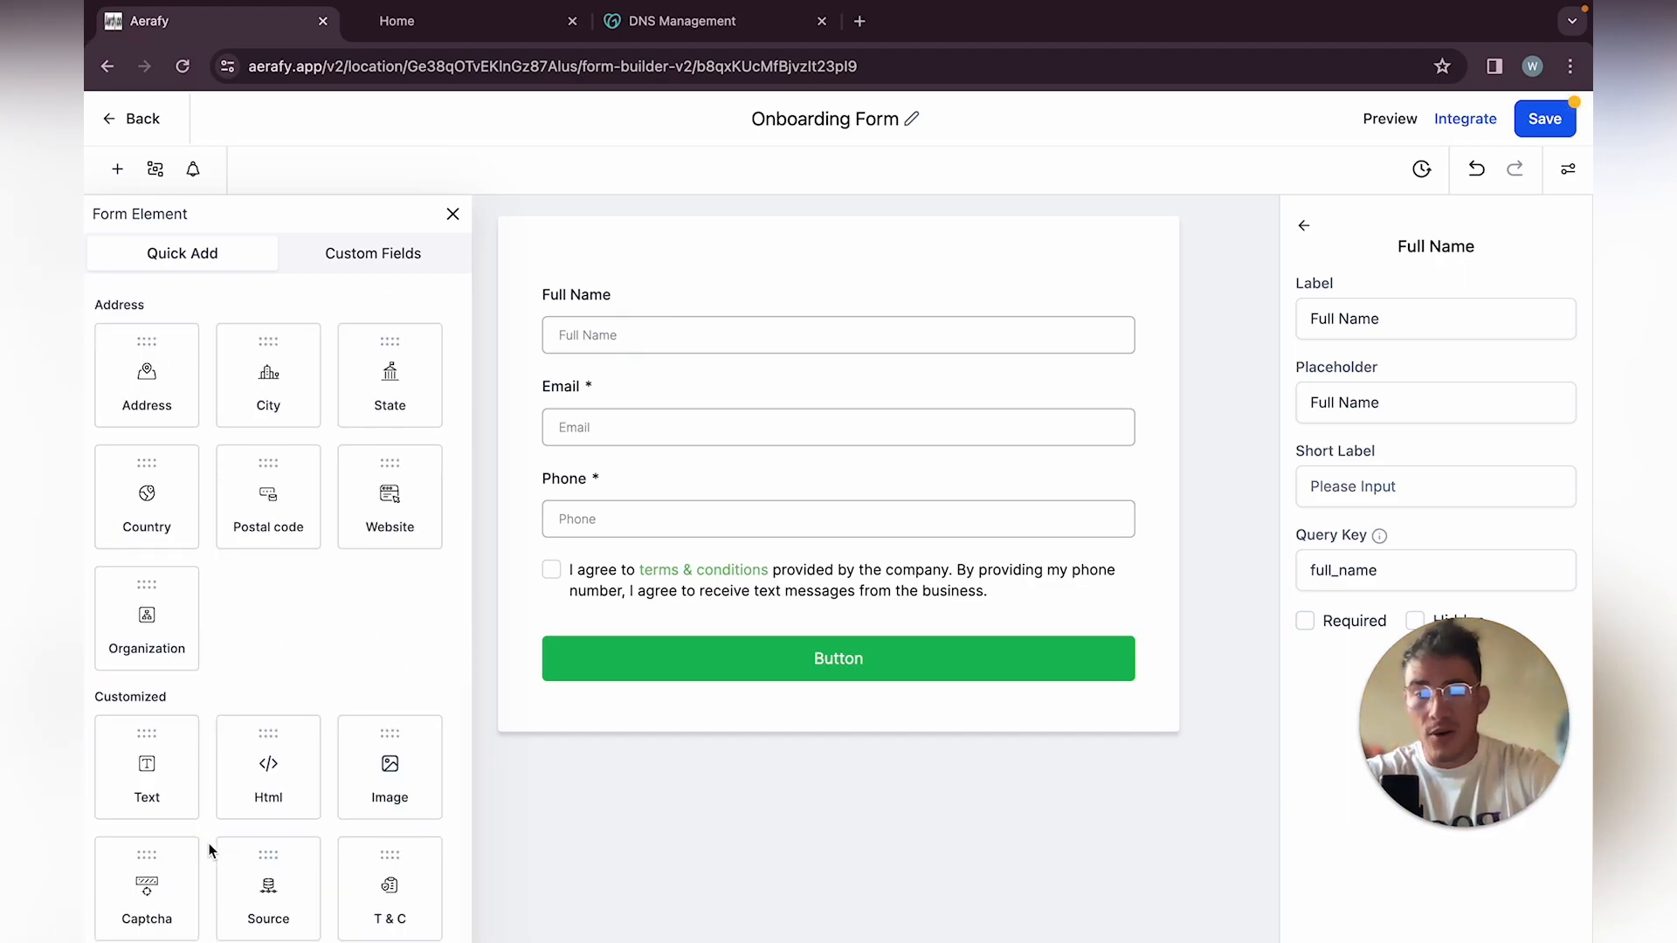
pyautogui.moveTo(390, 762); pyautogui.dragTo(663, 285)
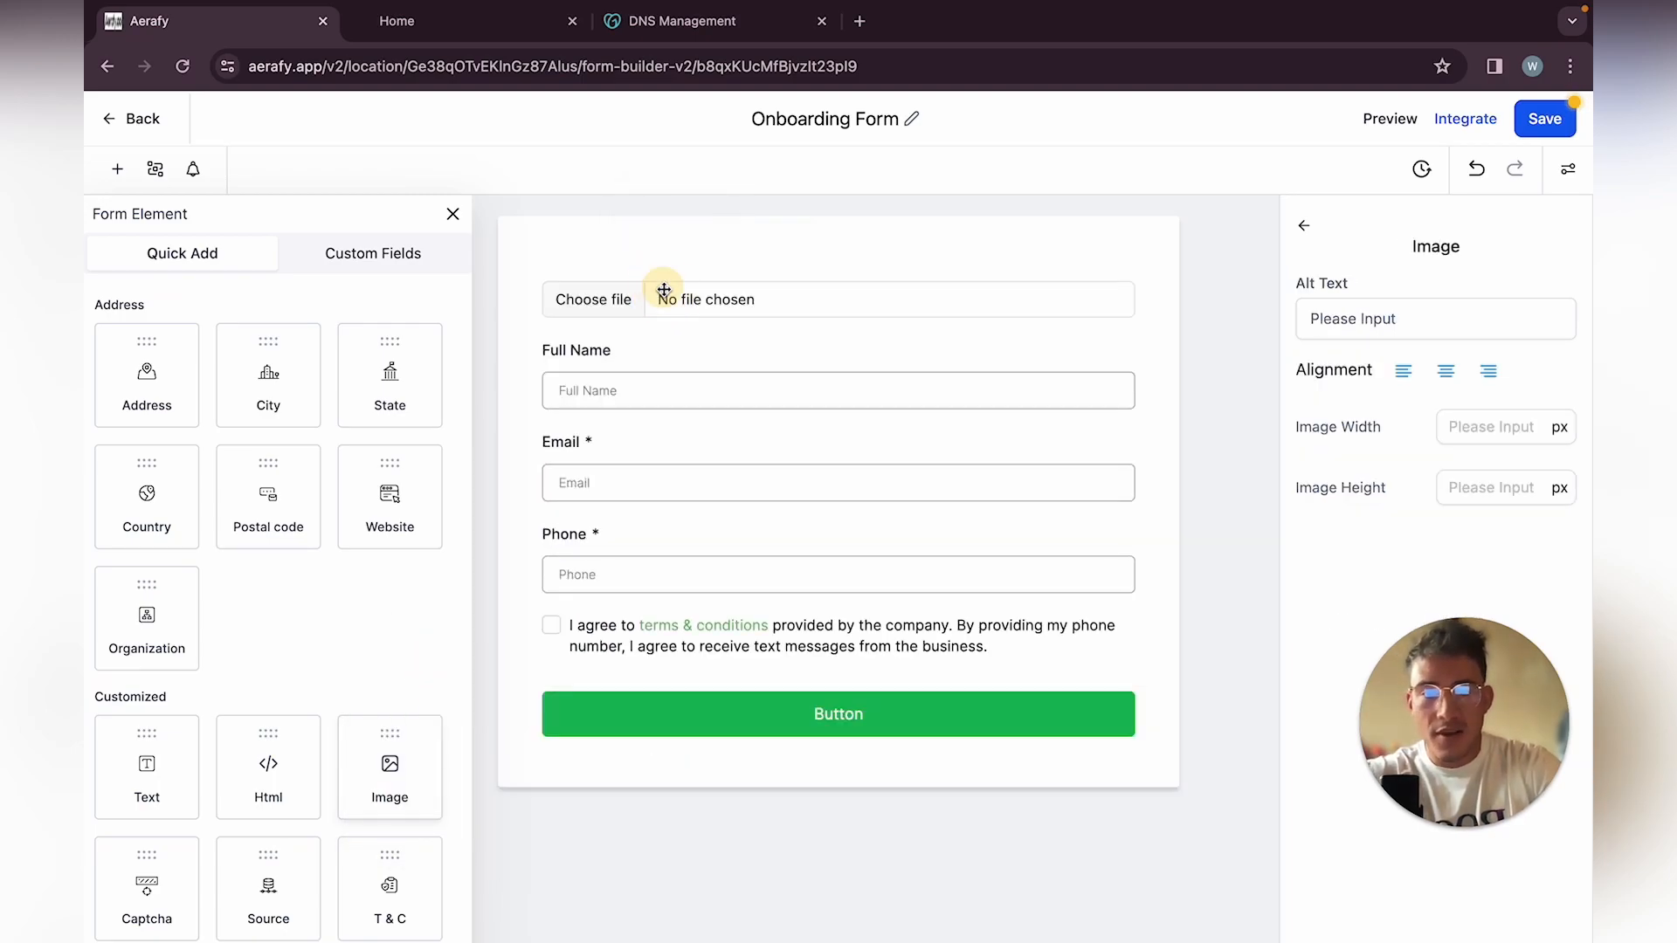
pyautogui.click(596, 305)
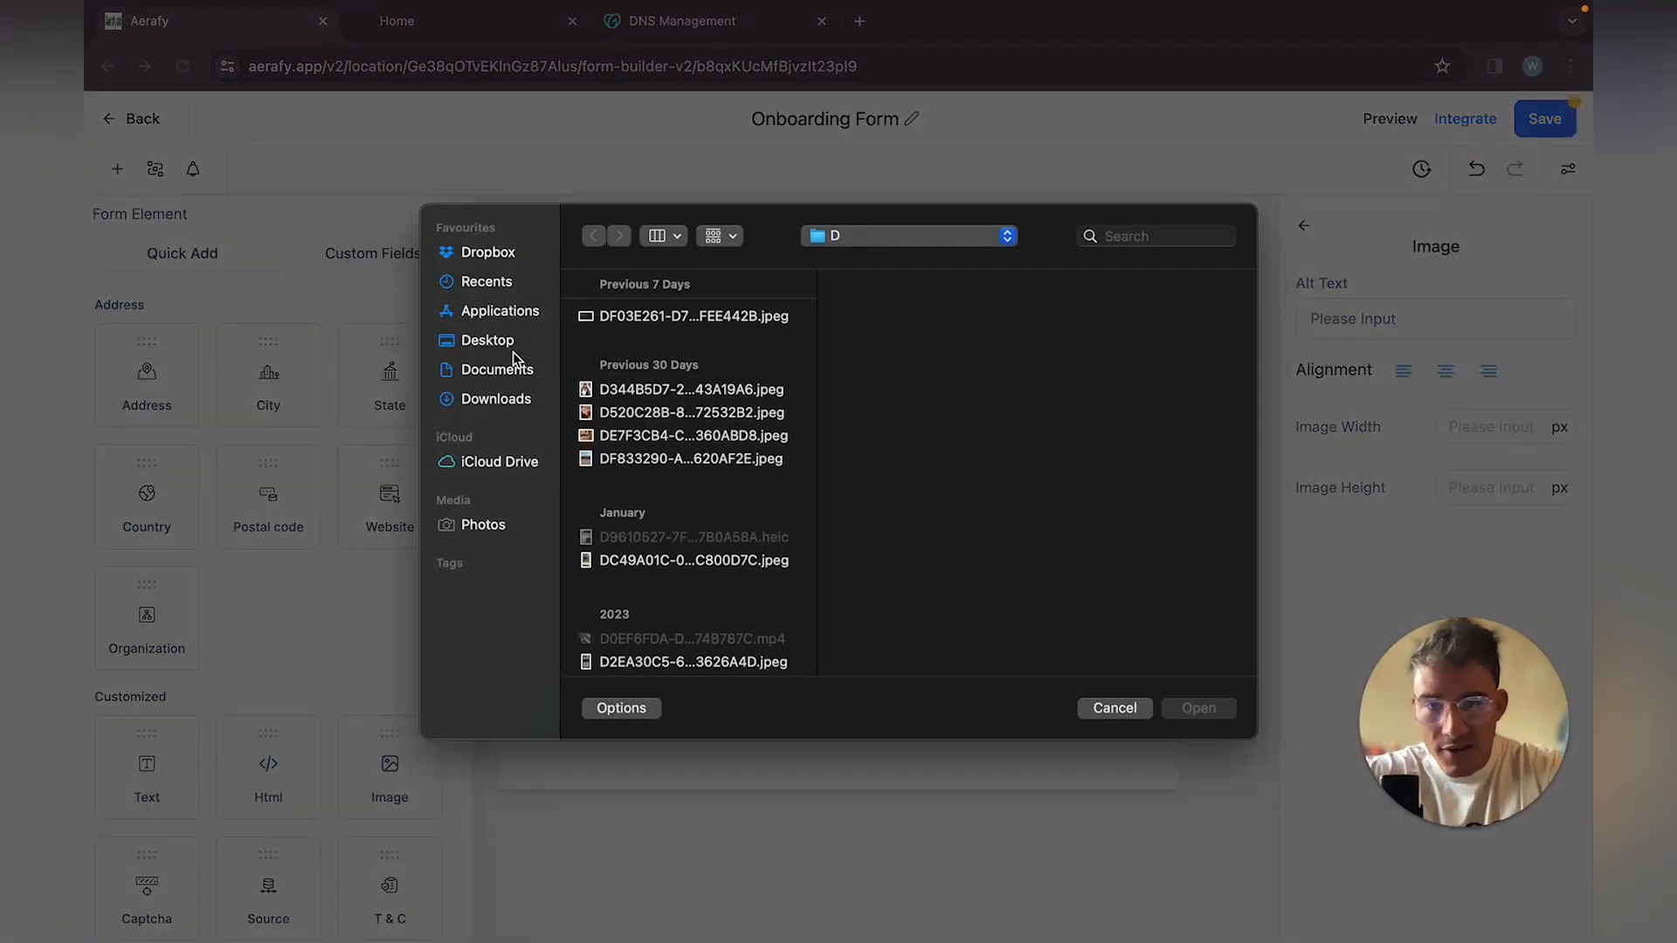
pyautogui.click(510, 343)
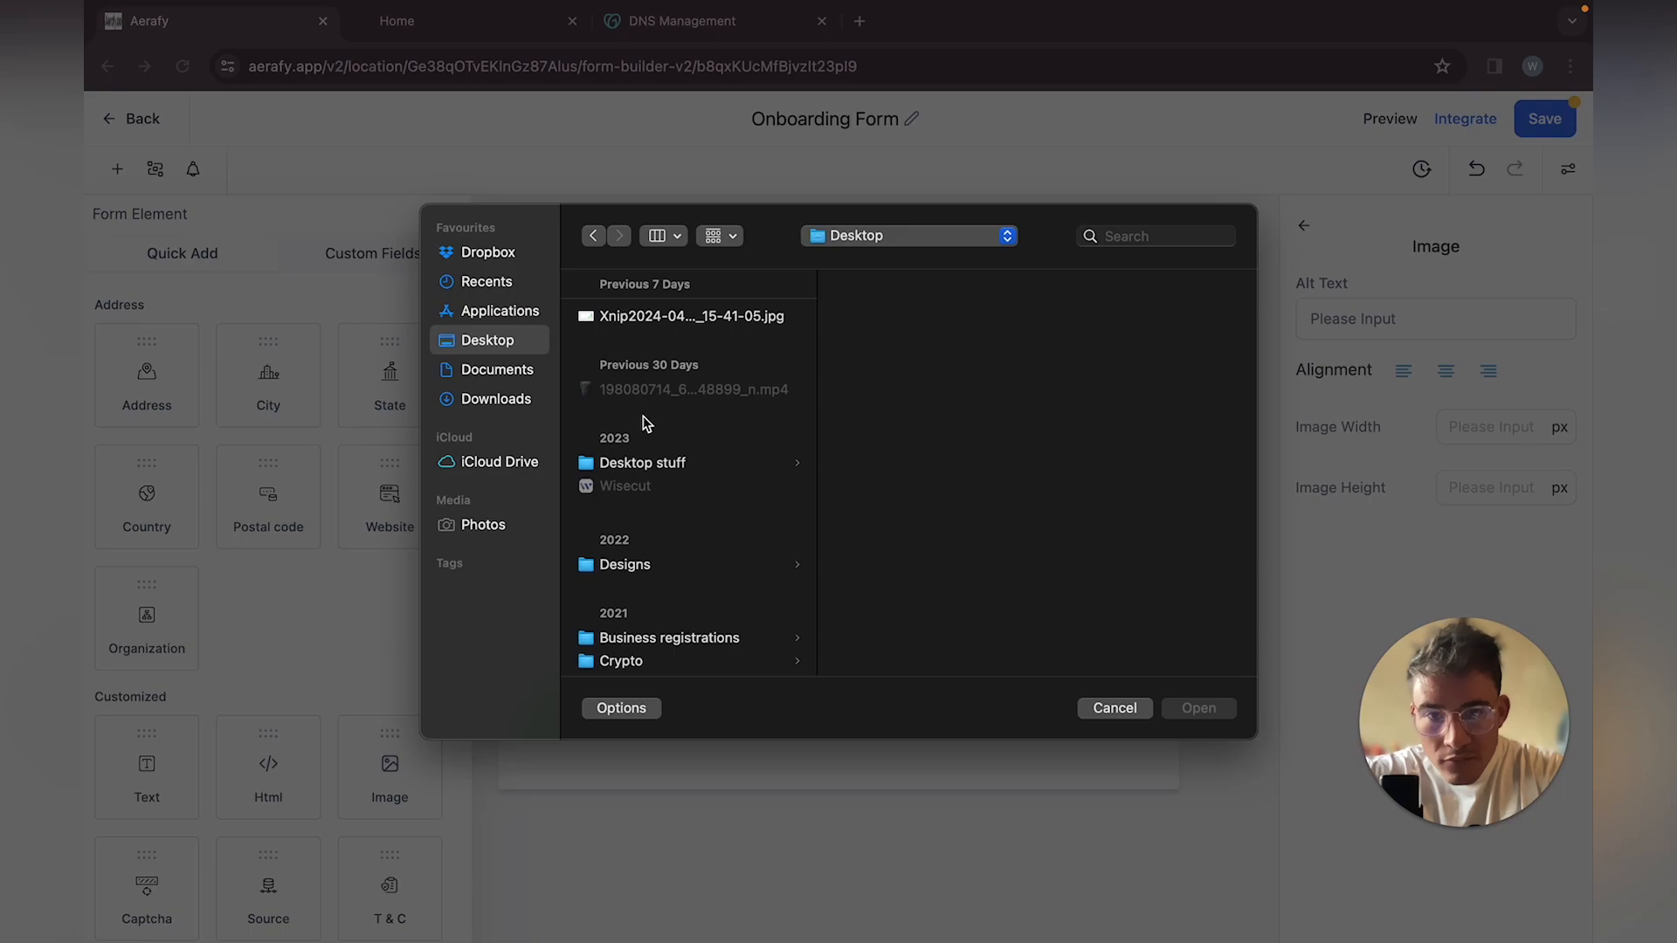
pyautogui.click(650, 313)
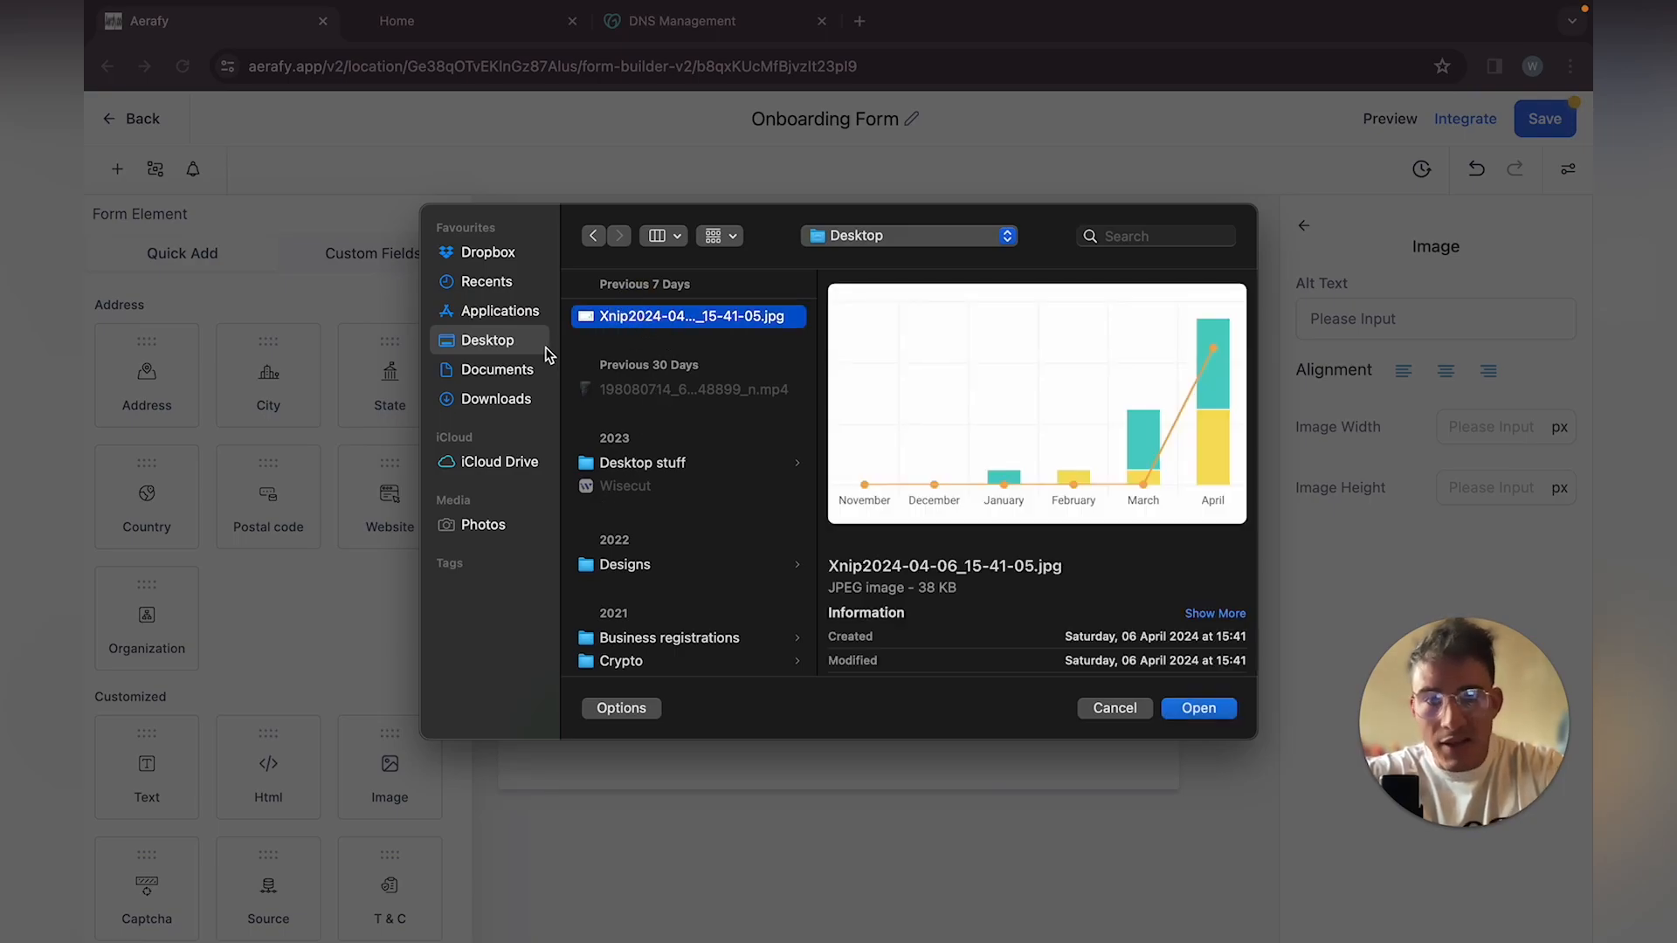
pyautogui.click(1114, 708)
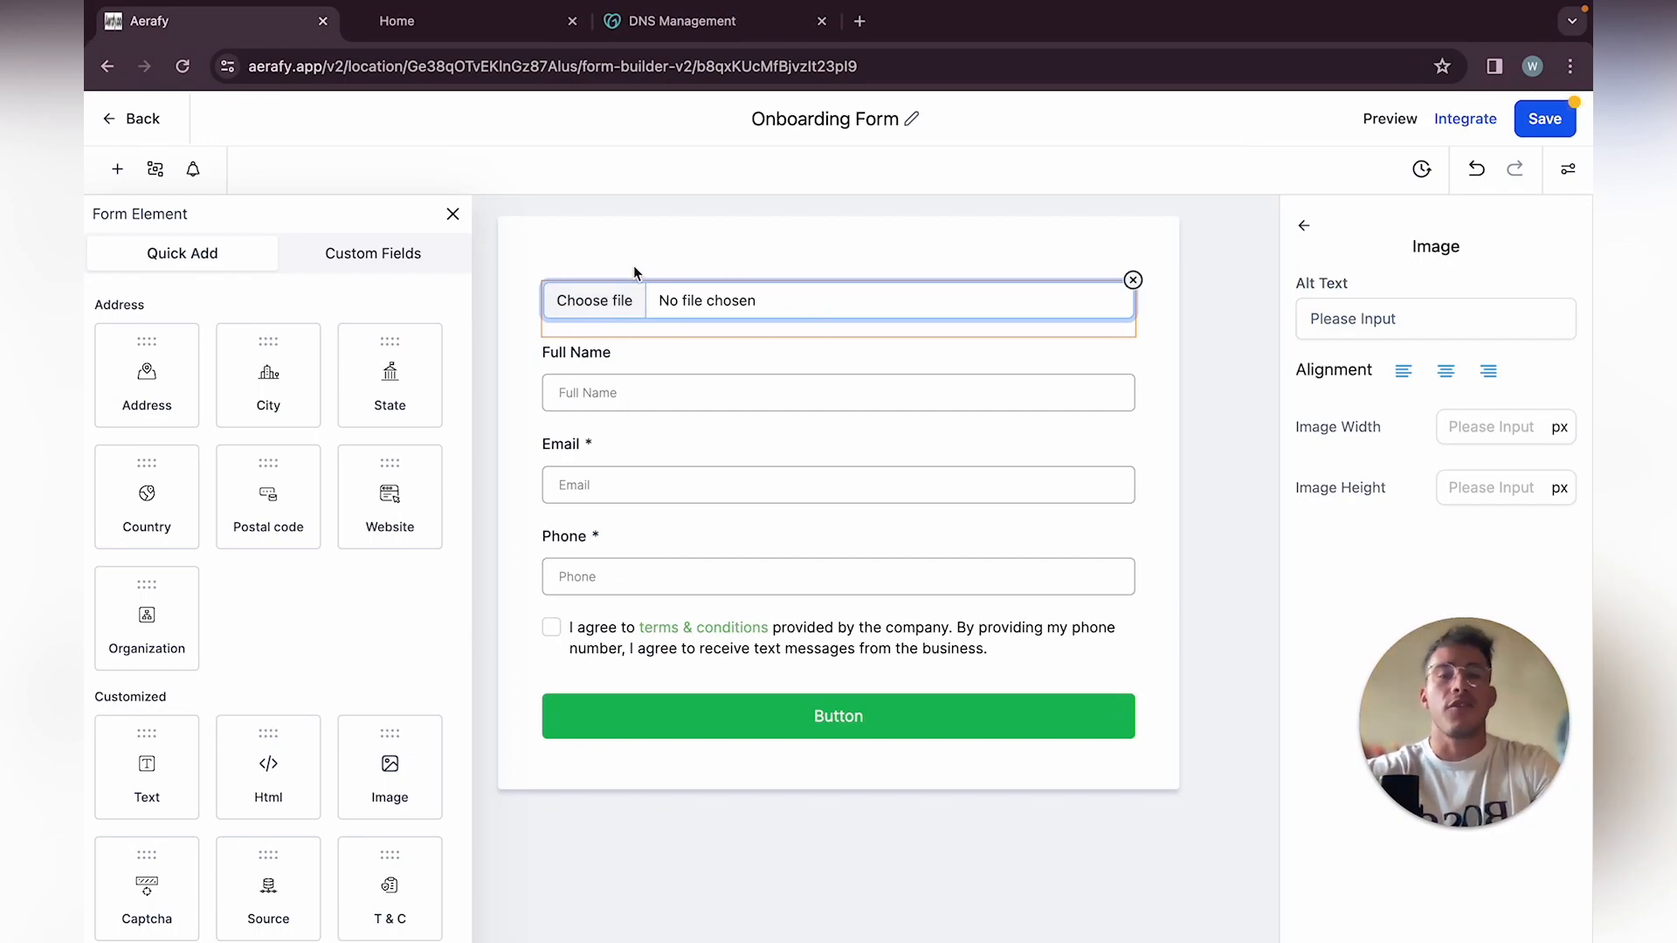
# Change the Email field's label to "Business Email Address"
pyautogui.click(690, 392)
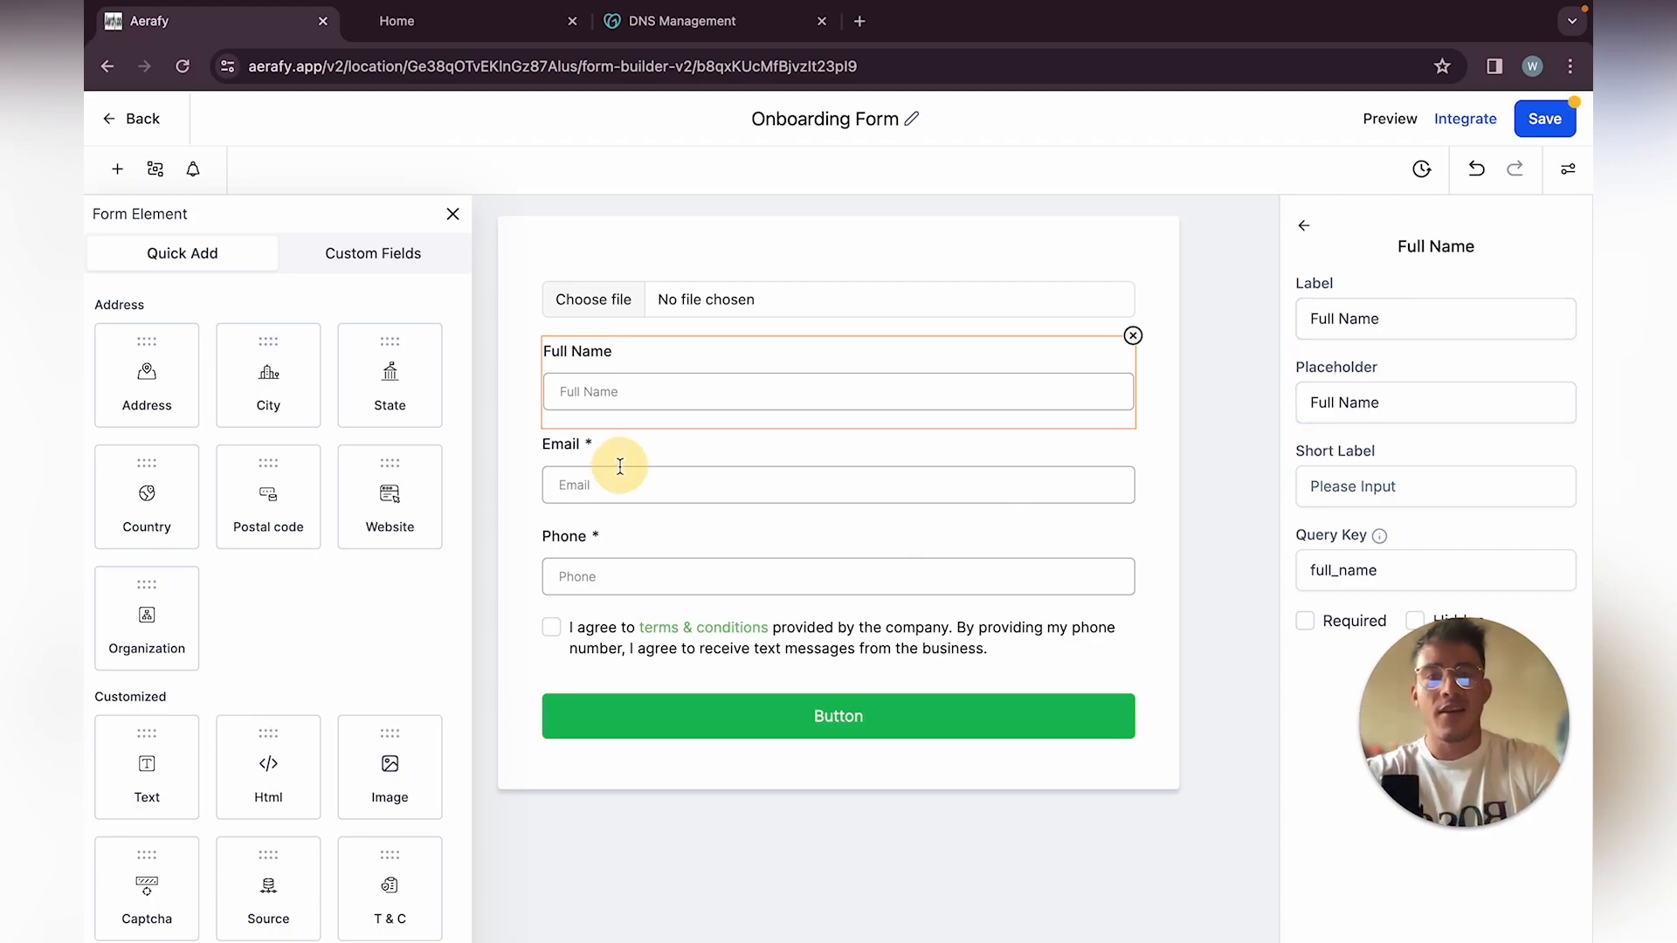
pyautogui.click(591, 472)
pyautogui.click(1376, 315)
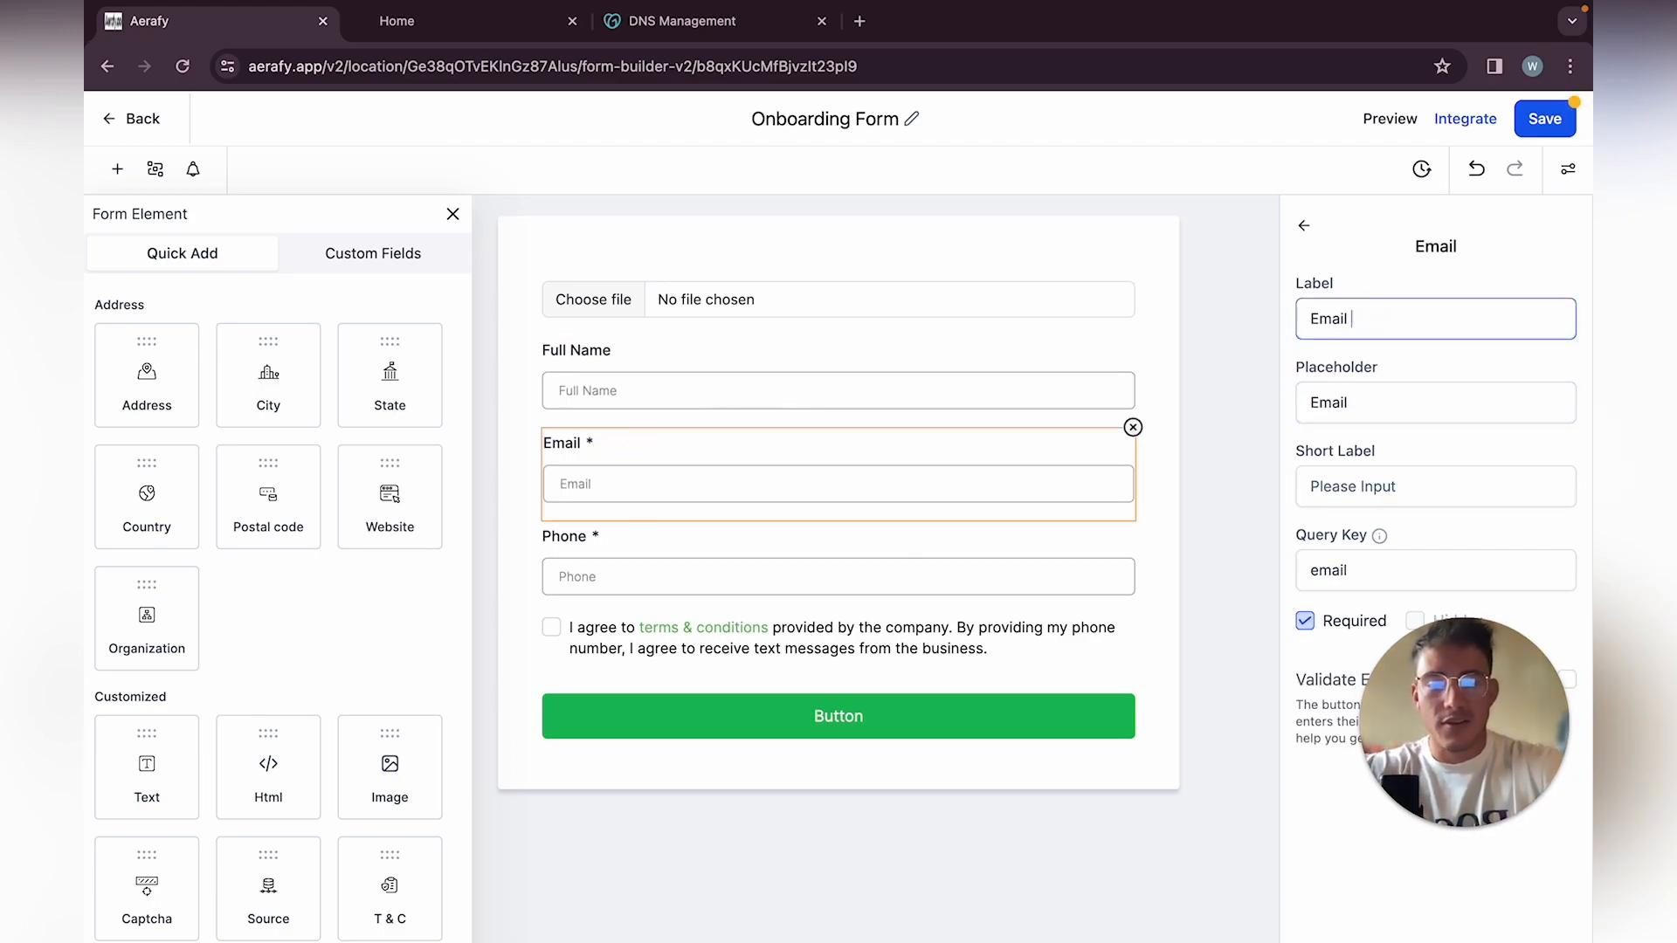
pyautogui.click(1314, 326)
pyautogui.click(1312, 316)
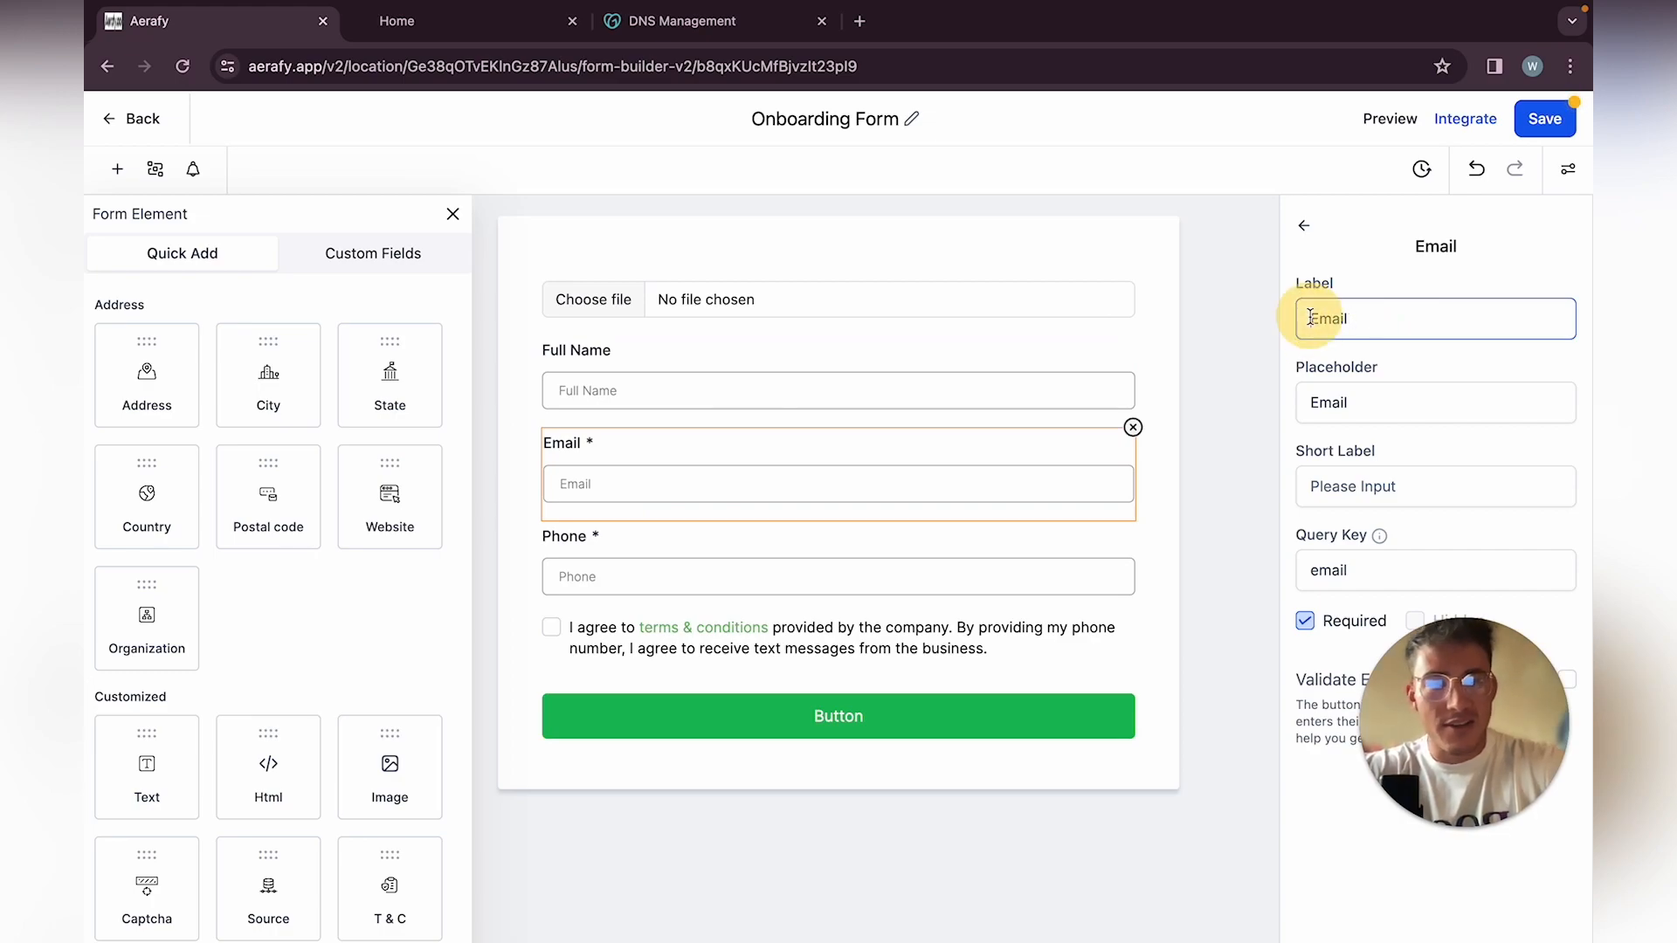
pyautogui.write('Business')
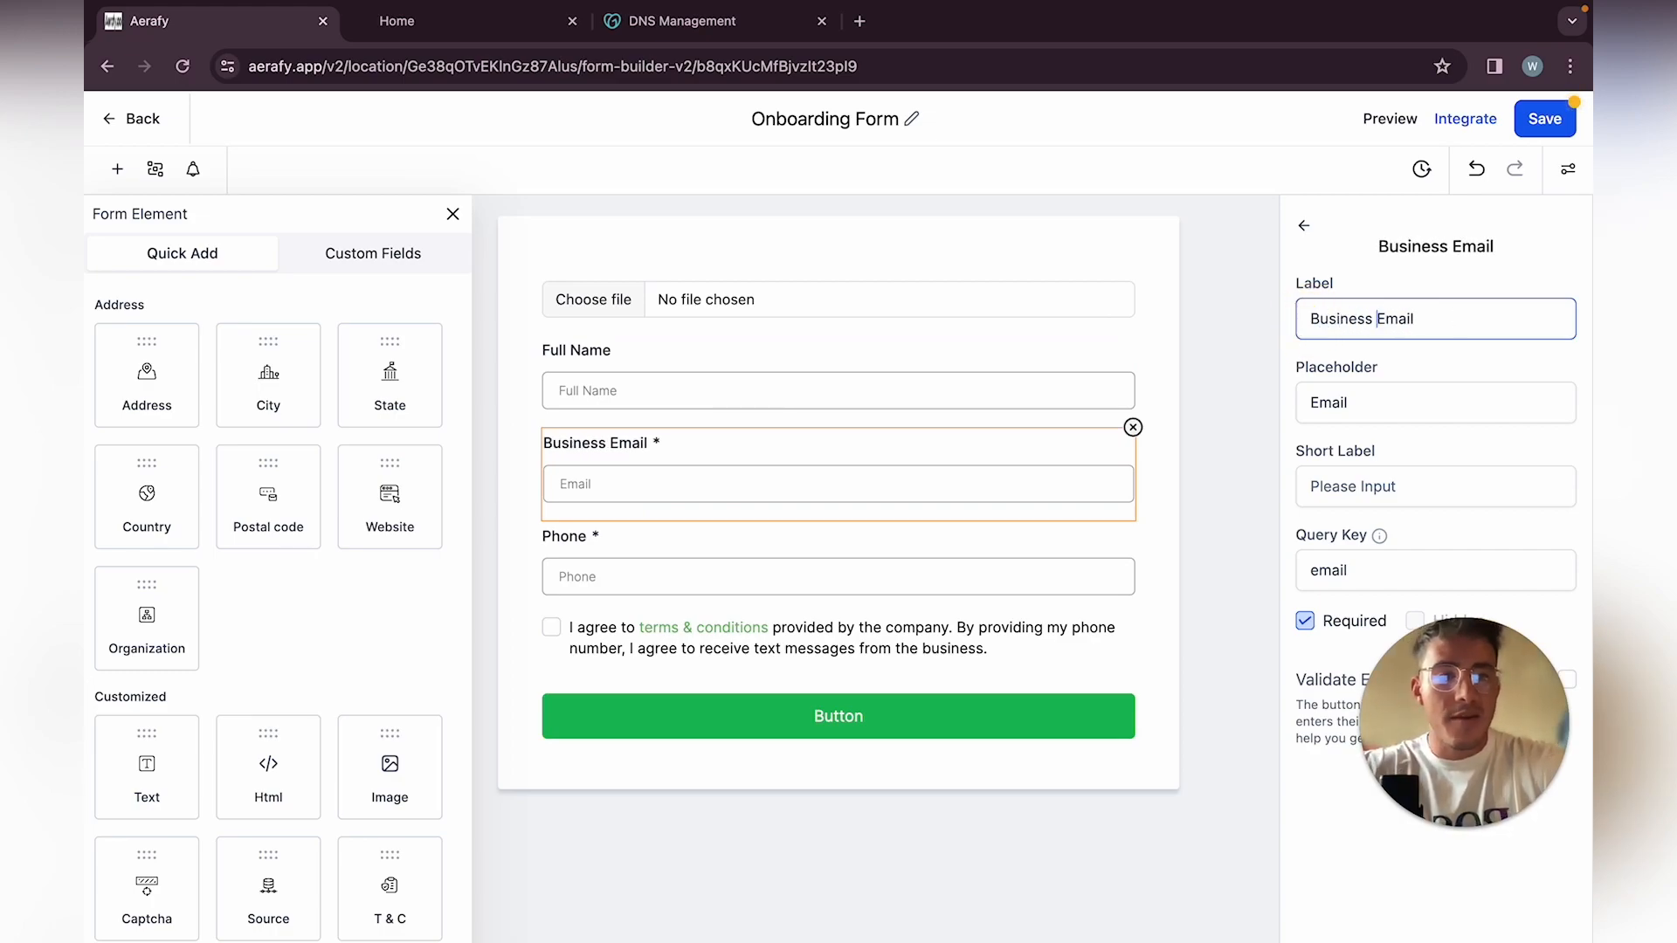
pyautogui.click(1482, 324)
pyautogui.write('Address')
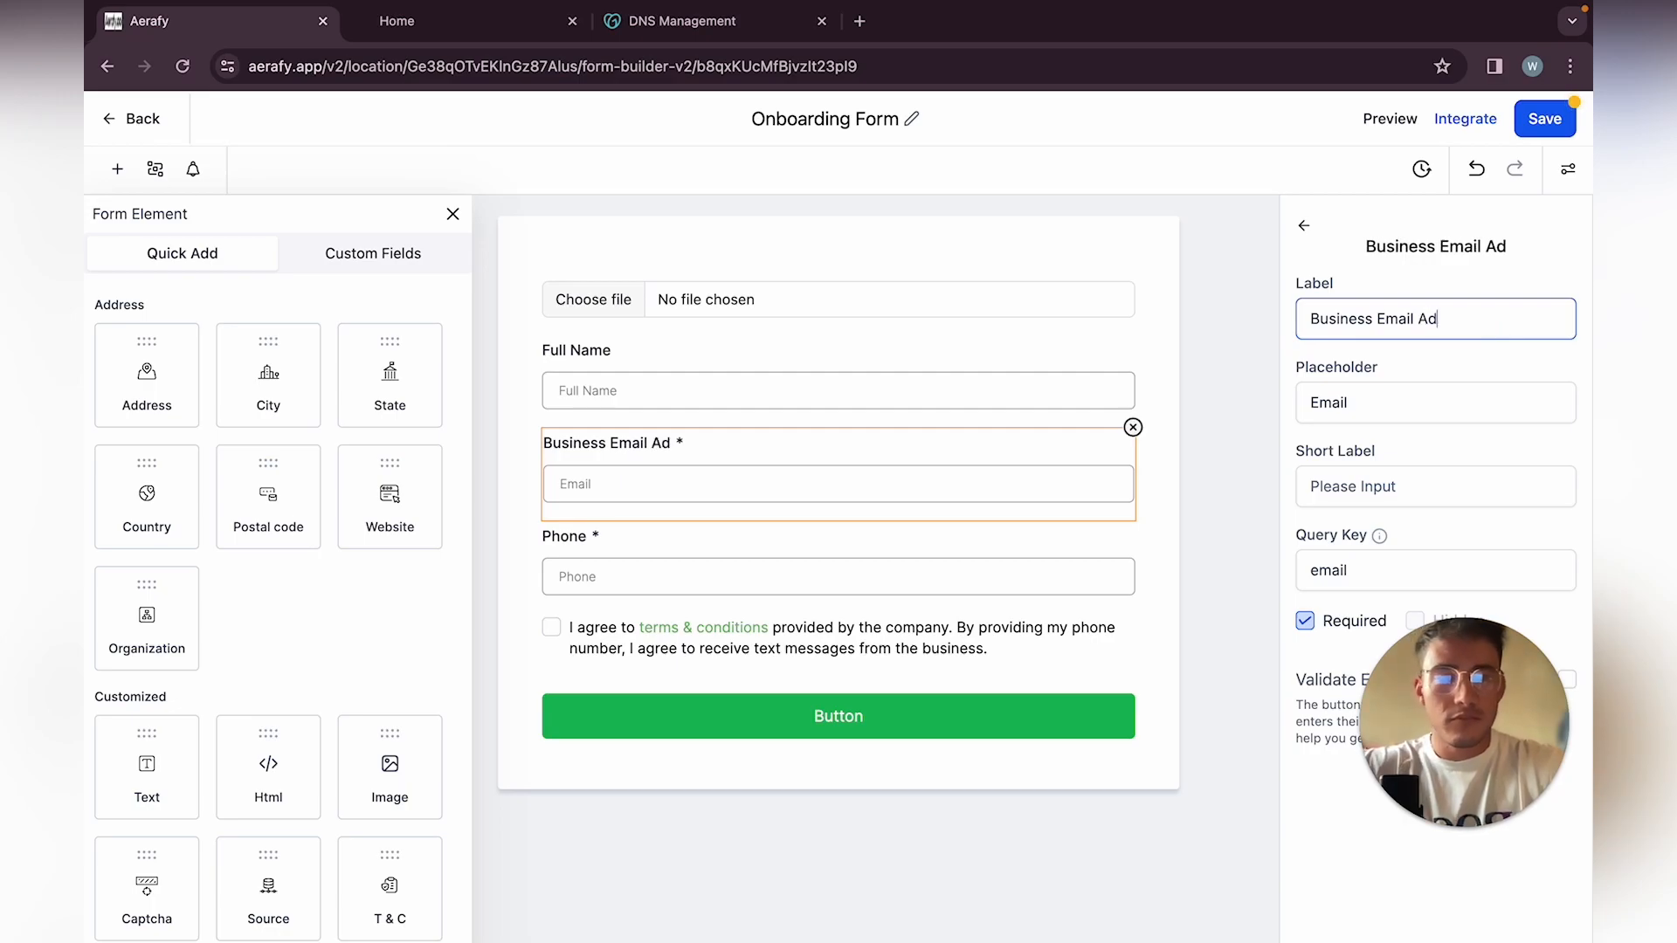
# Change the Phone field's label to "Business Phone Number"
pyautogui.click(879, 568)
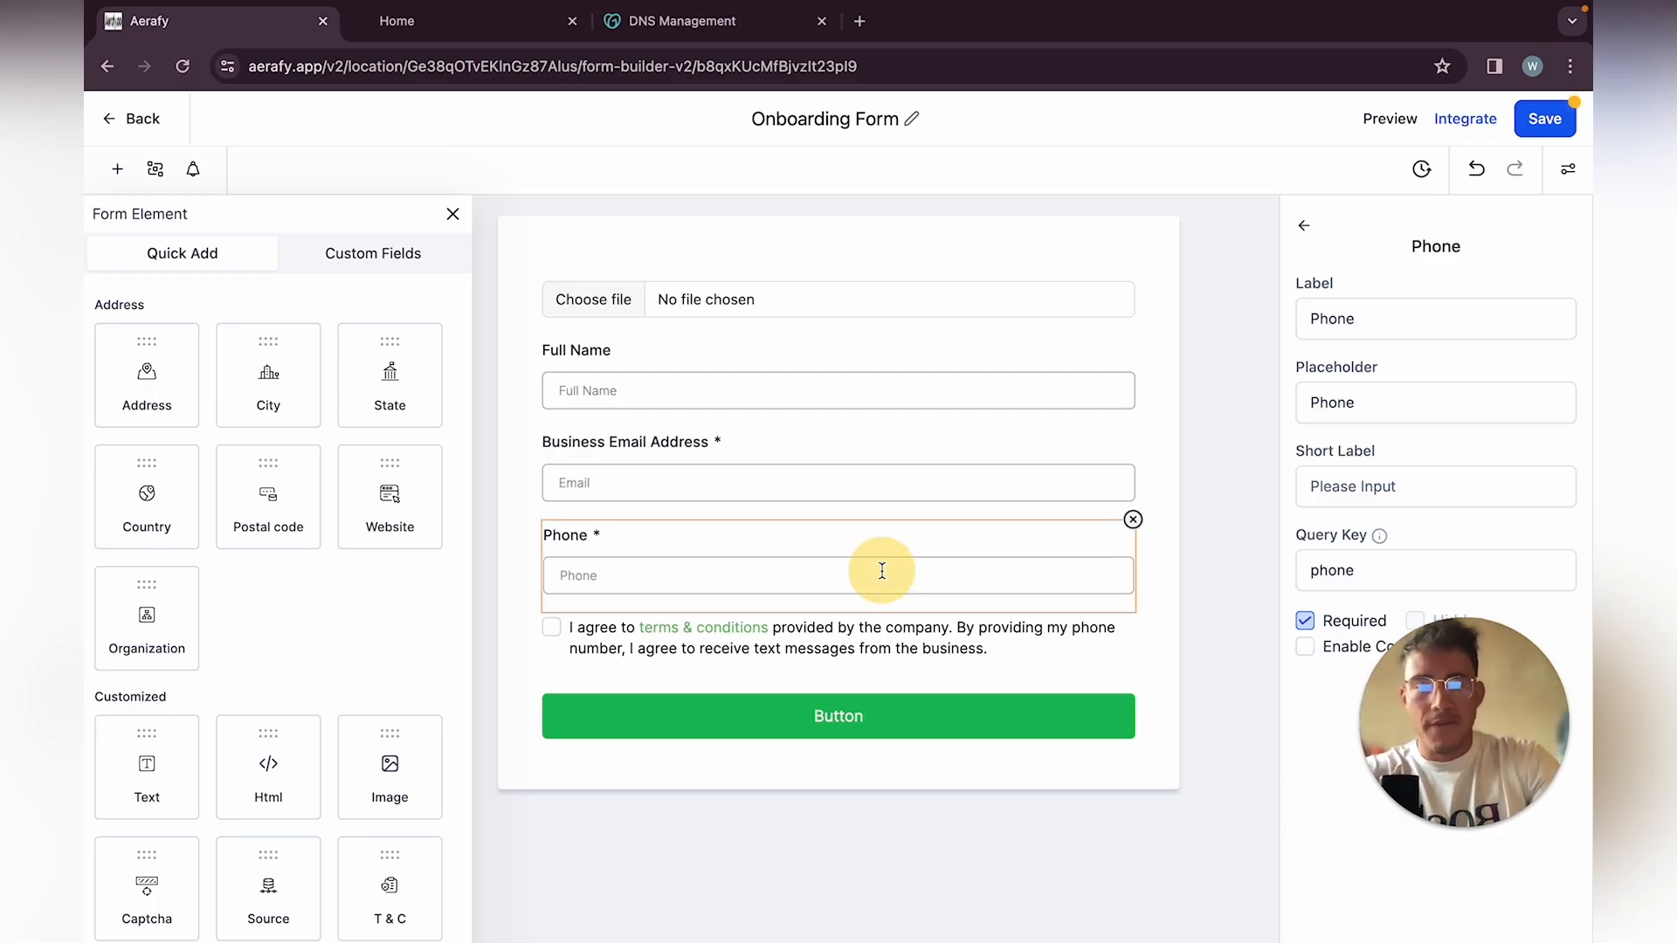
pyautogui.click(1309, 328)
pyautogui.click(1308, 328)
pyautogui.click(1308, 320)
pyautogui.write('B')
pyautogui.press('BackSpace')
pyautogui.write('Business')
pyautogui.click(1458, 318)
pyautogui.write('Number')
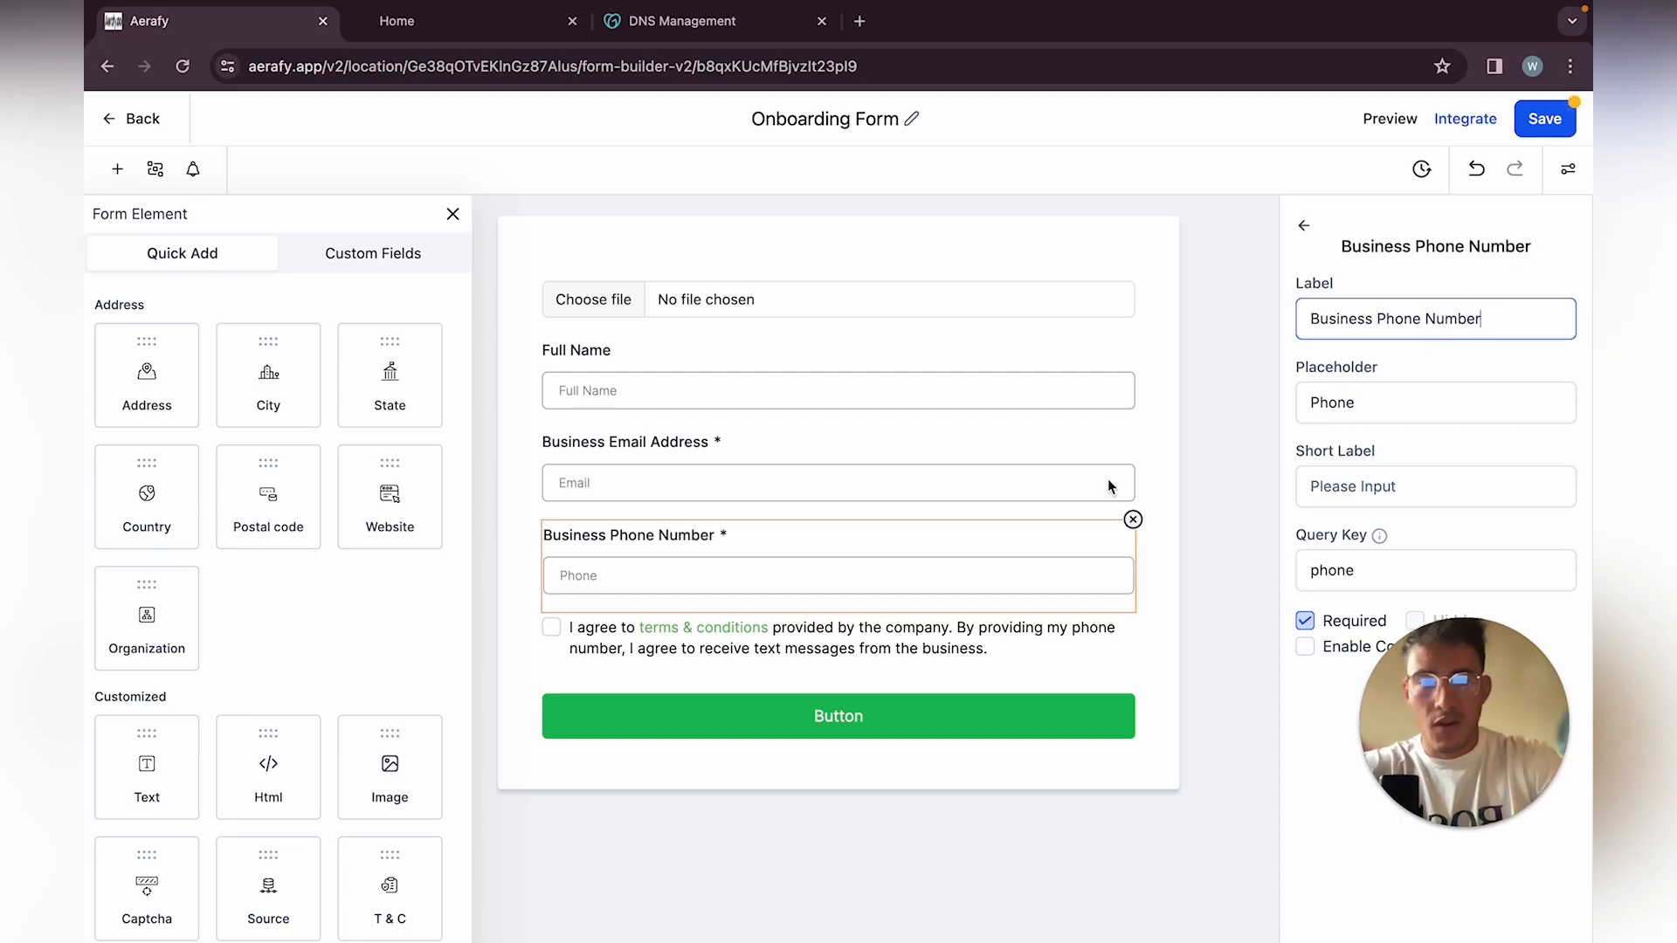
# Delete the terms and conditions consent checkbox above the form's submit button
pyautogui.click(800, 645)
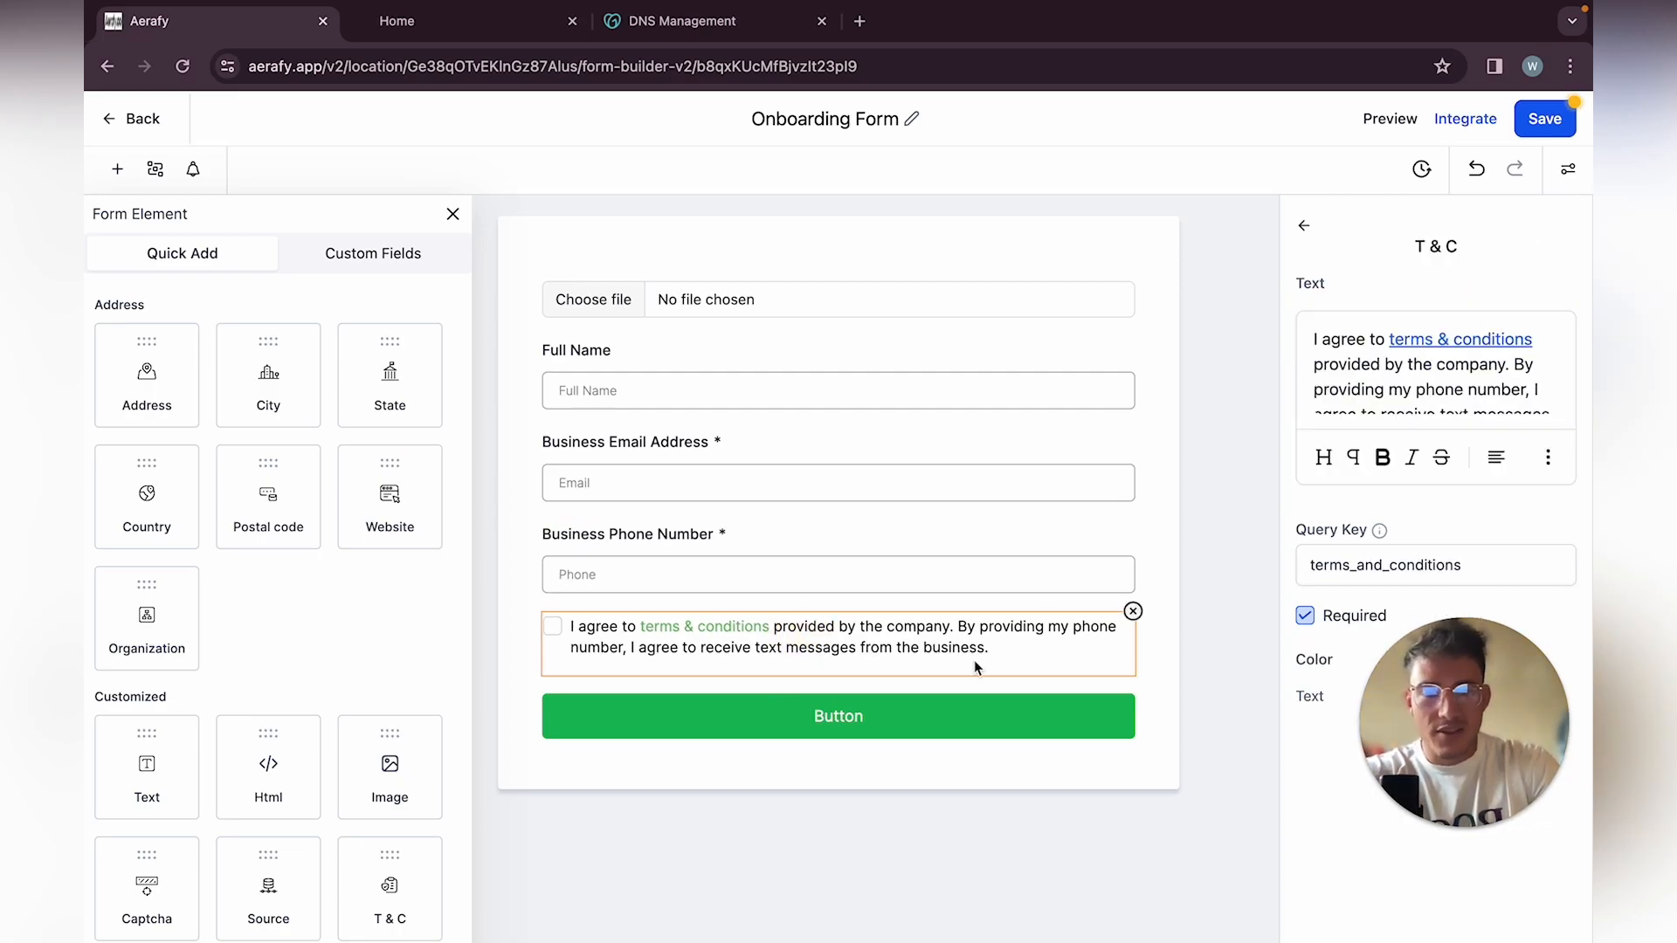
pyautogui.click(1132, 611)
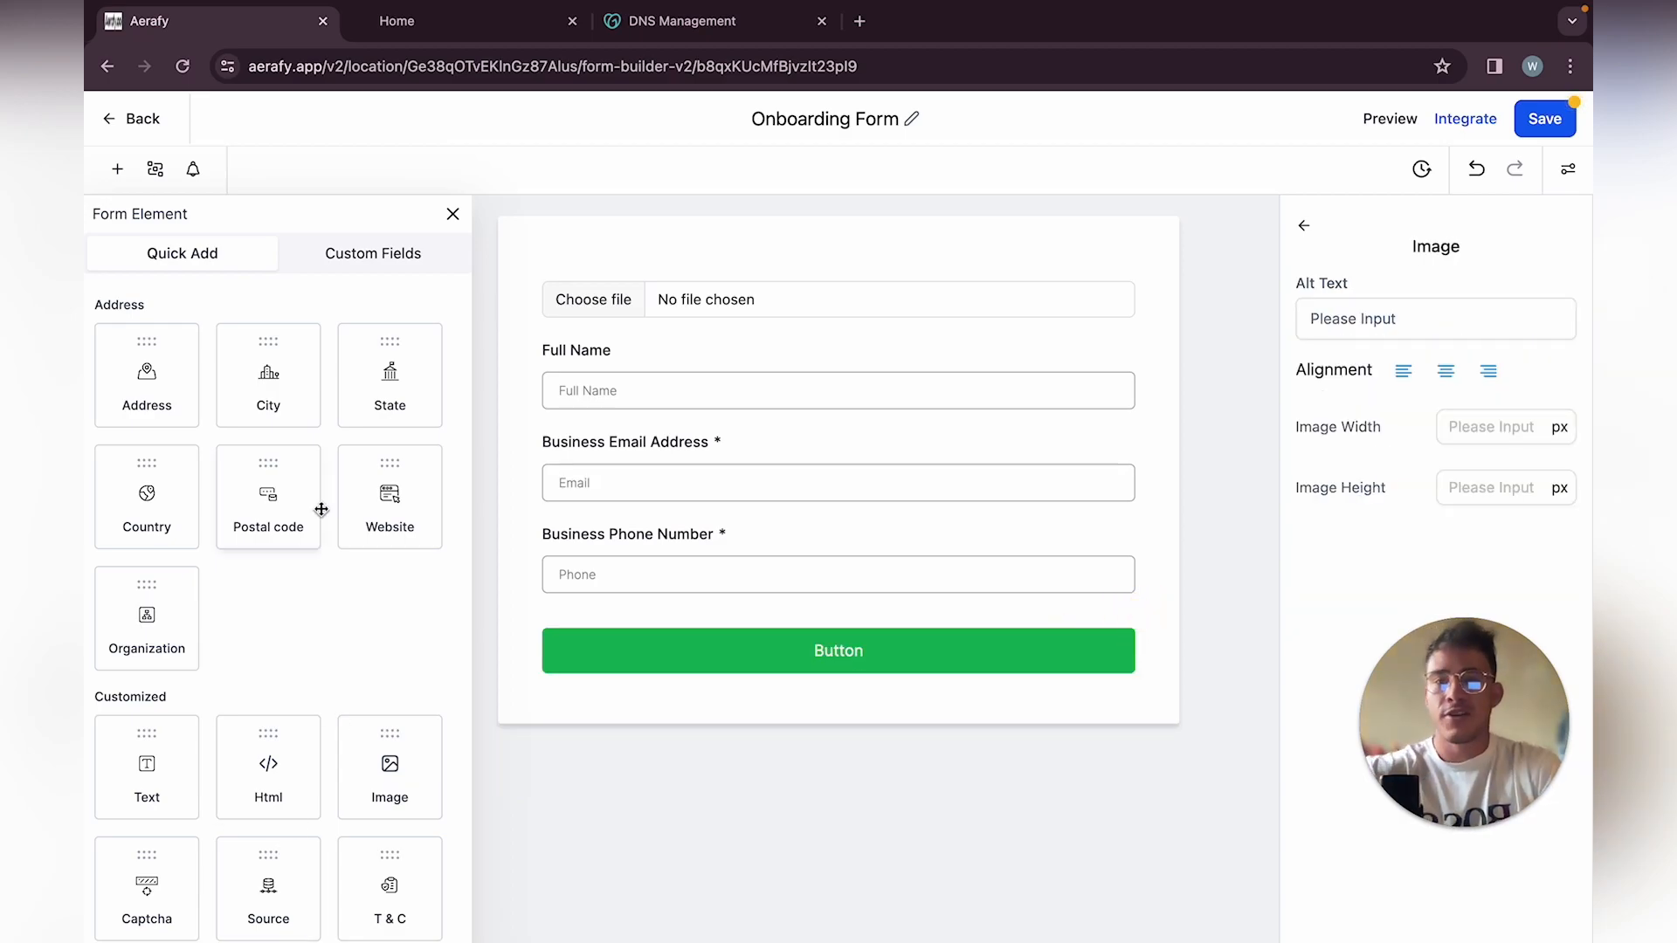
# Add an Address field below Business Phone Number and change its label to "Business Address"
pyautogui.scroll(10, 321, 509)
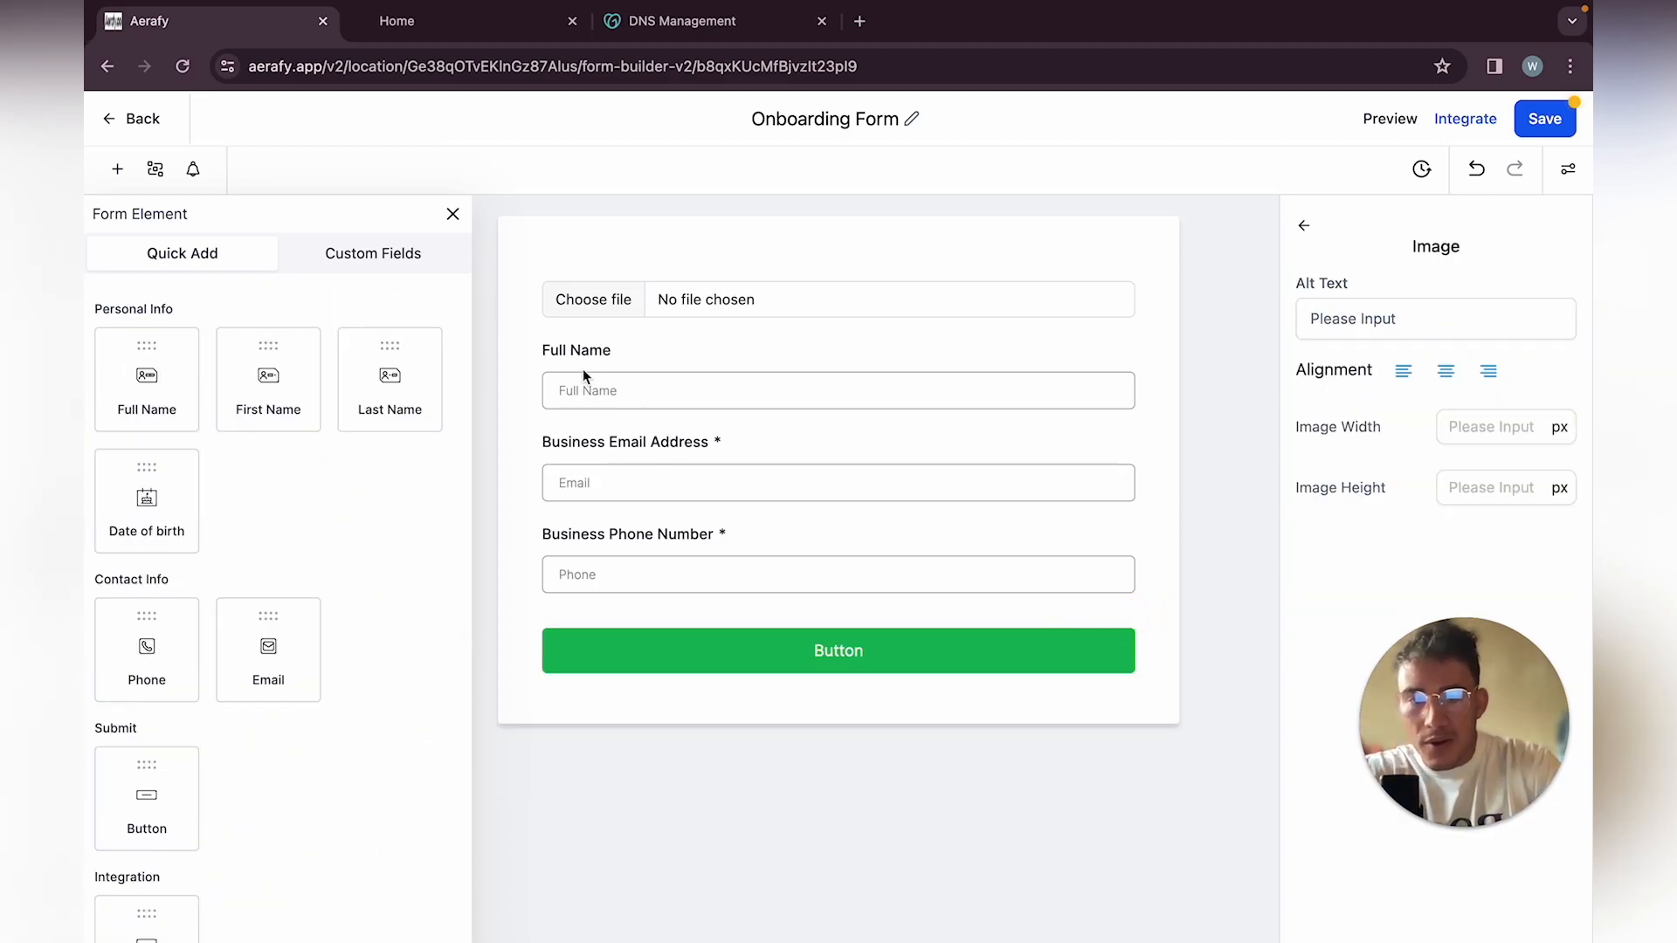
pyautogui.scroll(-5, 315, 771)
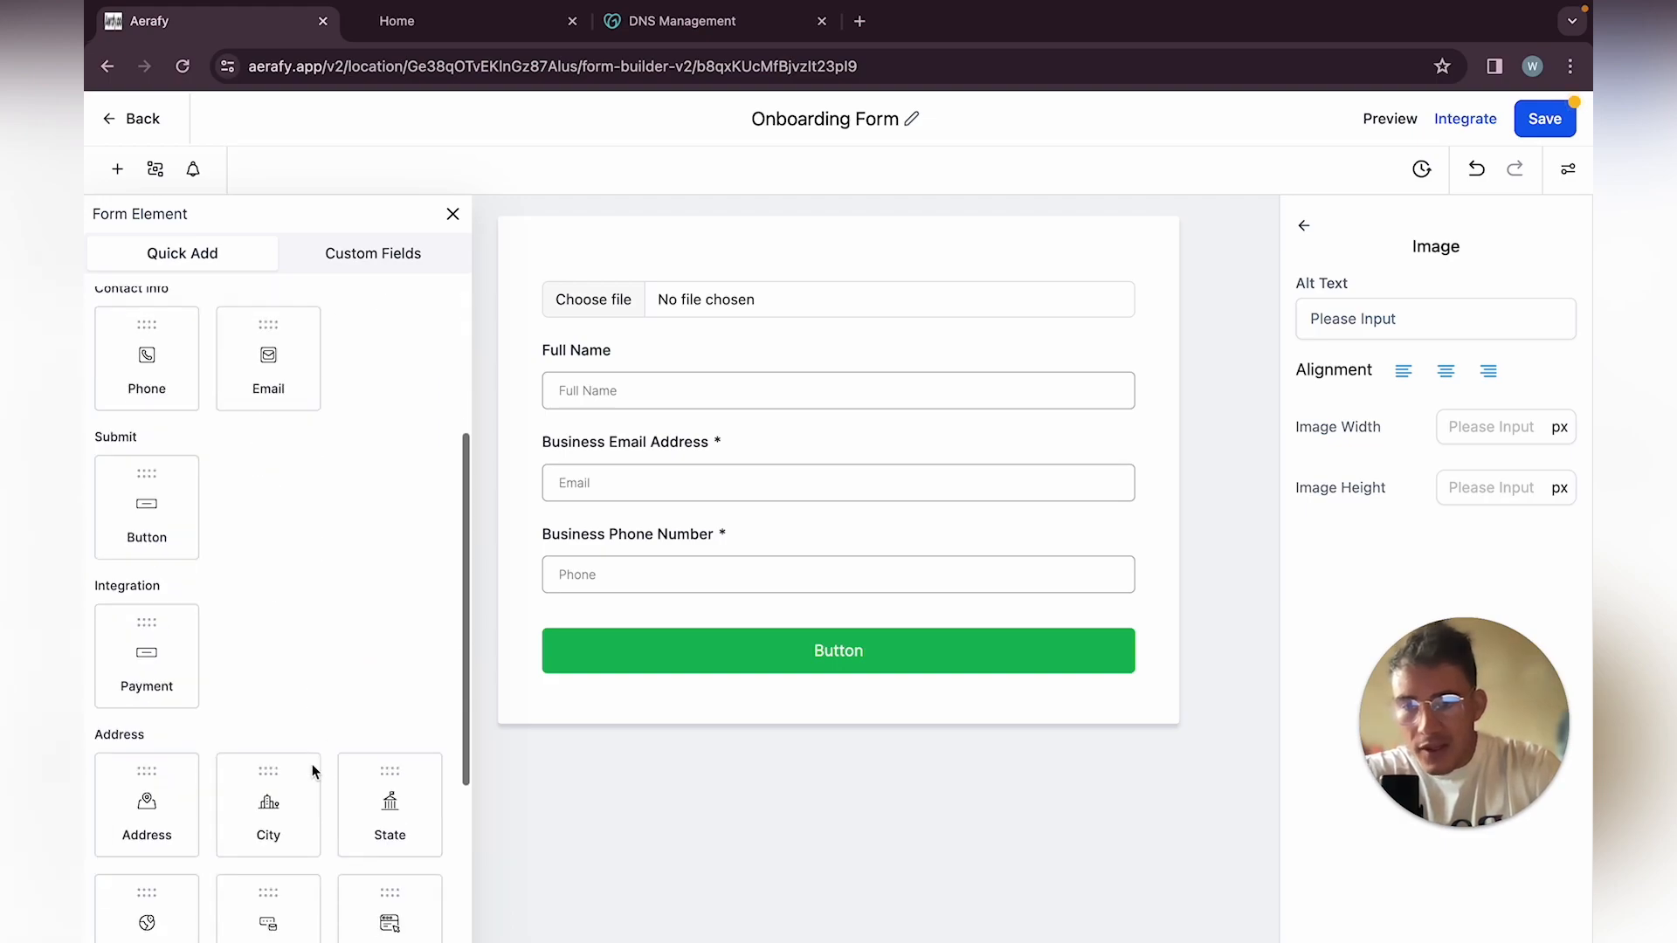
pyautogui.moveTo(123, 754); pyautogui.dragTo(614, 621)
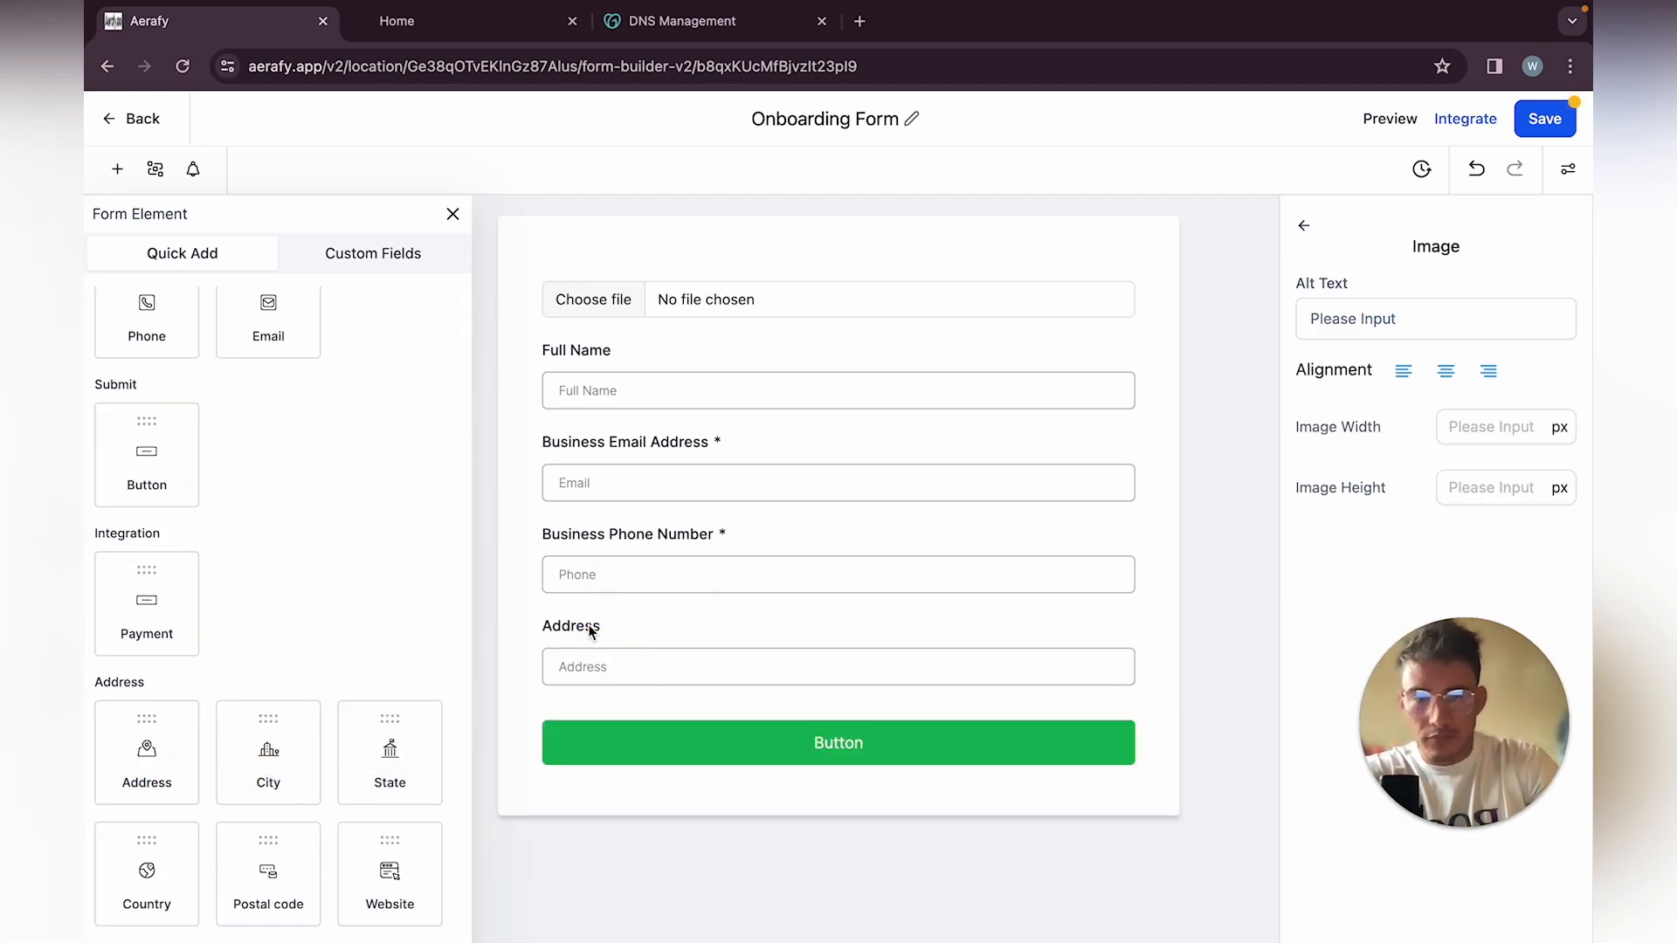
pyautogui.click(591, 625)
pyautogui.click(1319, 314)
pyautogui.click(1319, 314)
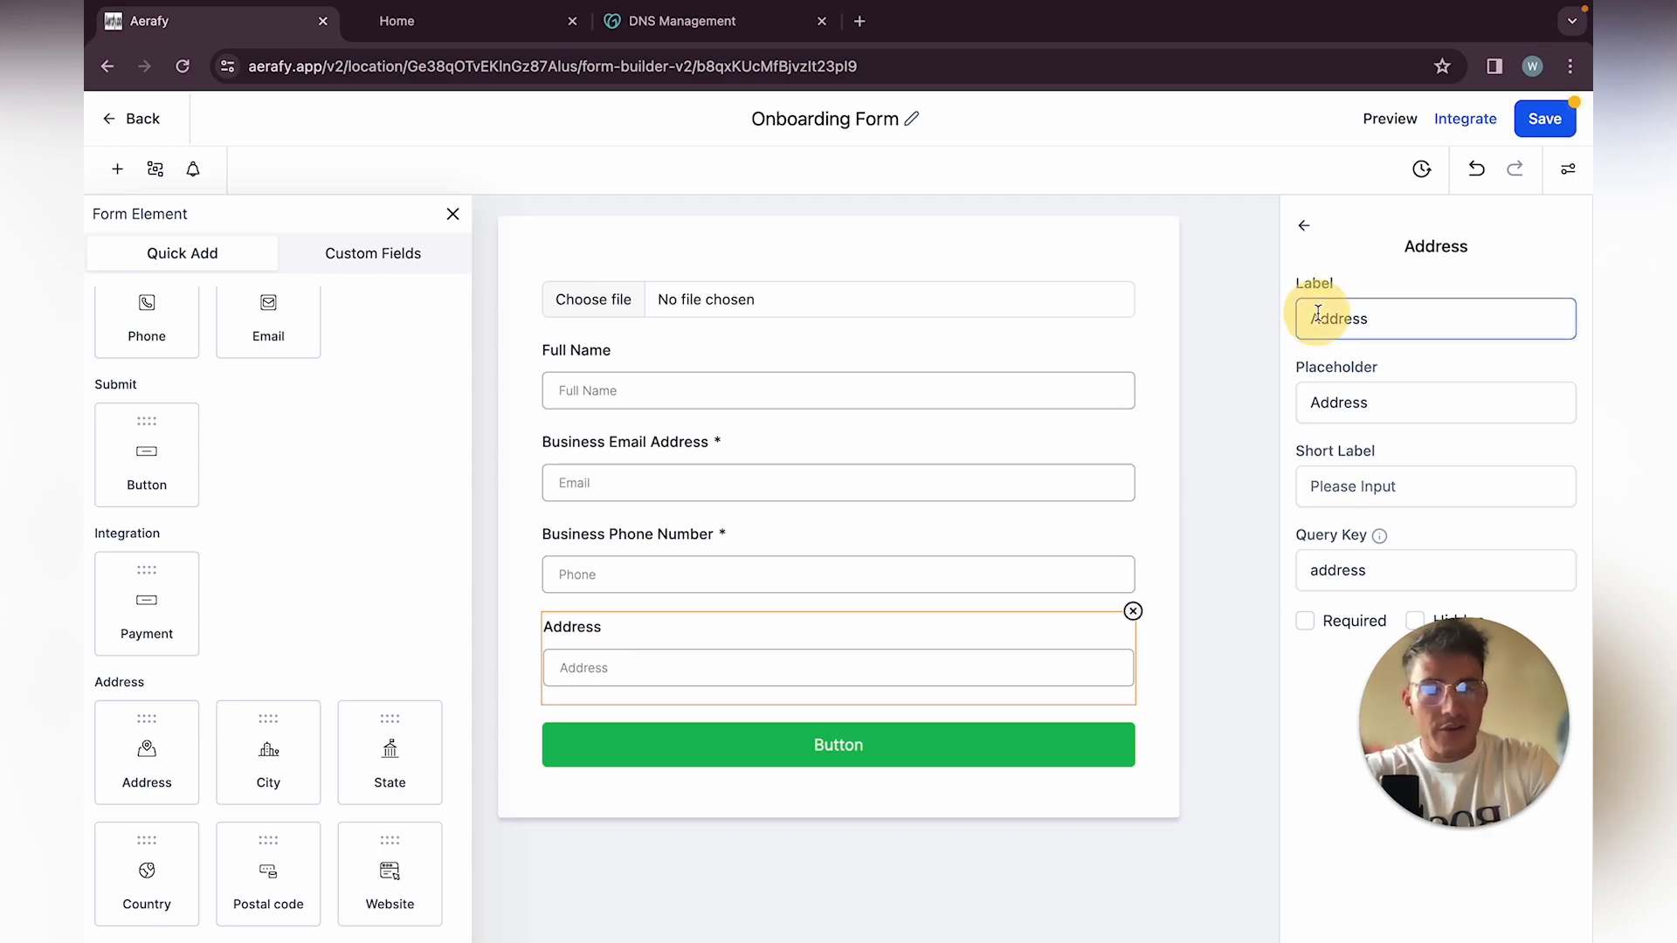
pyautogui.write('Business')
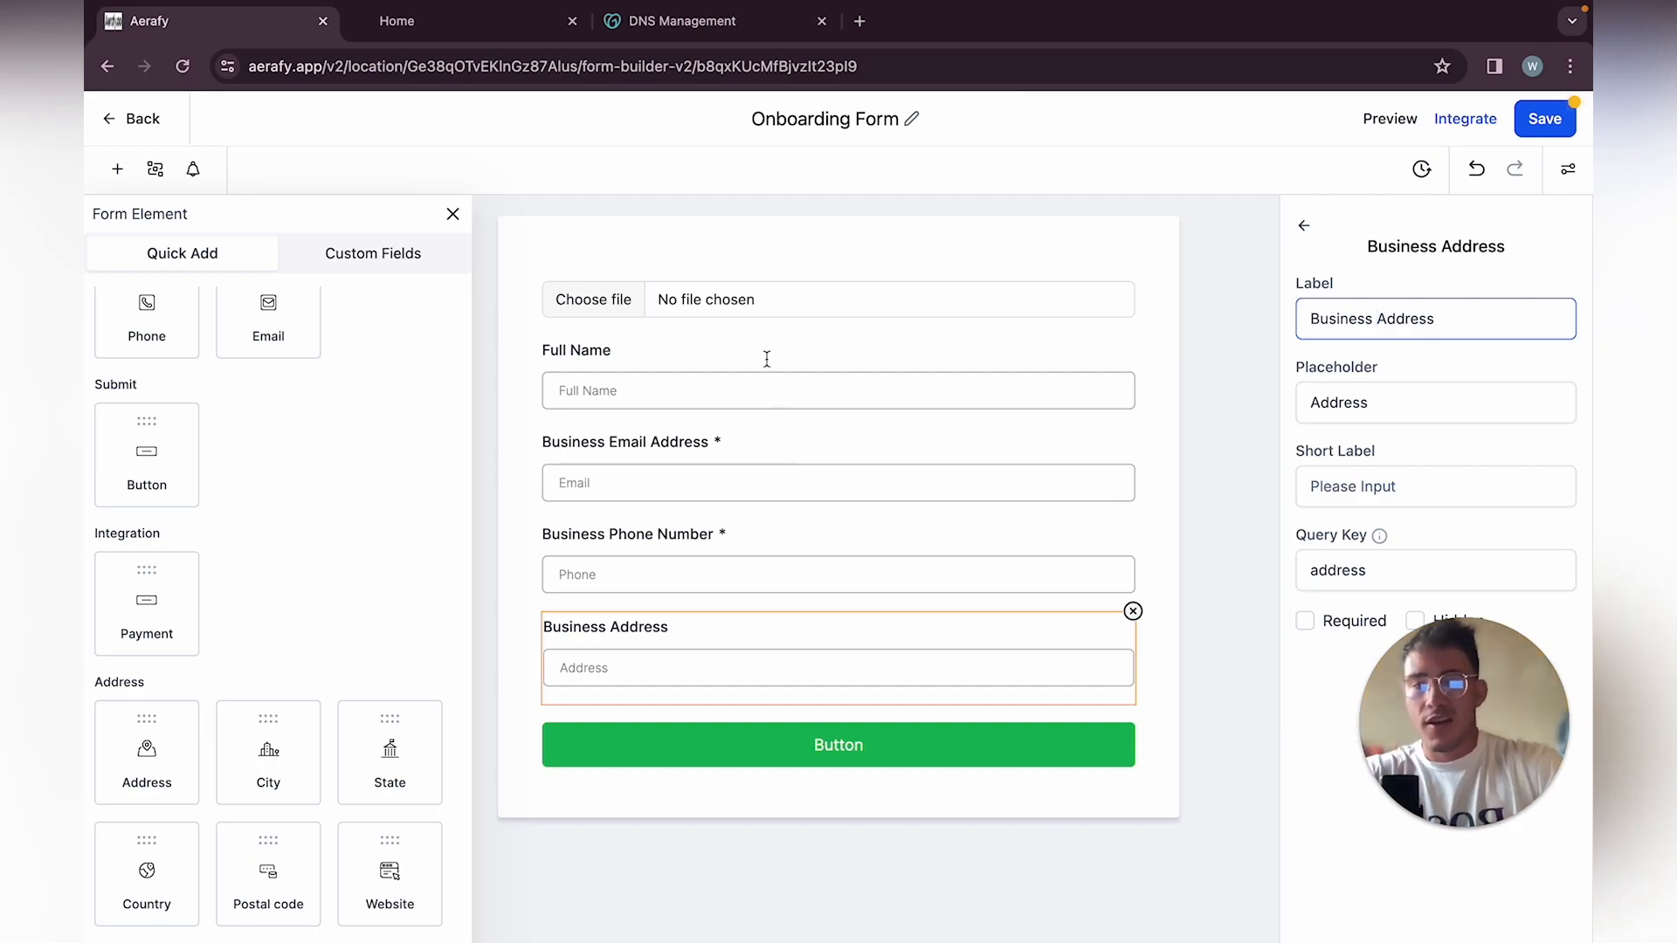
# Open the General Info group of the contact custom fields
pyautogui.scroll(4, 203, 576)
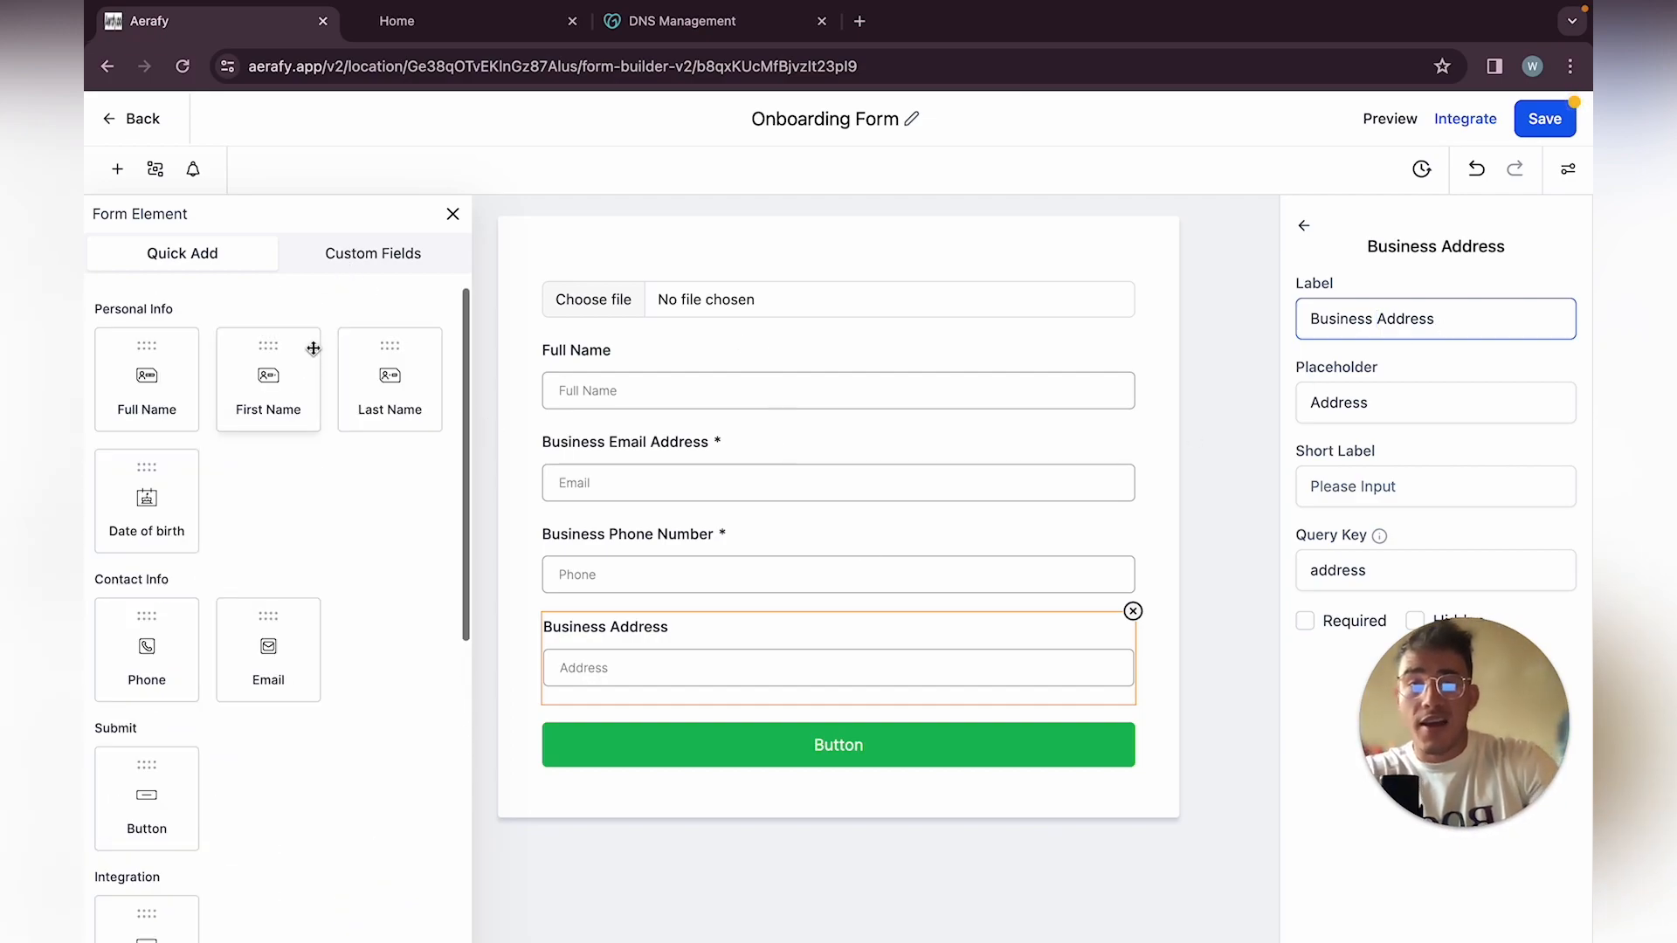
pyautogui.click(370, 255)
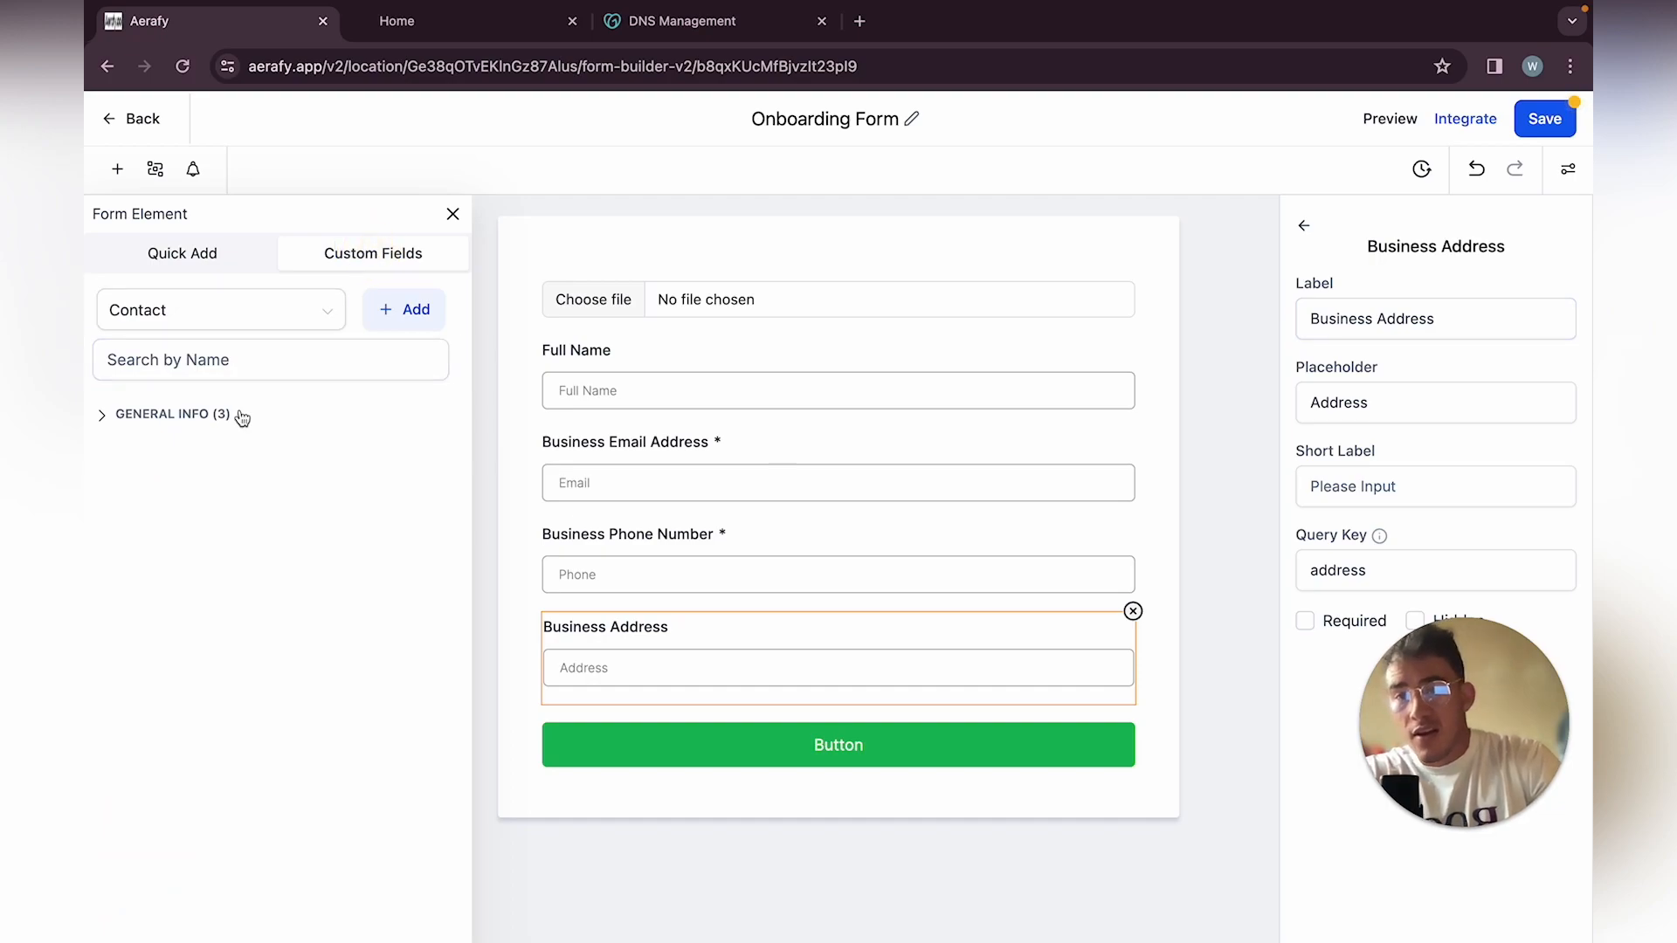
pyautogui.click(157, 426)
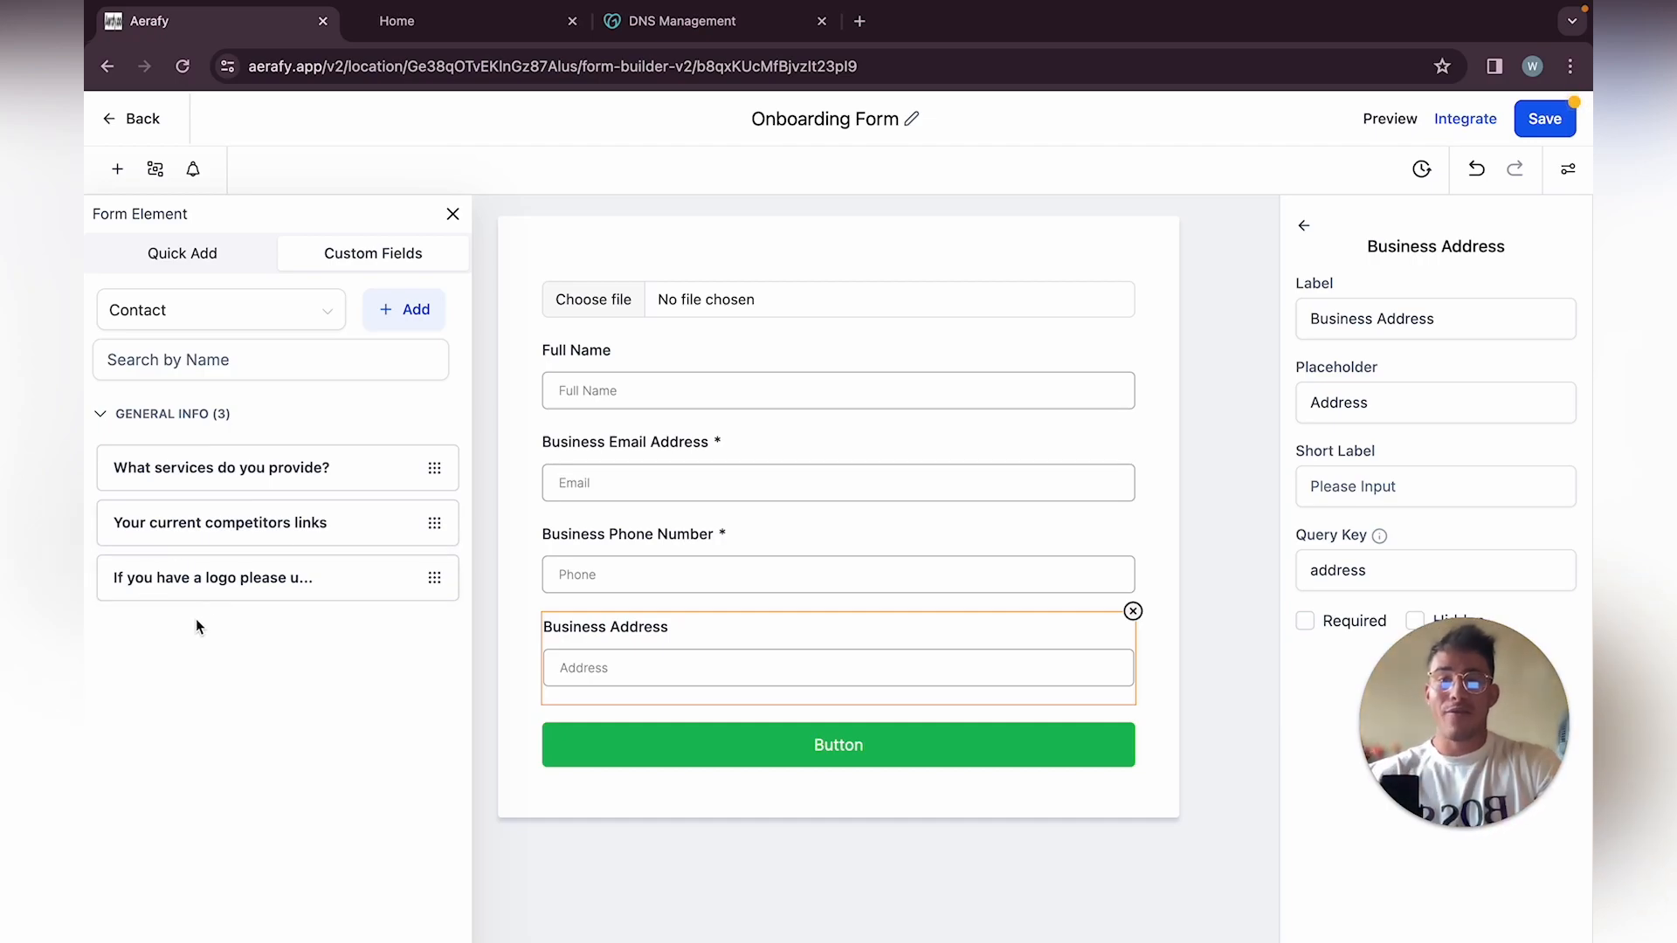
# Try to create a Single Line custom field named "What services do you provide?" in the General Info group
pyautogui.click(406, 310)
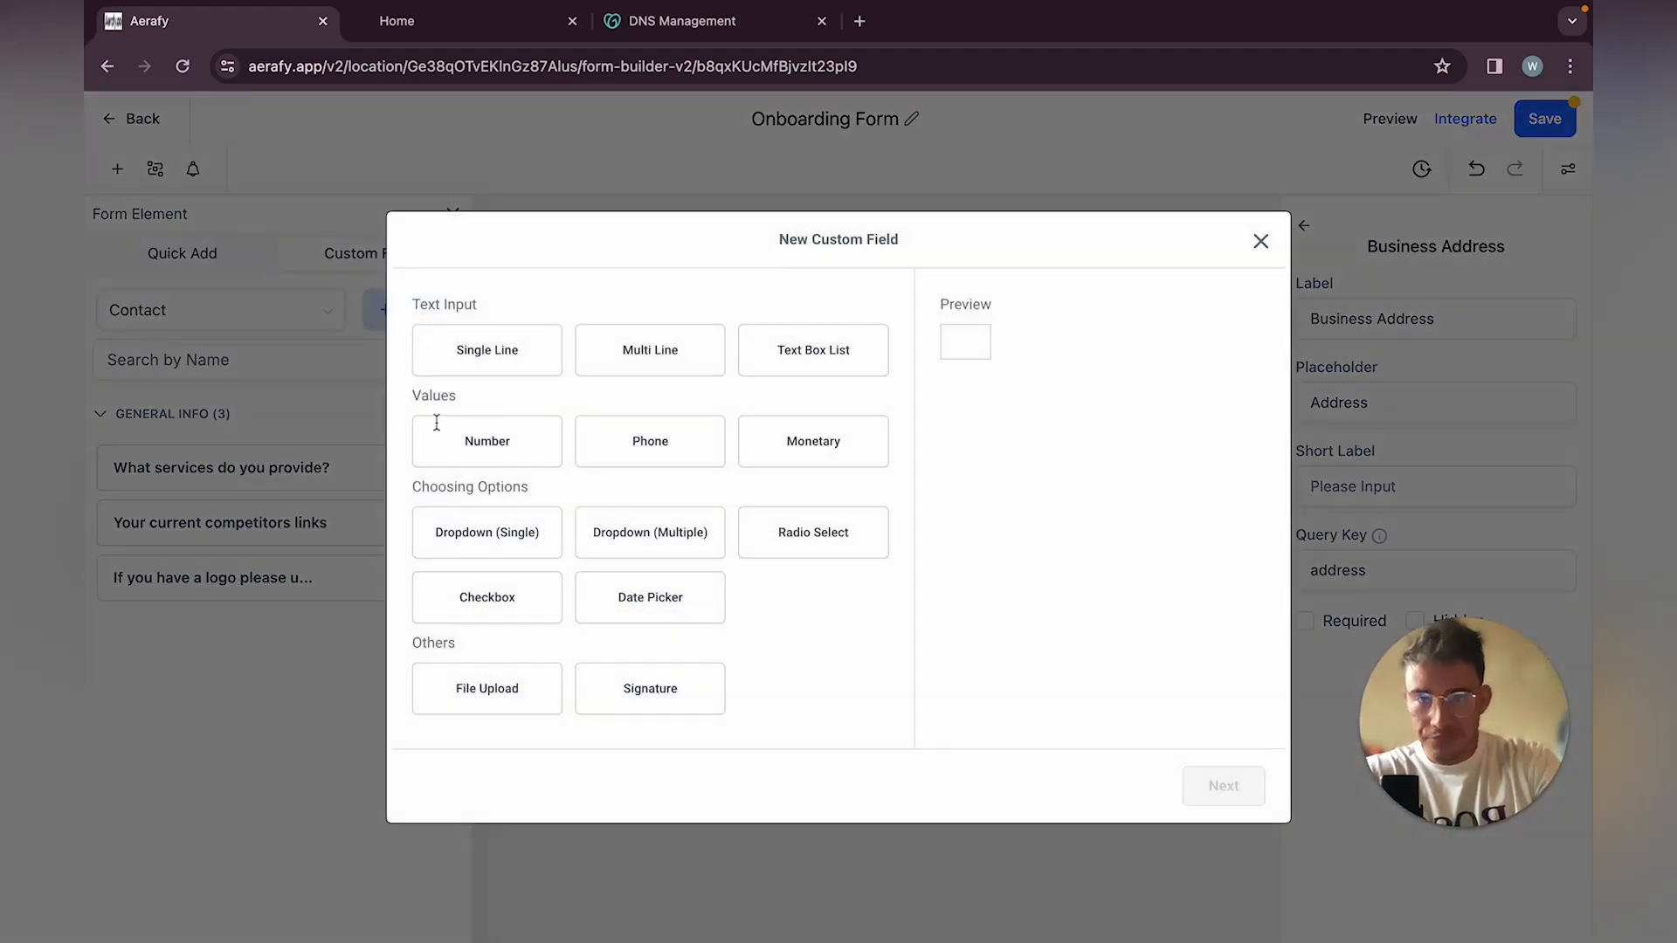
pyautogui.click(486, 345)
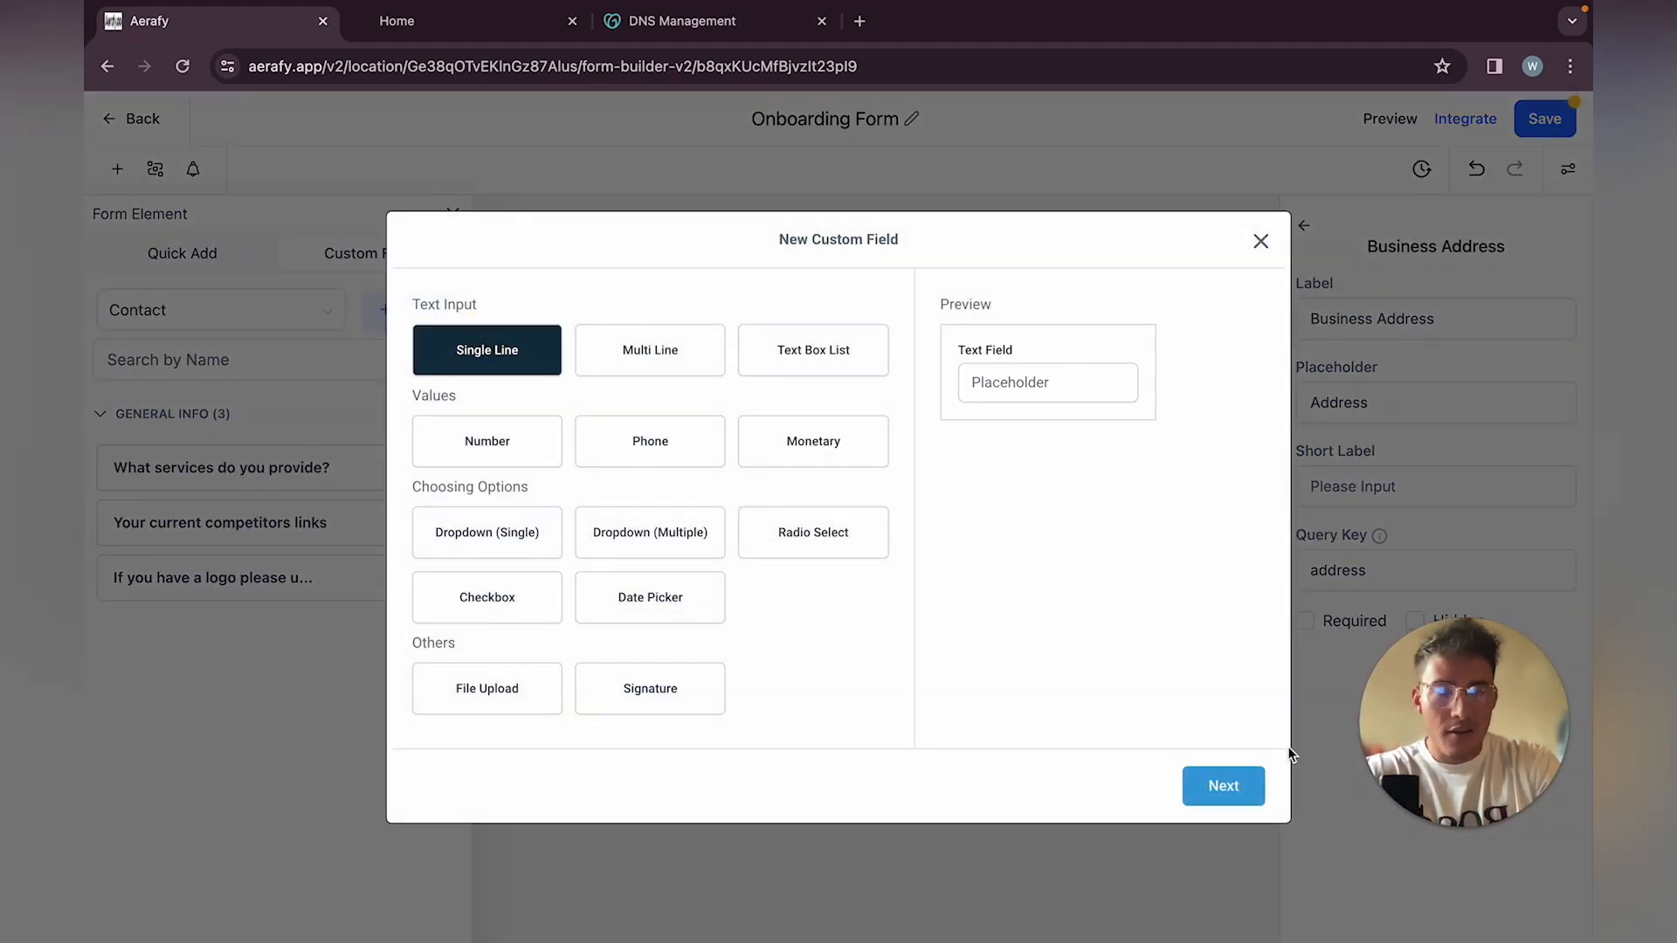
pyautogui.click(814, 358)
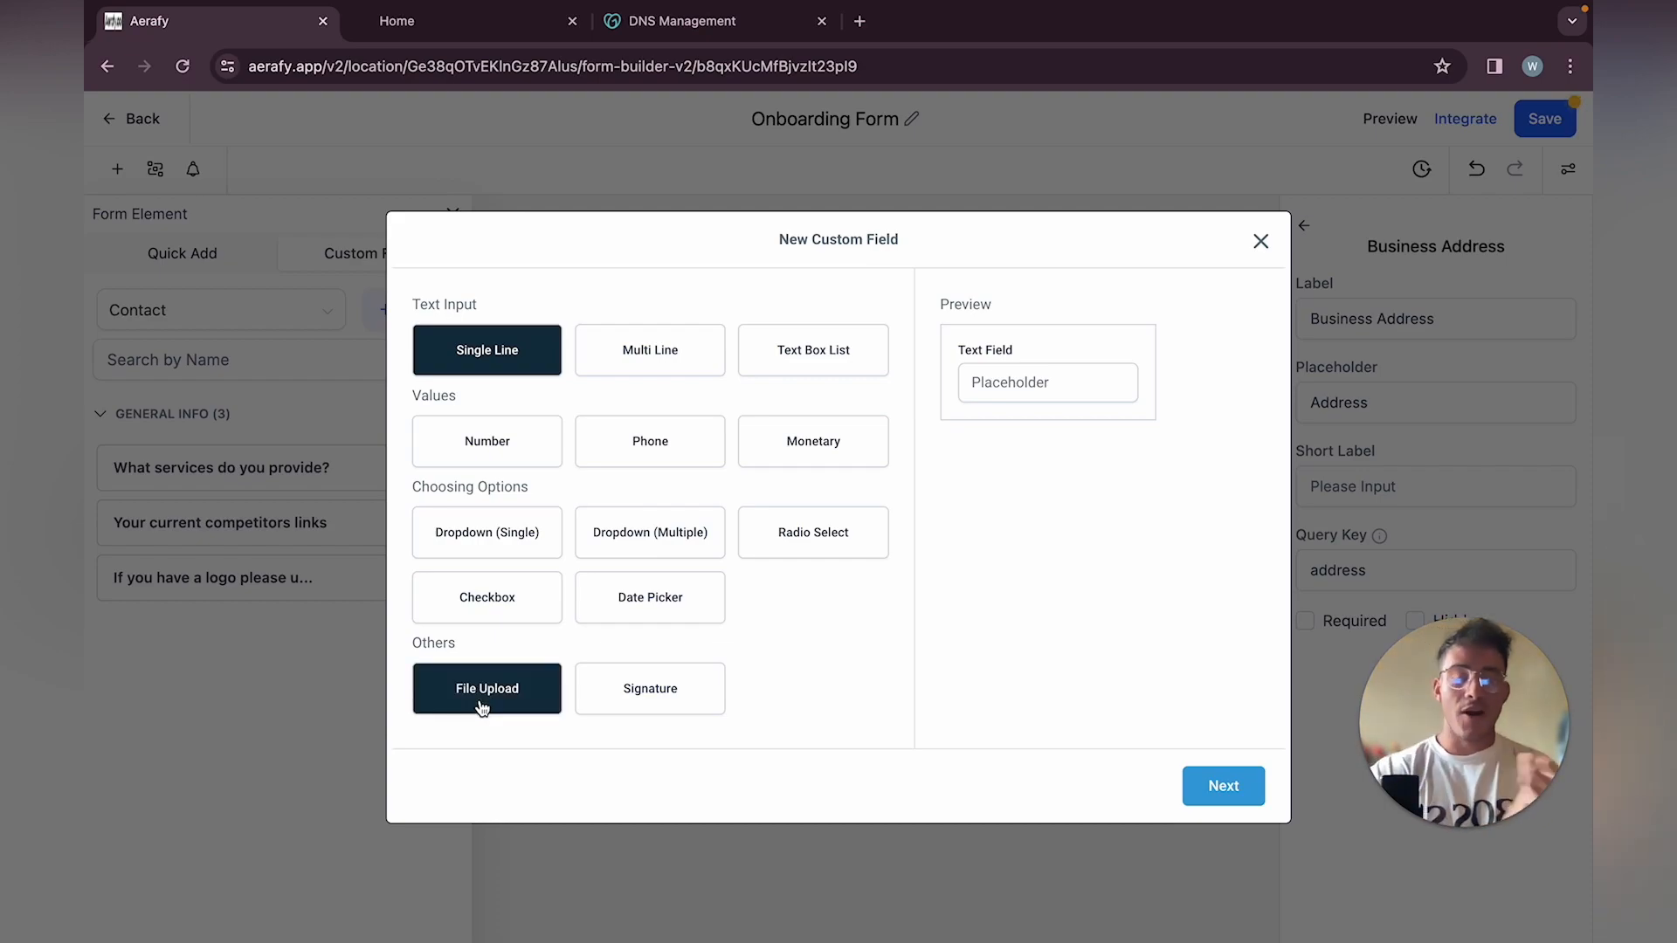
pyautogui.click(1184, 797)
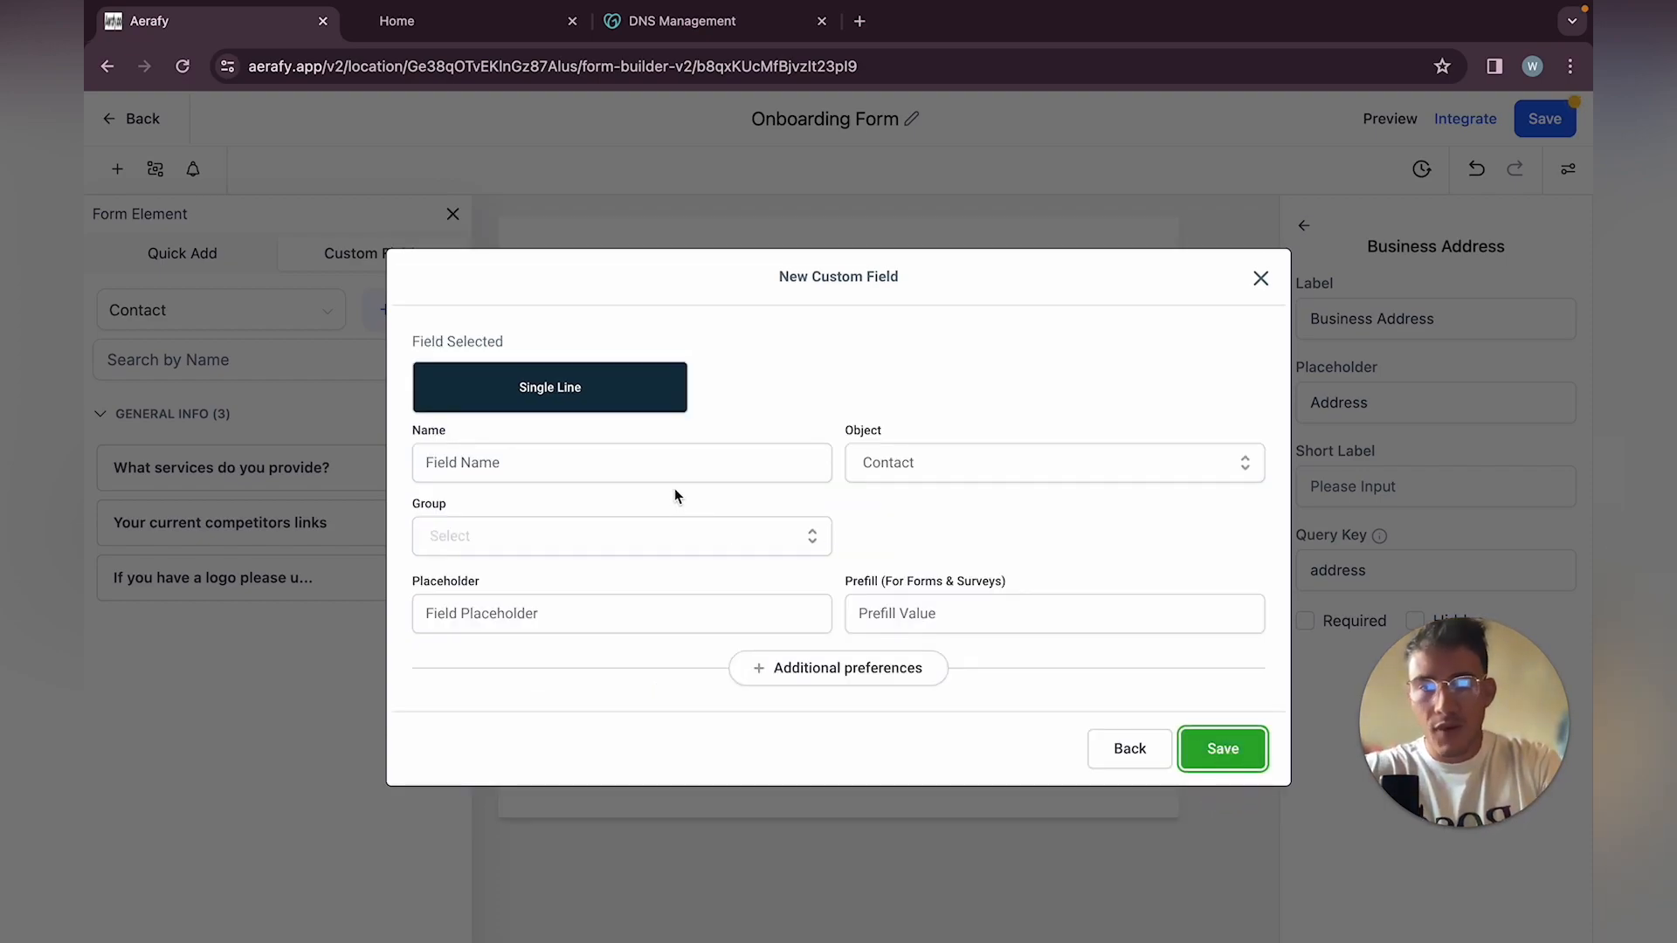
pyautogui.click(580, 458)
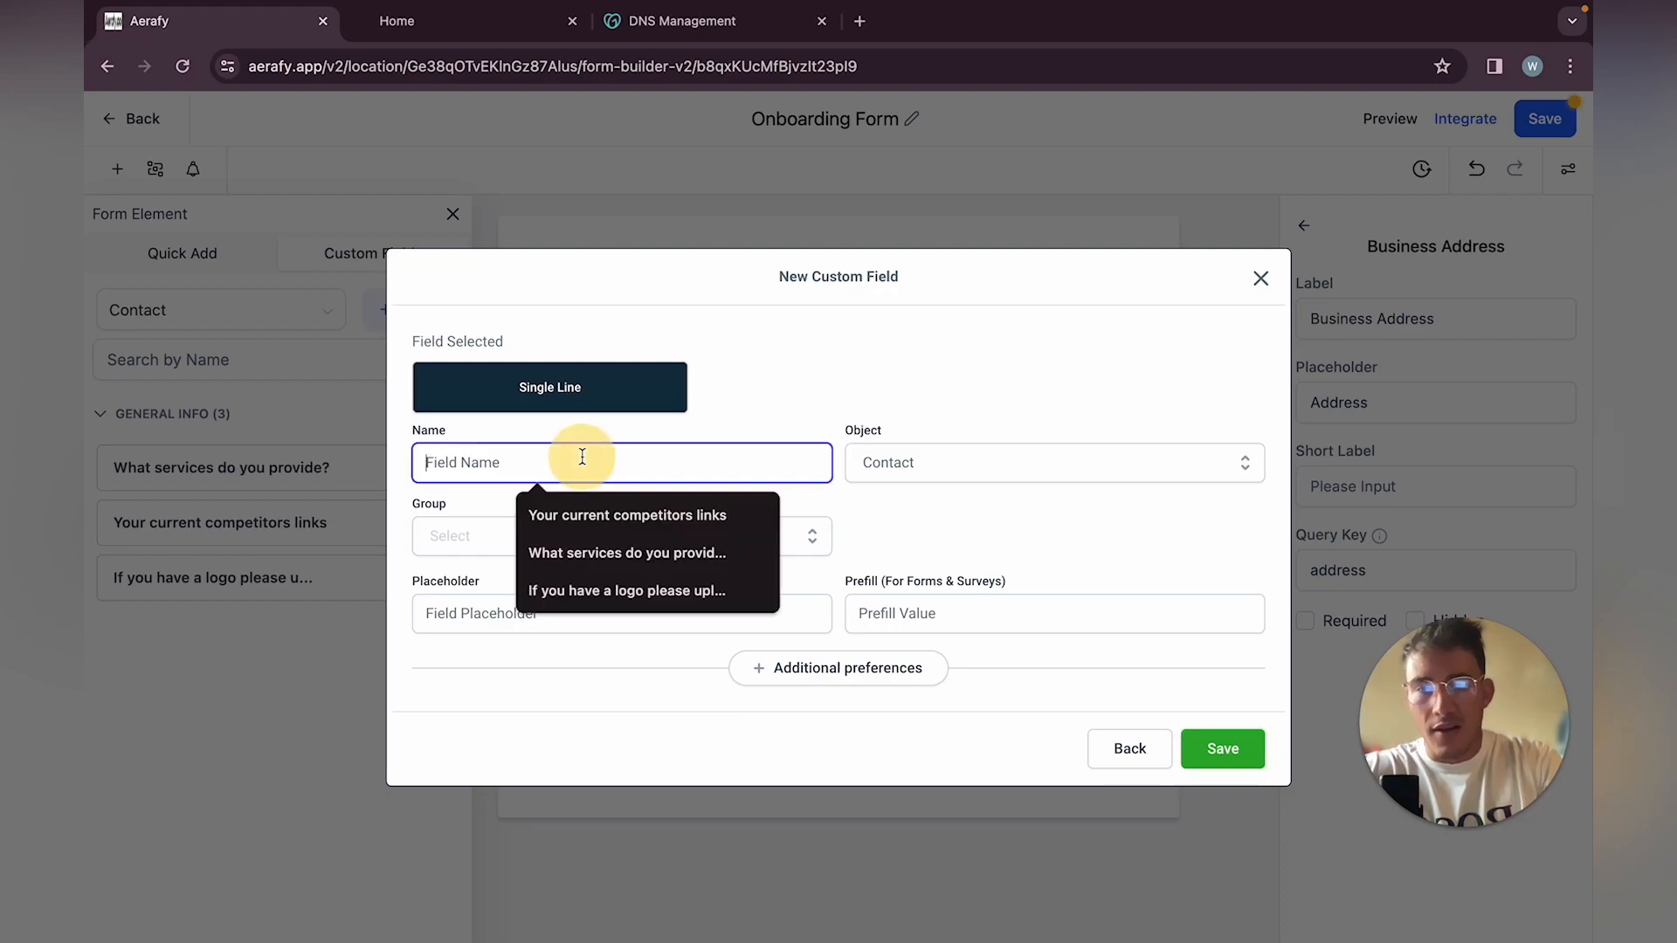
pyautogui.click(584, 559)
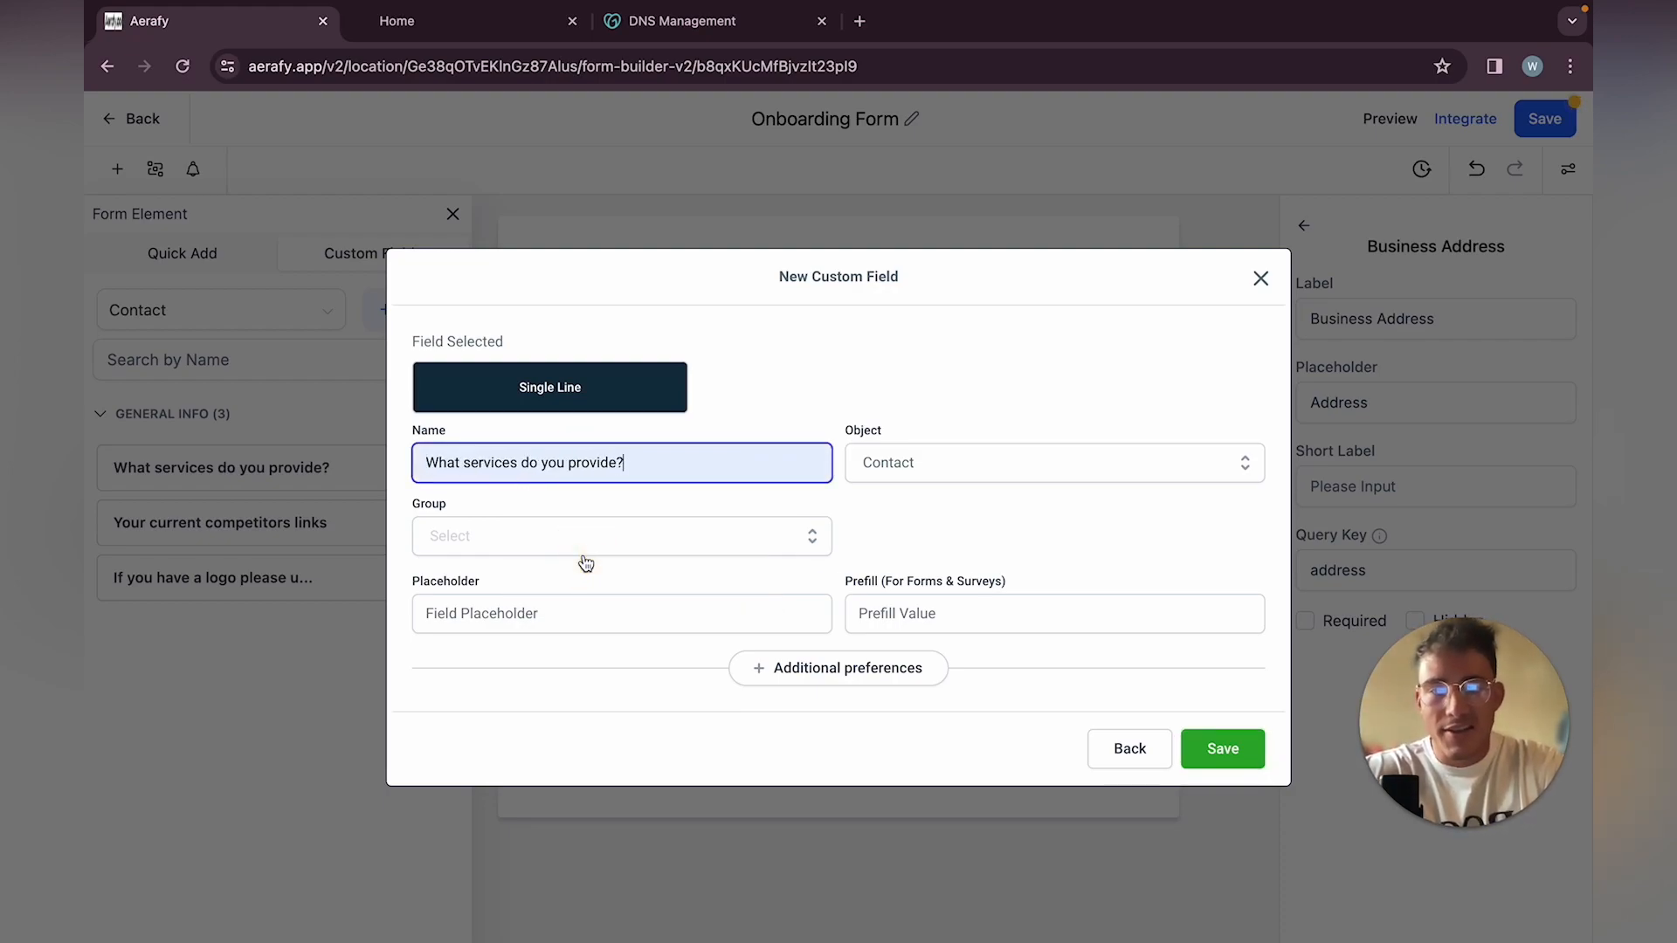
pyautogui.click(617, 535)
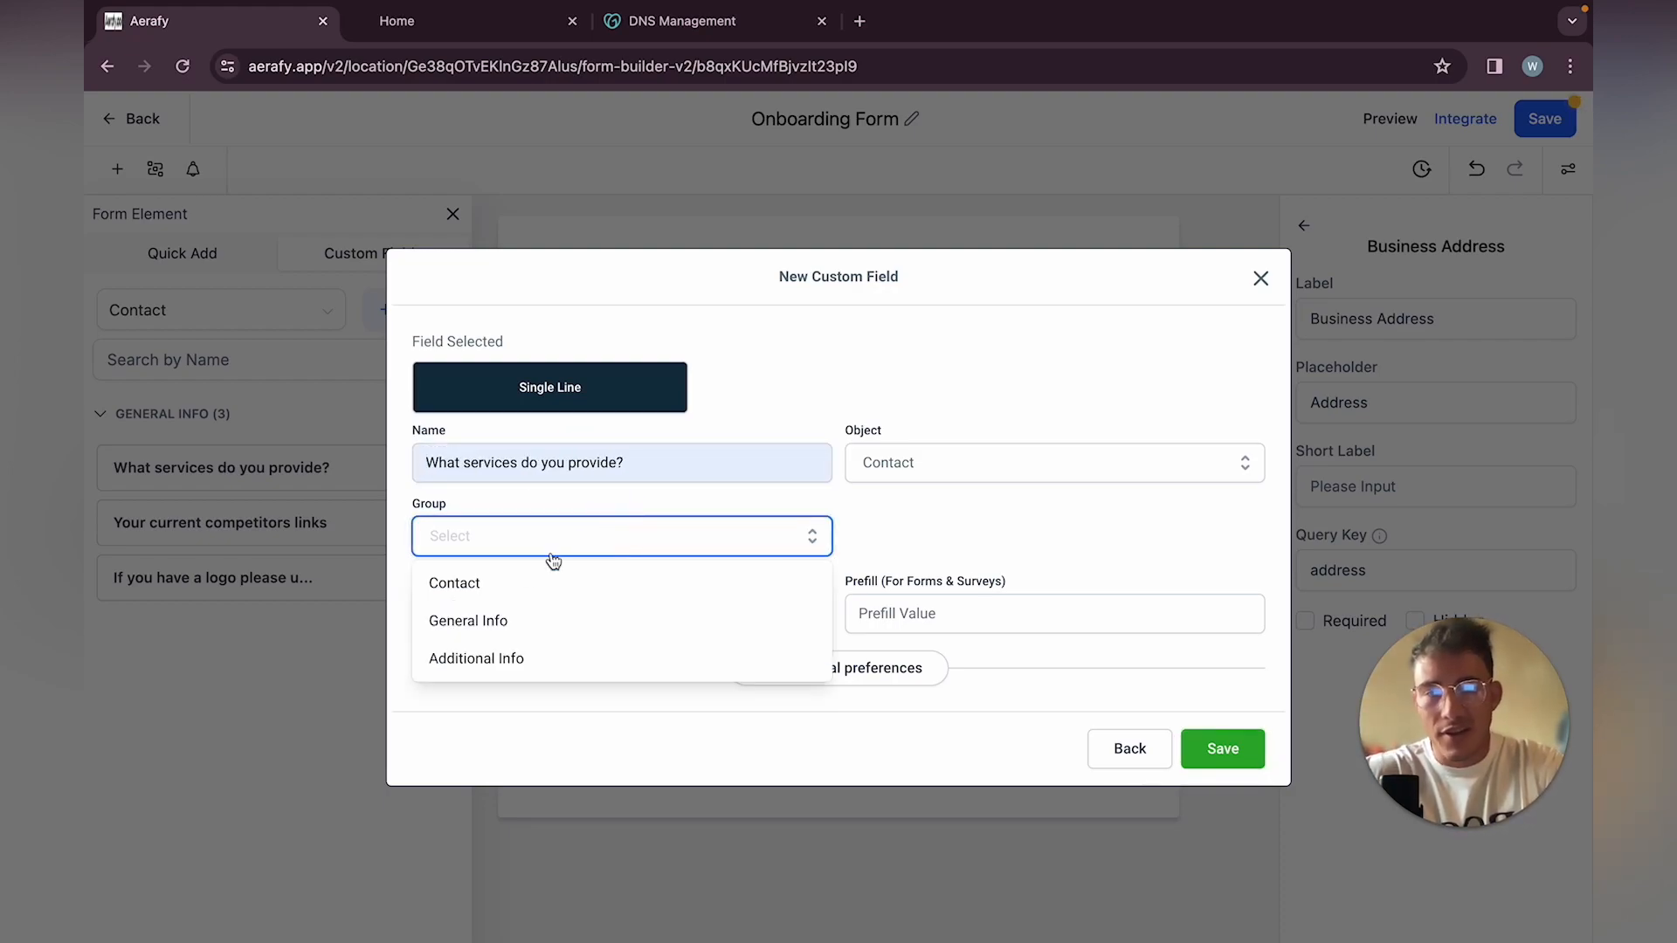
pyautogui.click(471, 623)
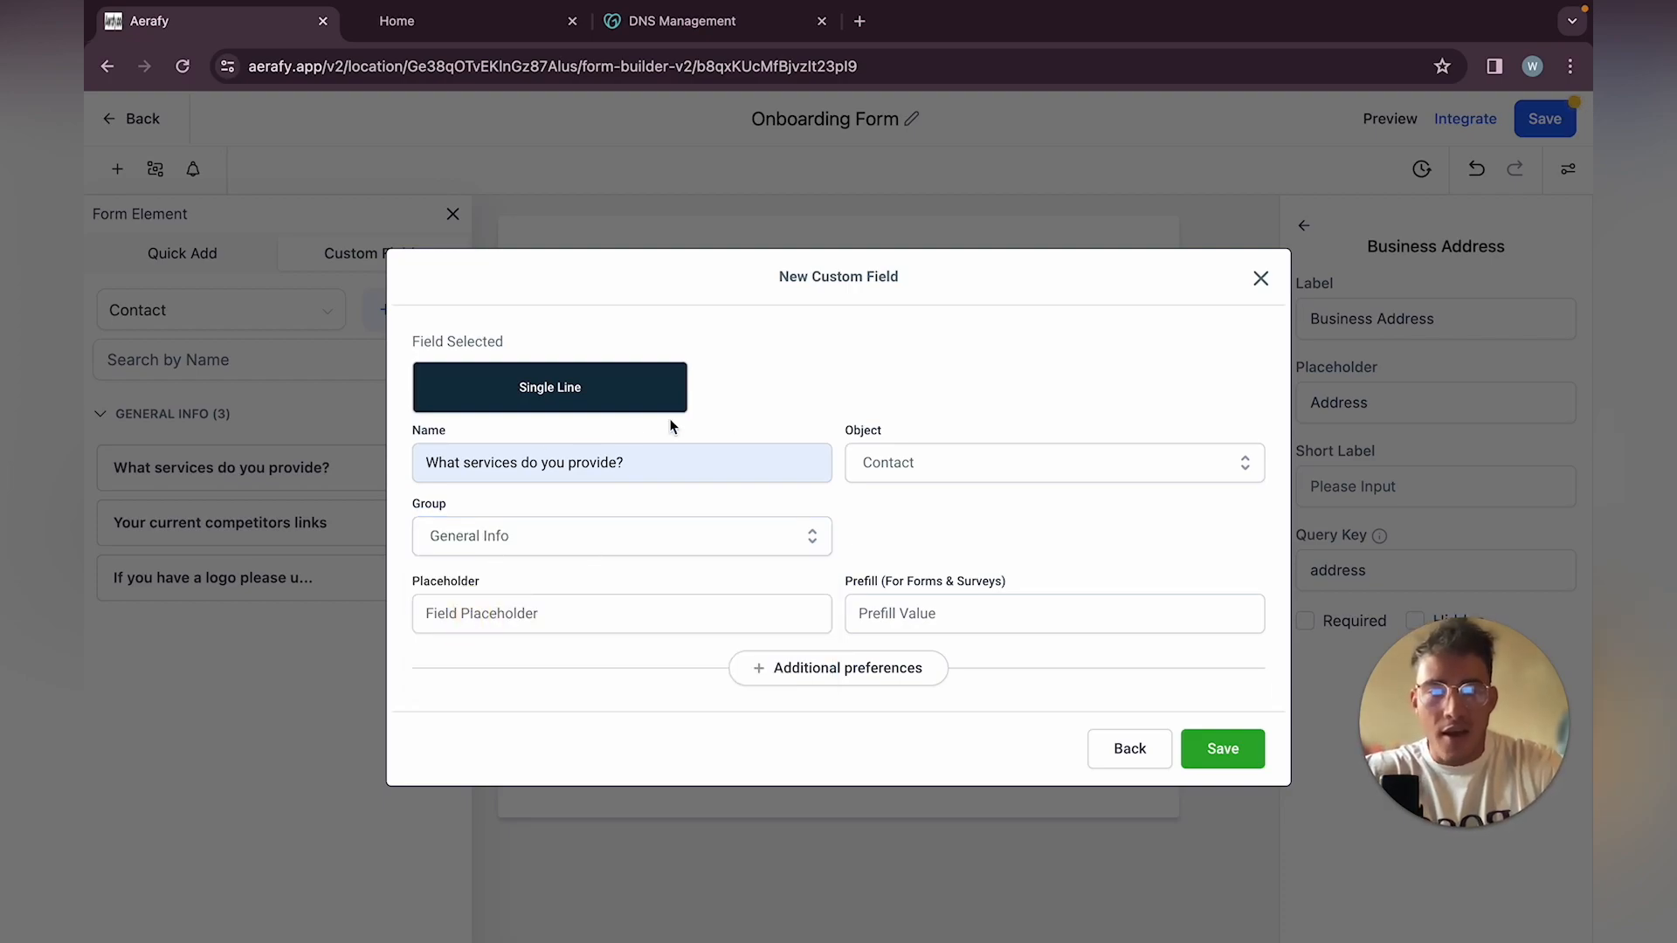
pyautogui.click(1226, 747)
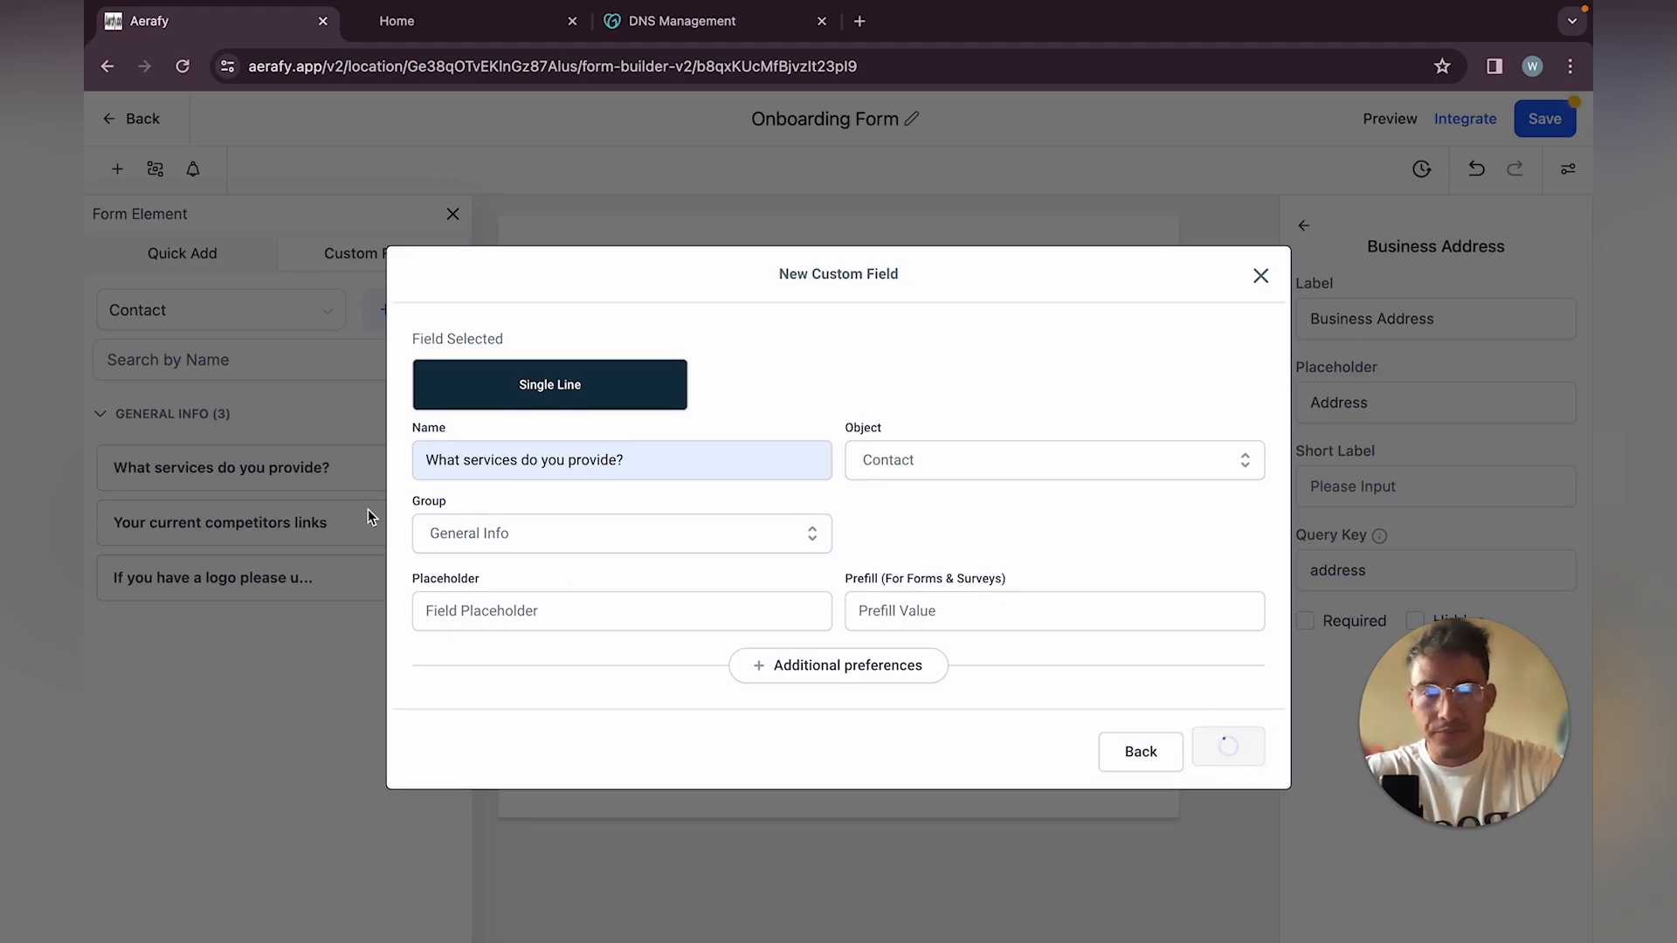
pyautogui.click(1258, 279)
# Add the existing "What services do you provide?" custom field to the form below Business Address
pyautogui.moveTo(263, 474); pyautogui.dragTo(658, 733)
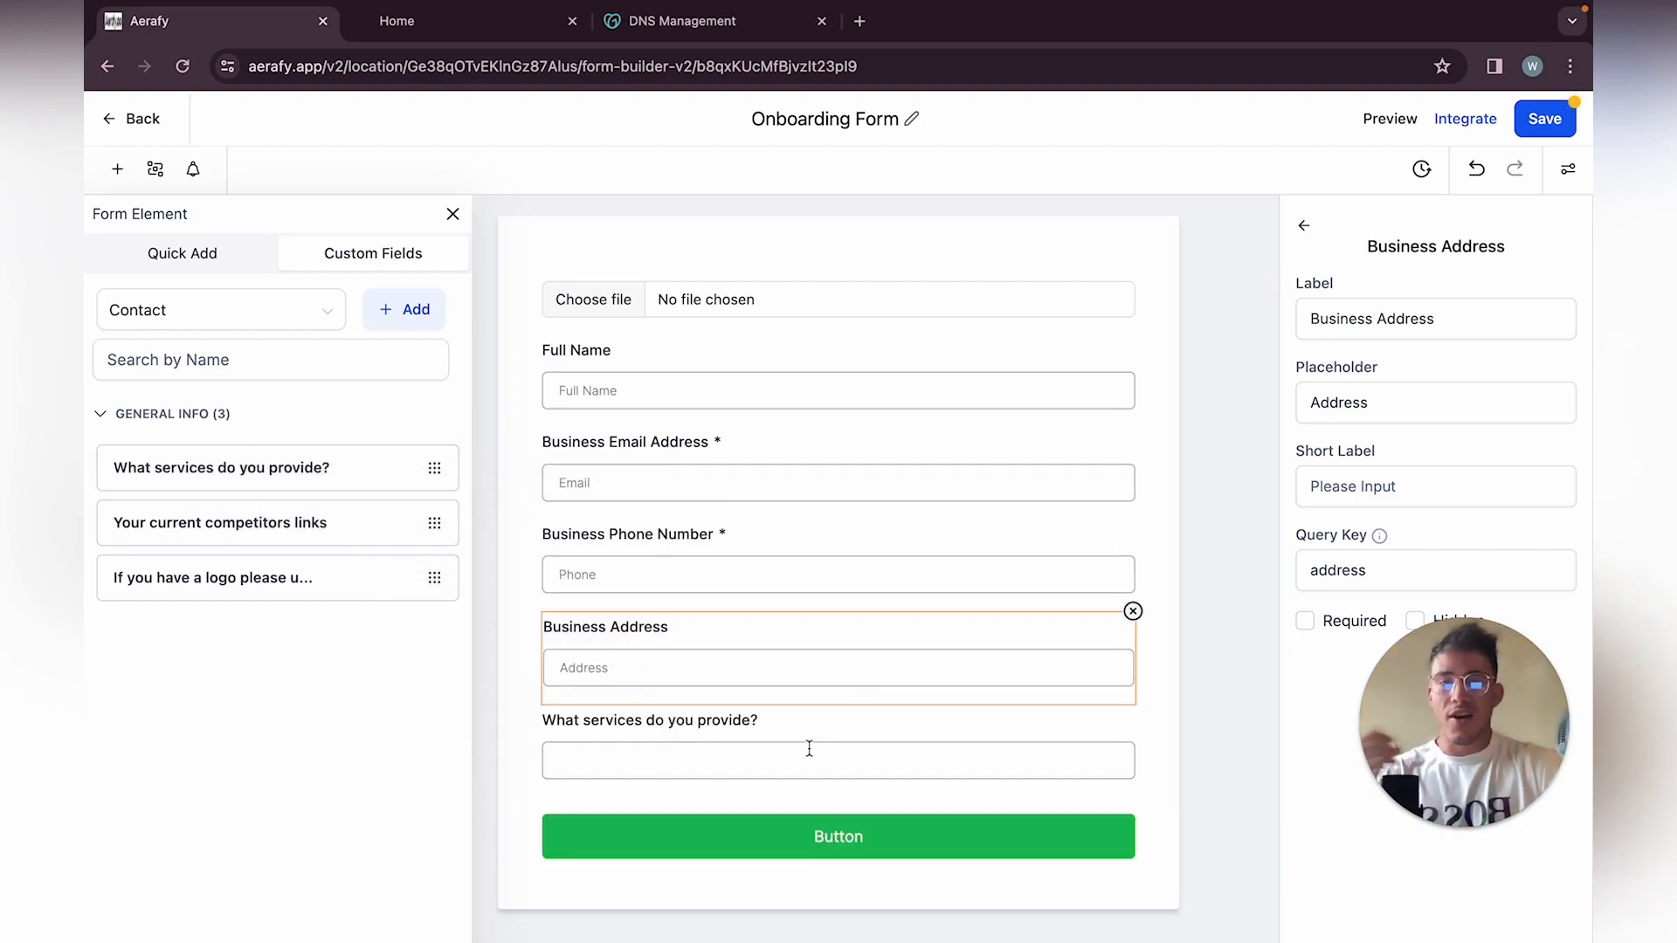
# Create a Single Line custom field named "Do you have any specific colours that you want to use for branding" in the General Info group
pyautogui.click(390, 312)
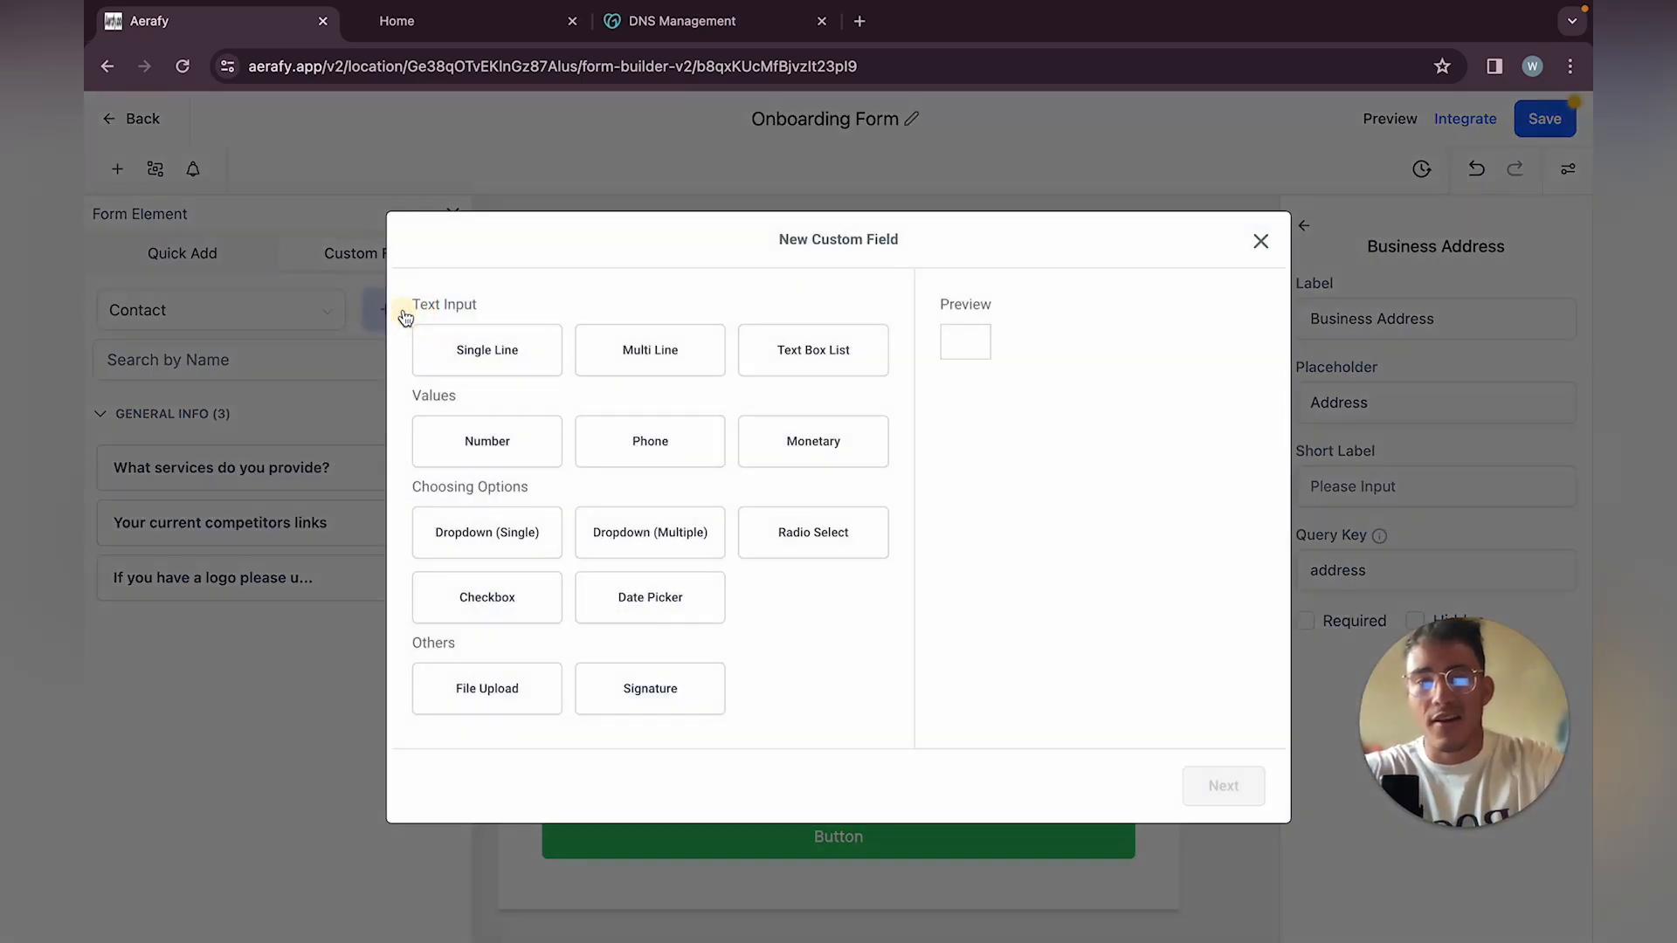
pyautogui.click(540, 373)
pyautogui.click(1224, 785)
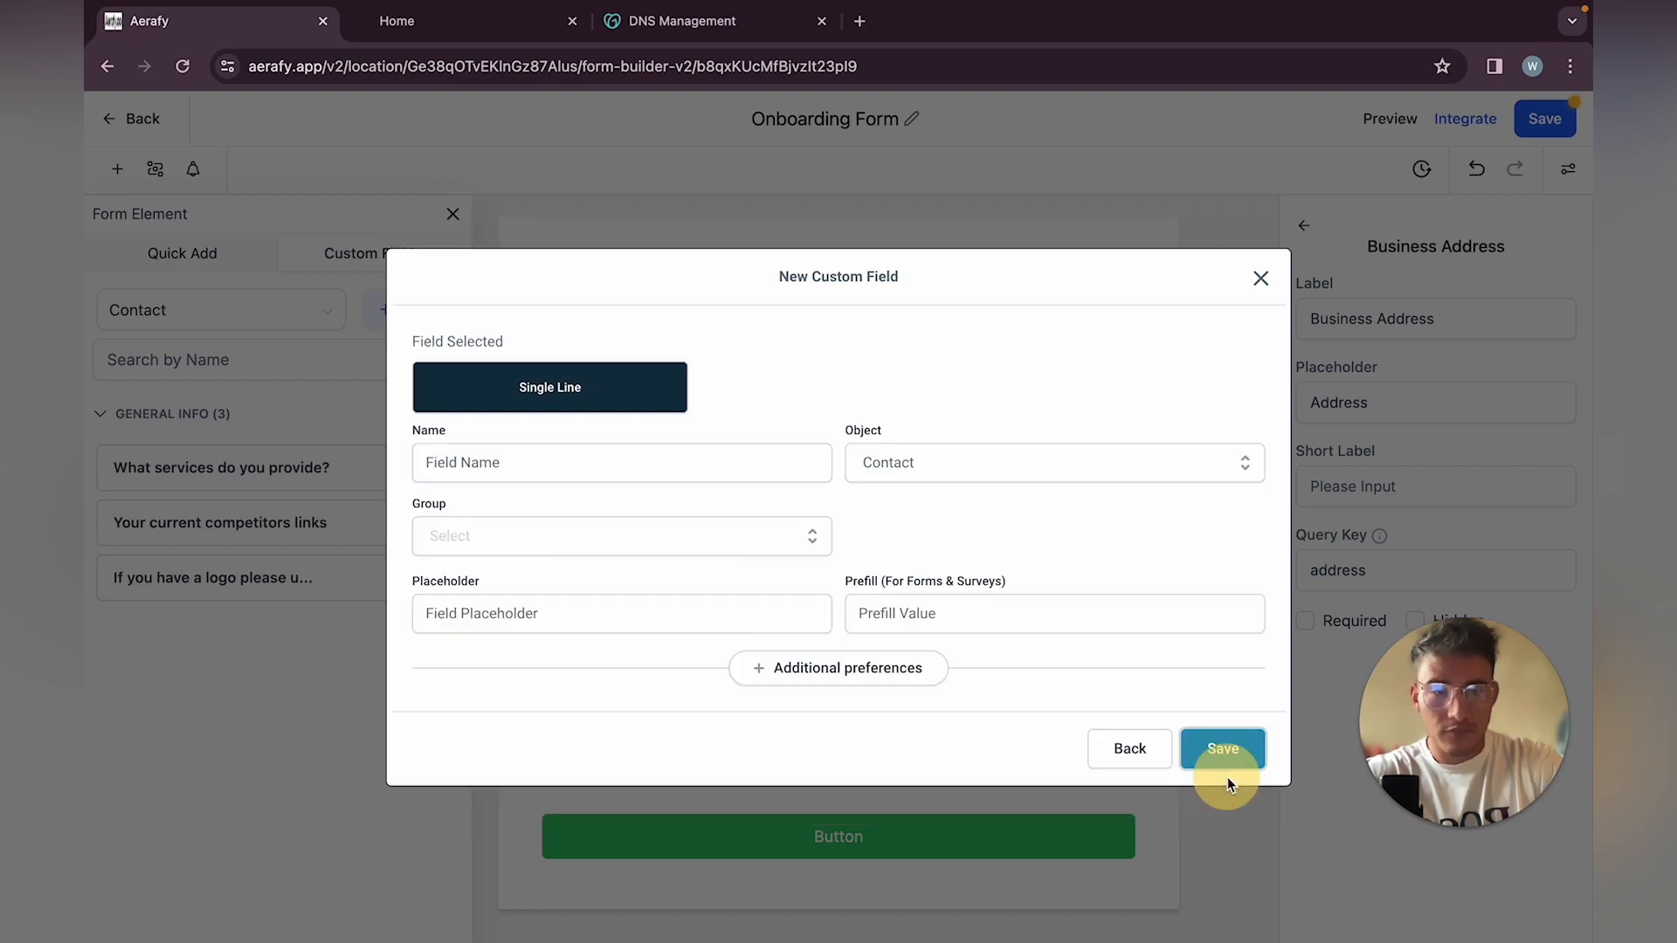
pyautogui.click(548, 459)
pyautogui.write('Do')
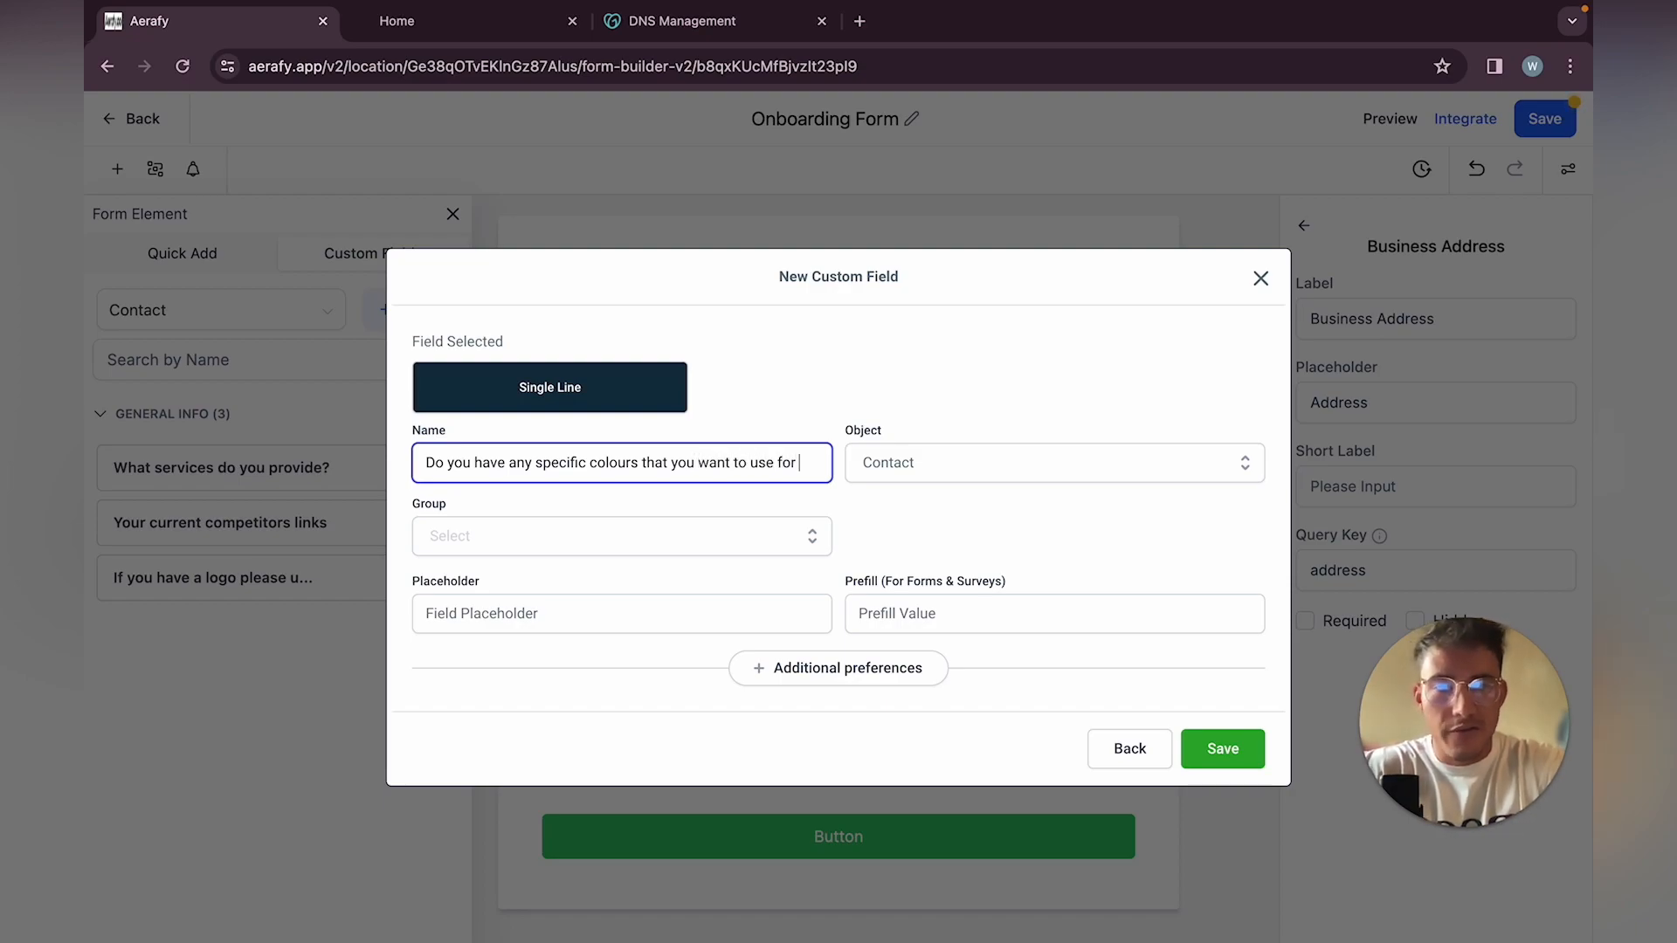
pyautogui.write('anding')
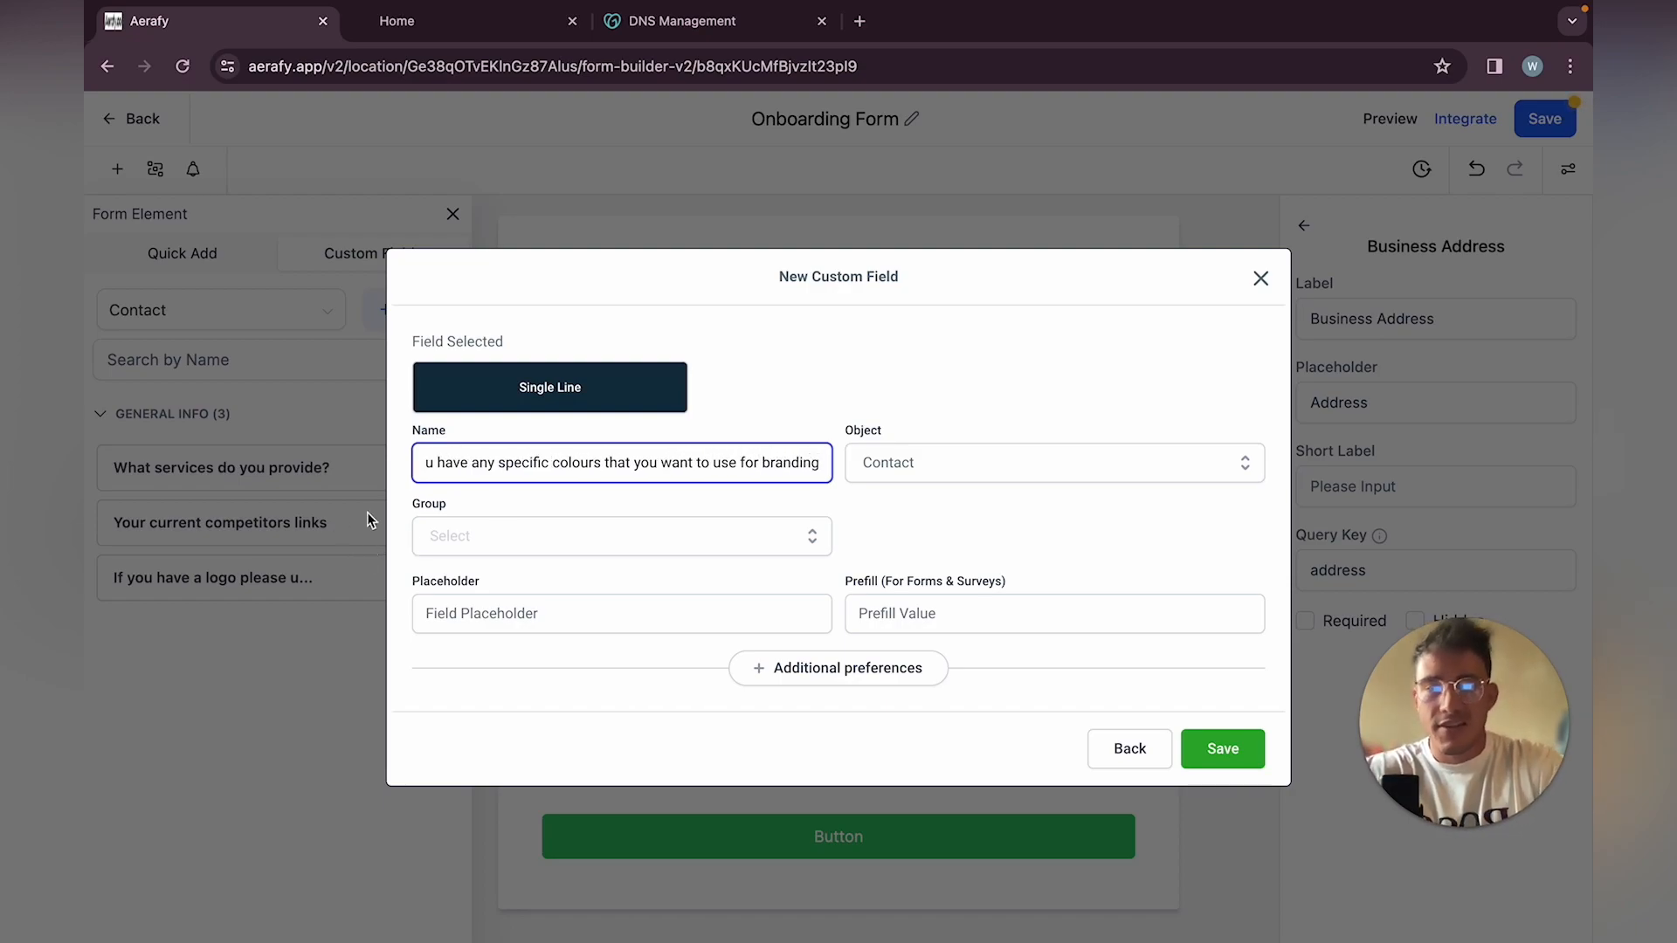
pyautogui.click(461, 543)
pyautogui.click(454, 627)
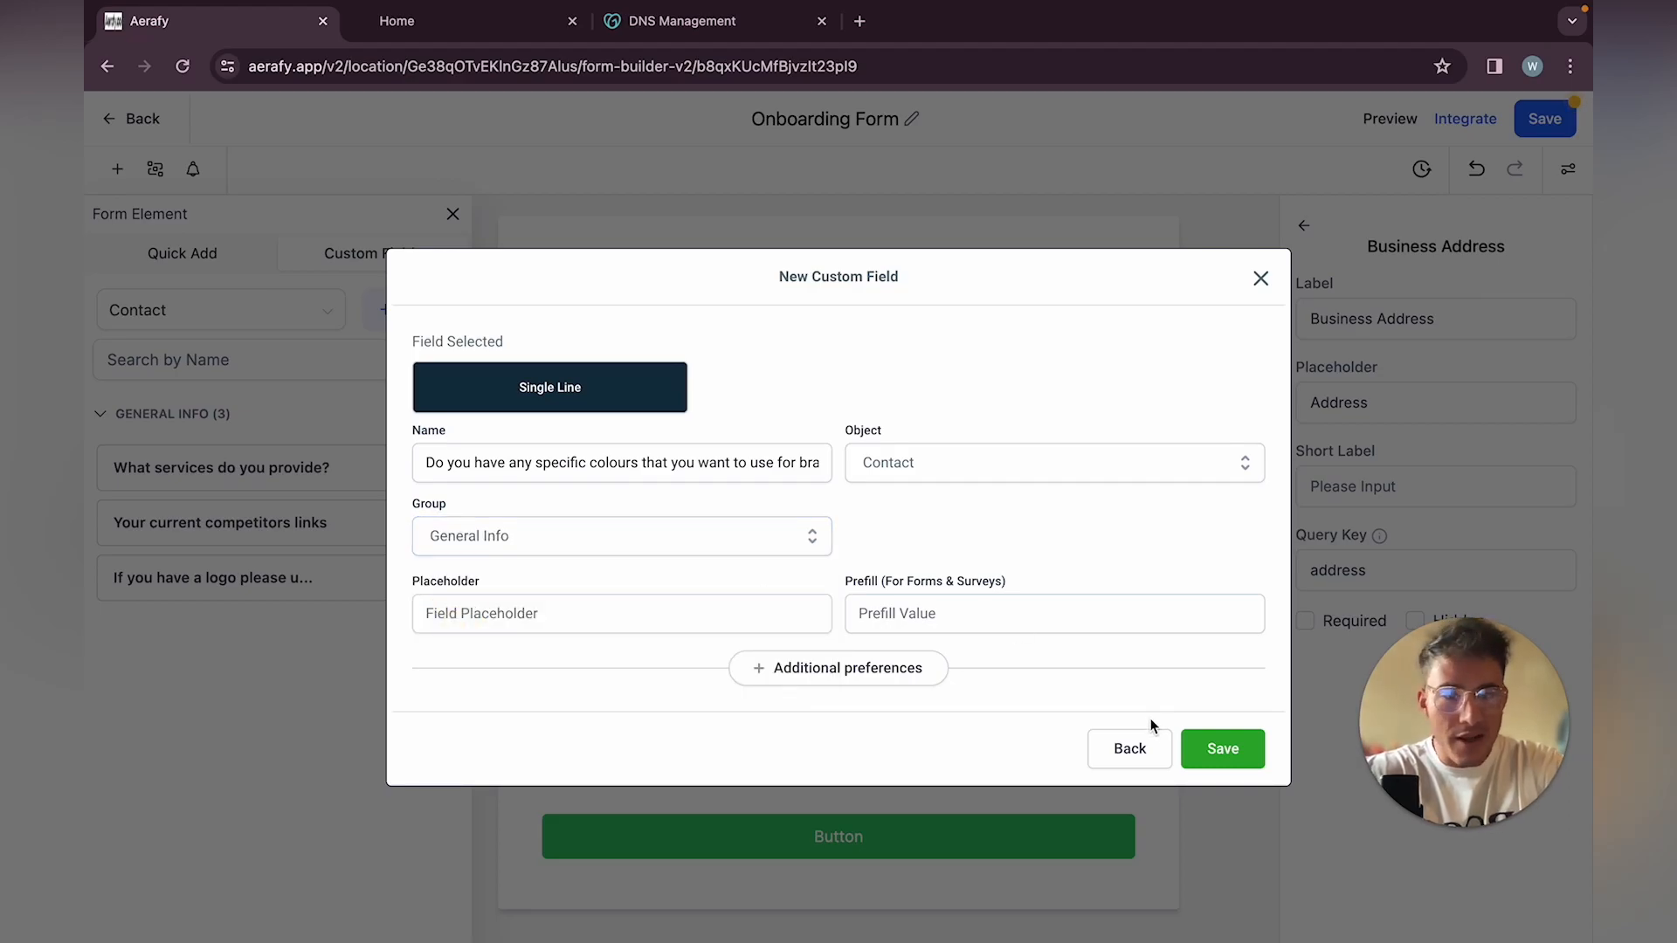
pyautogui.click(1219, 748)
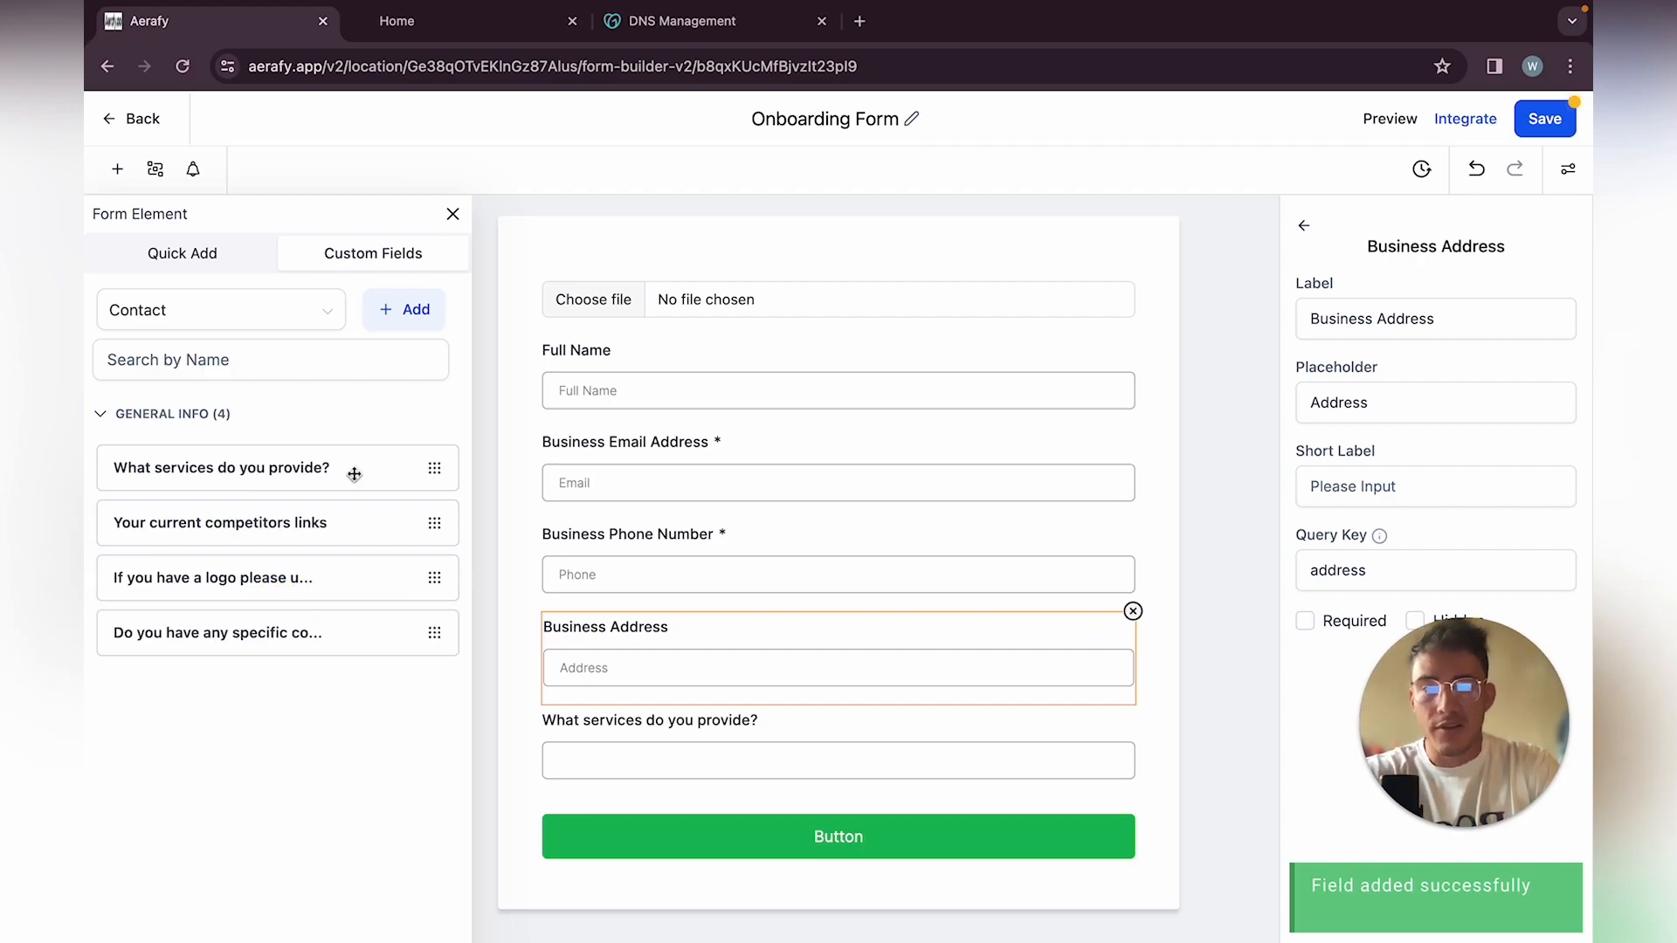
# Place the logo upload custom field below the services question and the branding colours field directly below Business Address
pyautogui.moveTo(434, 577); pyautogui.dragTo(811, 840)
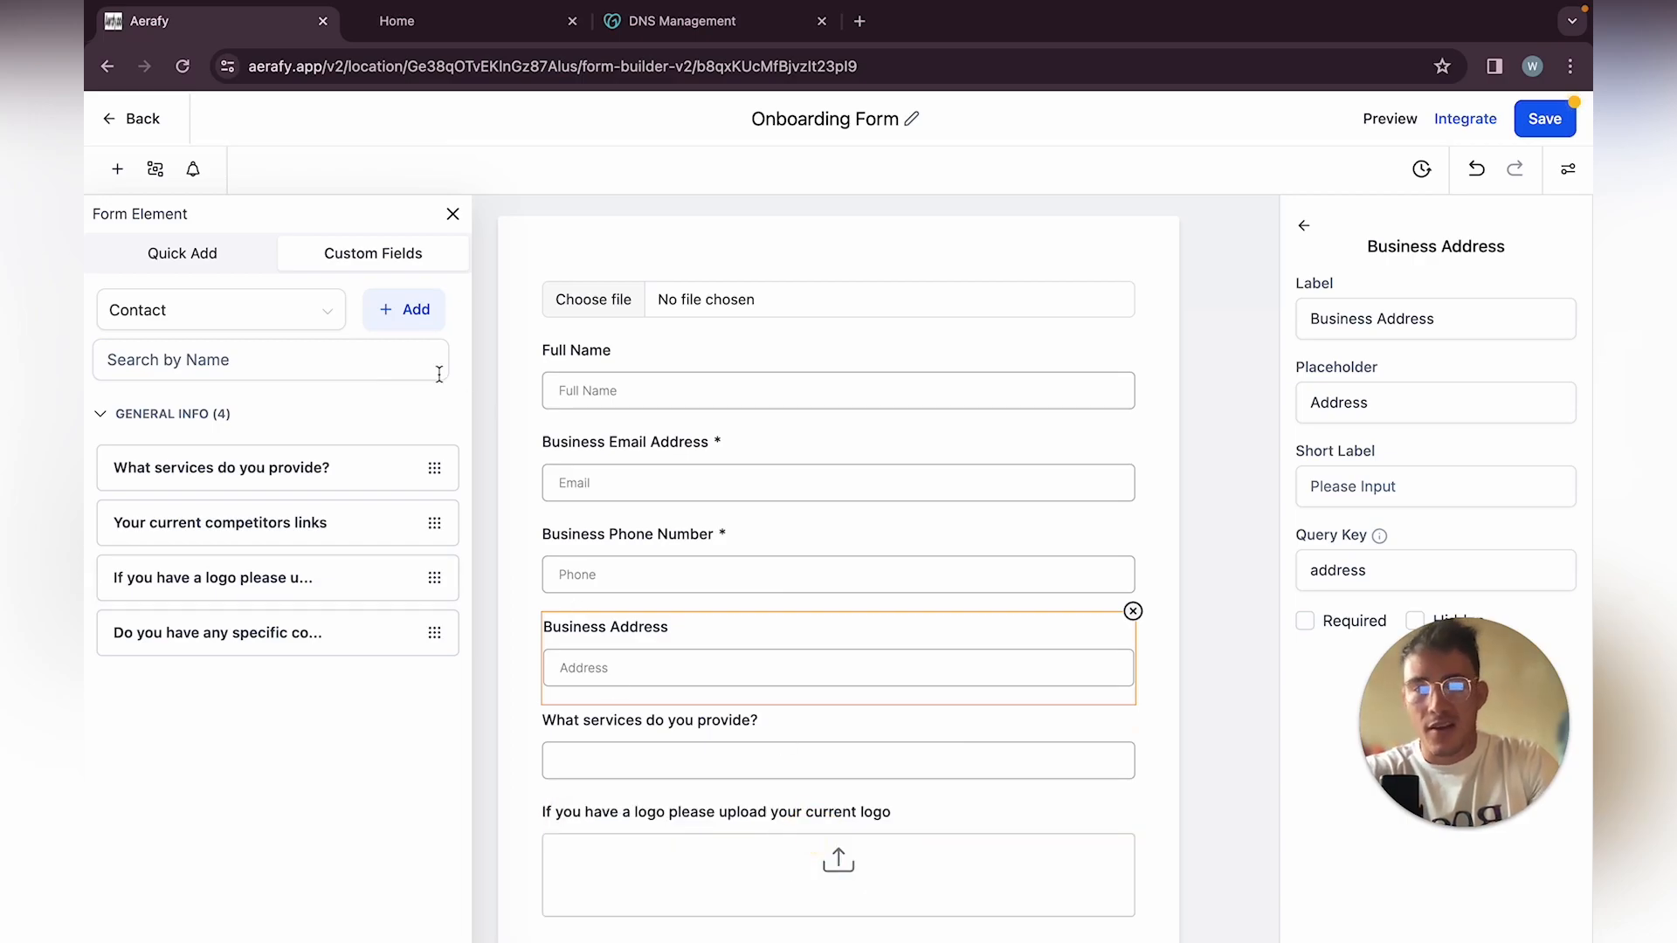
pyautogui.click(397, 311)
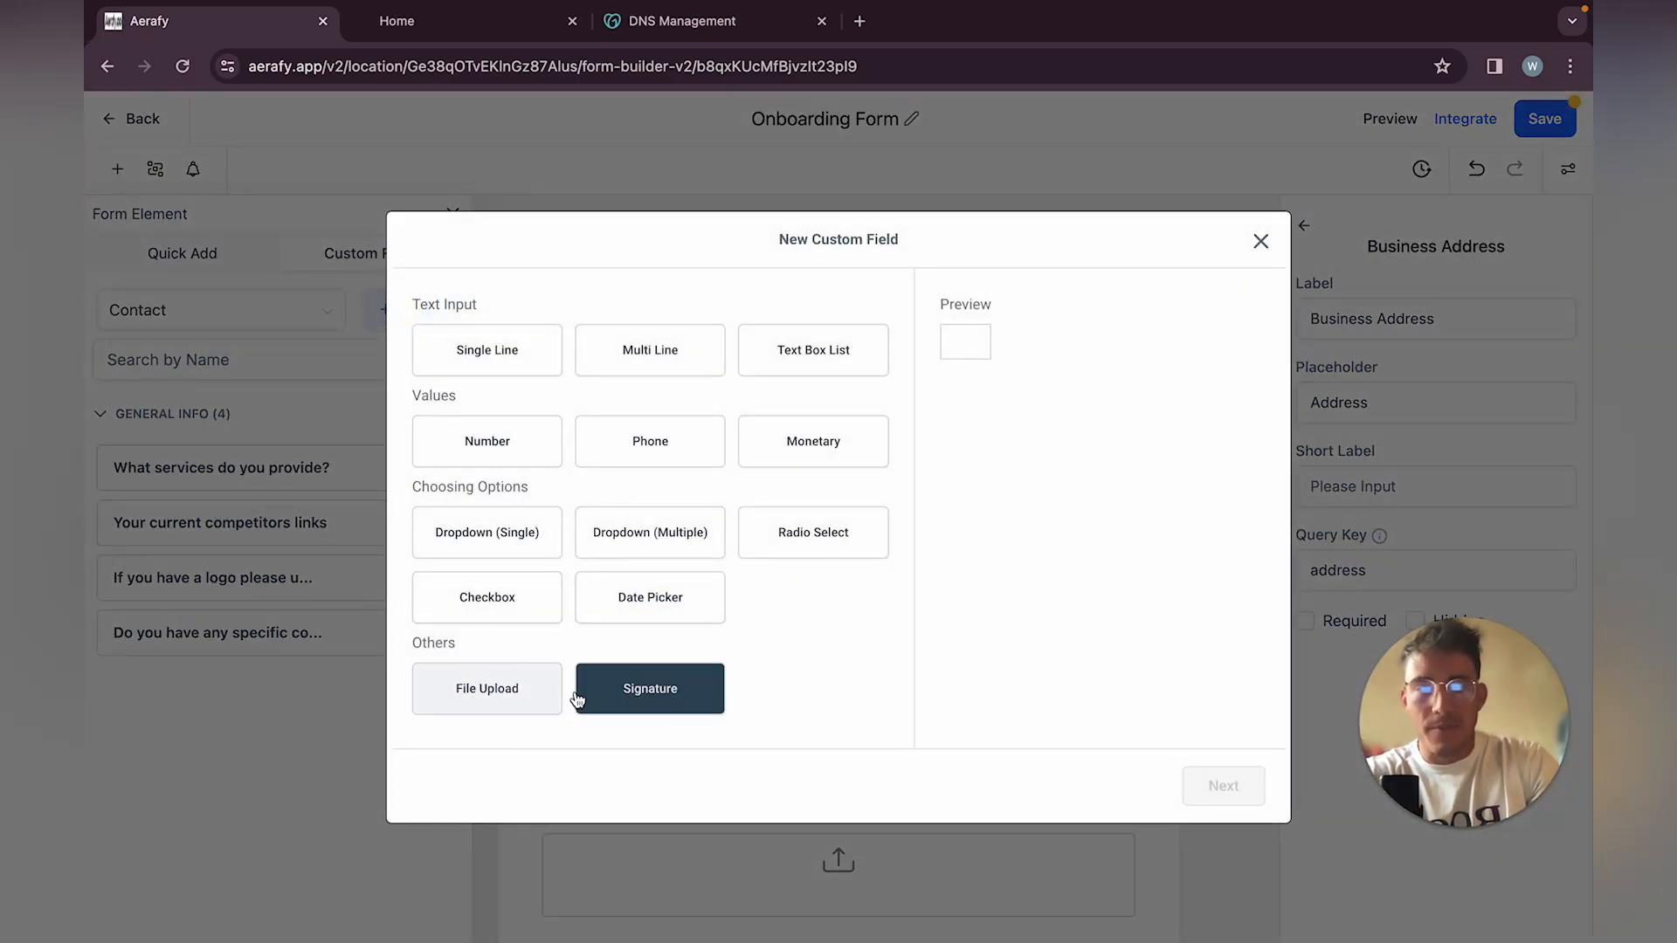
pyautogui.click(1260, 242)
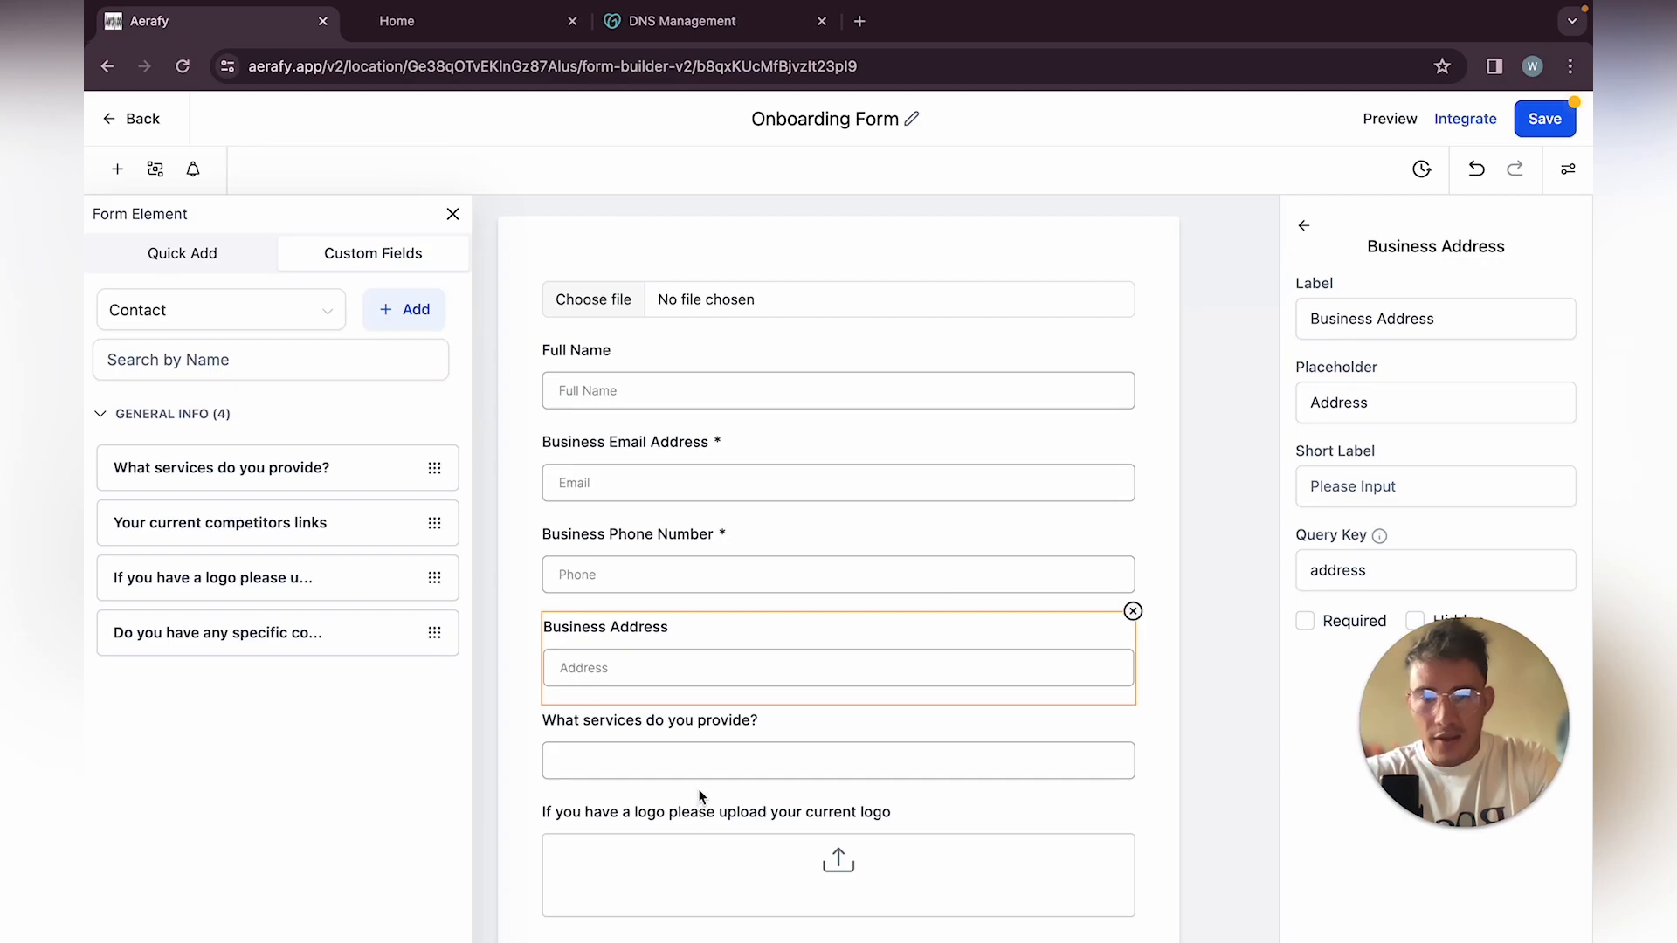
pyautogui.moveTo(439, 630); pyautogui.dragTo(902, 763)
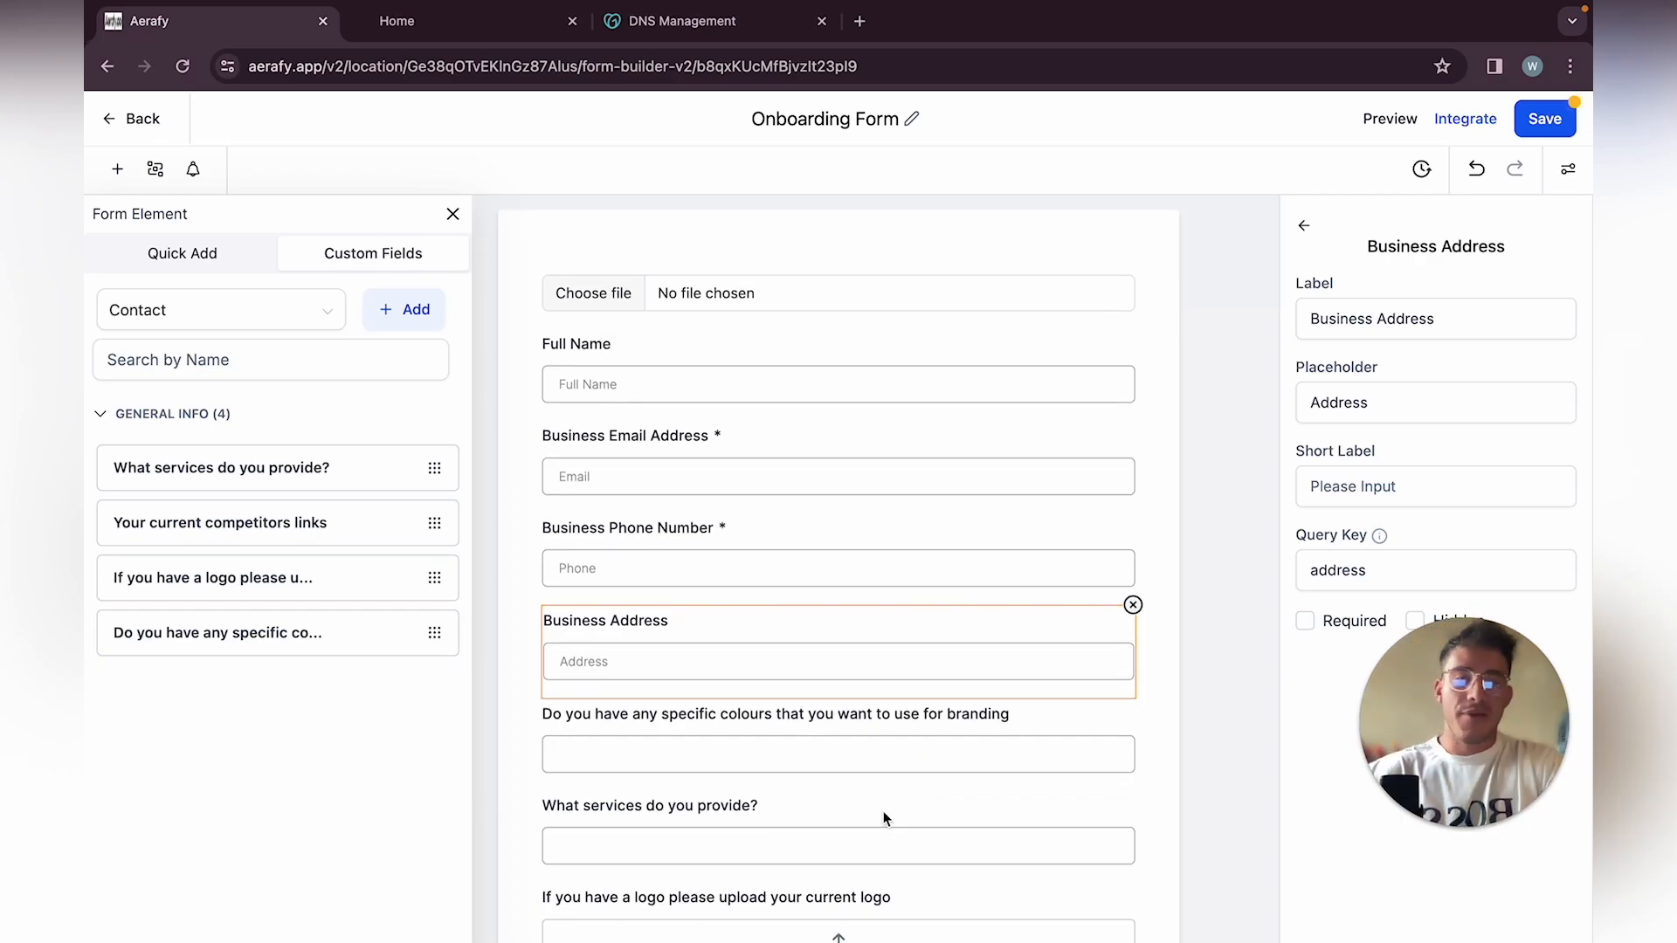
# Create a Single Line custom field named "Please state any other information that you may think is requires" in the General Info group
pyautogui.scroll(-3, 885, 818)
pyautogui.click(384, 311)
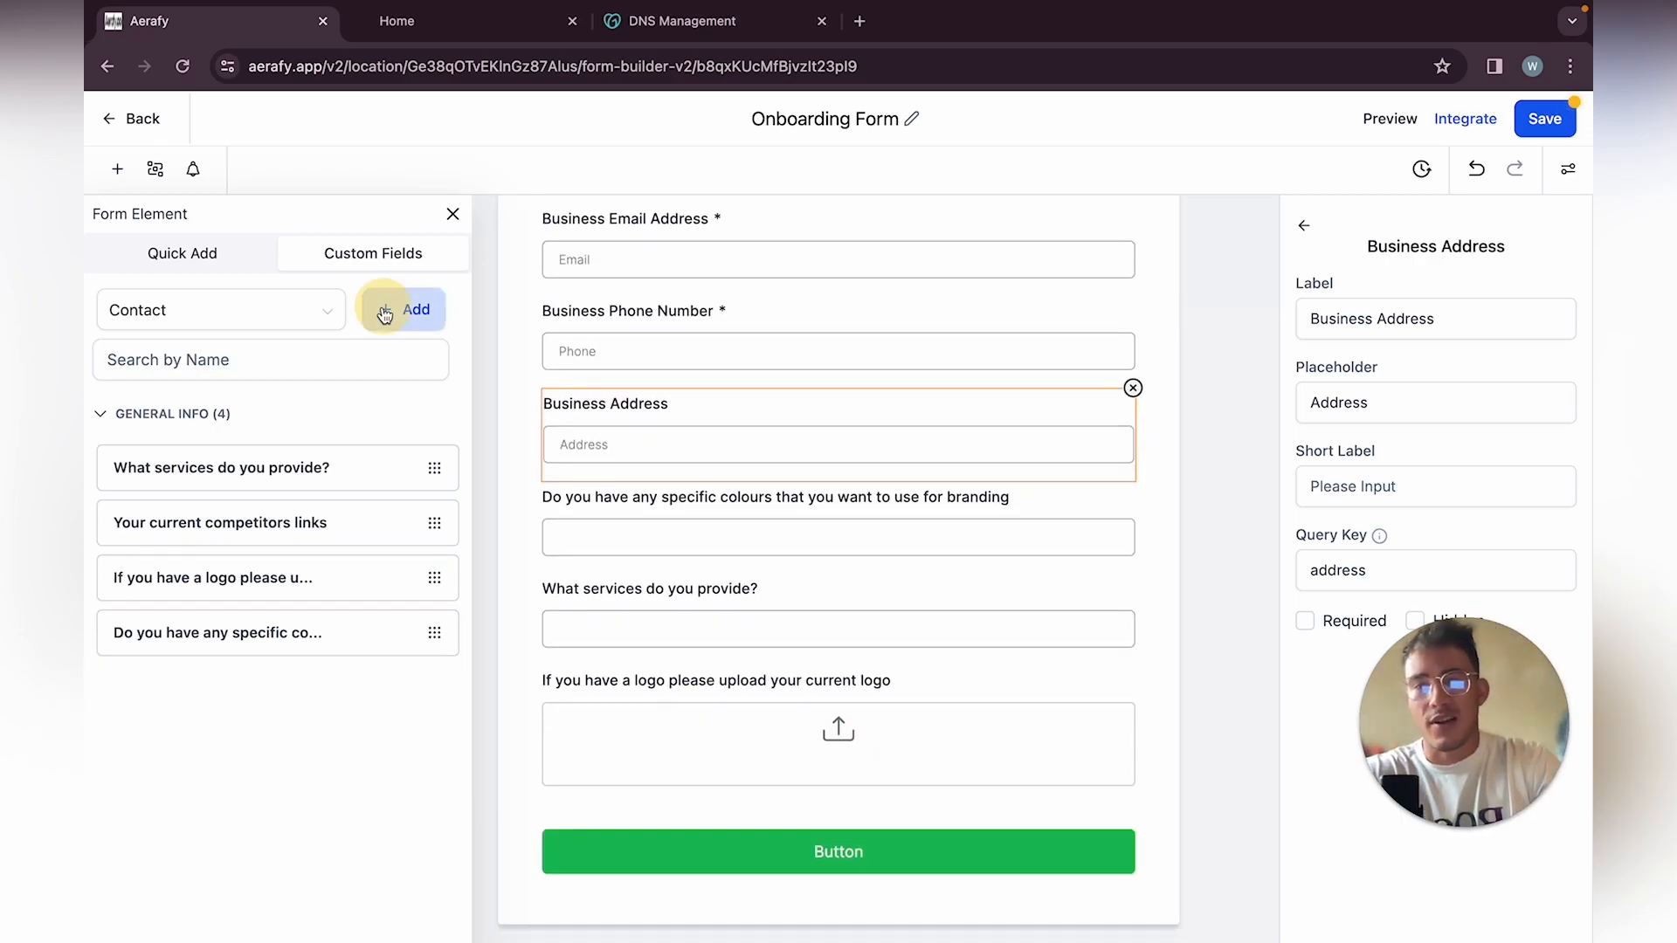
pyautogui.click(489, 349)
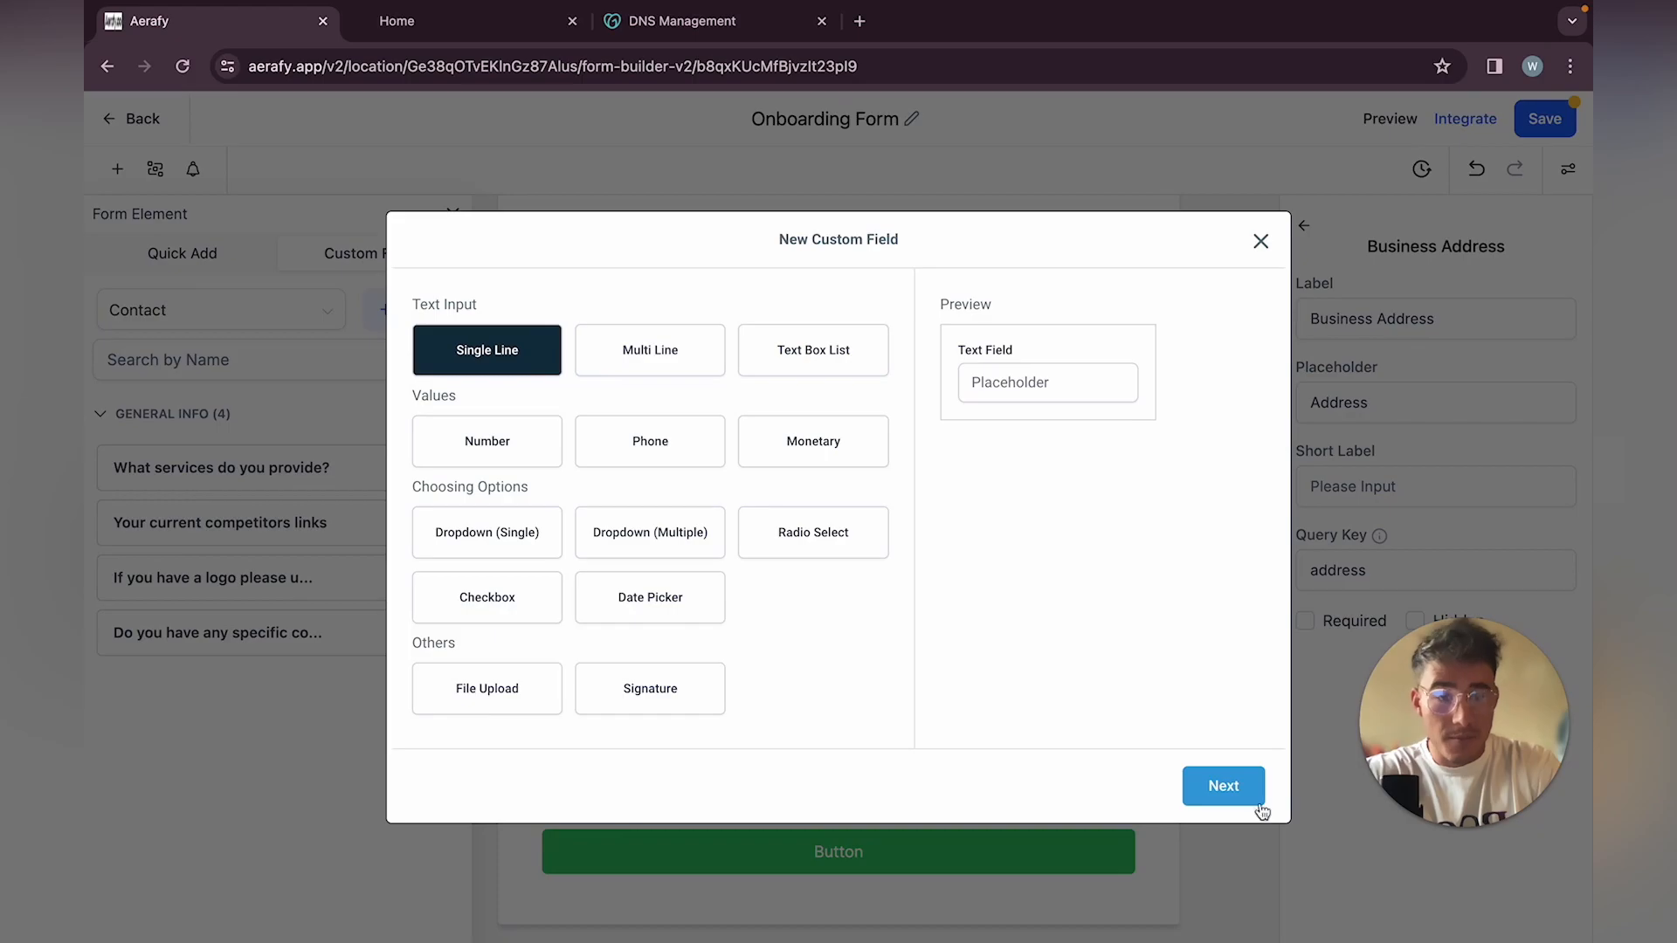
pyautogui.click(1223, 788)
pyautogui.click(482, 450)
pyautogui.write('Please state any other')
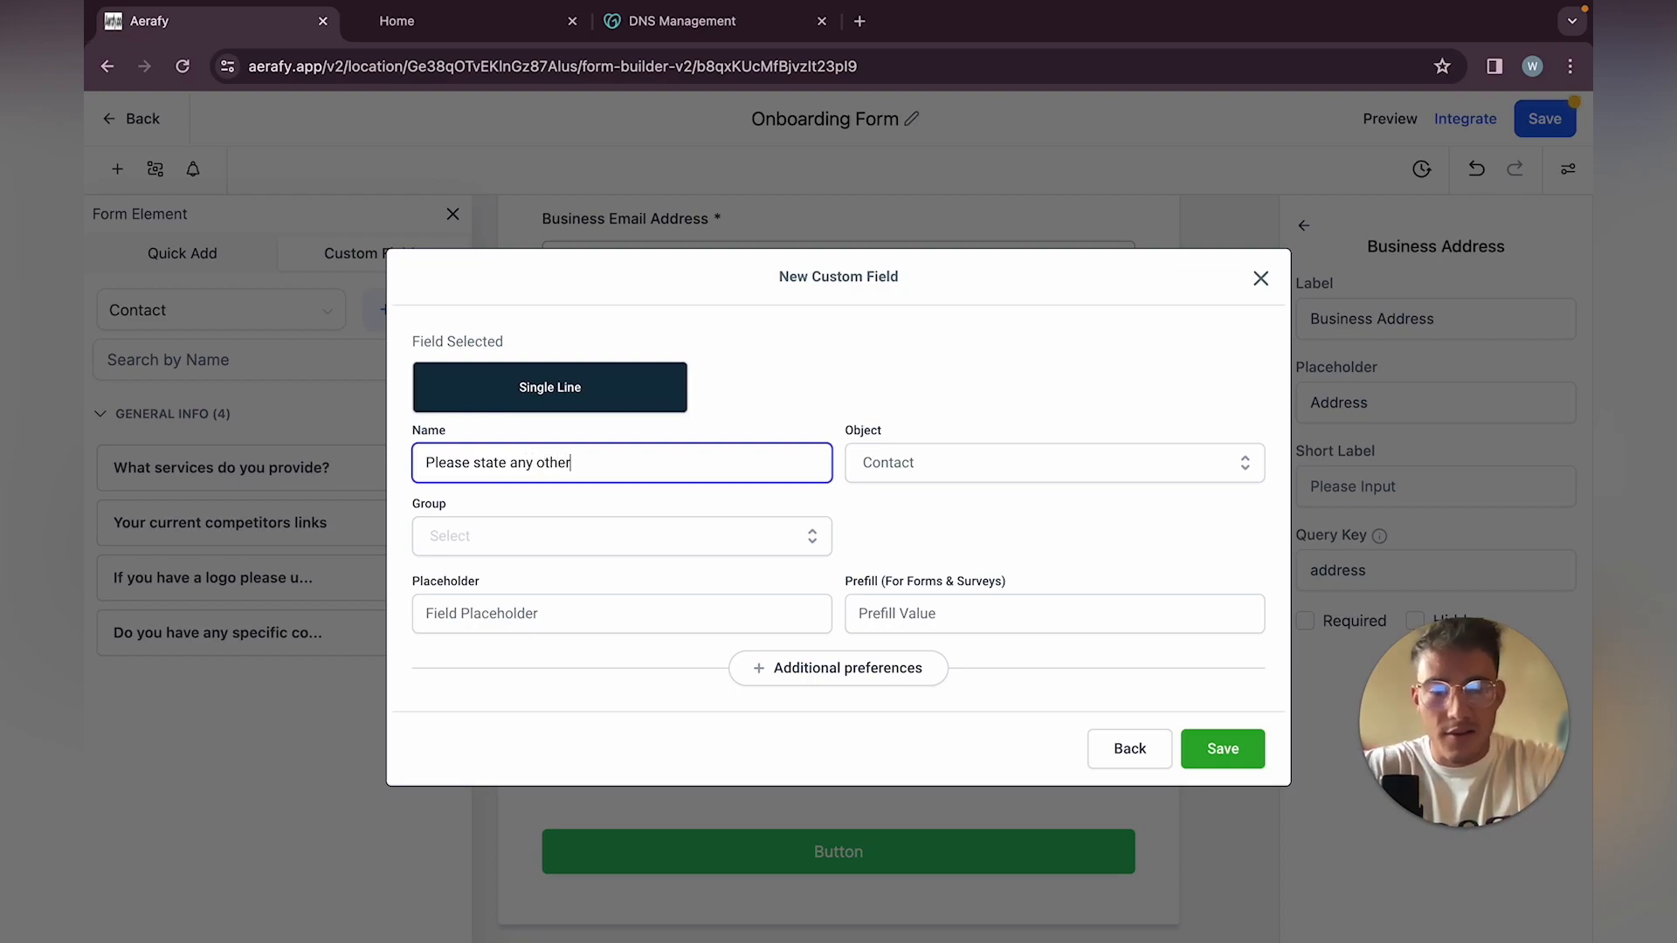
pyautogui.write(' information ')
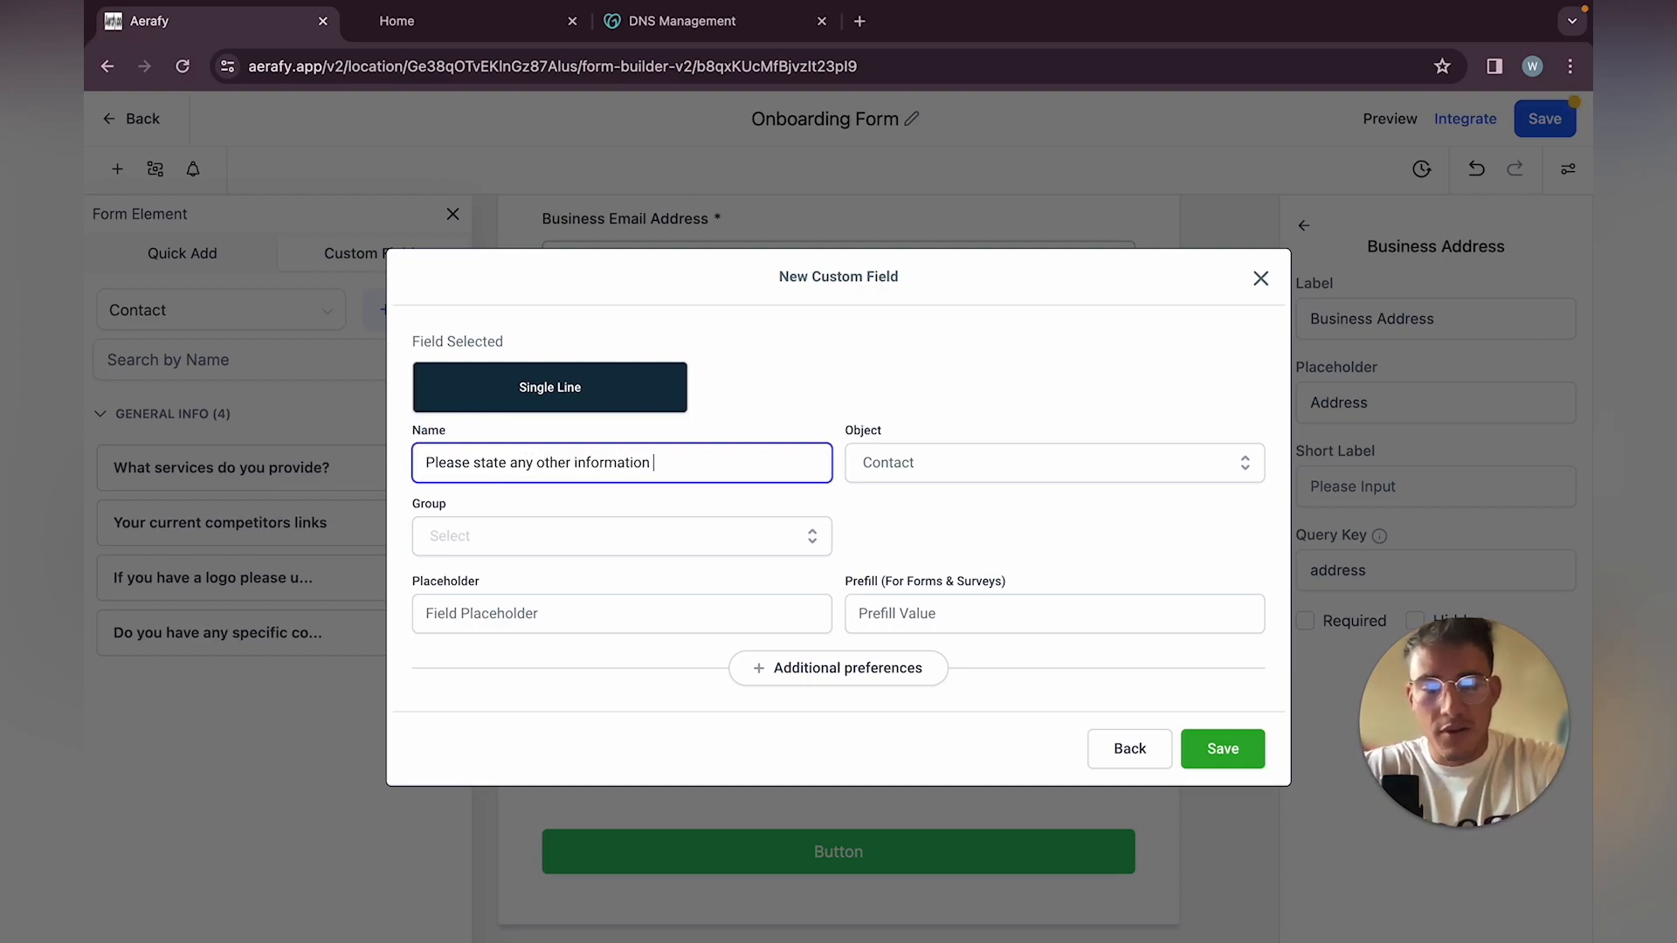
pyautogui.write('that you may ')
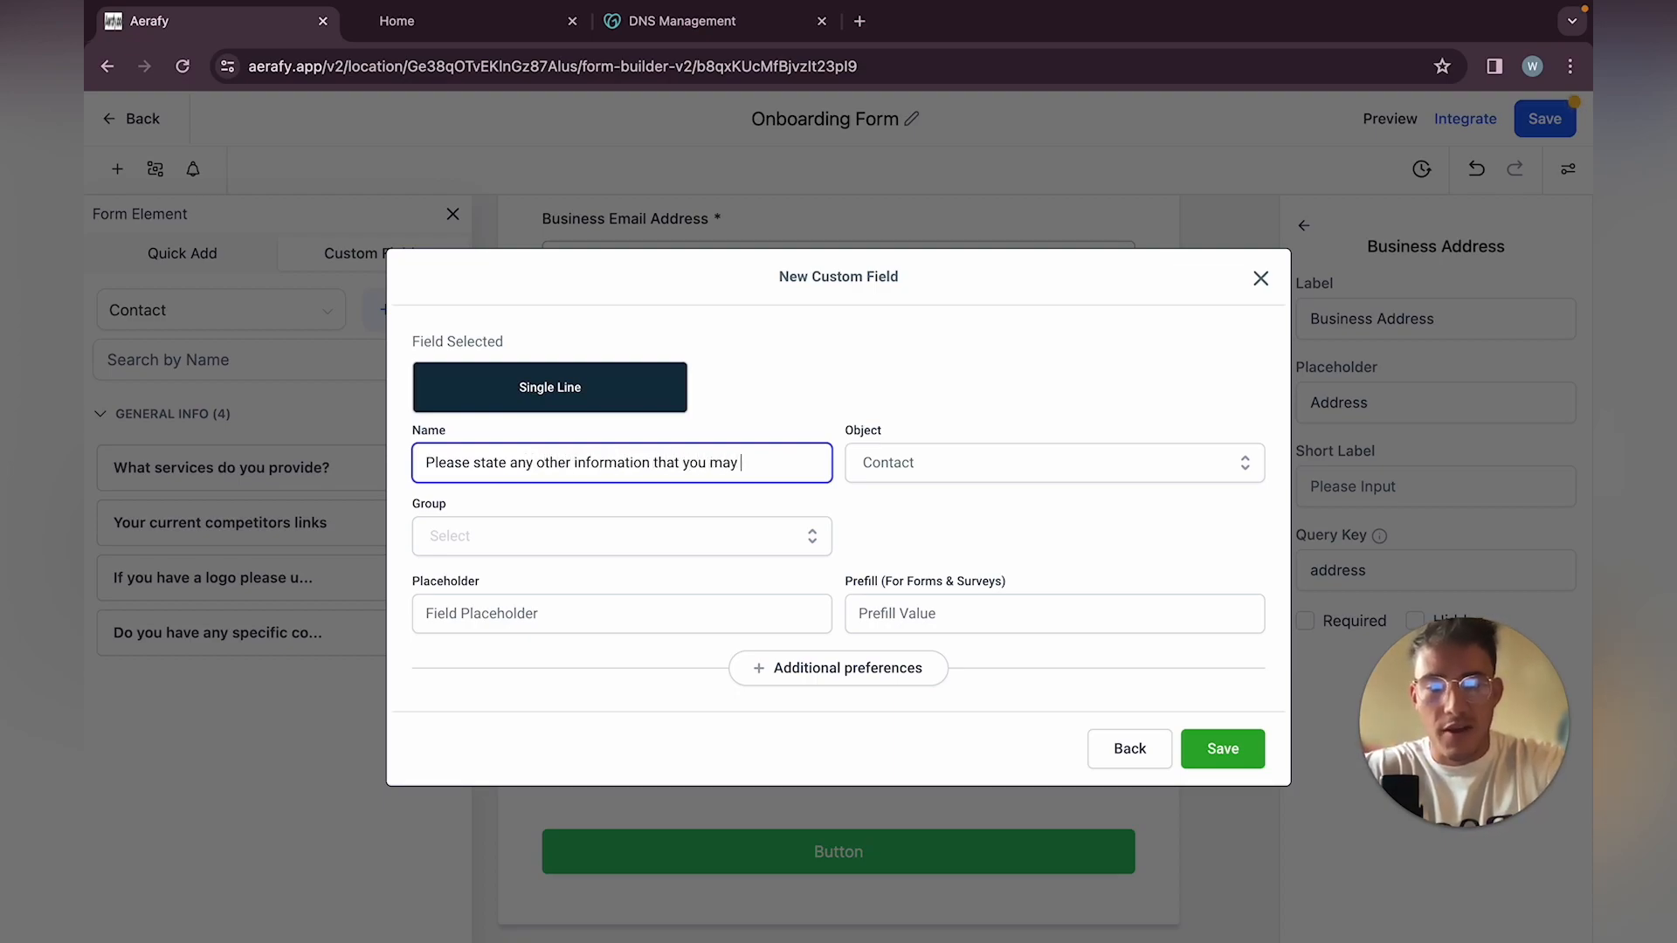
pyautogui.write('think is requires')
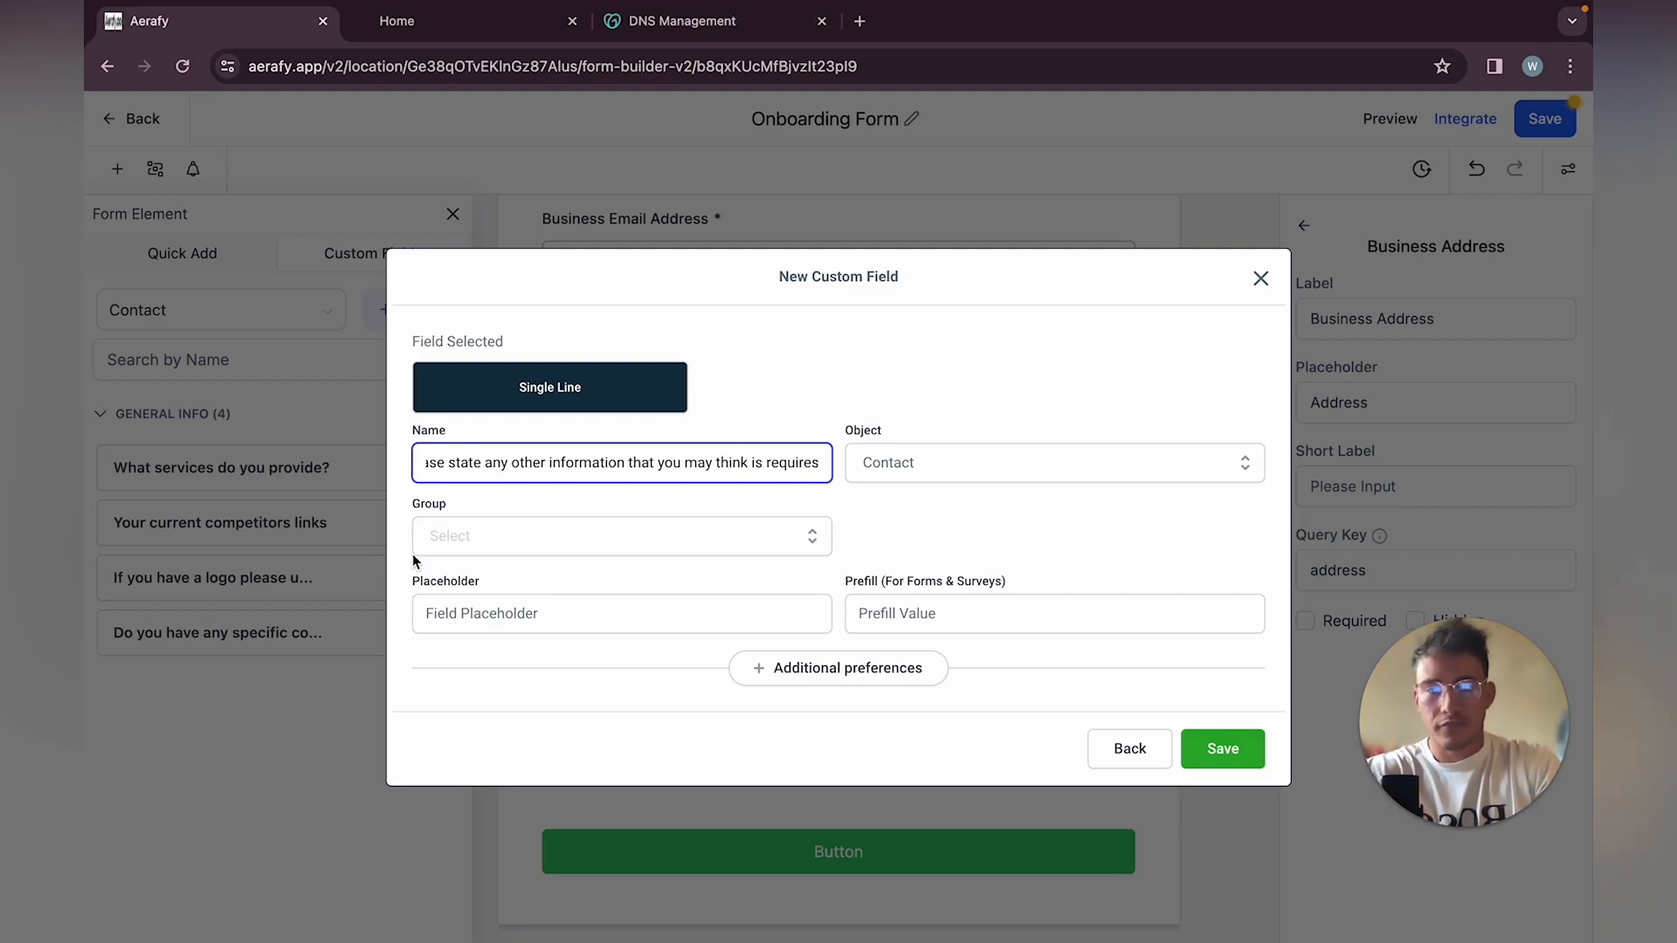
pyautogui.click(483, 535)
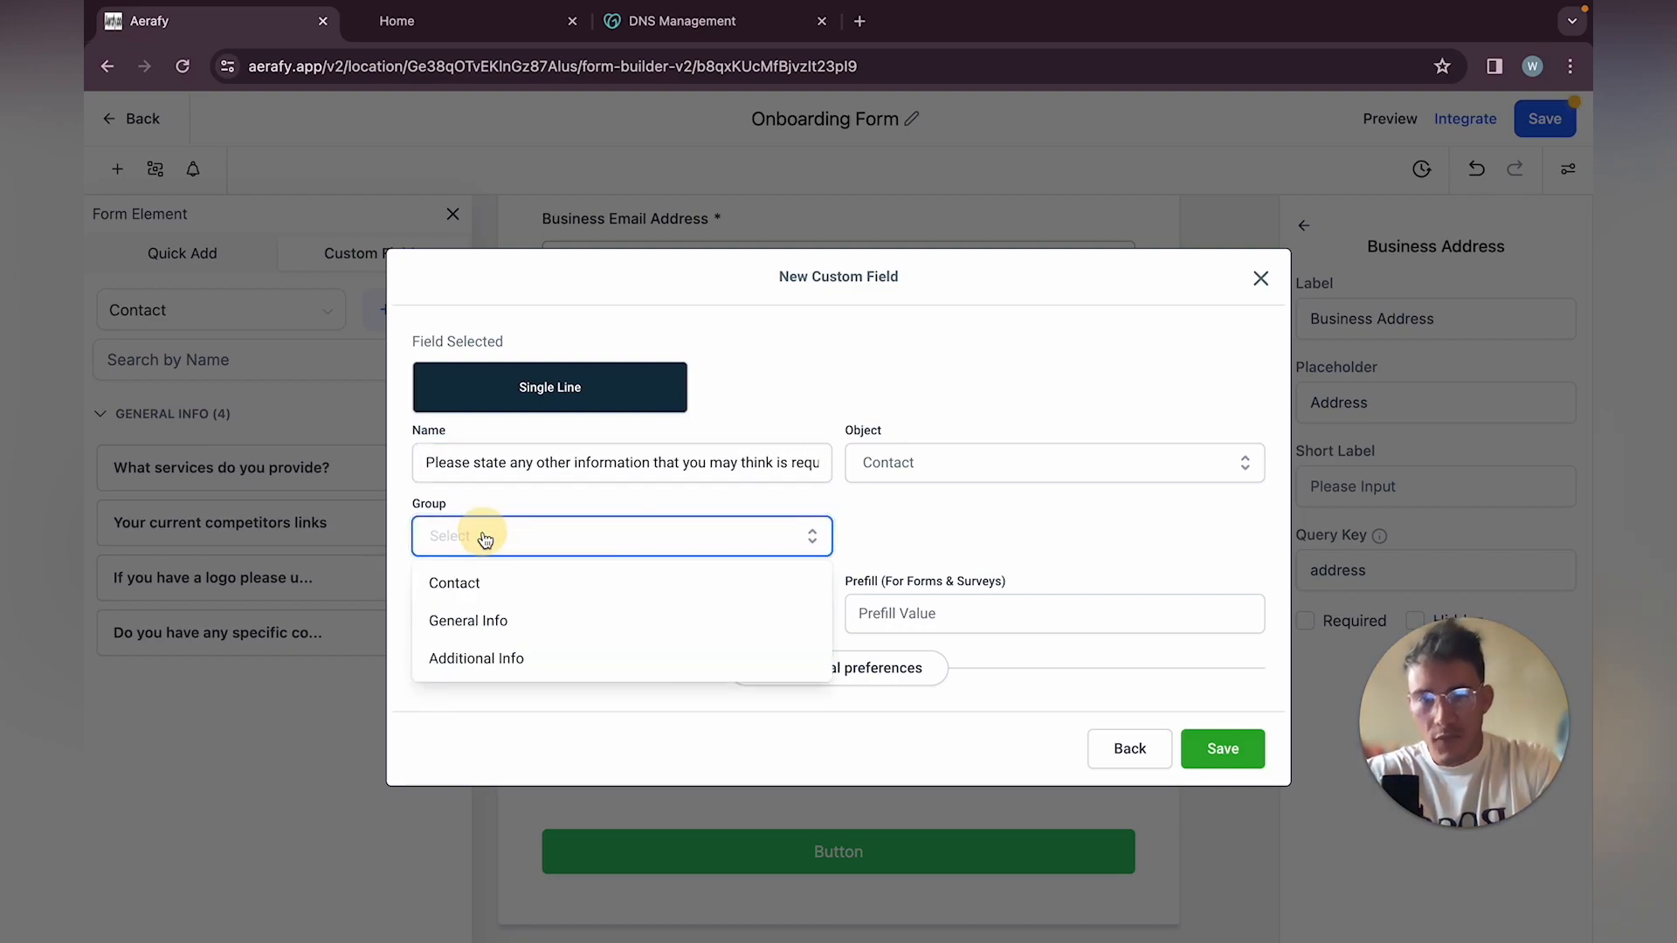
pyautogui.click(500, 659)
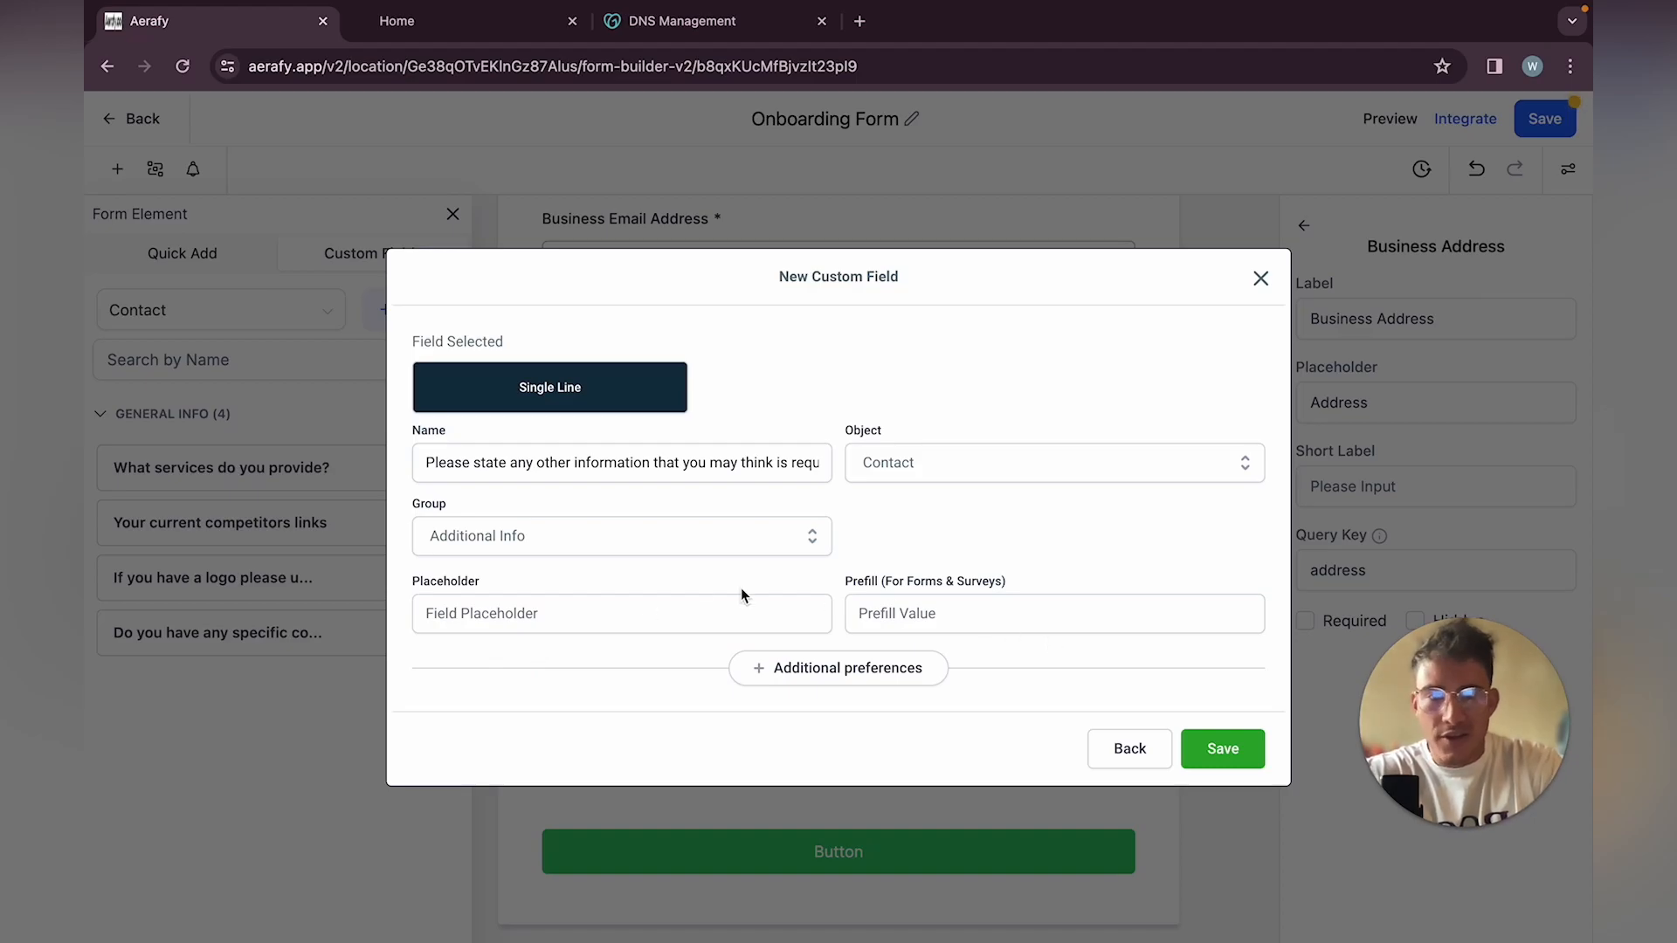
pyautogui.click(655, 538)
pyautogui.click(503, 637)
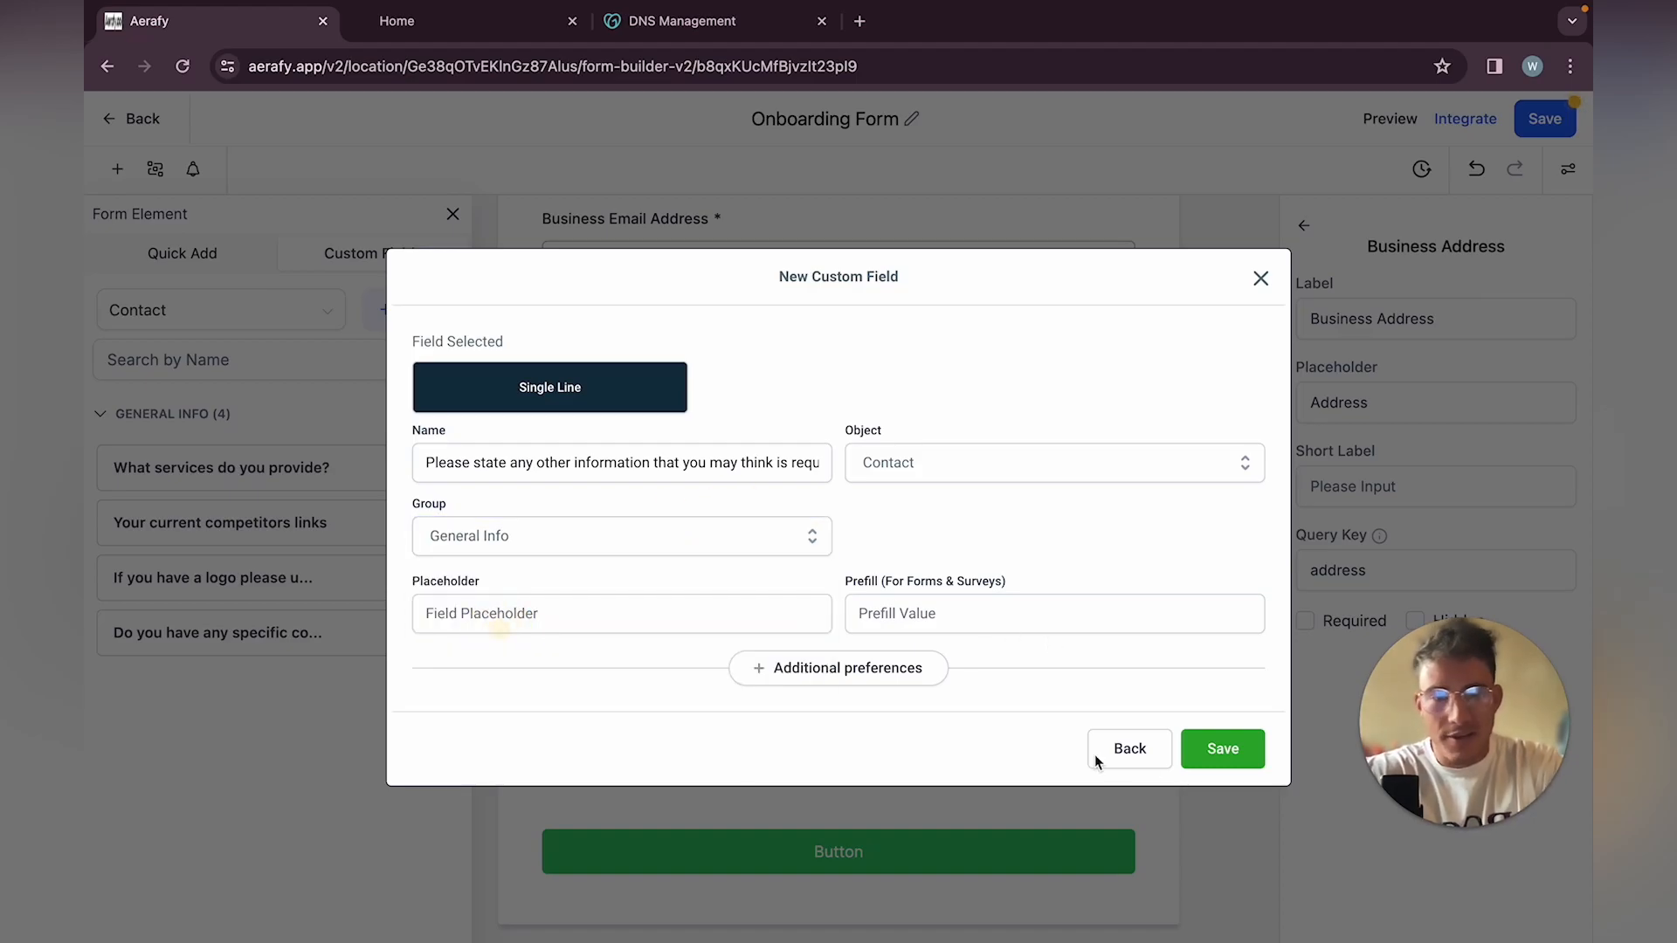
pyautogui.click(1213, 748)
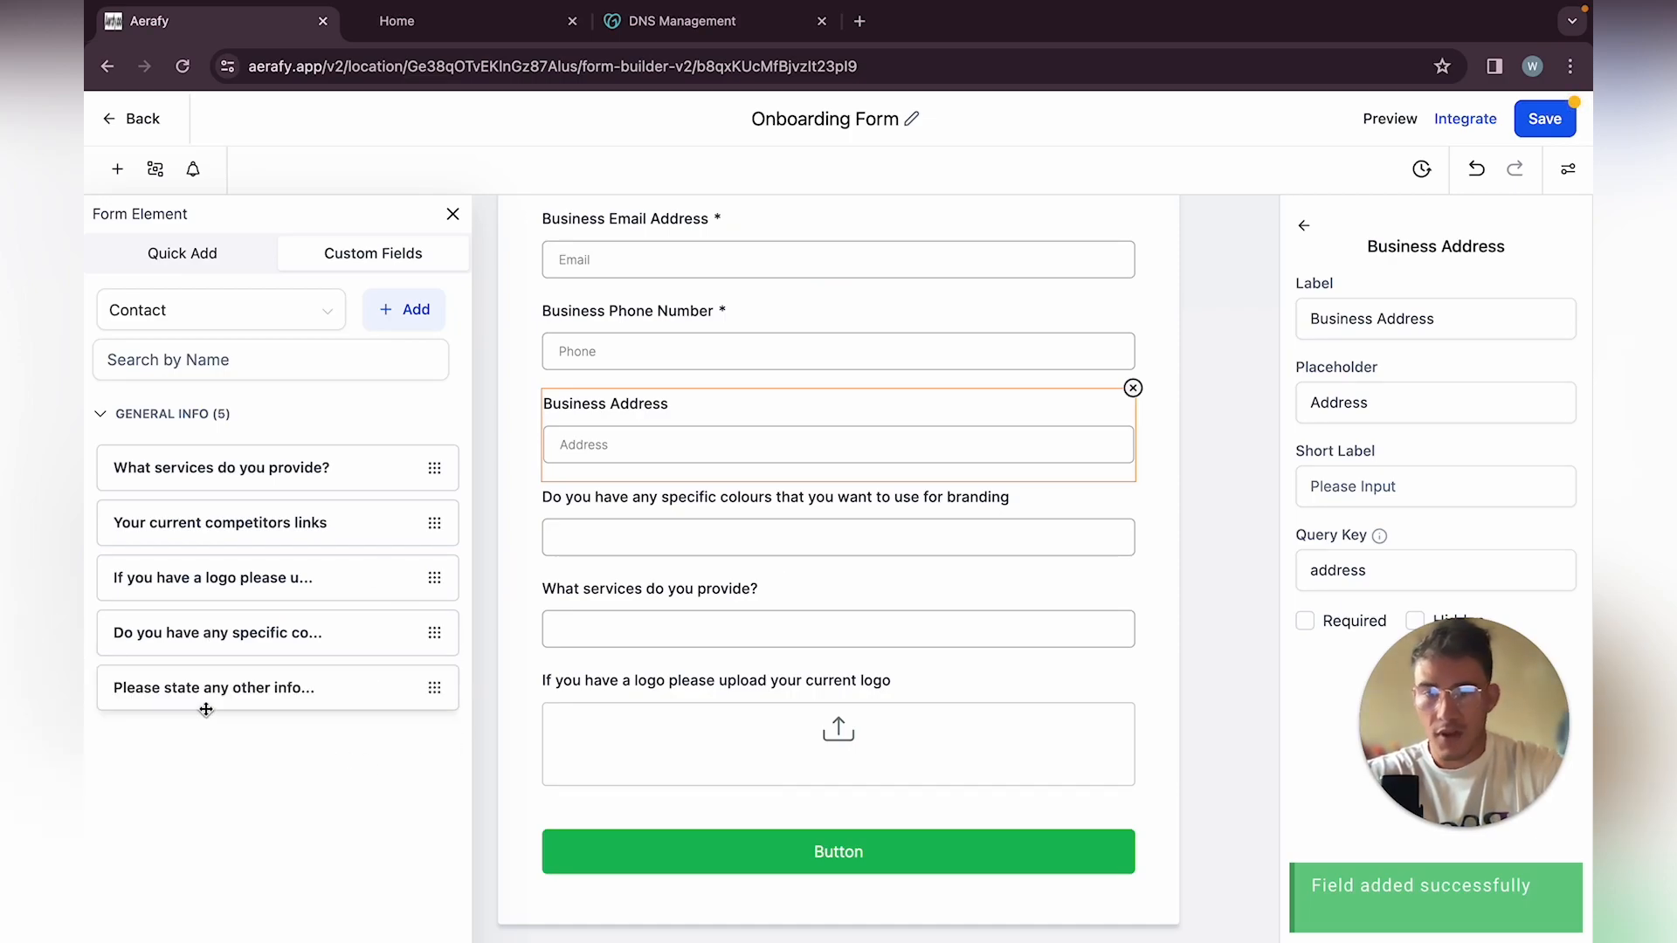
# Place the other-information custom field between the services question and the logo upload, and save the form
pyautogui.moveTo(210, 703); pyautogui.dragTo(720, 705)
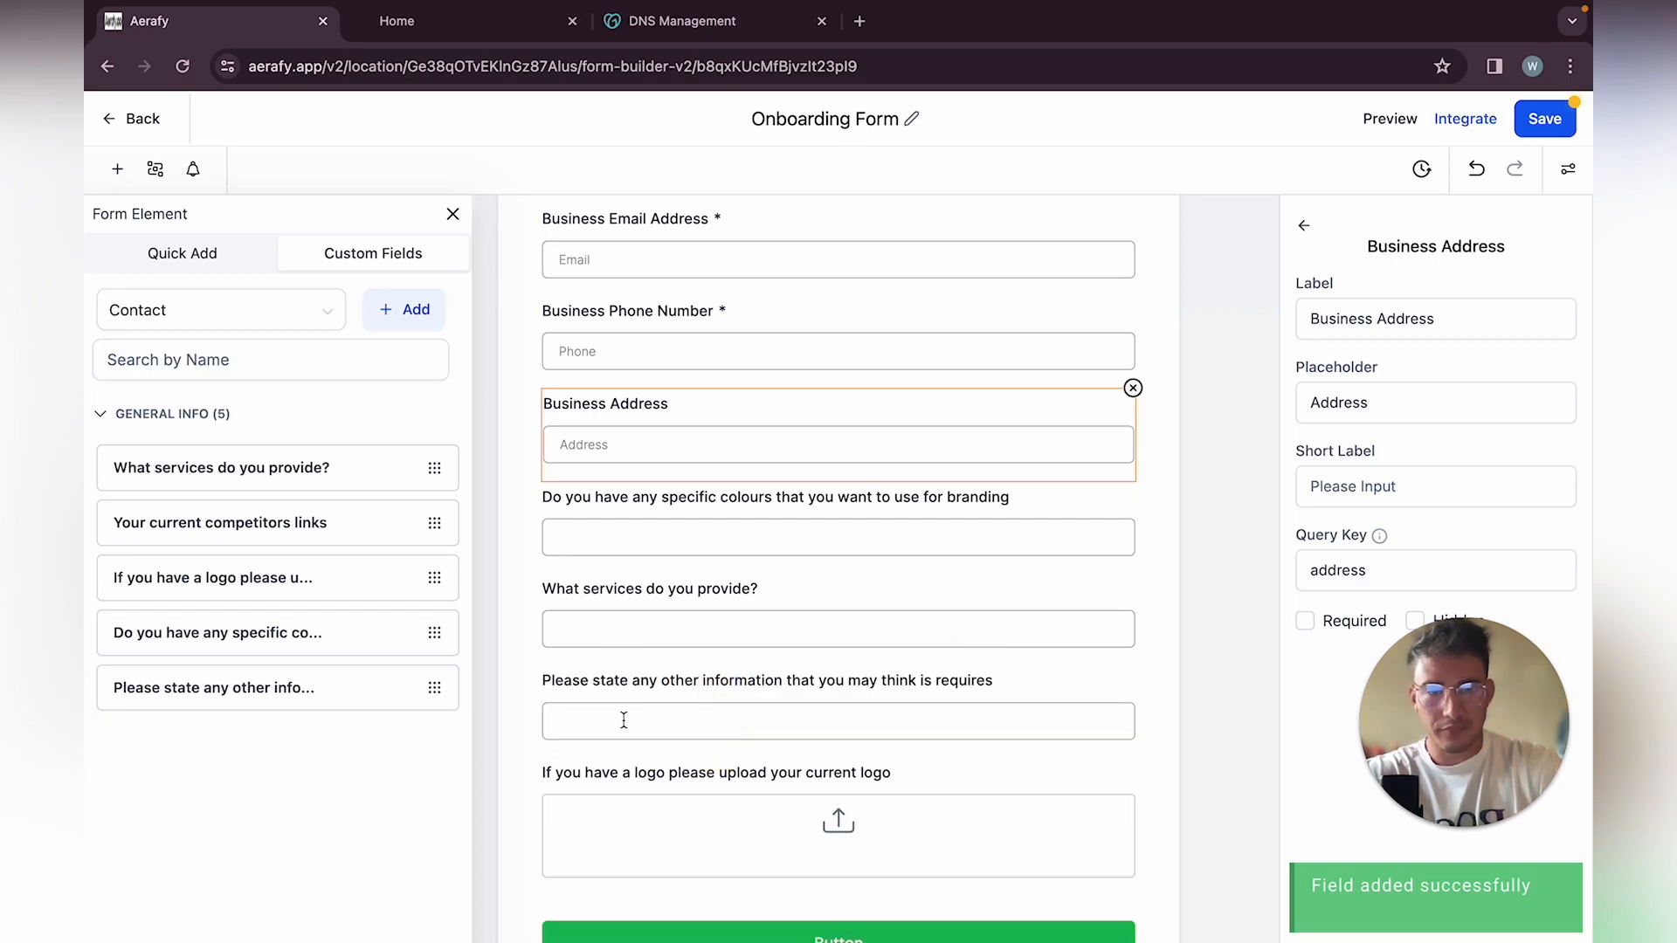
pyautogui.click(721, 689)
pyautogui.click(1462, 835)
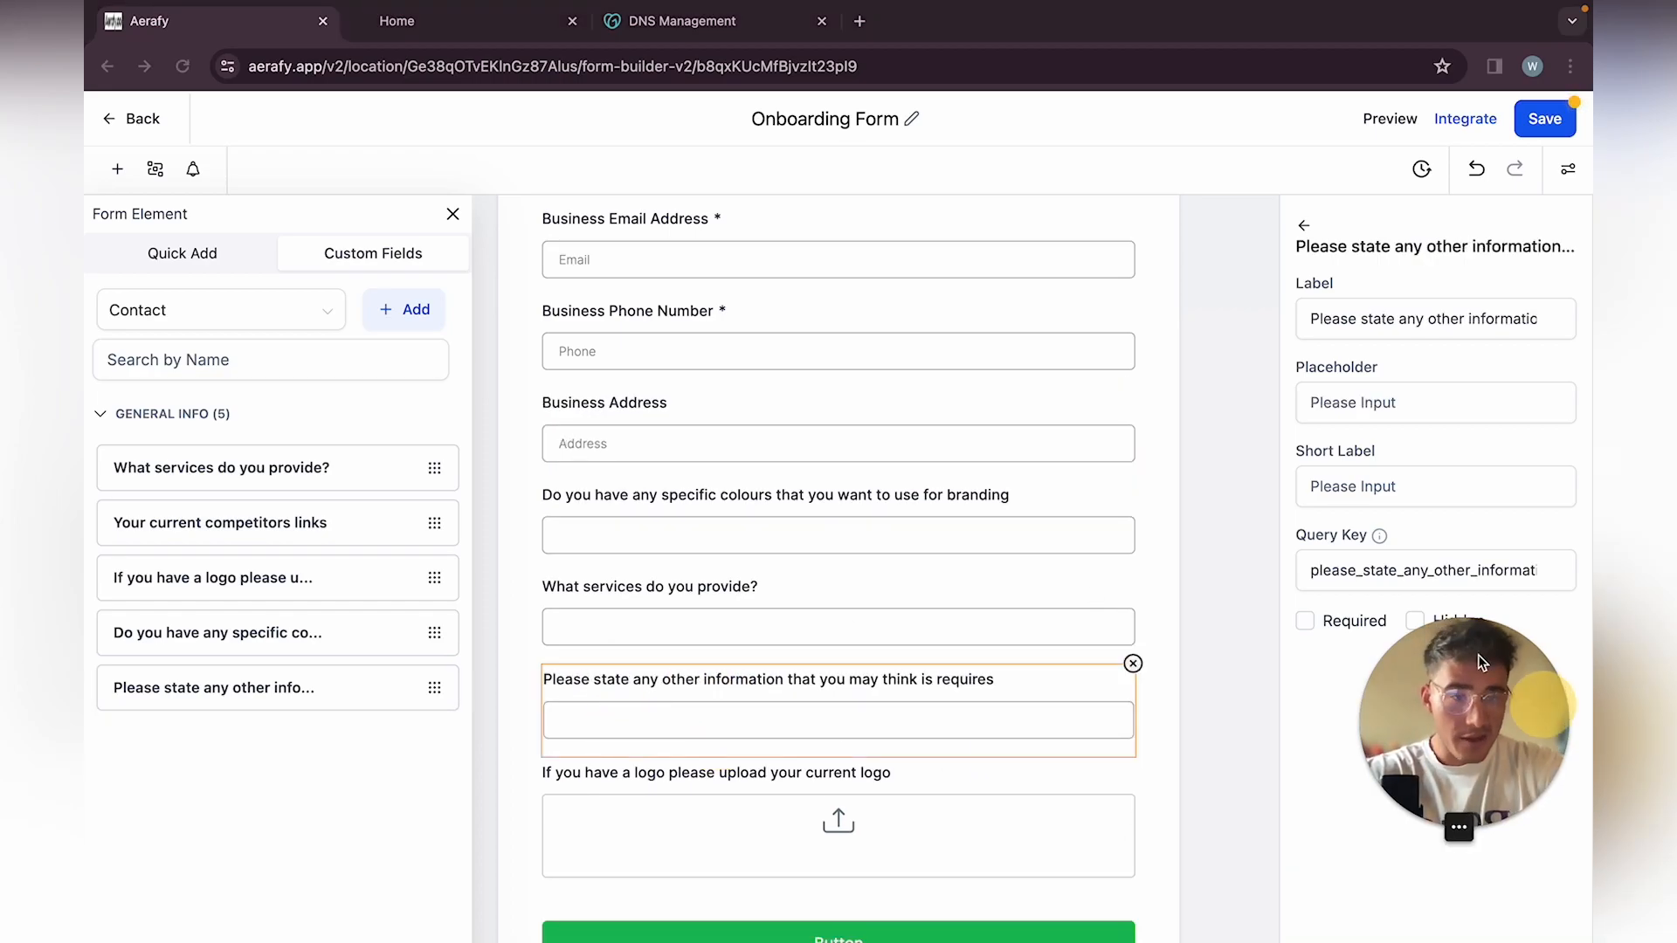
pyautogui.moveTo(1463, 839); pyautogui.dragTo(1463, 856)
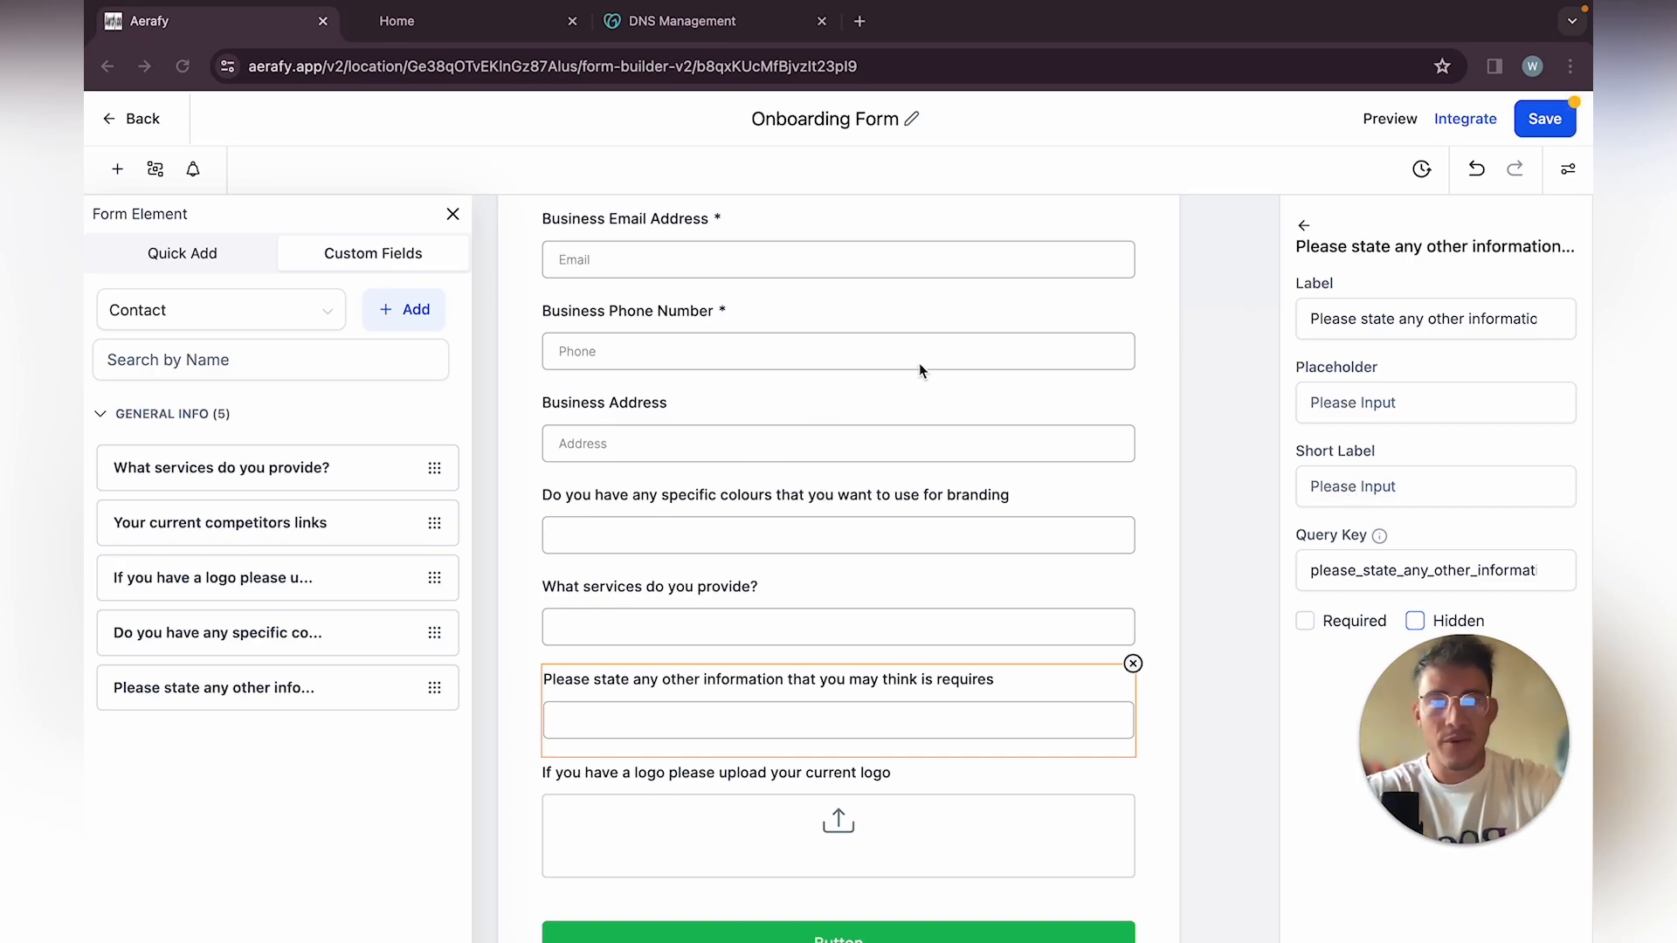
pyautogui.scroll(3, 918, 363)
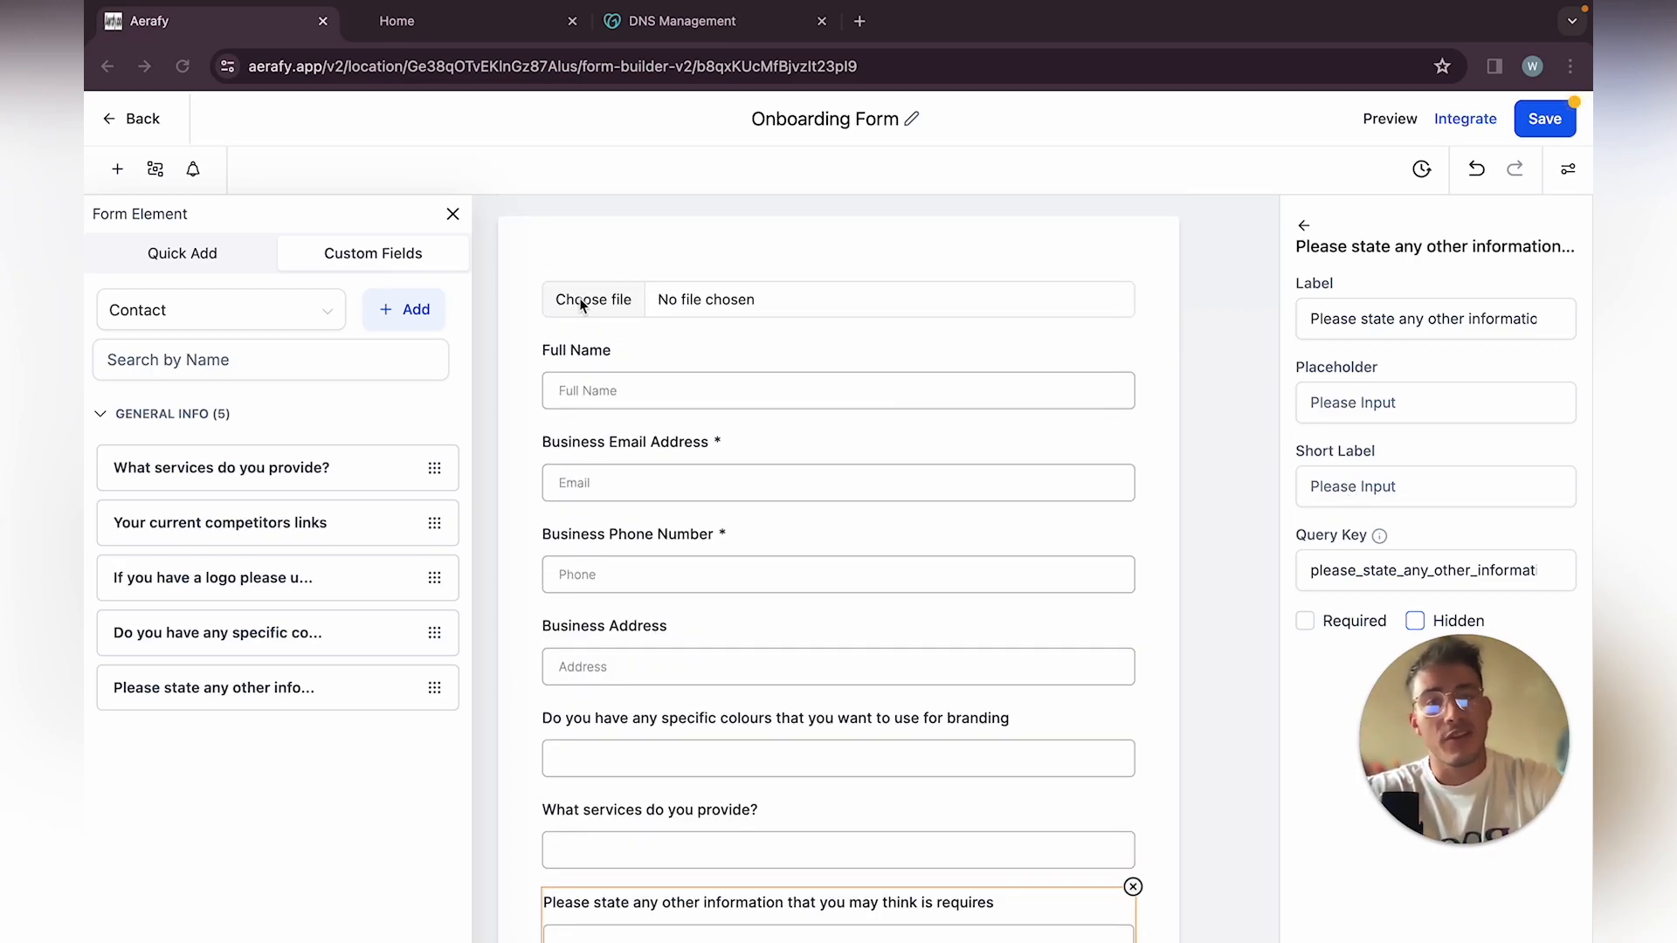
pyautogui.click(1533, 127)
pyautogui.click(1527, 127)
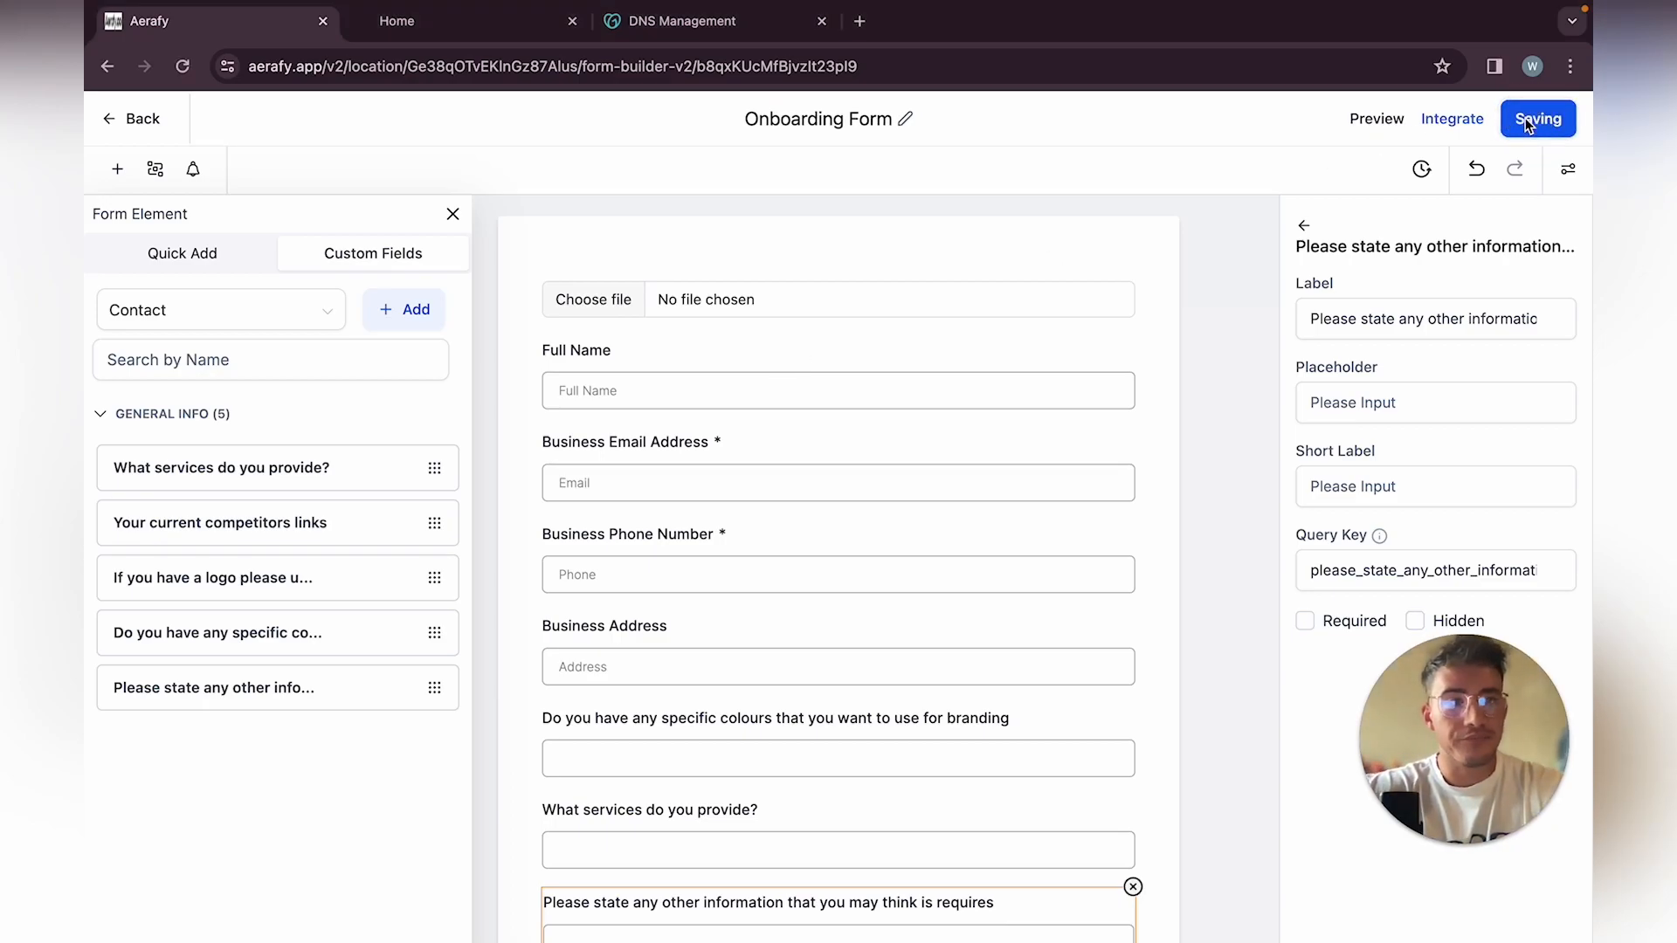
pyautogui.click(452, 214)
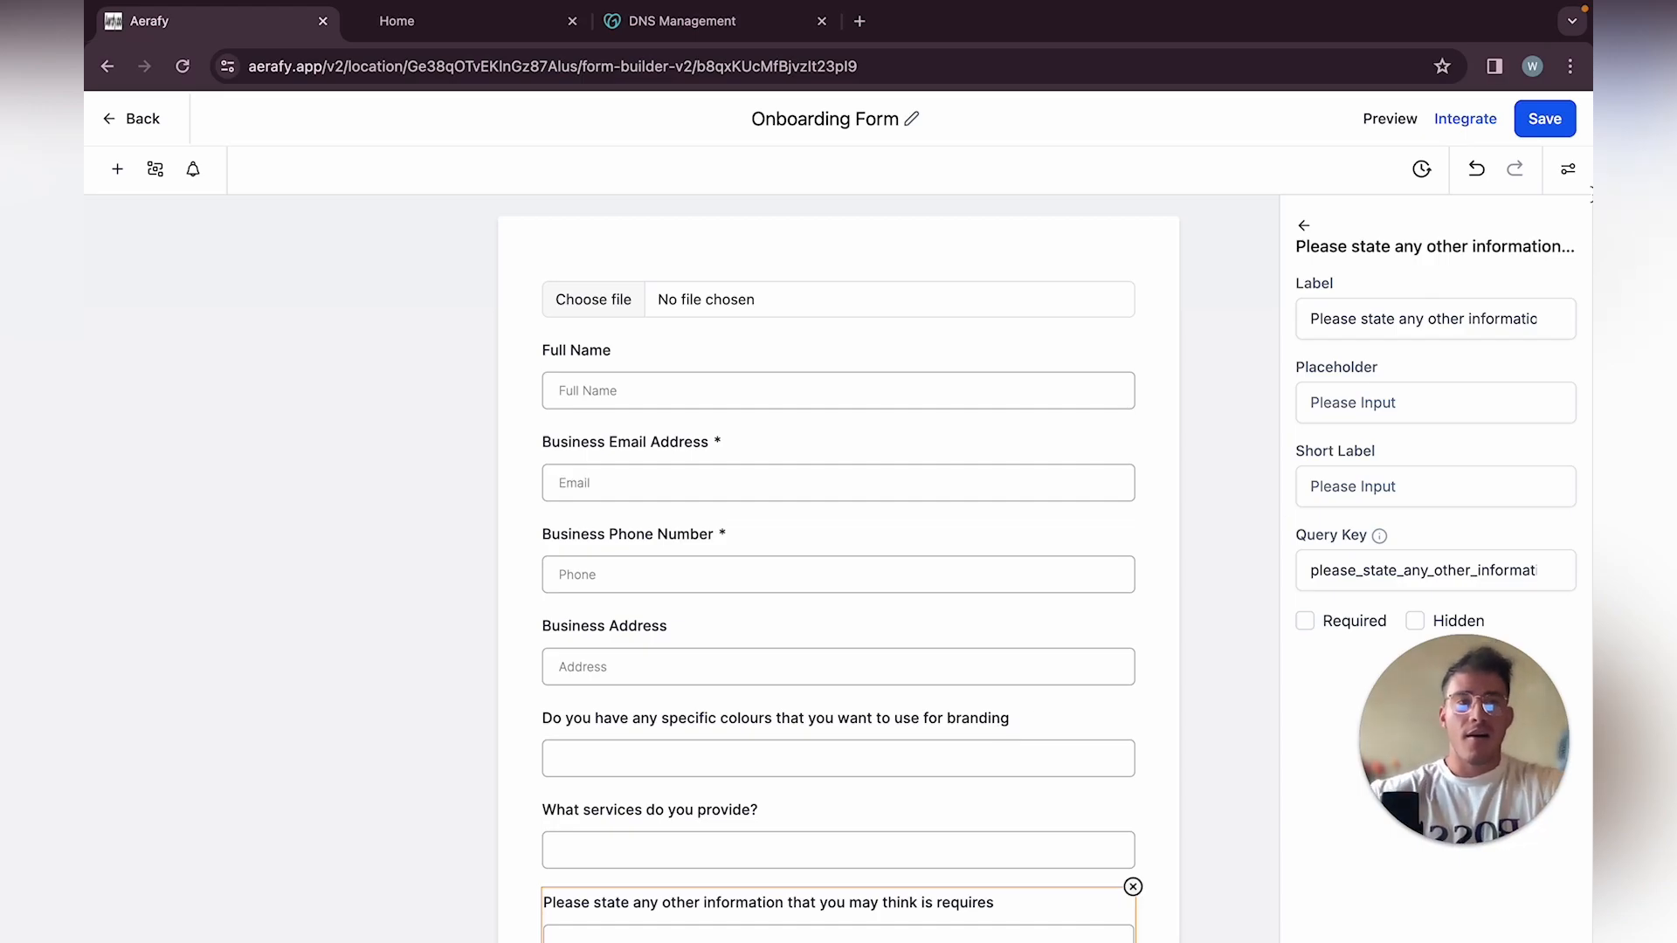
# Open the live form through its integration link, review its fields, and return to the form builder
pyautogui.click(1472, 129)
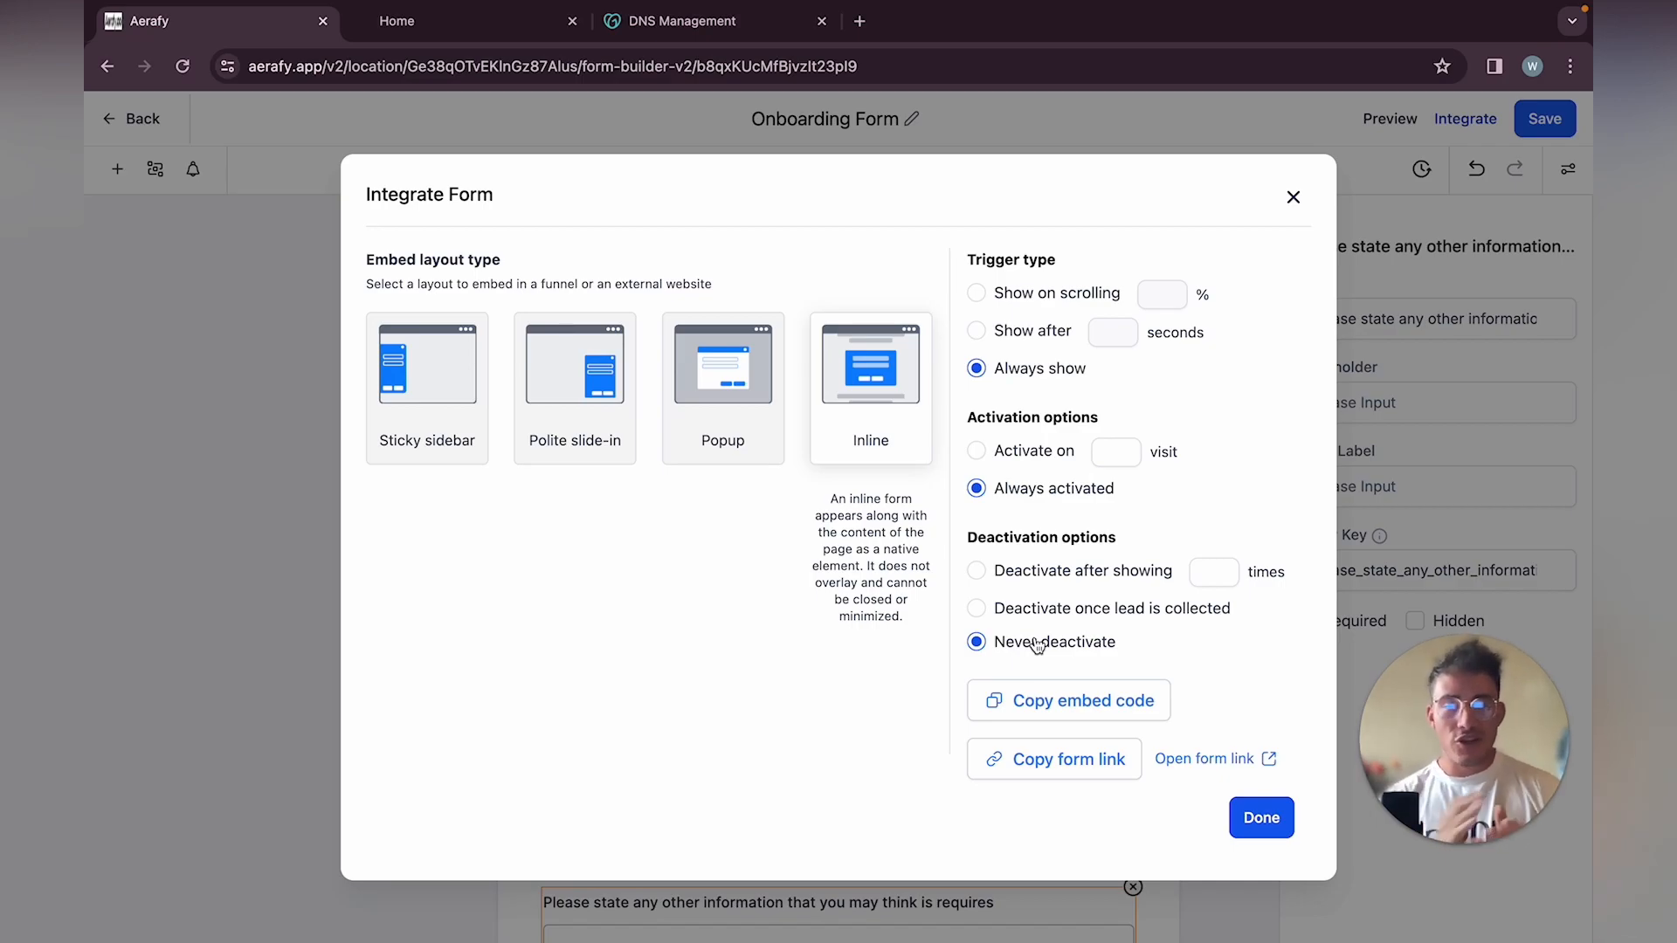
pyautogui.click(1218, 762)
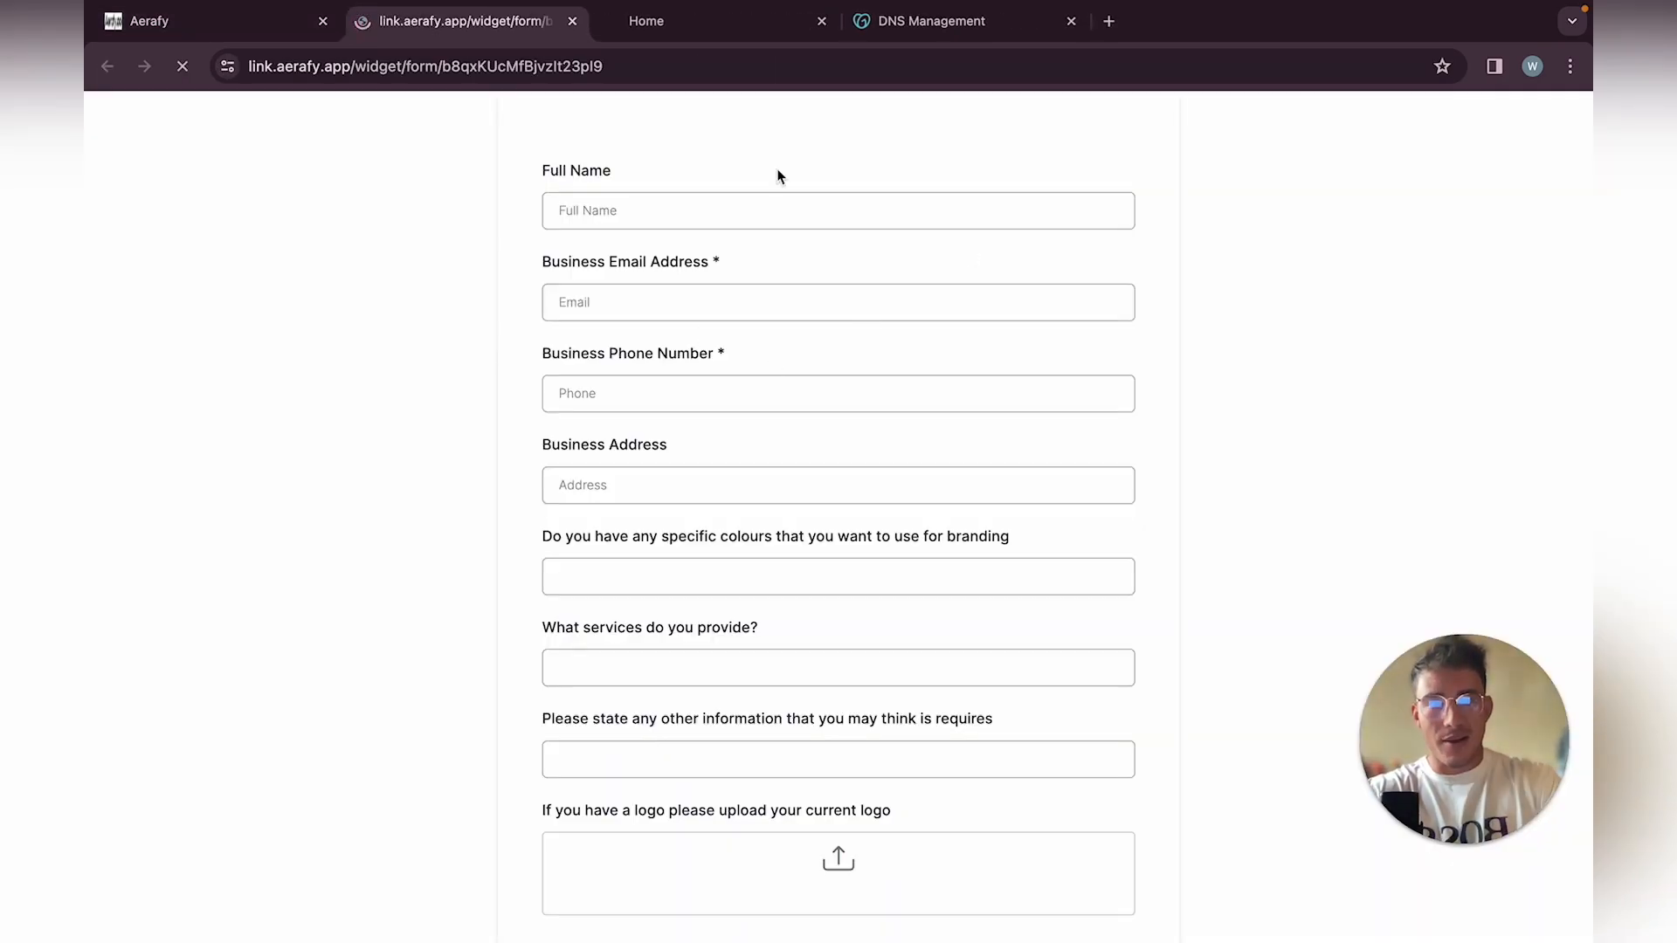
pyautogui.scroll(-3, 757, 609)
pyautogui.scroll(3, 786, 704)
pyautogui.scroll(-3, 786, 711)
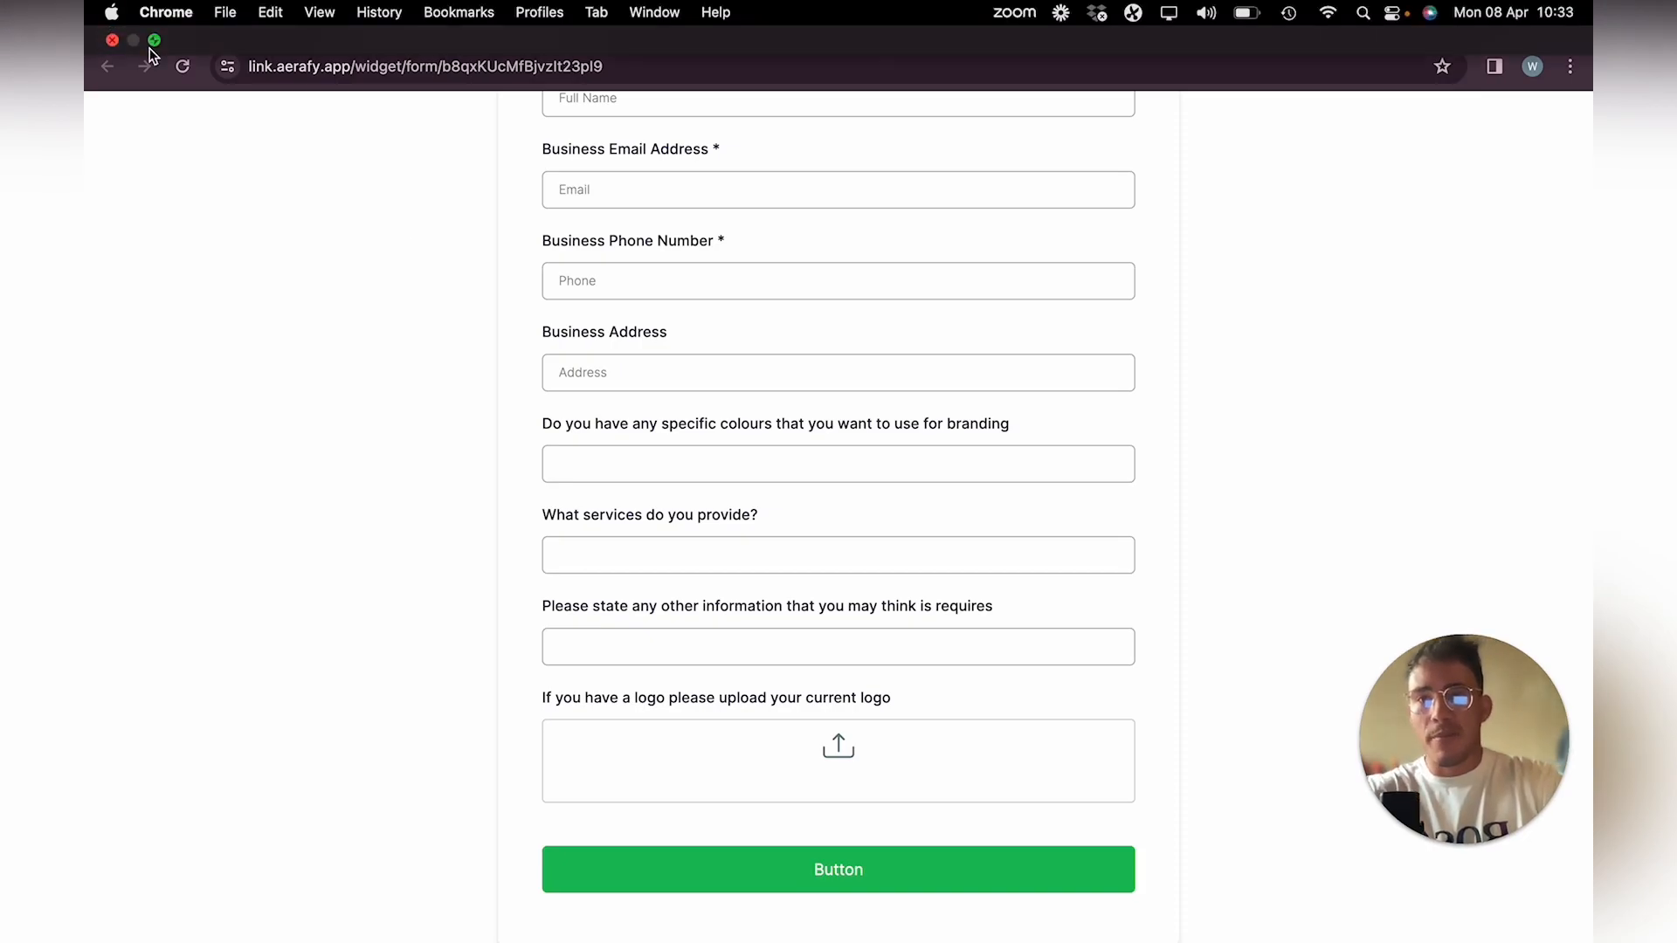
pyautogui.click(207, 13)
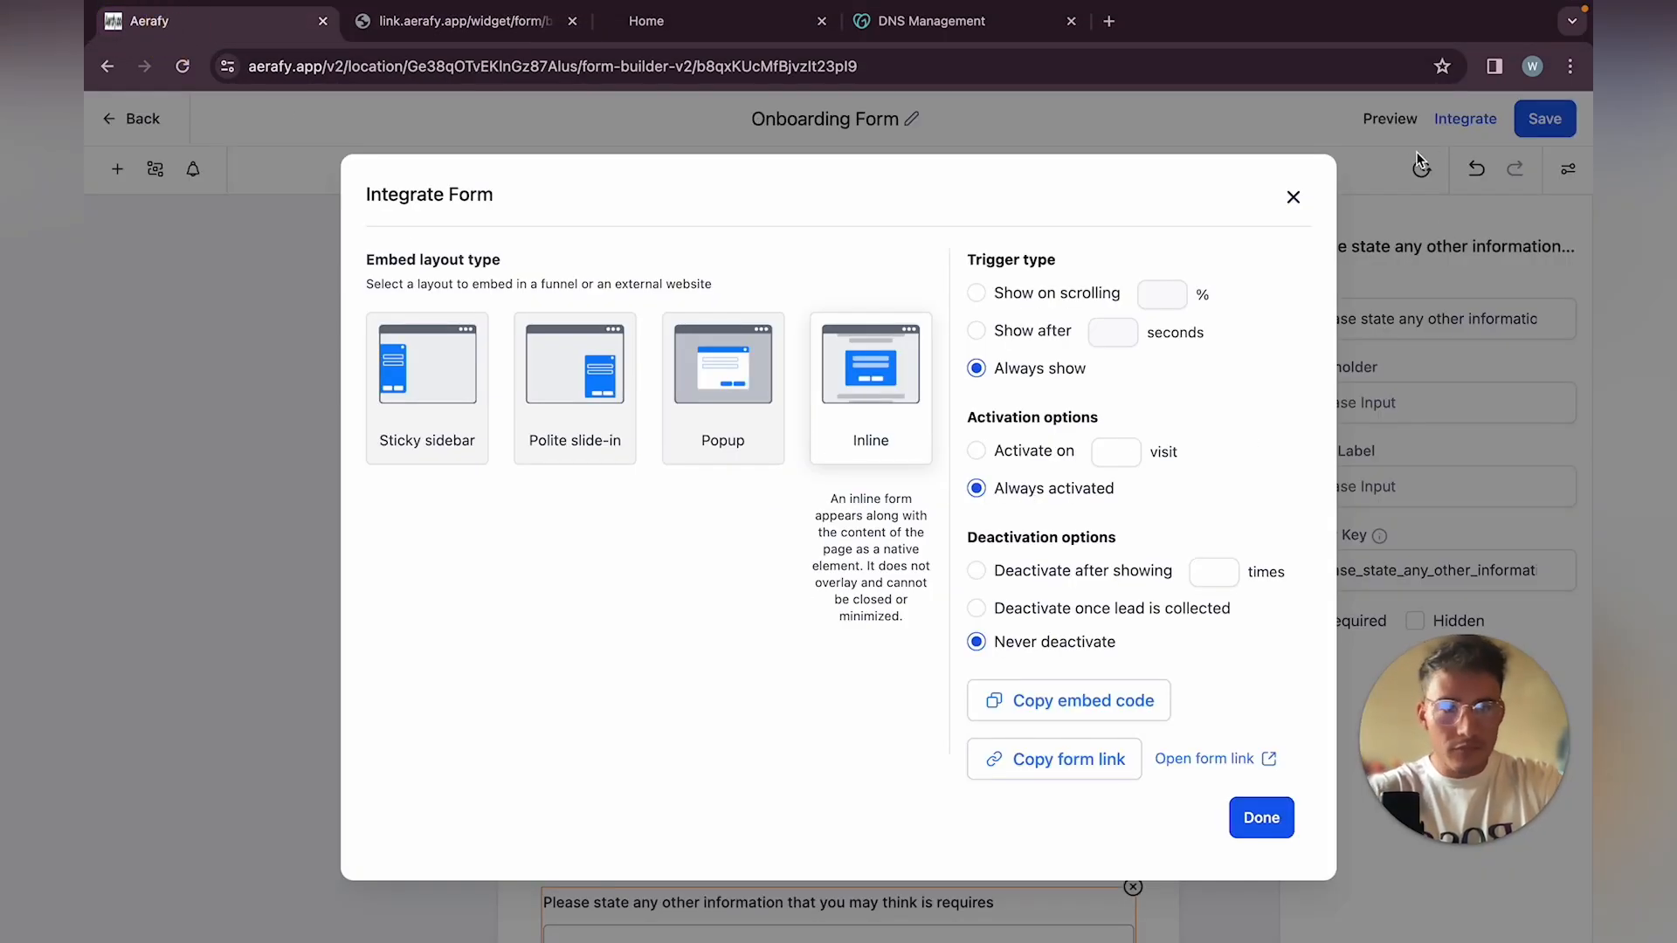
pyautogui.click(1293, 197)
# Change the text of the form's button to "Submit Form"
pyautogui.scroll(-4, 867, 749)
pyautogui.click(841, 843)
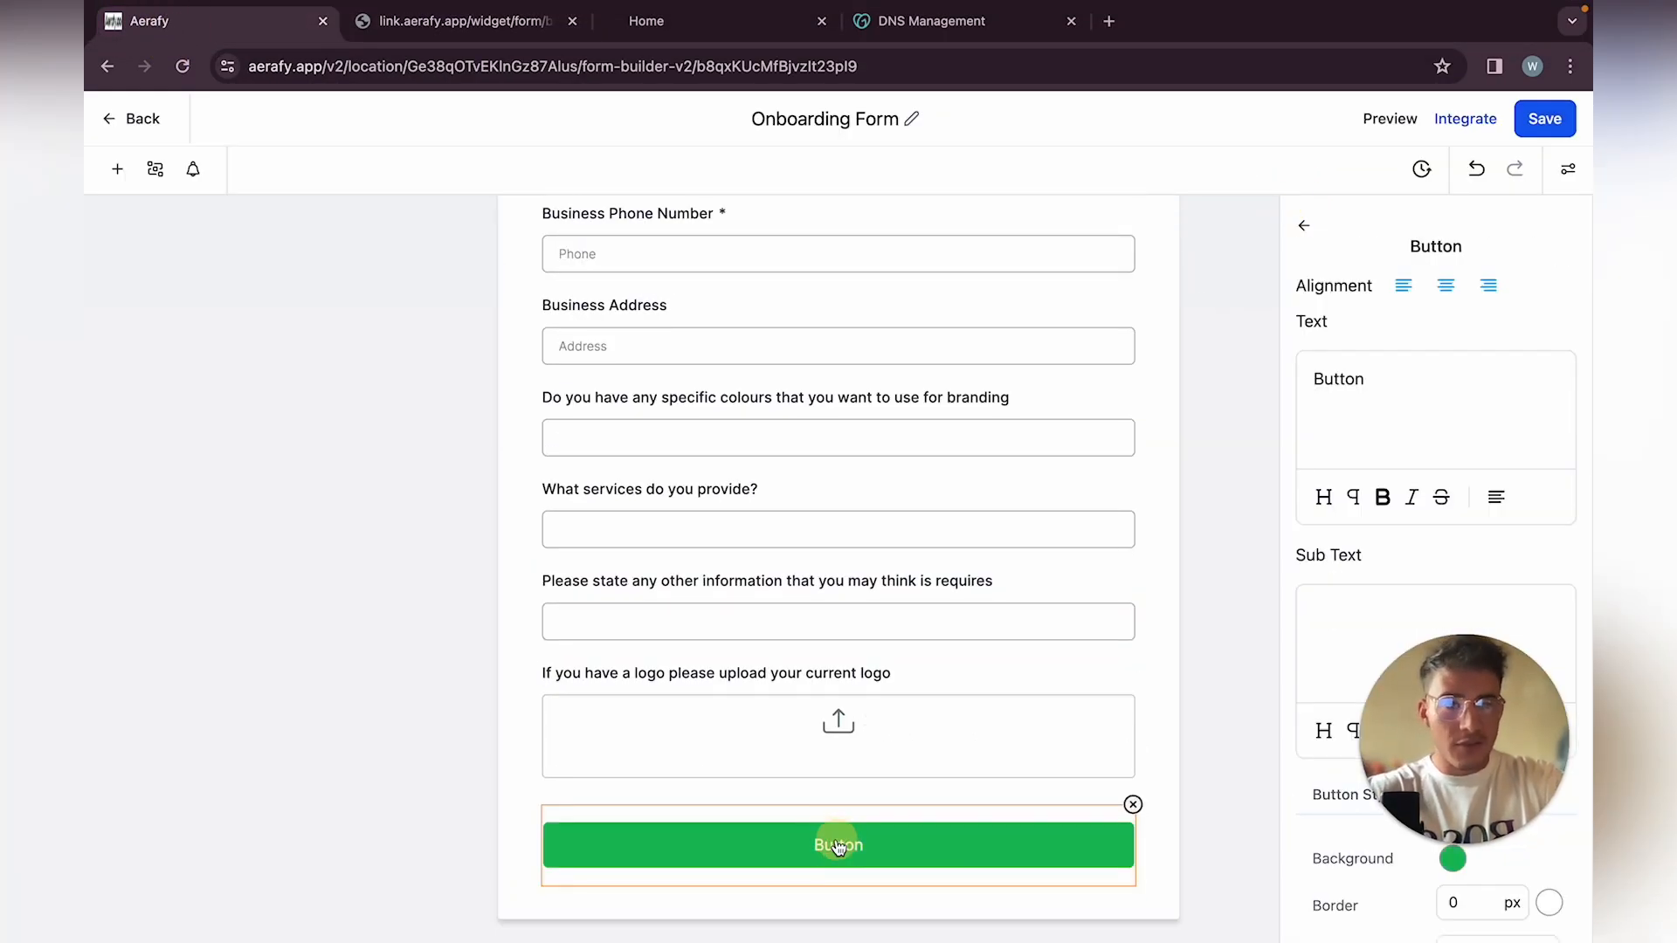
pyautogui.click(1414, 374)
pyautogui.press('BackSpace')
pyautogui.press('BackSpace')
pyautogui.press('BackSpace')
pyautogui.press('BackSpace')
pyautogui.press('BackSpace')
pyautogui.press('BackSpace')
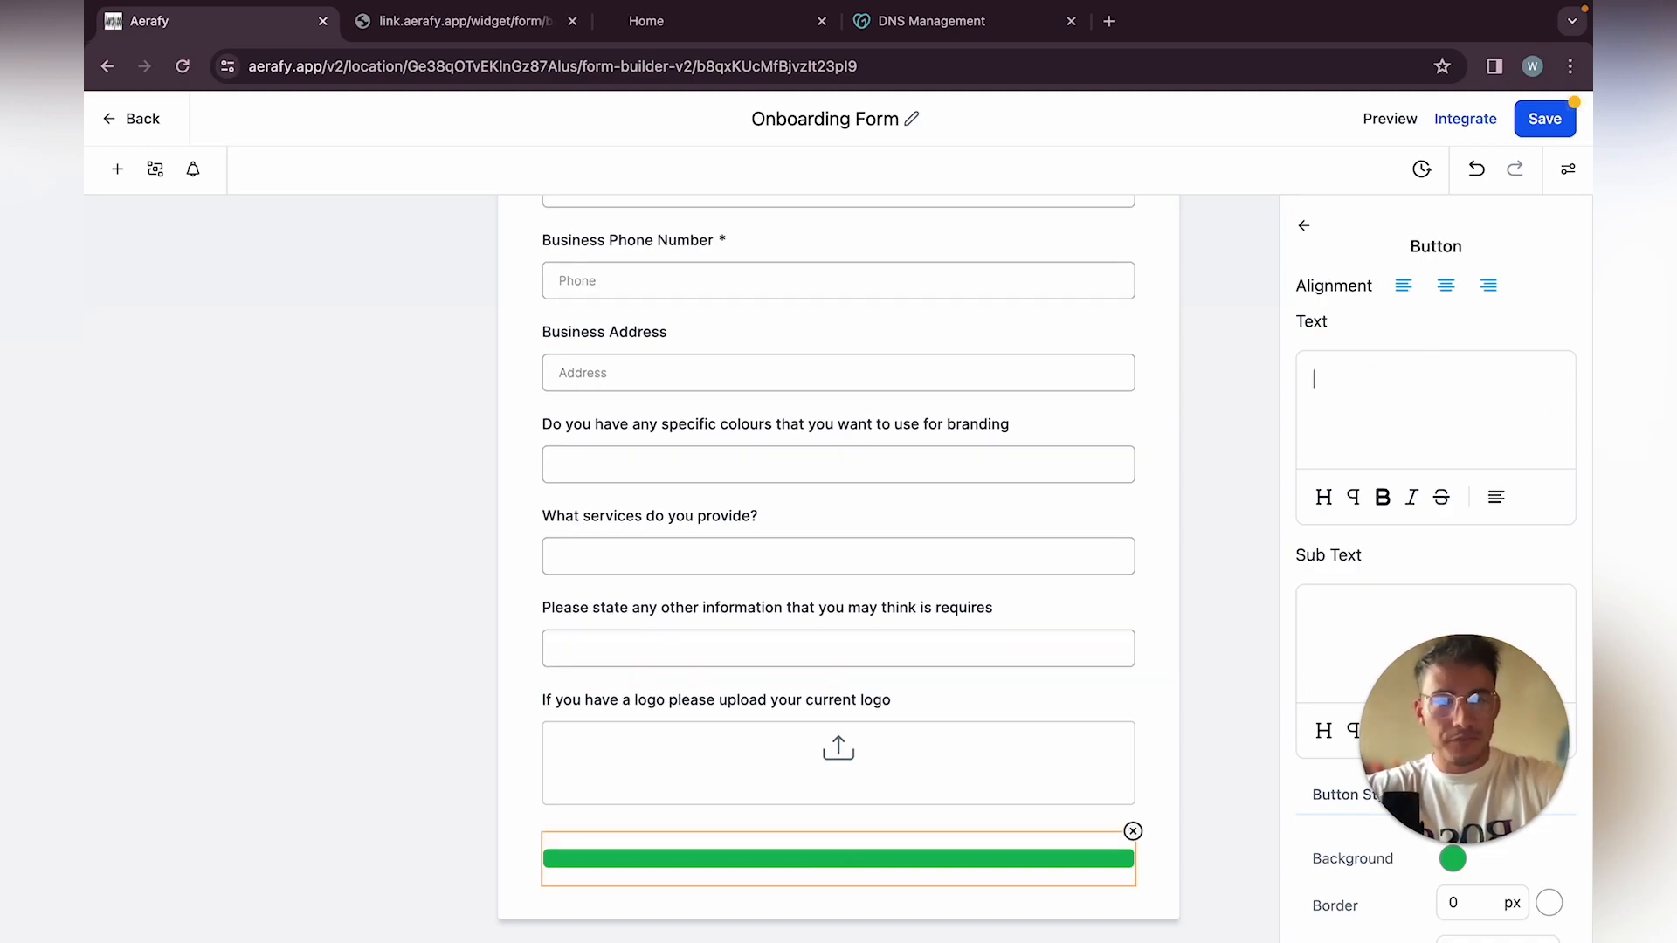
pyautogui.write('Submit Form')
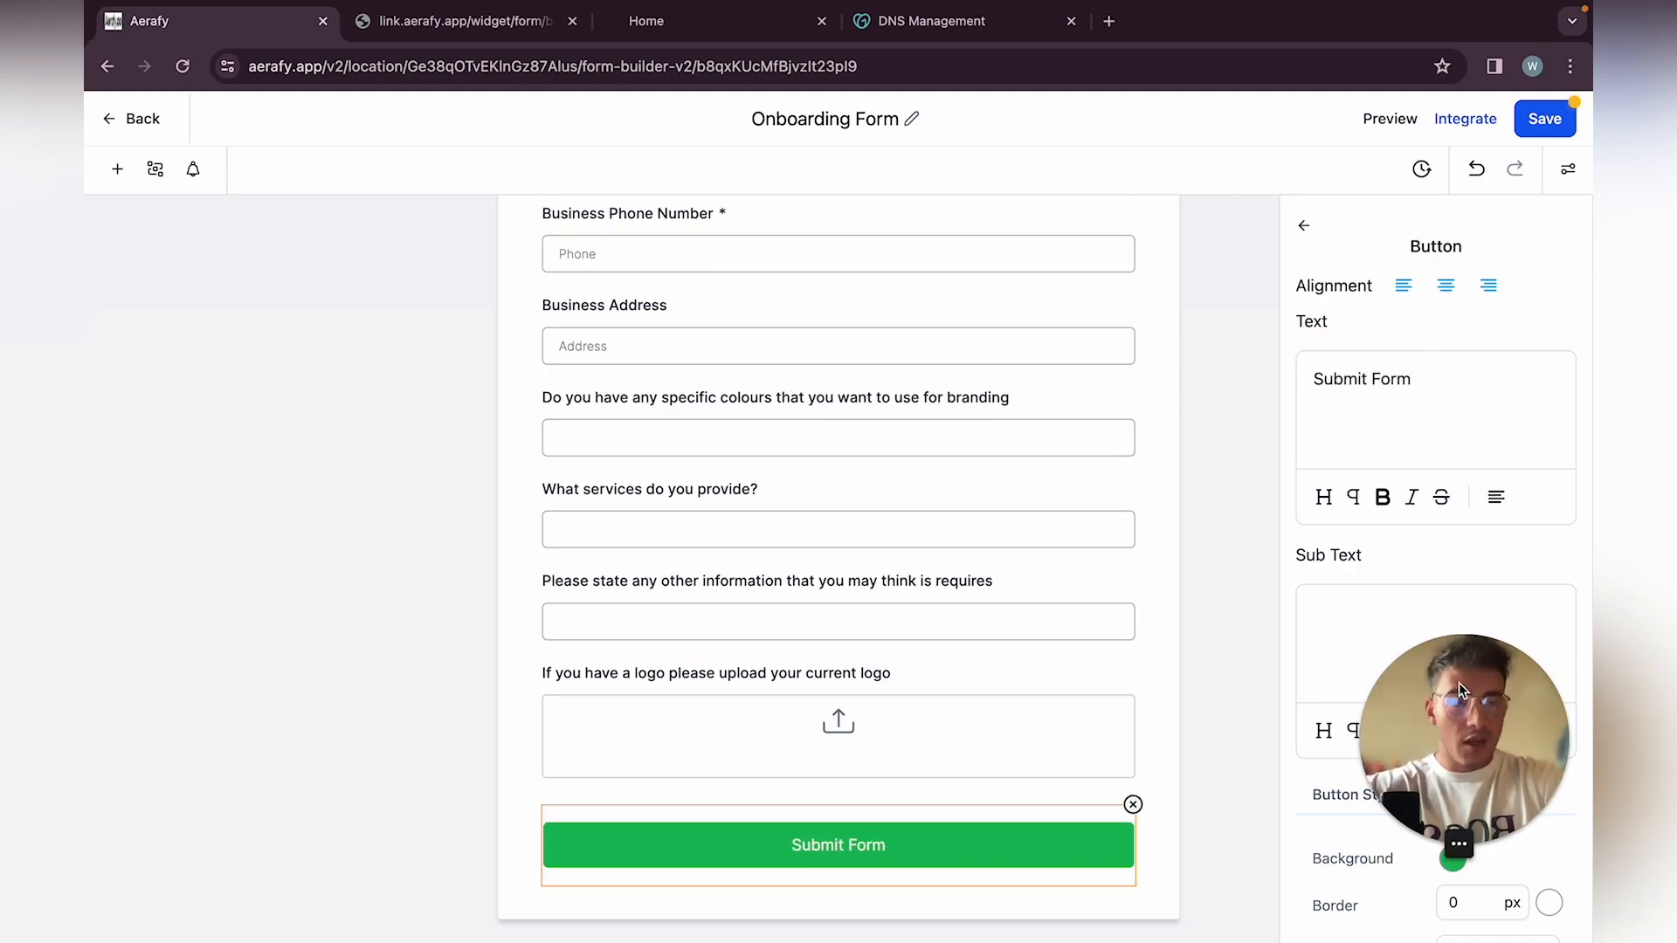
# Copy the blue colour code 3F74DF from the "Book a free meeting" button on the Home preview for the form button's background
pyautogui.moveTo(1458, 683); pyautogui.dragTo(1454, 108)
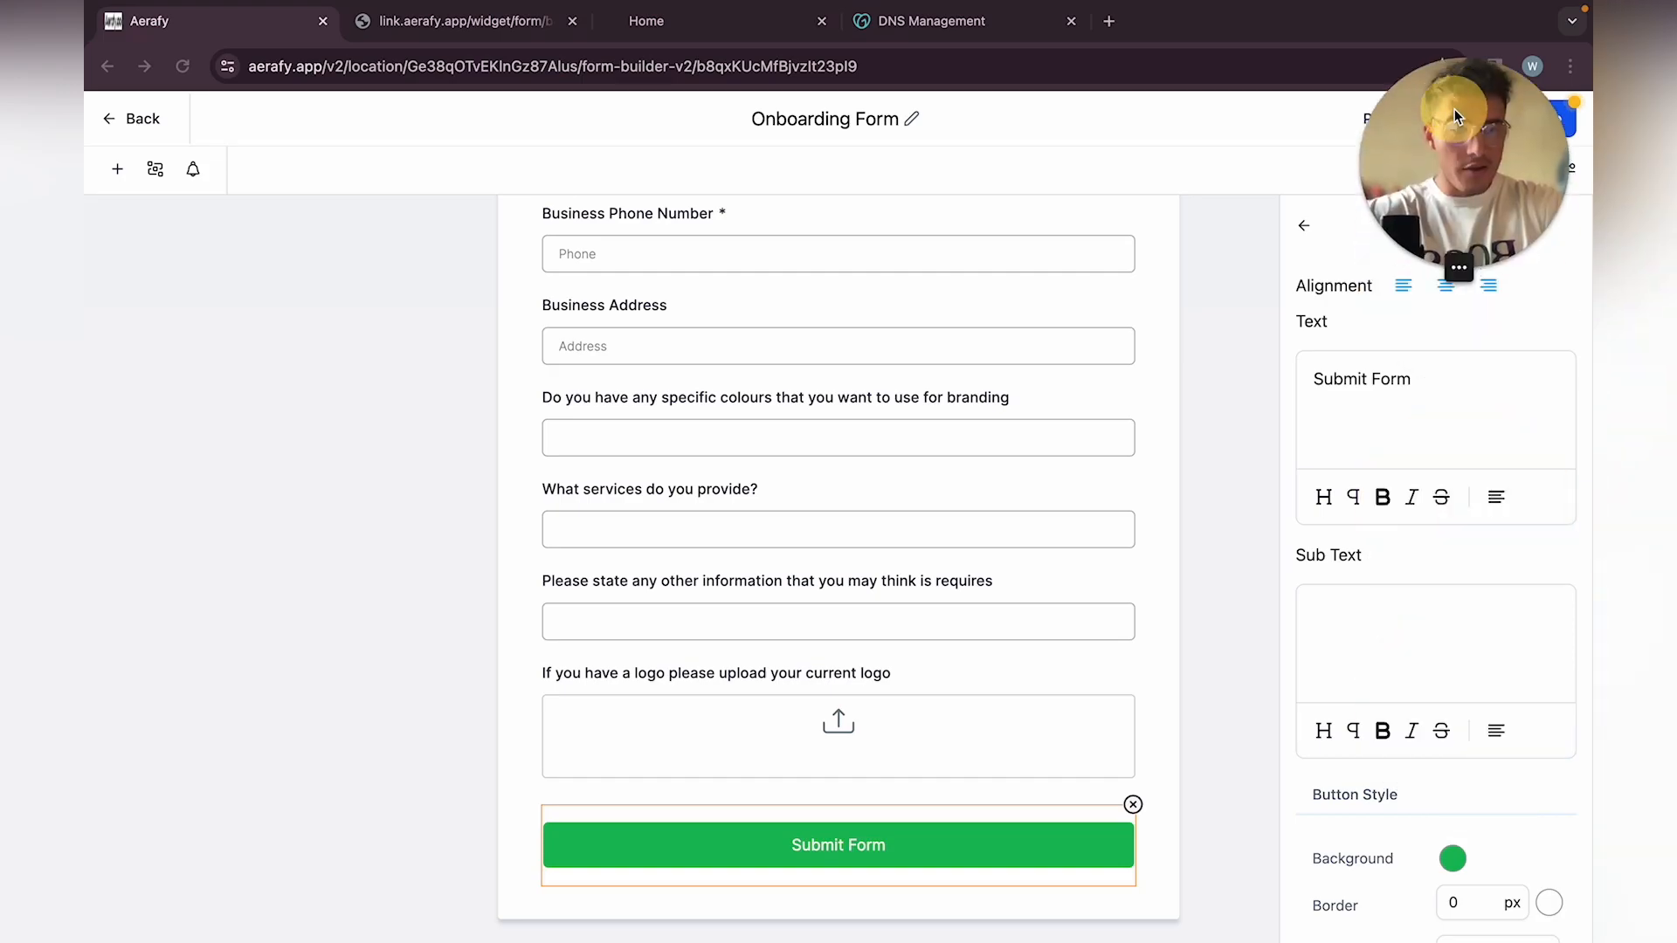
pyautogui.click(1453, 859)
pyautogui.scroll(-4, 1359, 831)
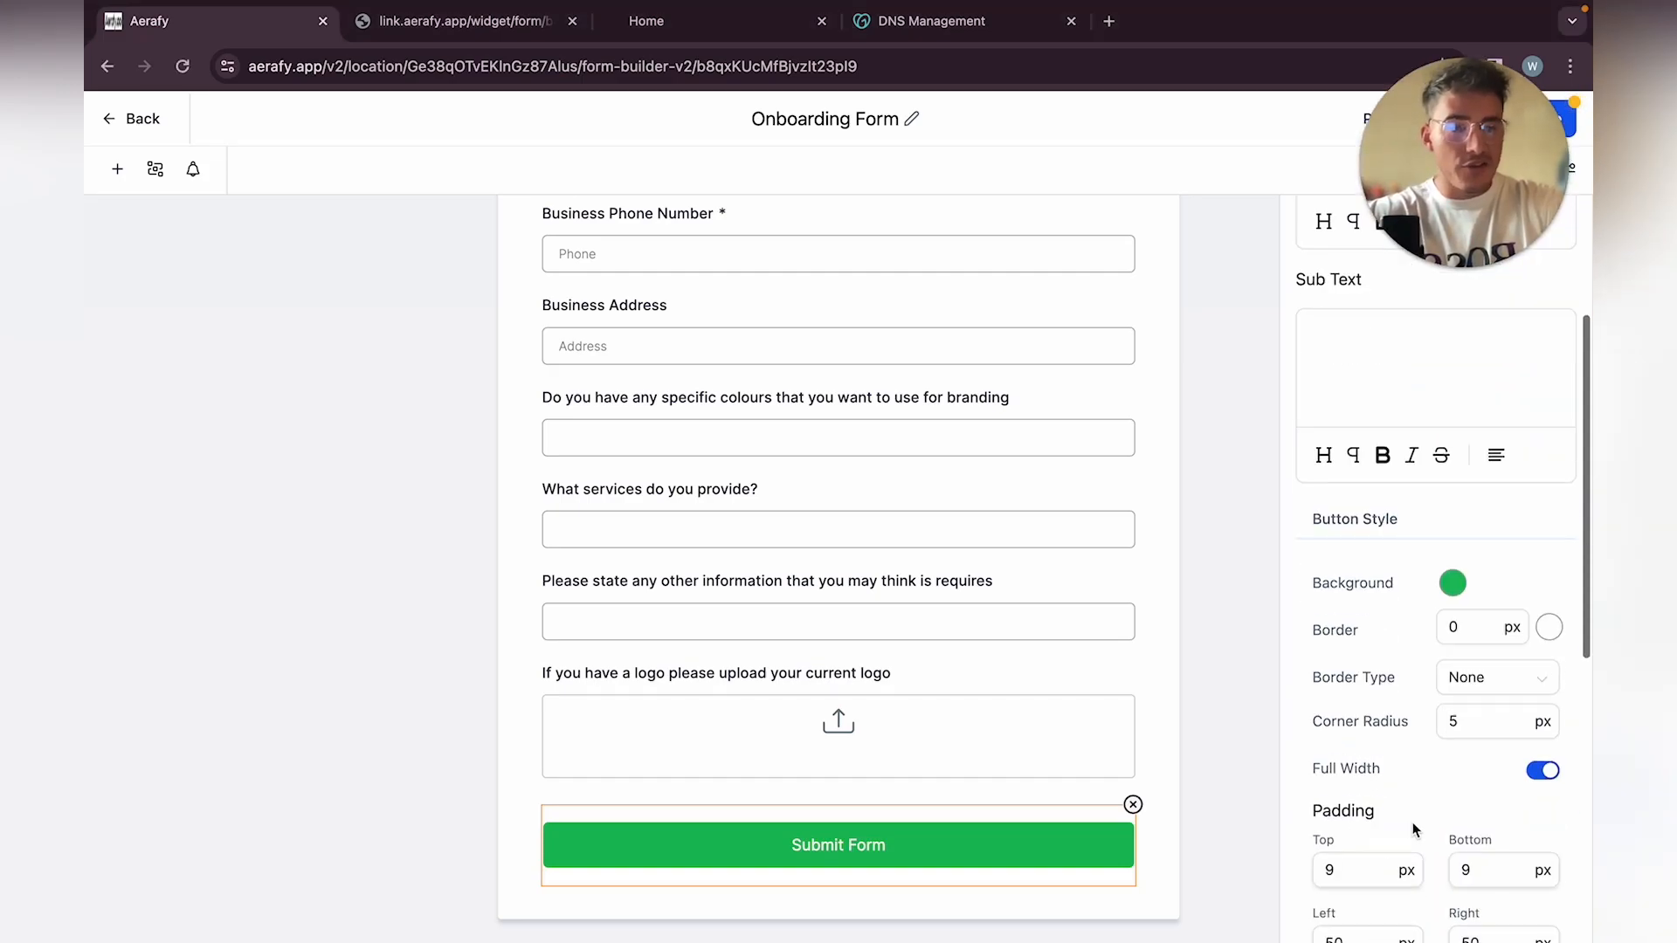
pyautogui.click(1454, 564)
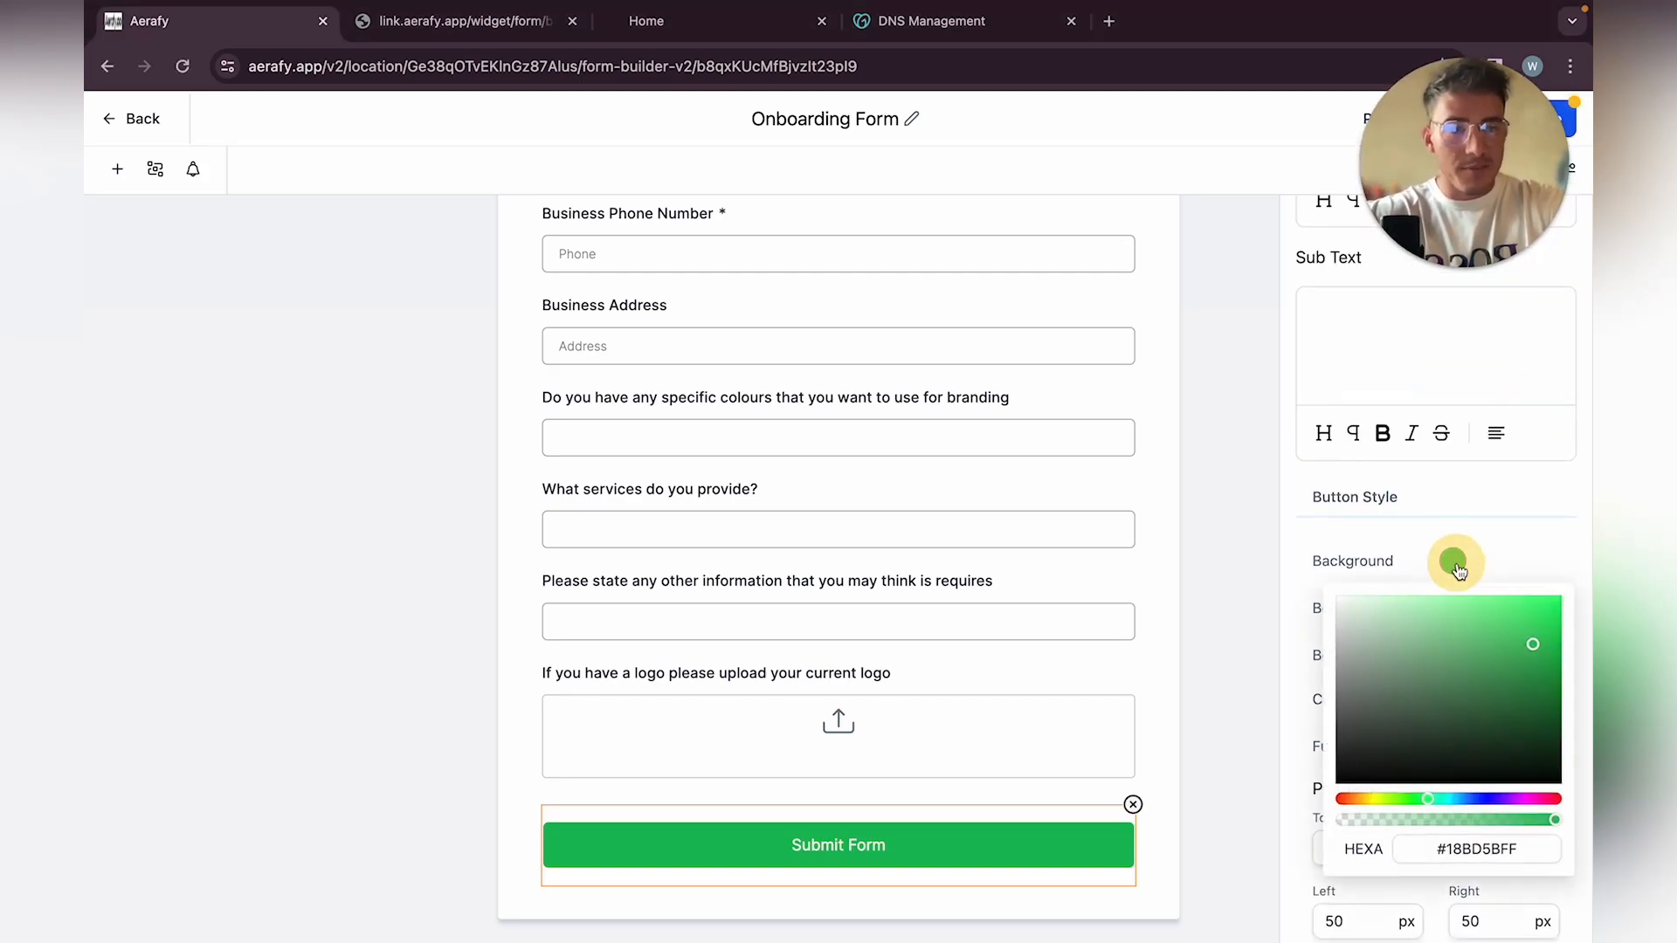
pyautogui.click(1518, 849)
pyautogui.click(1517, 849)
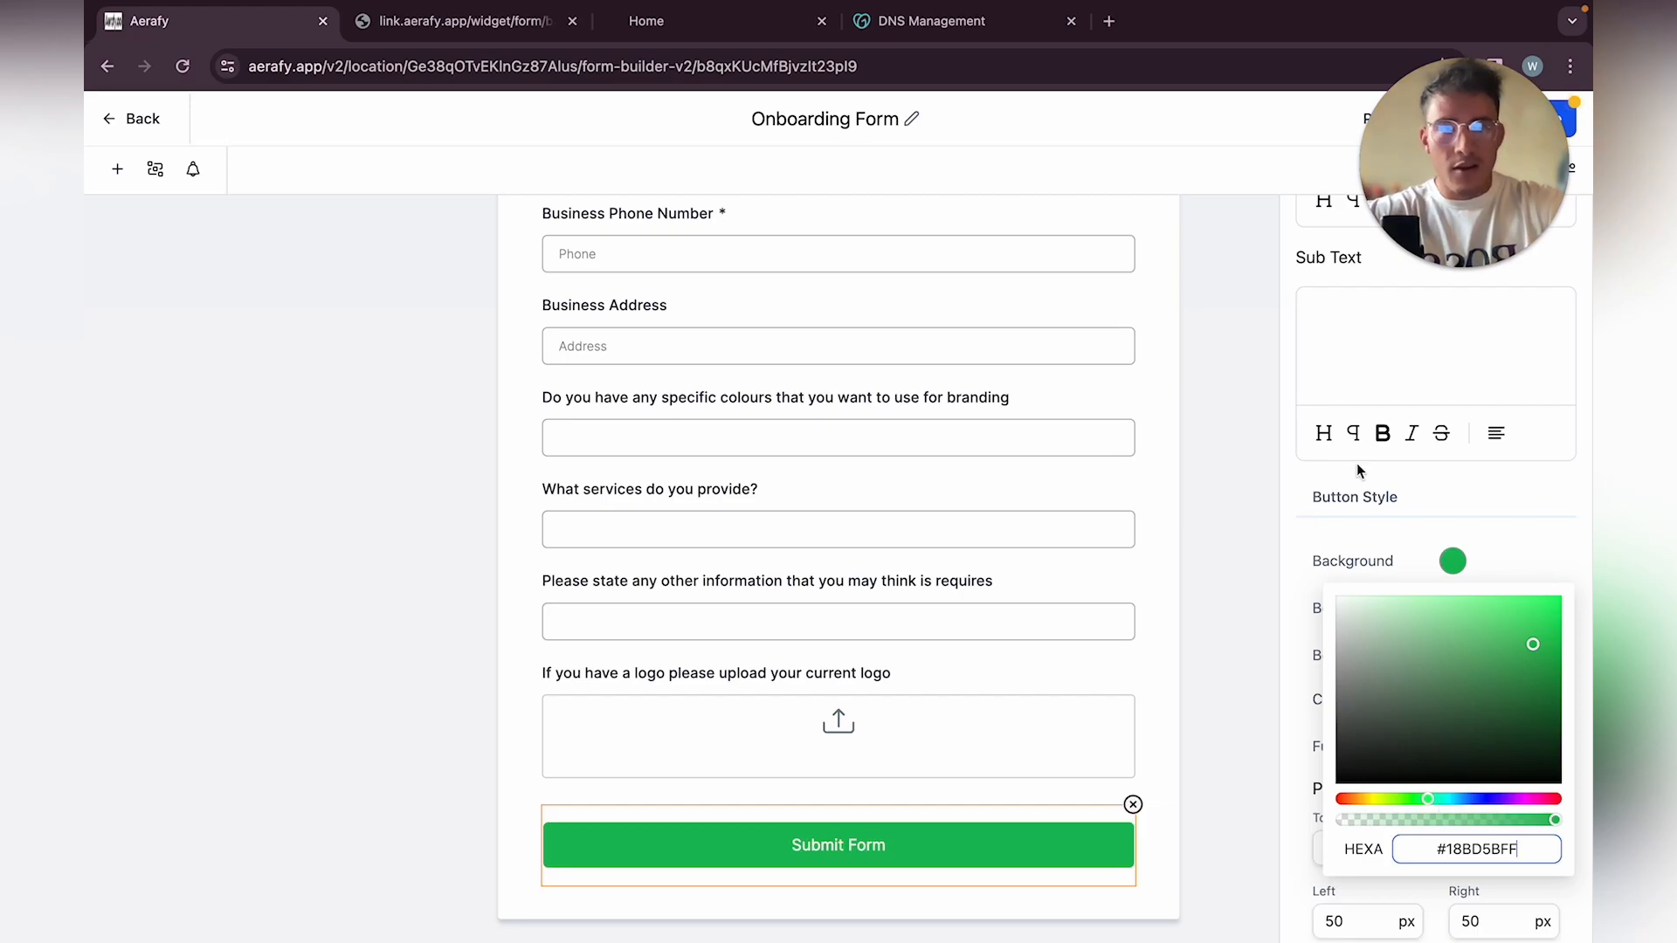
pyautogui.click(714, 21)
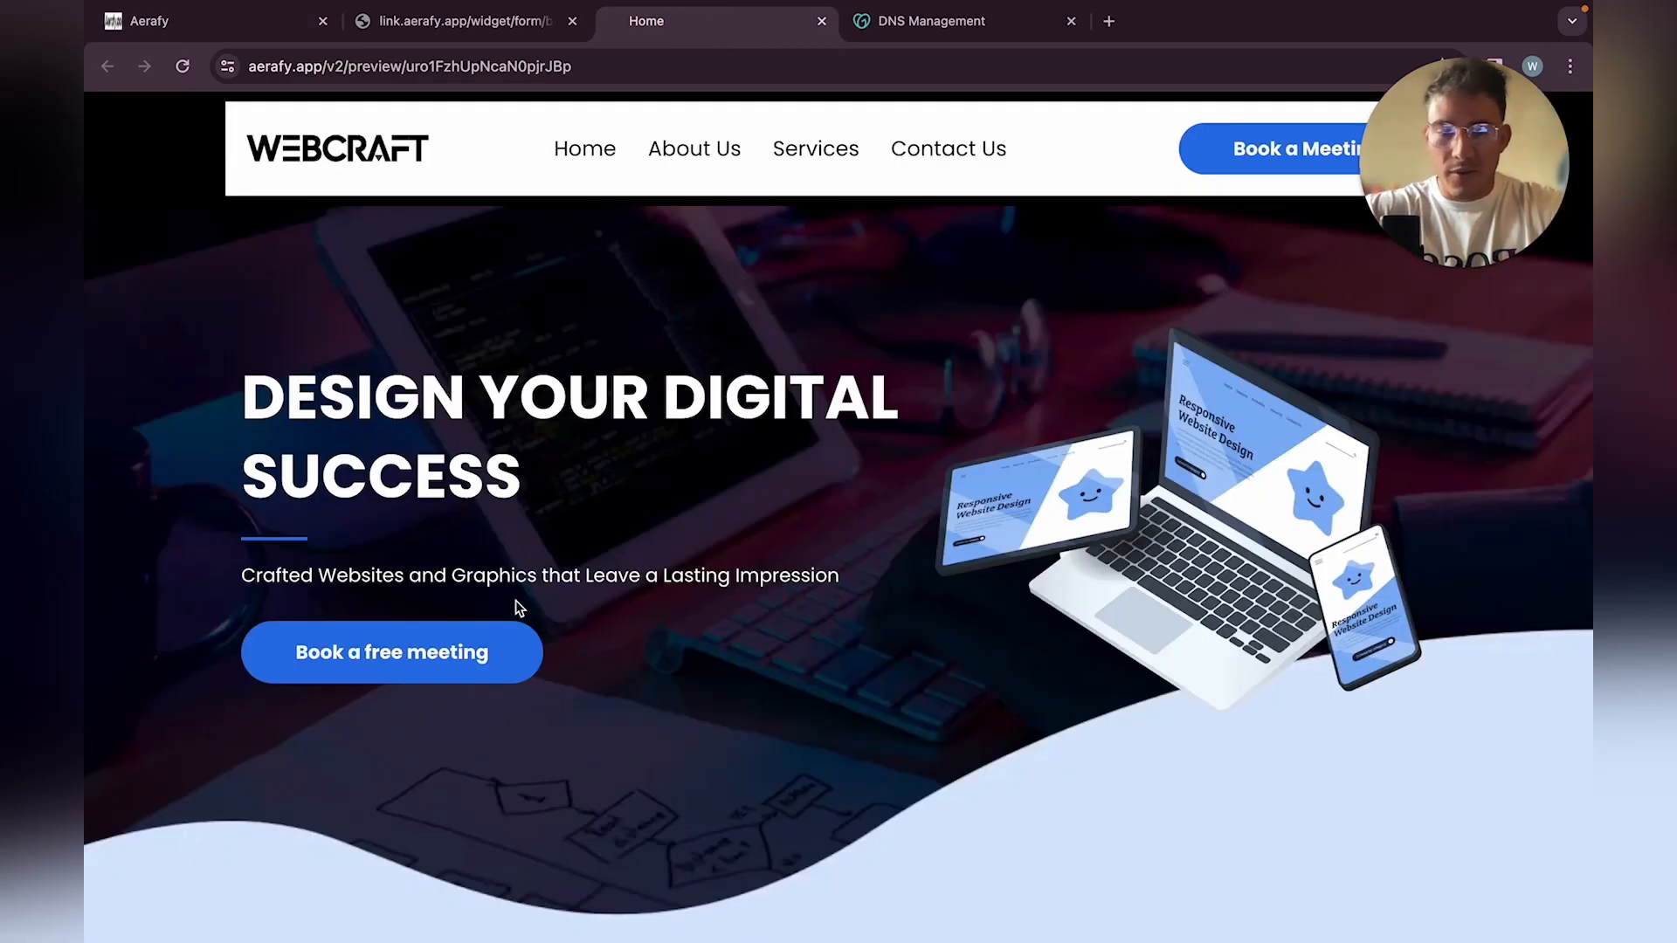
pyautogui.press('super+shift+4')
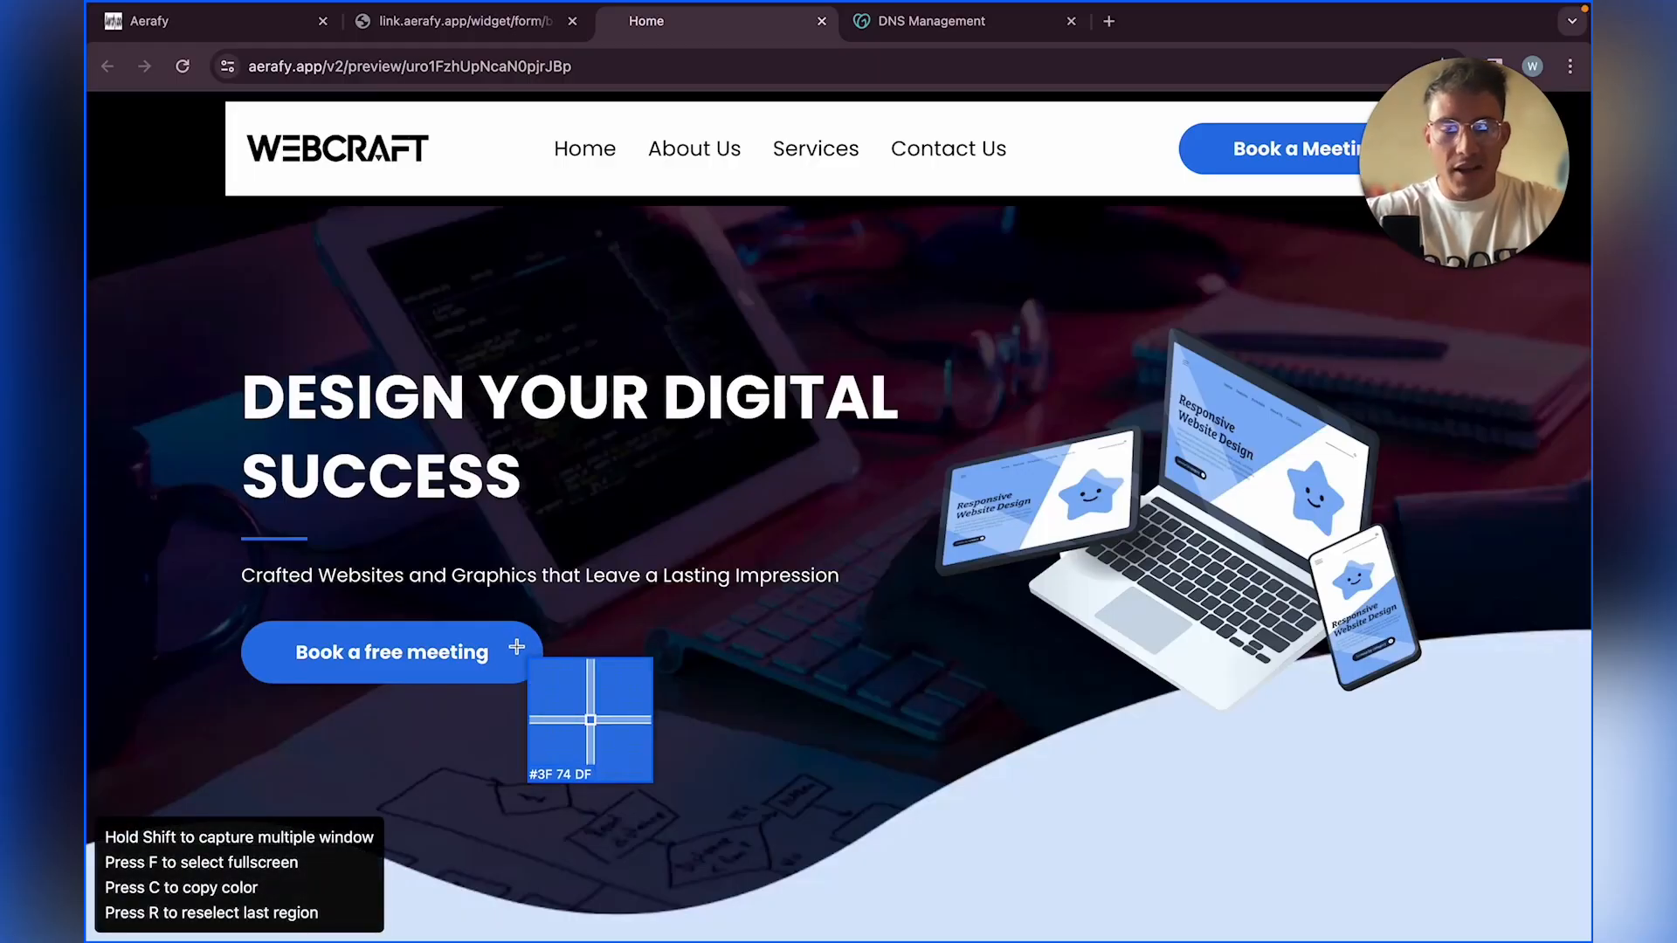
pyautogui.press('c')
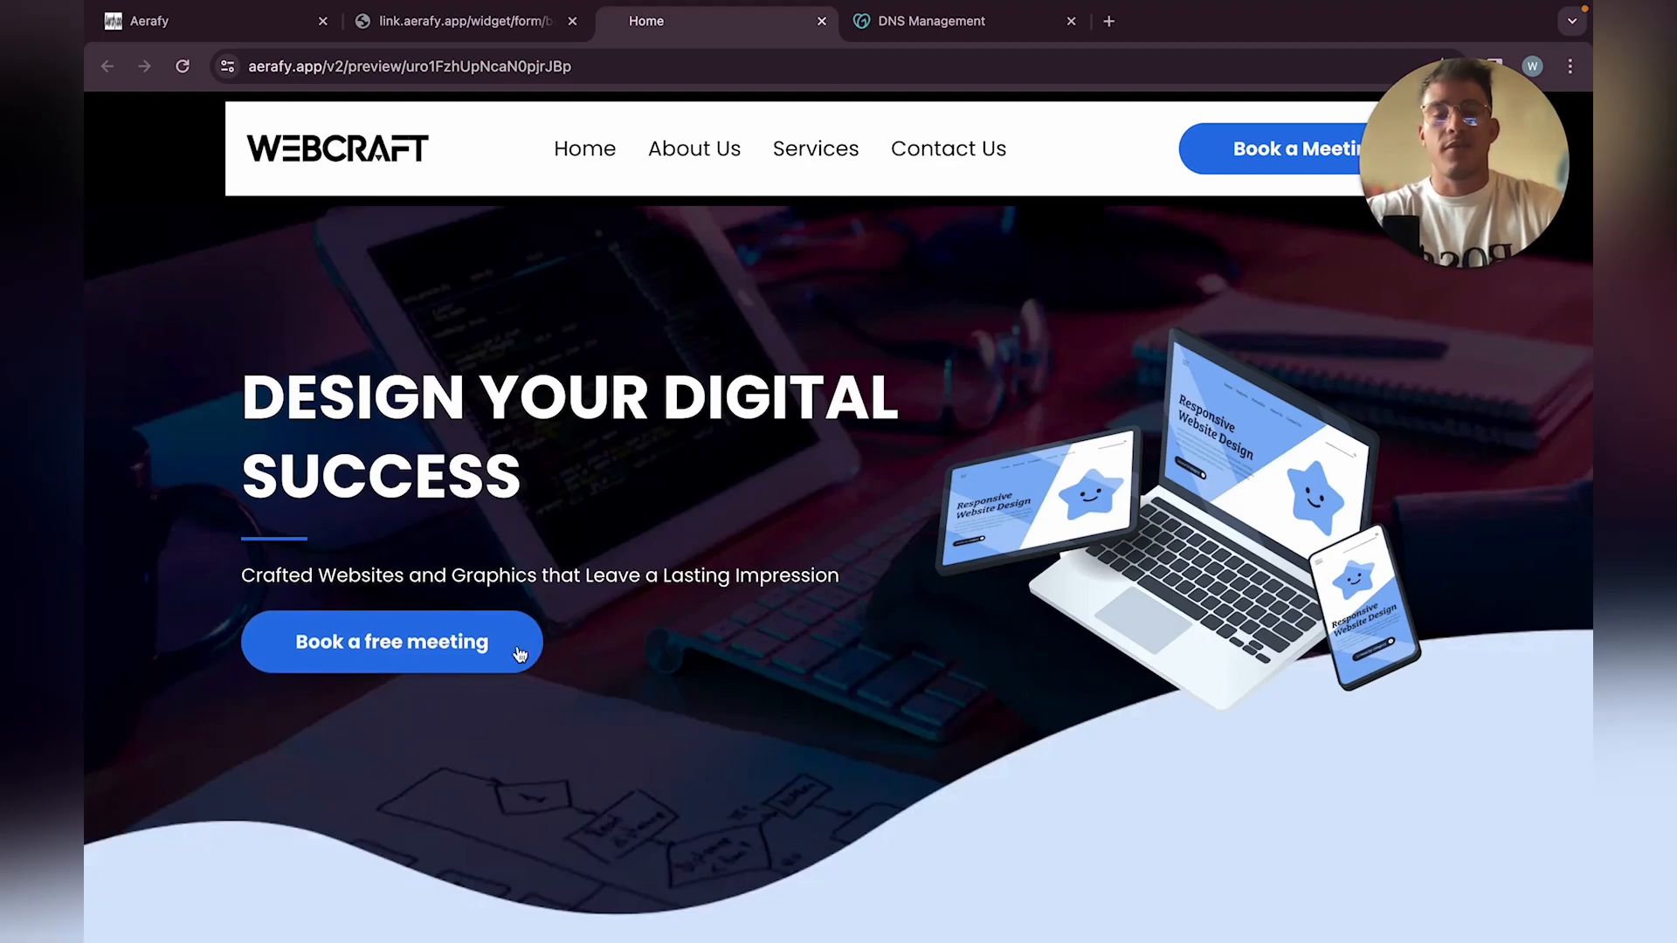
pyautogui.click(243, 19)
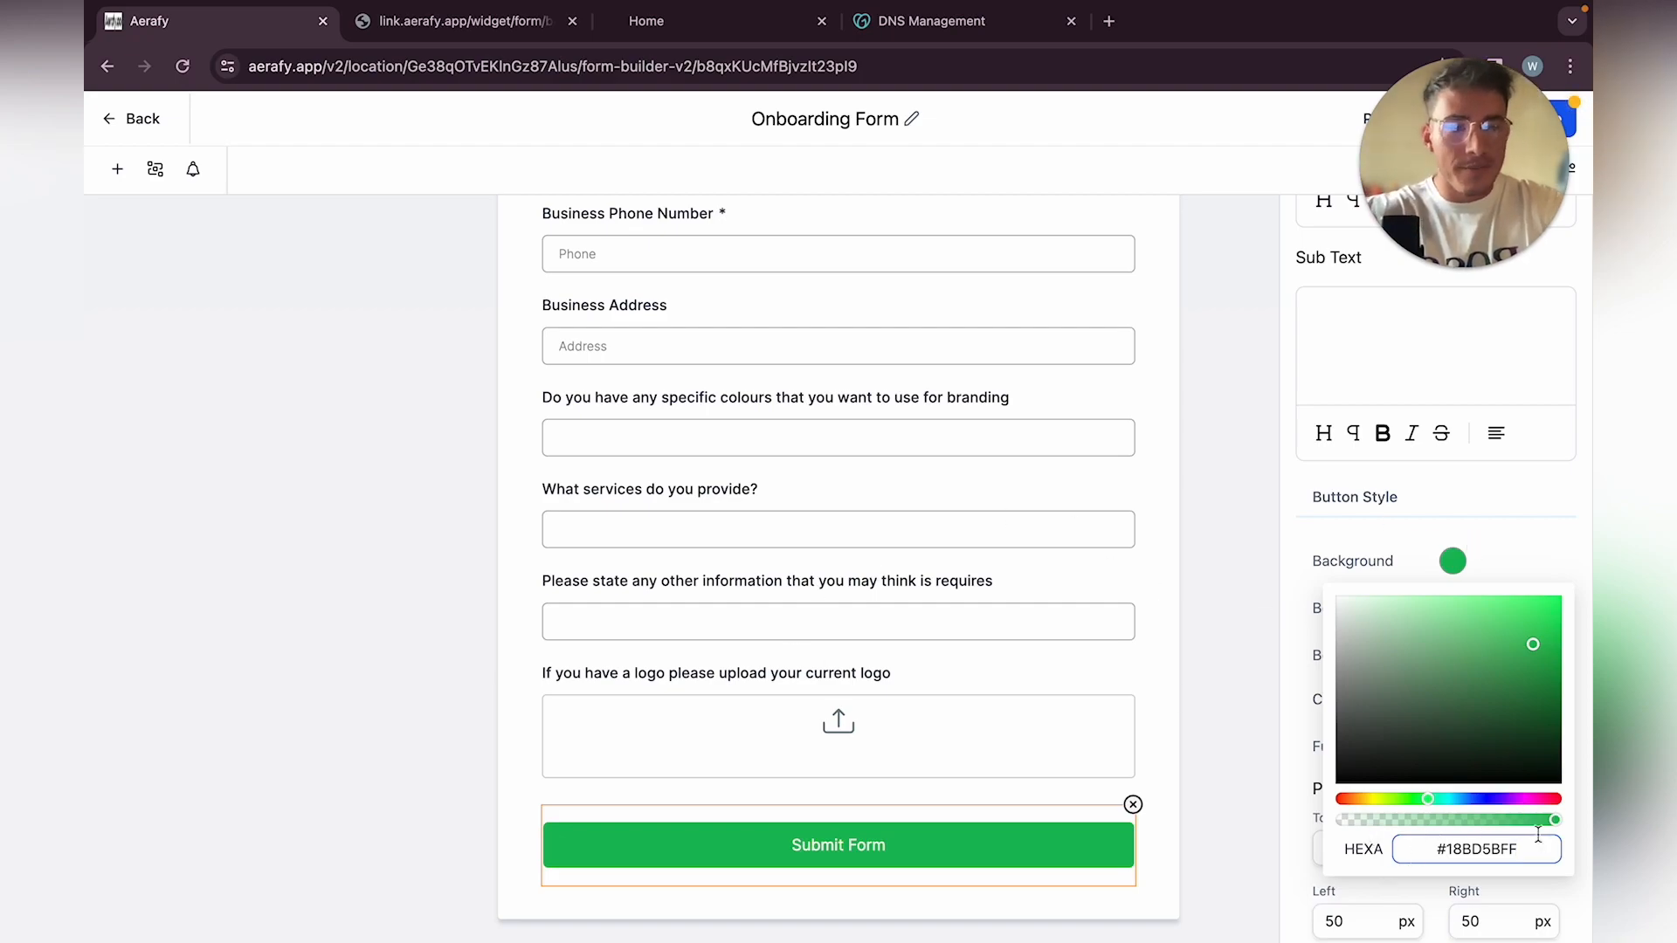
# Set the Submit Form button's background colour to #3F74DF
pyautogui.moveTo(1534, 851); pyautogui.dragTo(1463, 849)
pyautogui.press('BackSpace')
pyautogui.press('BackSpace')
pyautogui.press('BackSpace')
pyautogui.write('3F74DF')
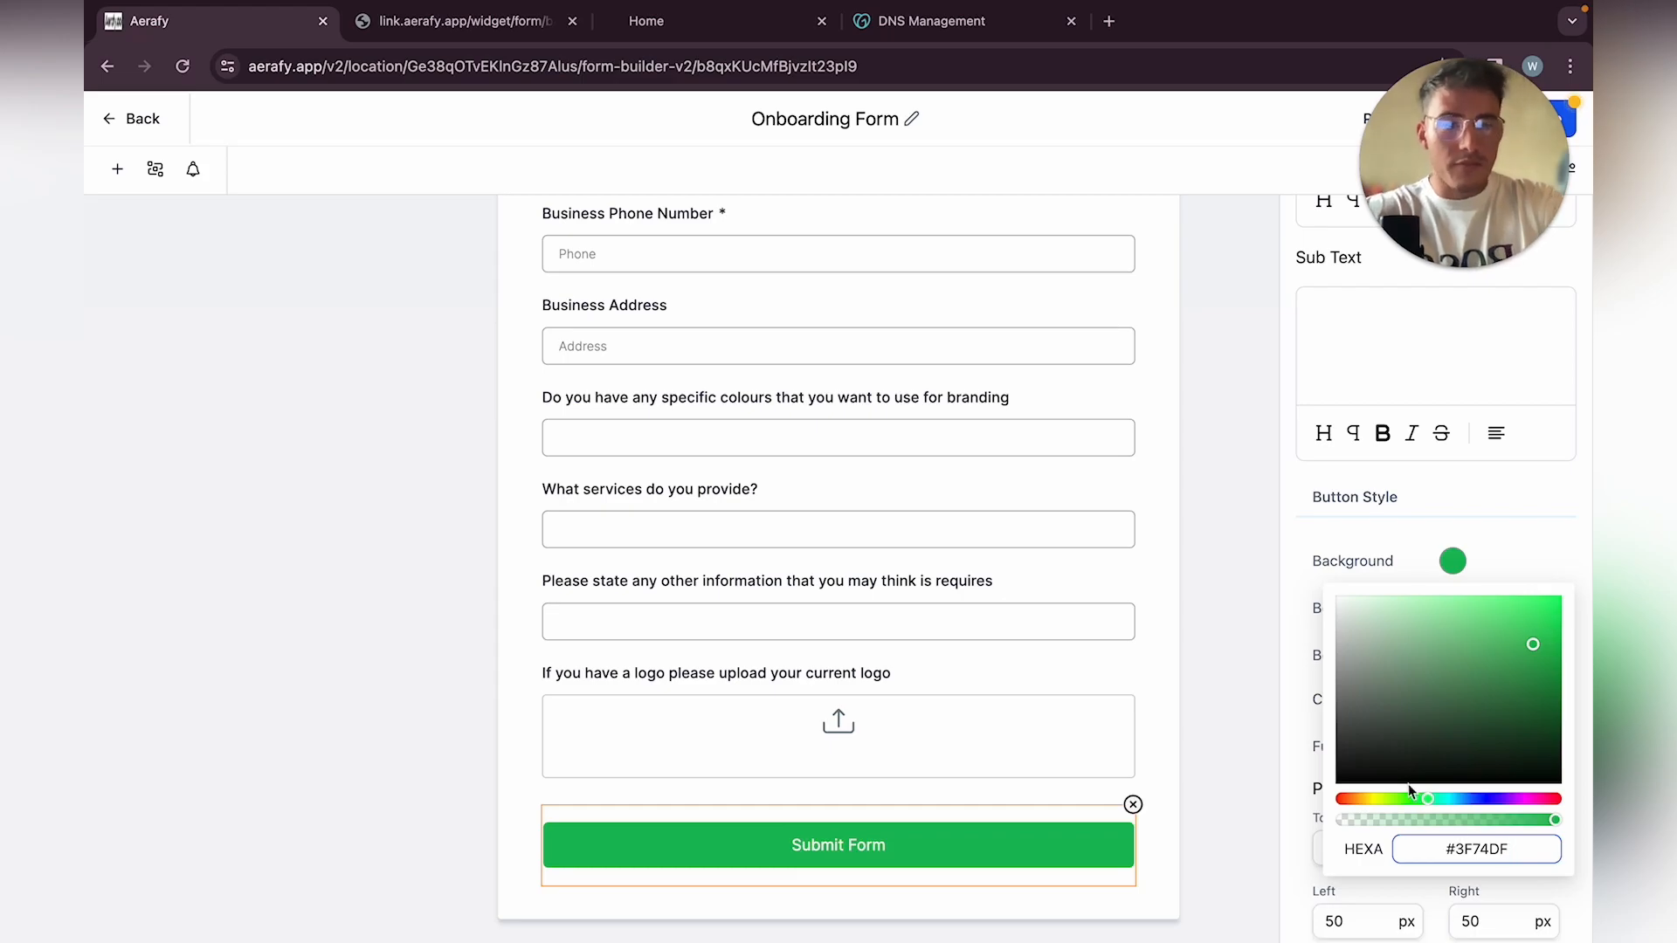
pyautogui.click(1230, 673)
# Save the Onboarding Form and leave the form builder
pyautogui.scroll(4, 987, 616)
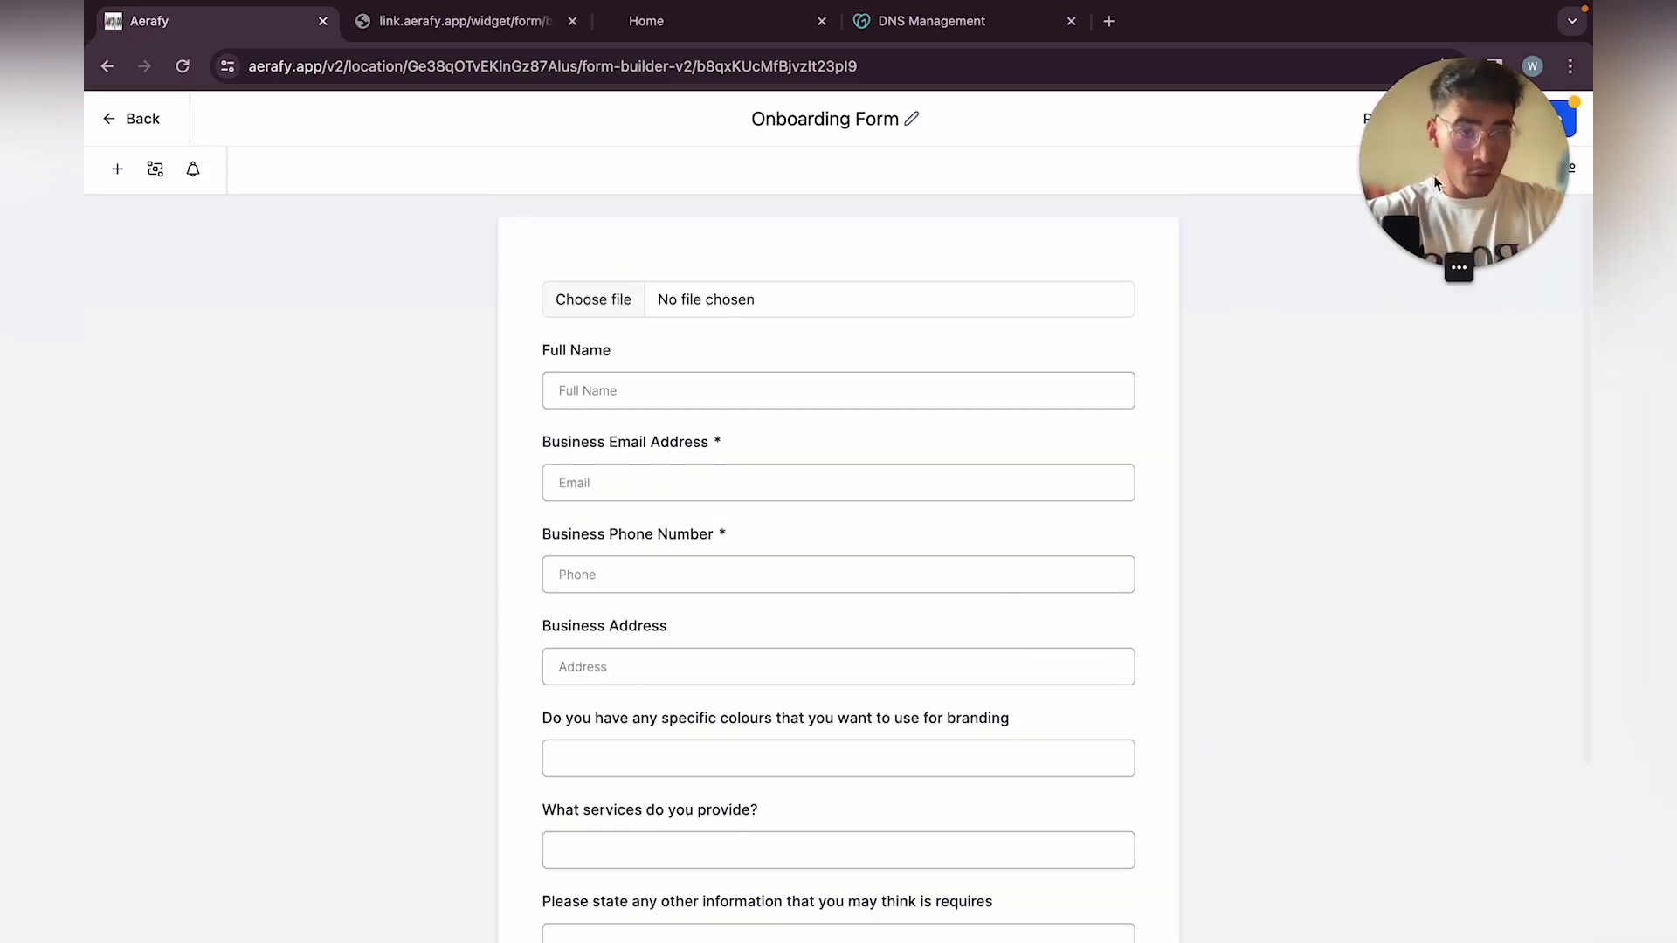
pyautogui.click(1546, 120)
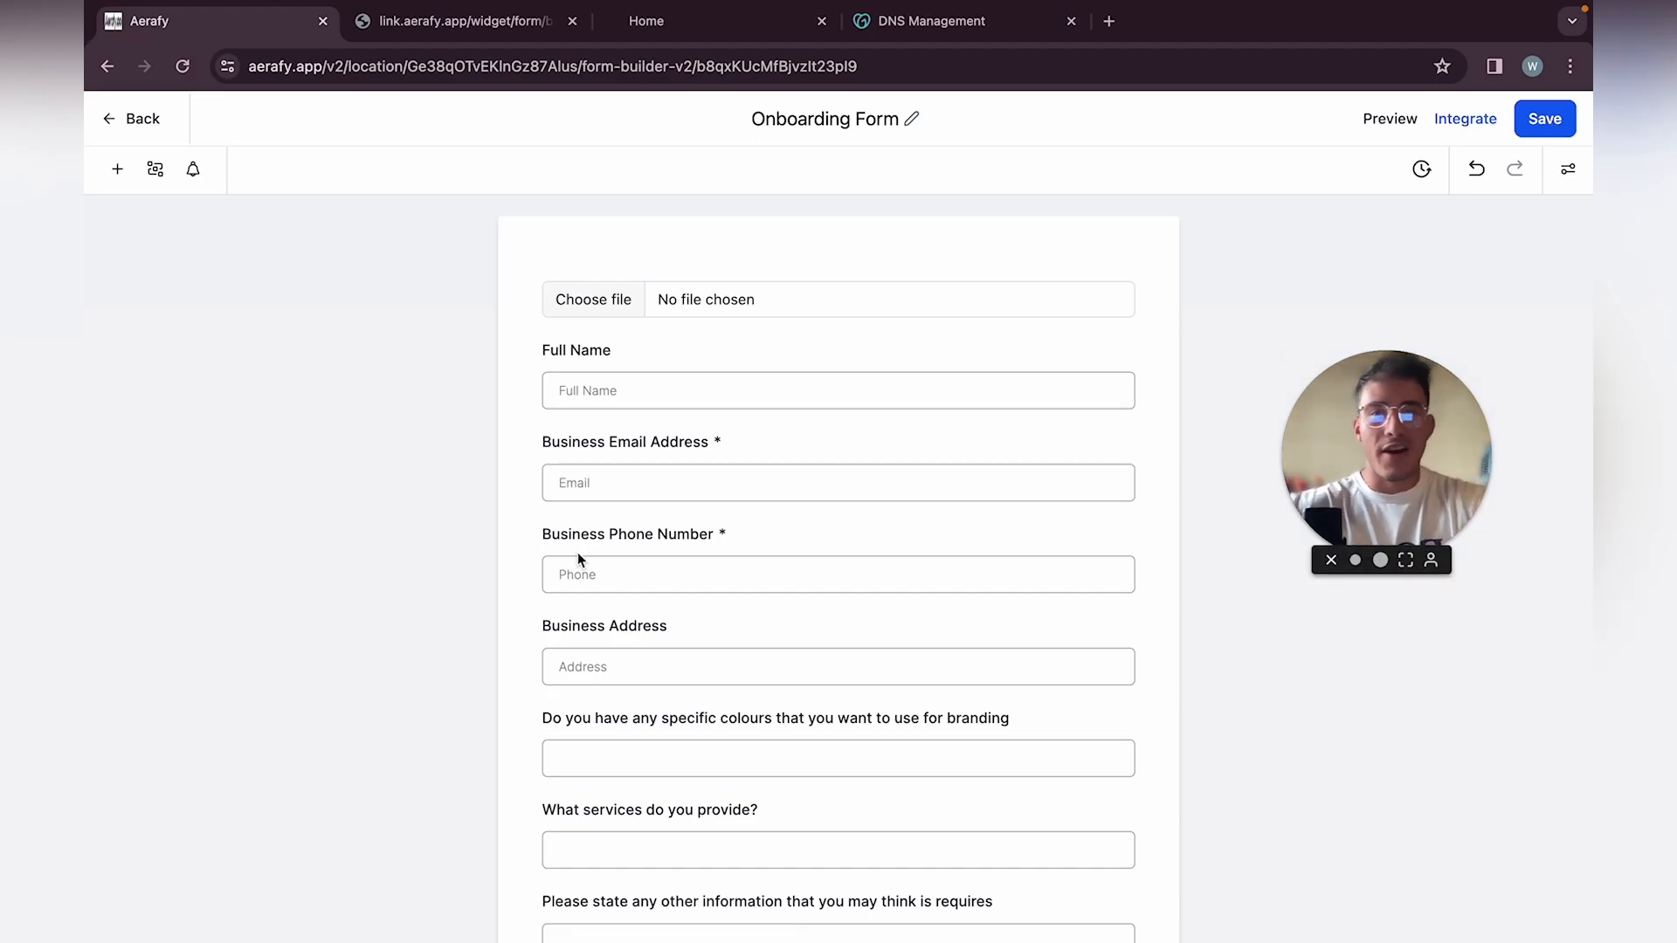
pyautogui.click(133, 123)
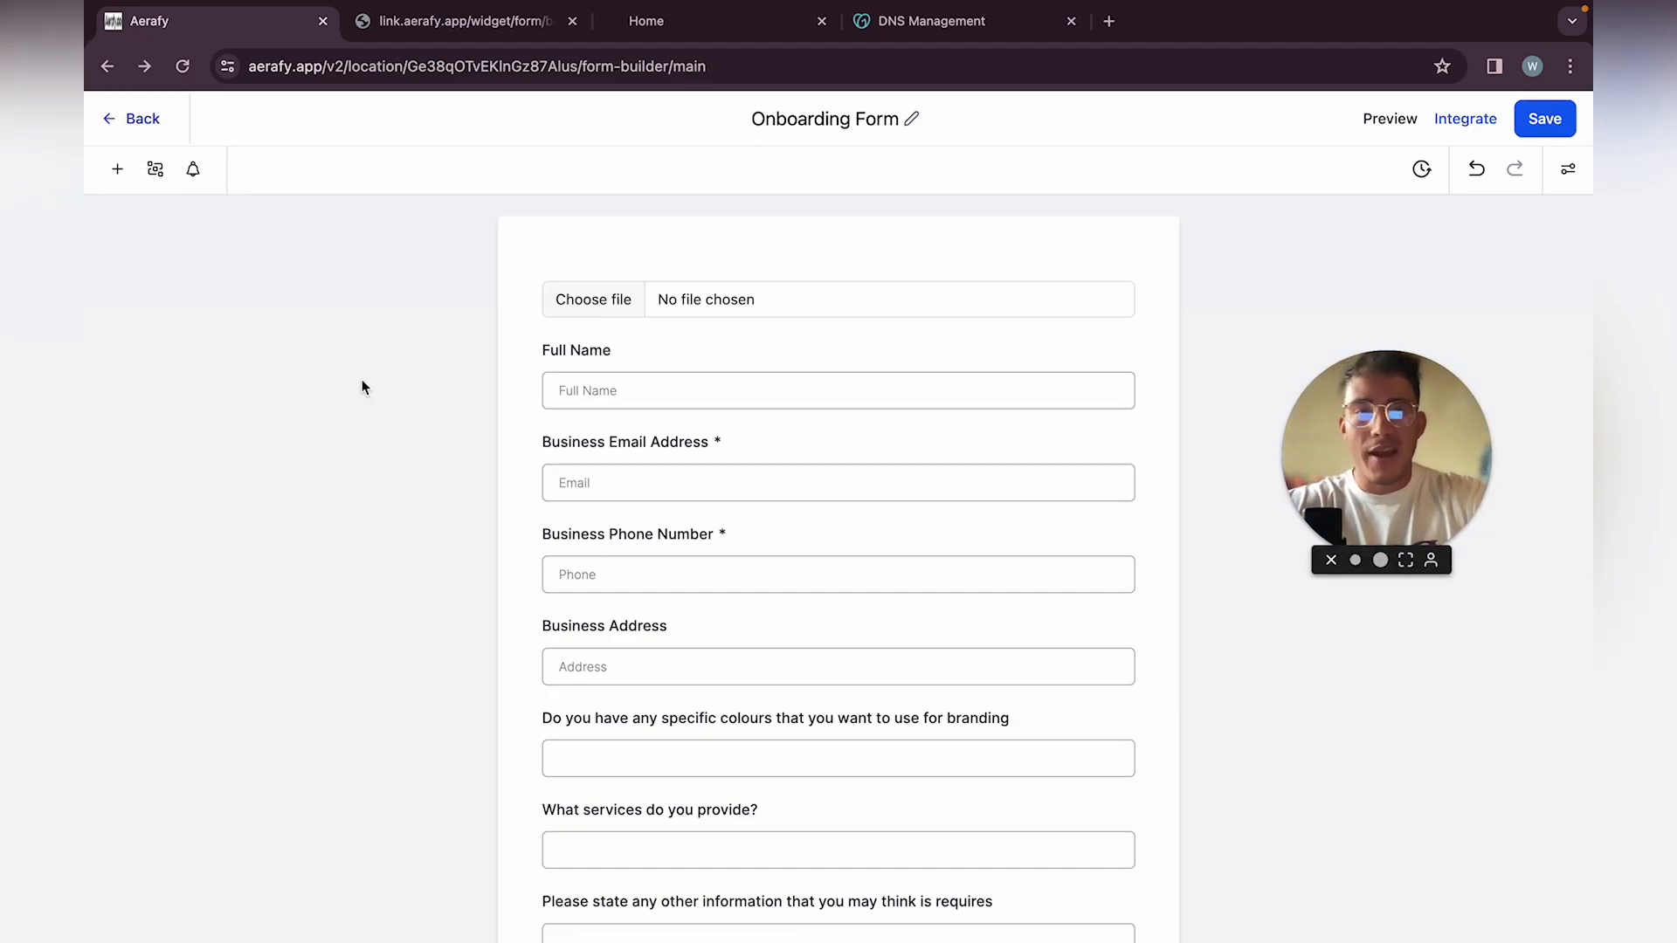
# Open the calendar settings and start creating a new calendar with the Simple Calendar scheduling type
pyautogui.hotkey('ctrl', 'Left')
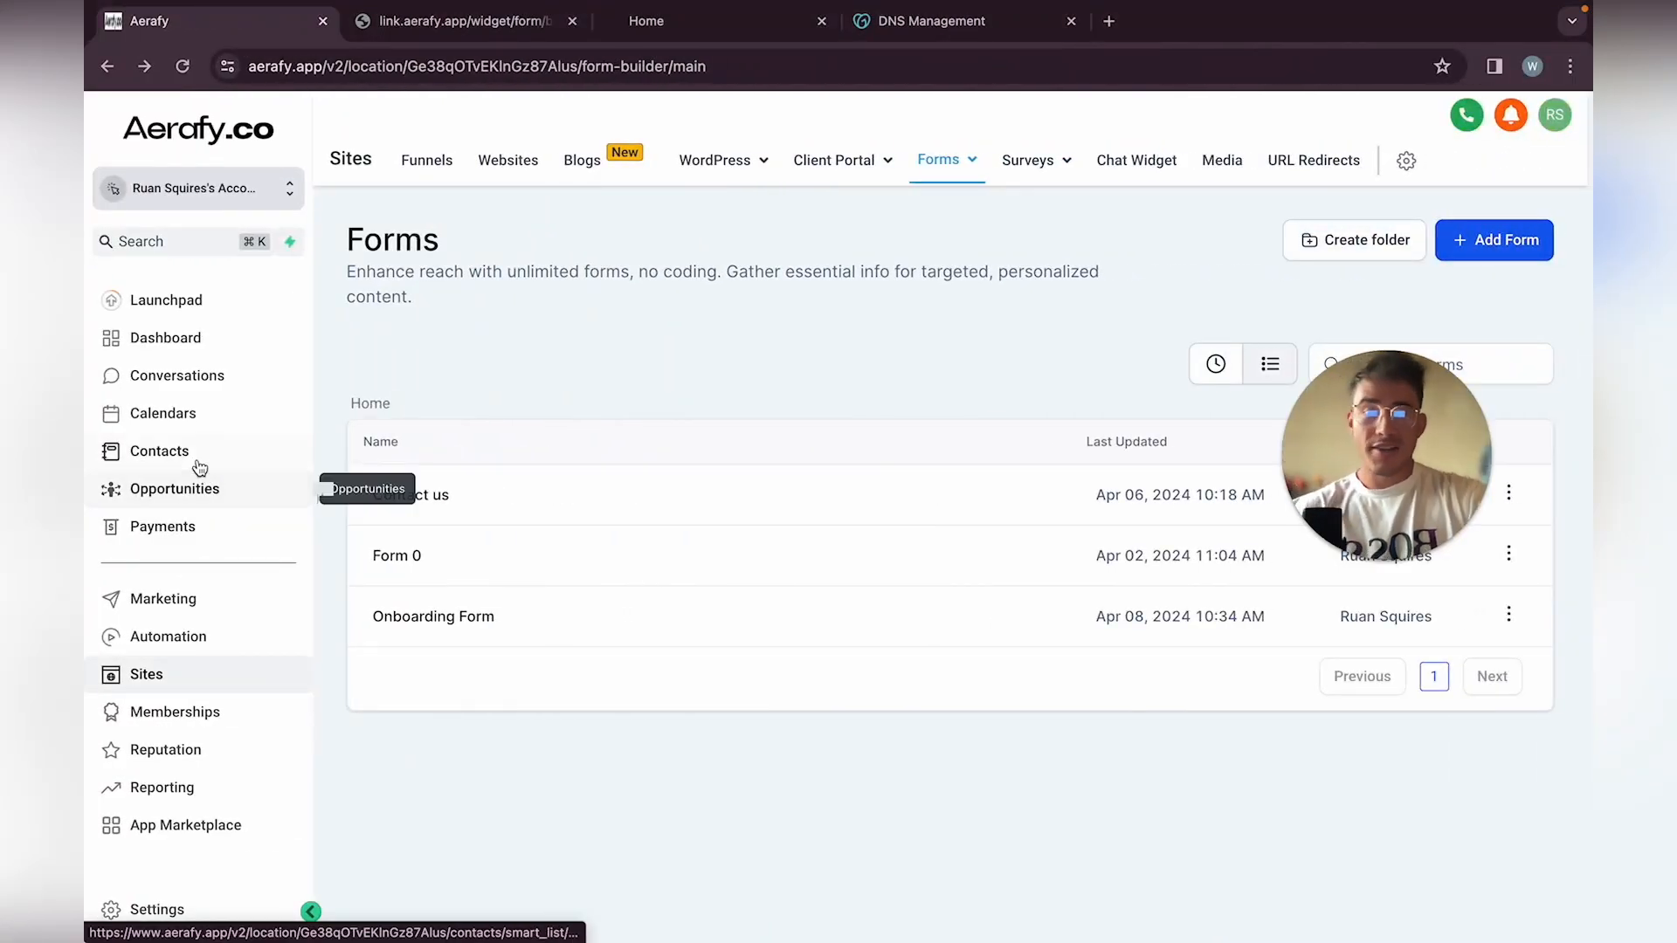
pyautogui.click(196, 424)
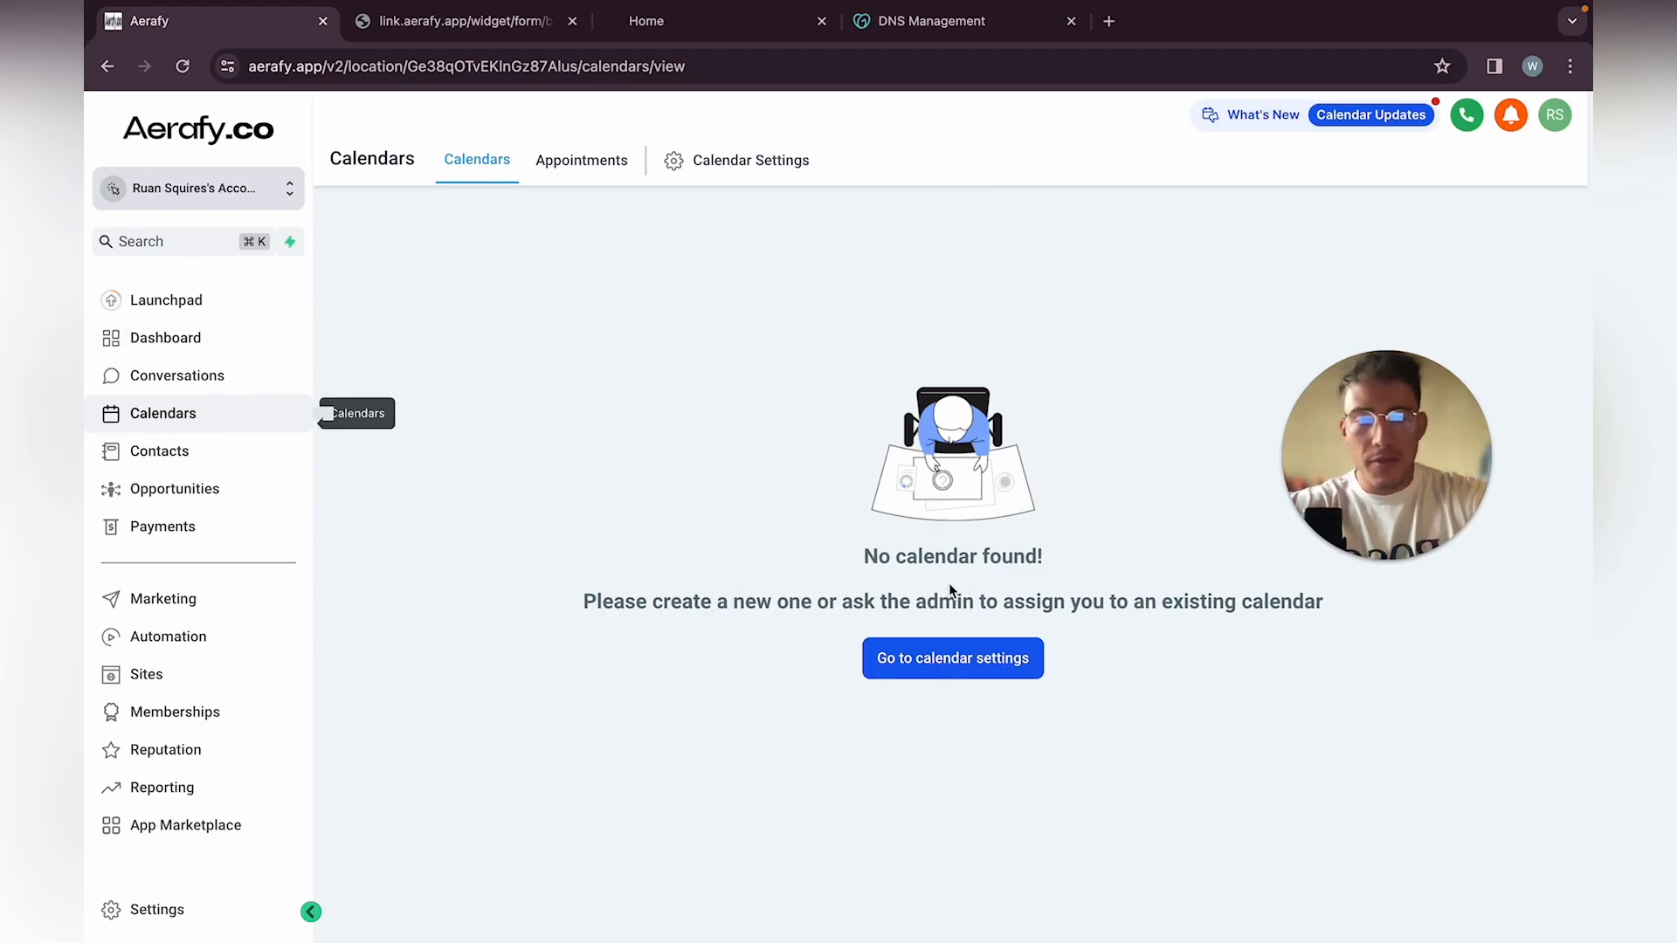
pyautogui.click(936, 673)
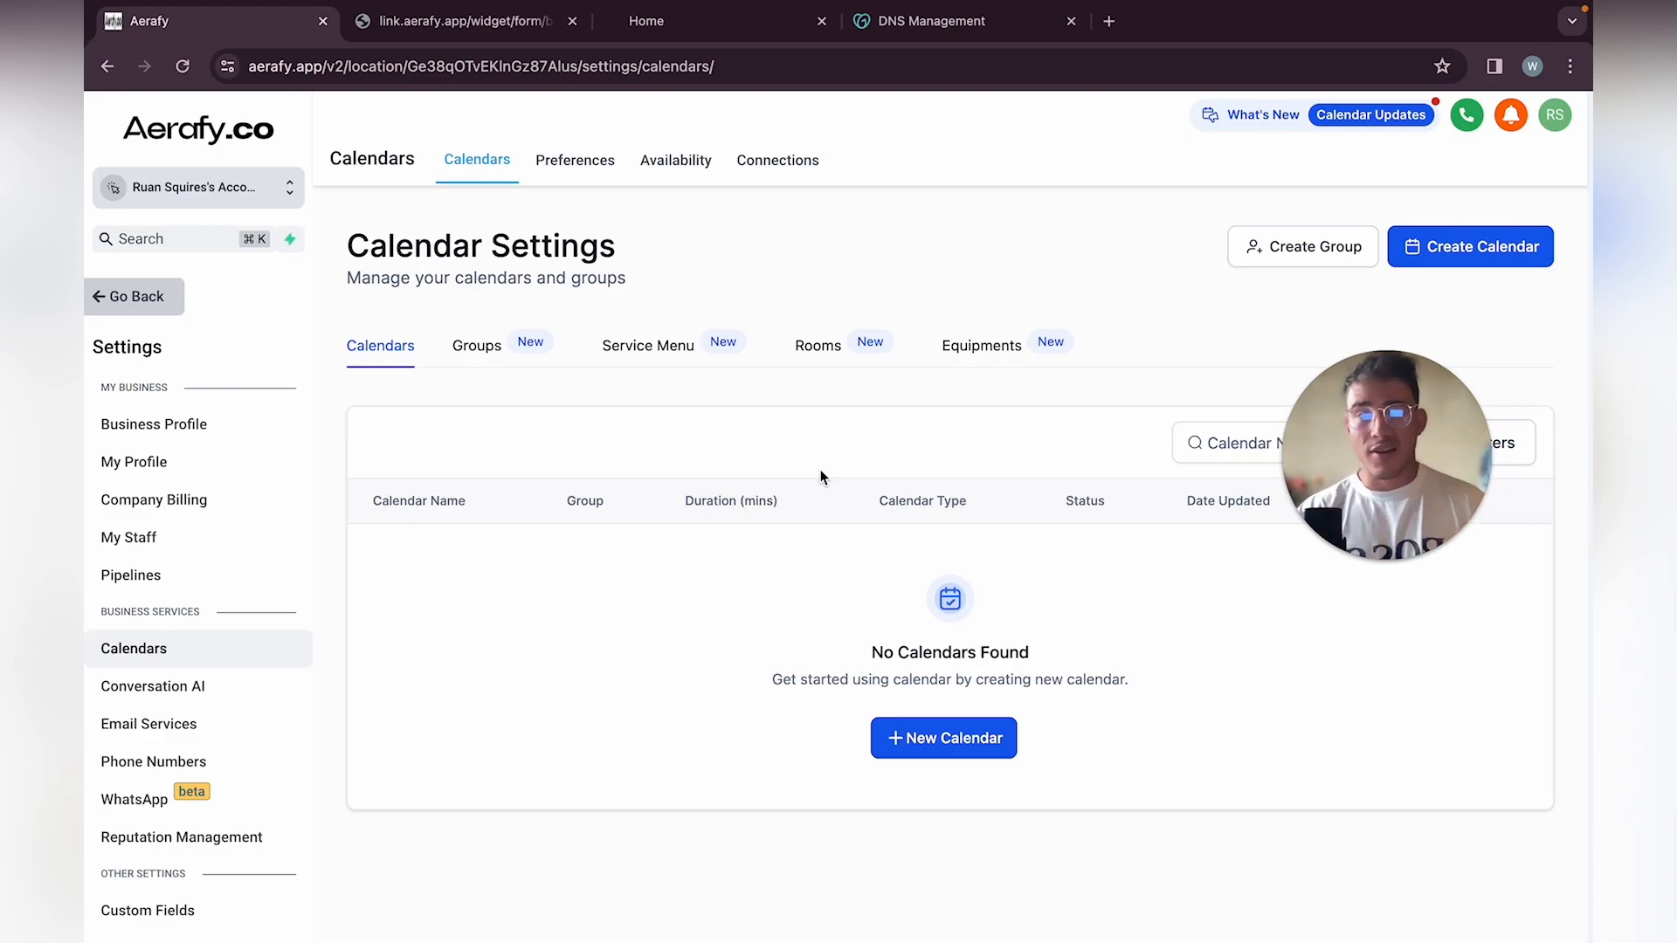
pyautogui.click(1490, 253)
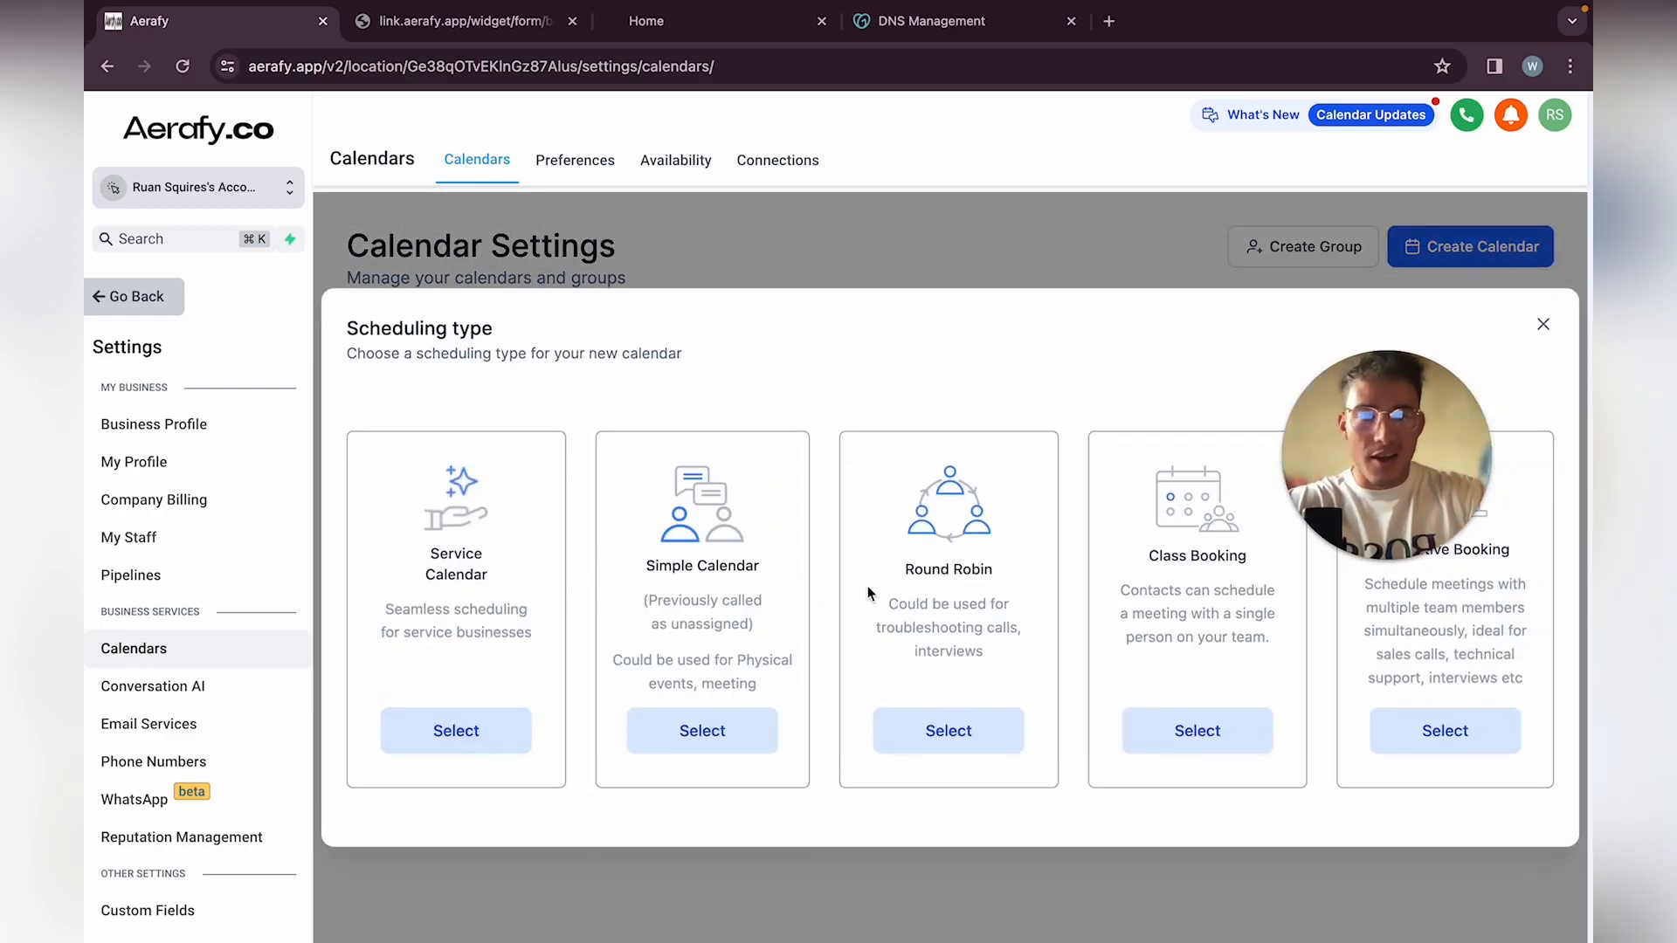
pyautogui.moveTo(1429, 467); pyautogui.dragTo(1316, 225)
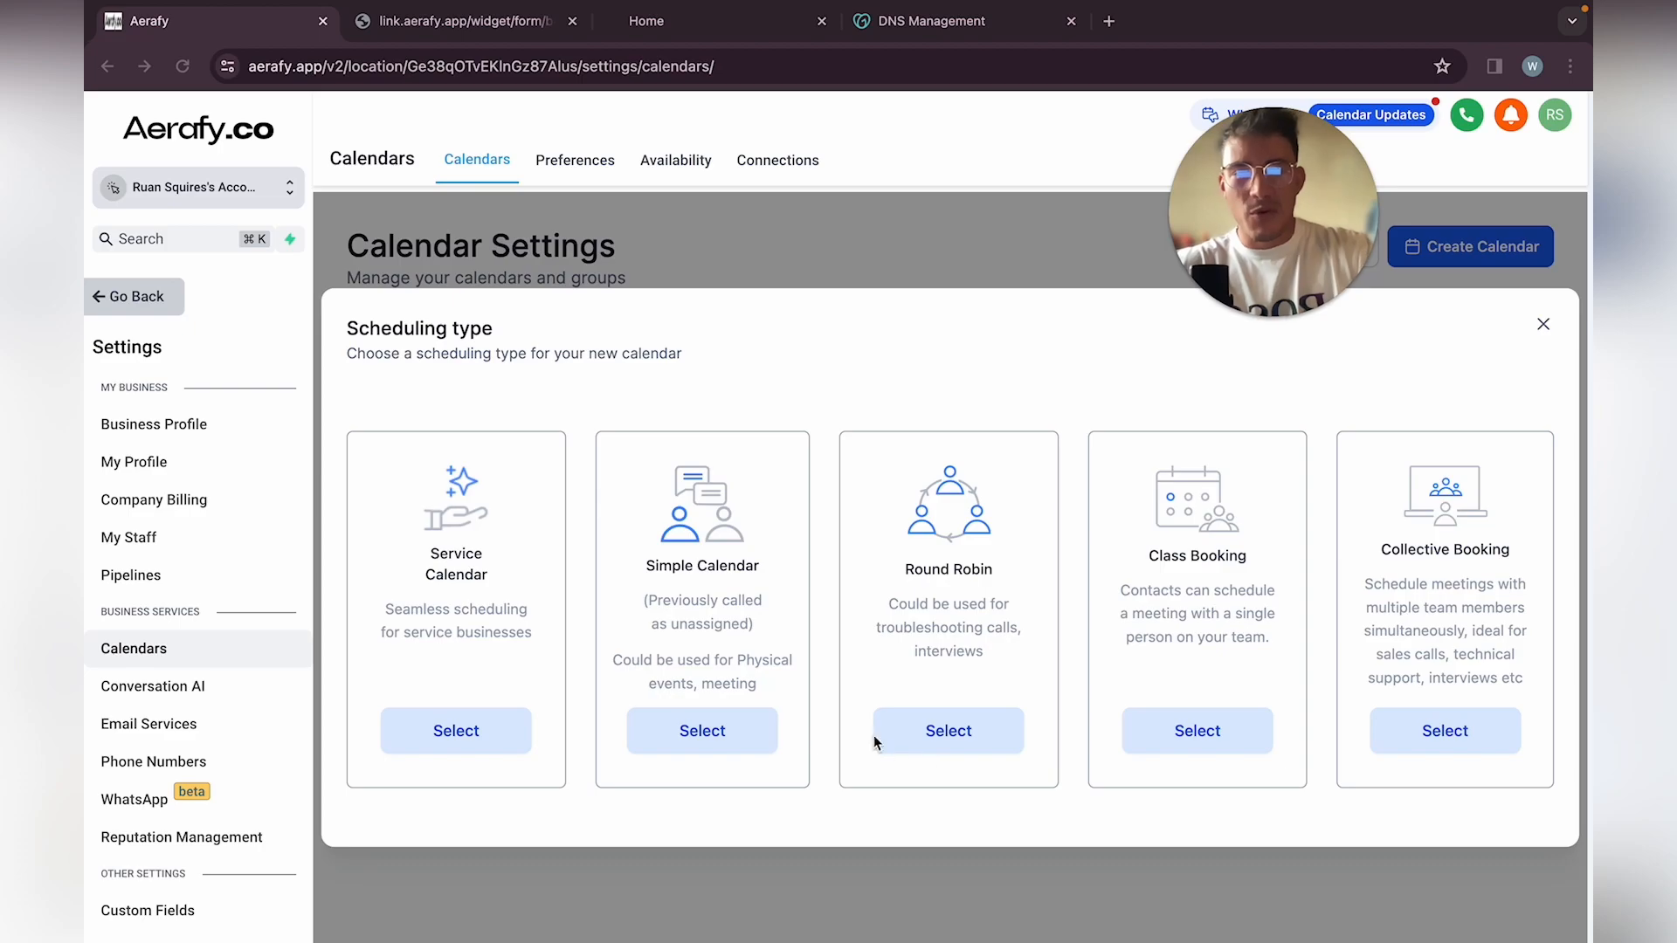
pyautogui.click(705, 732)
# Name the new calendar "Web Craft Calendar" and try to confirm it with the default meeting duration and availability
pyautogui.click(861, 312)
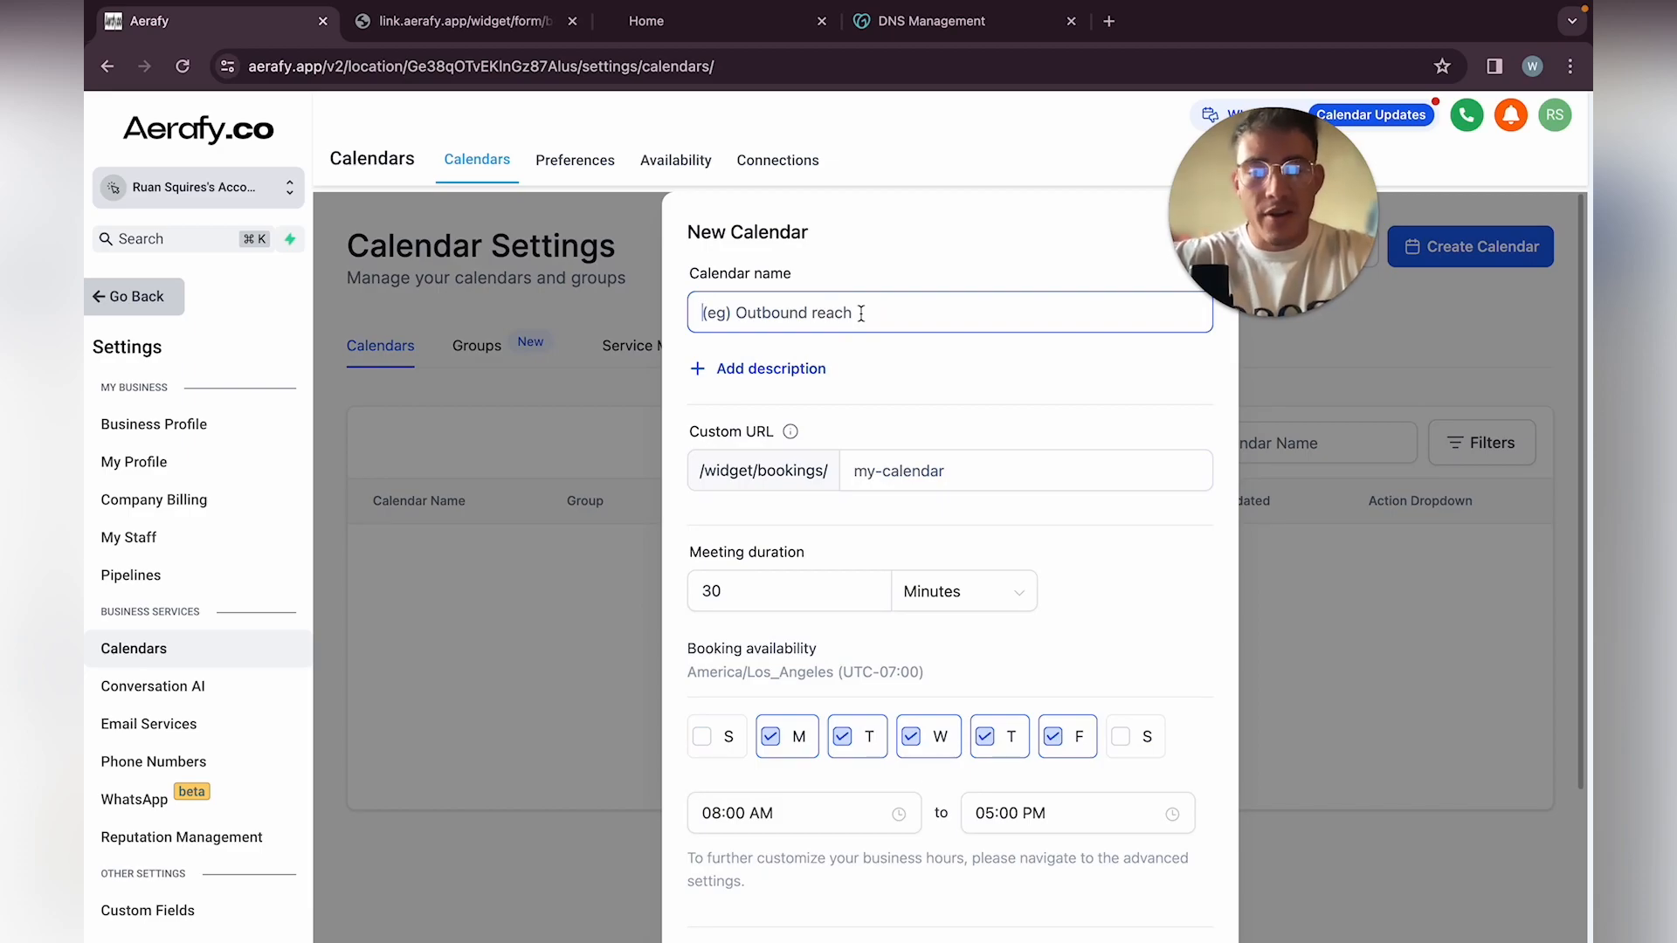
pyautogui.write('Web Craft Calendar')
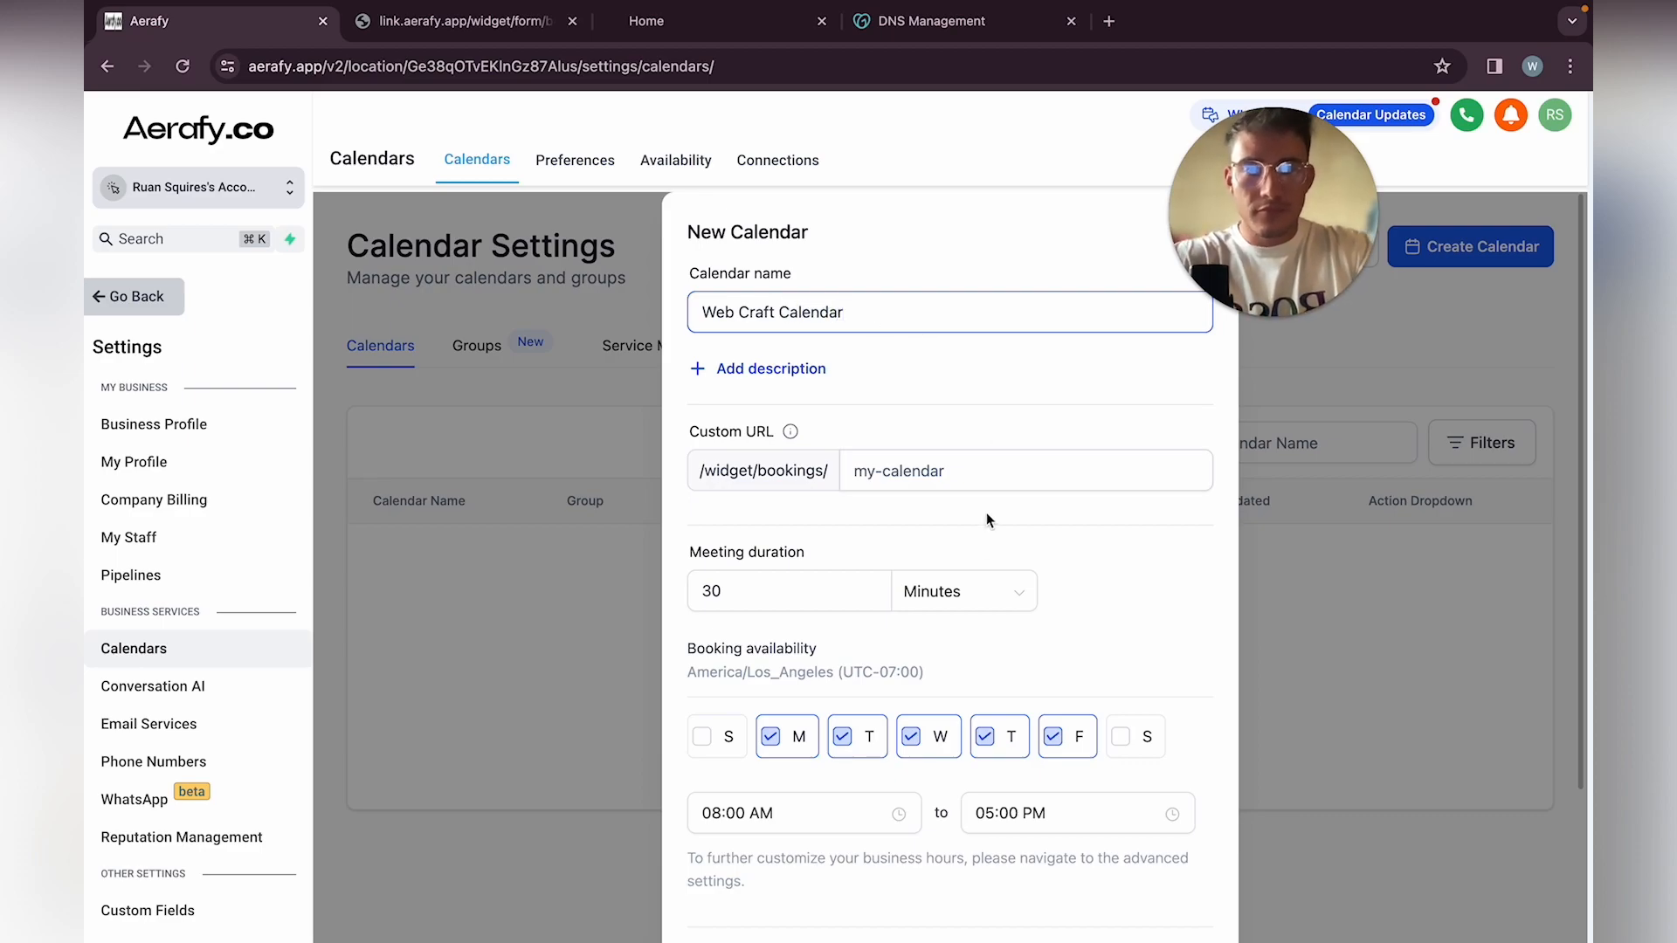
pyautogui.scroll(-2, 986, 518)
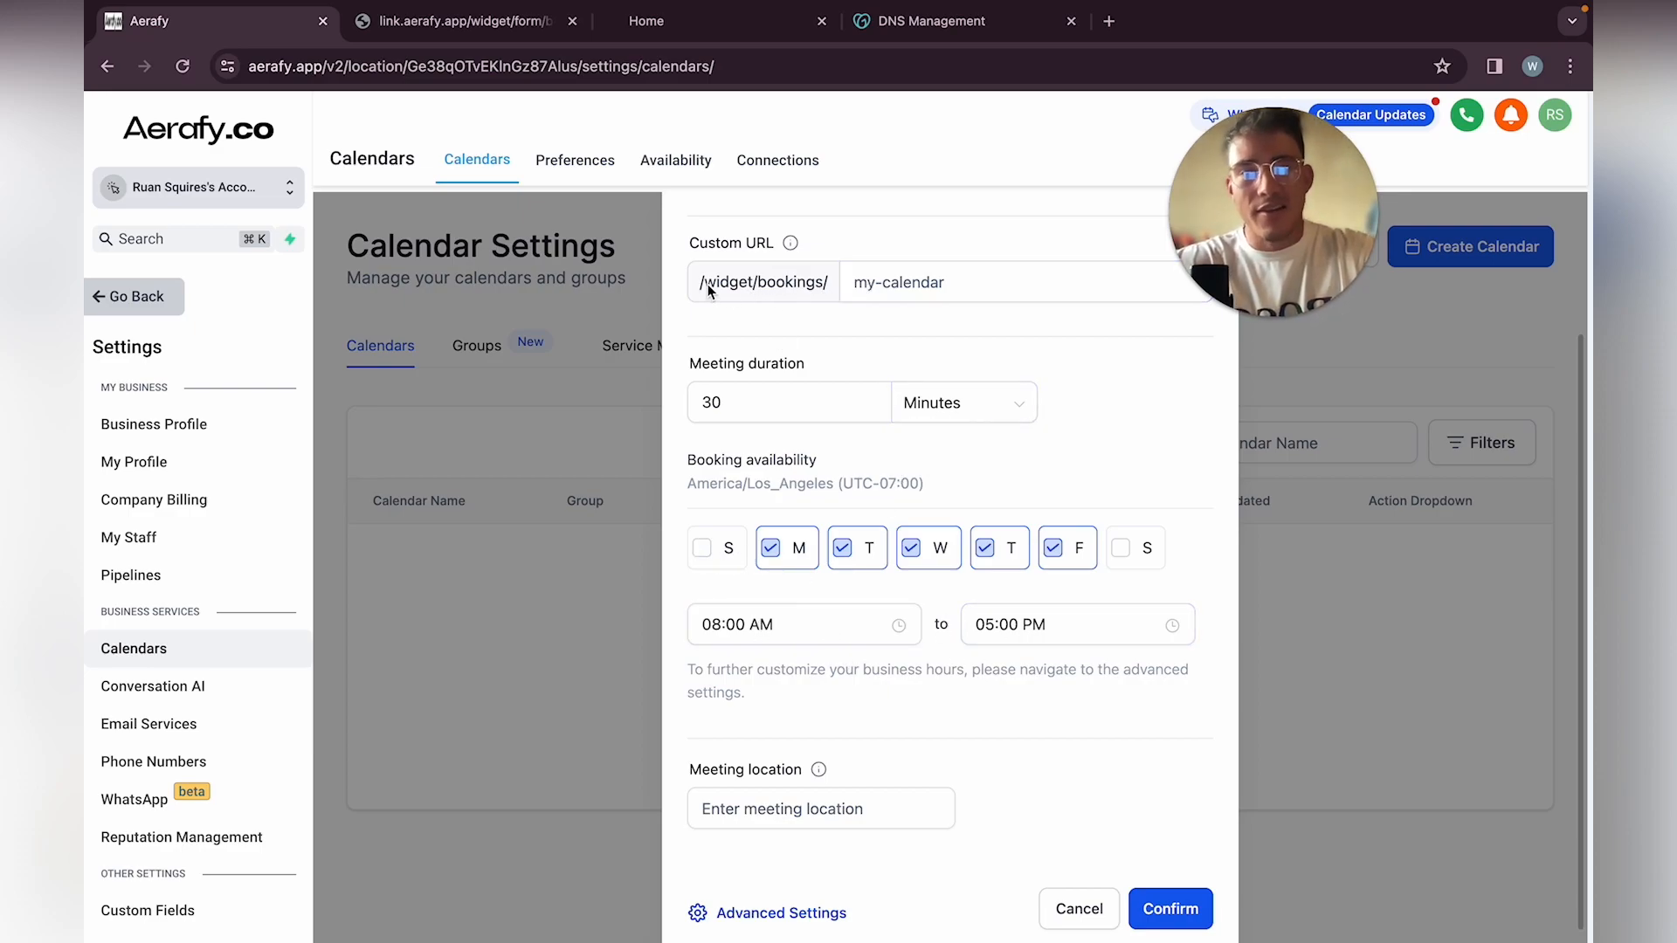
pyautogui.scroll(2, 905, 286)
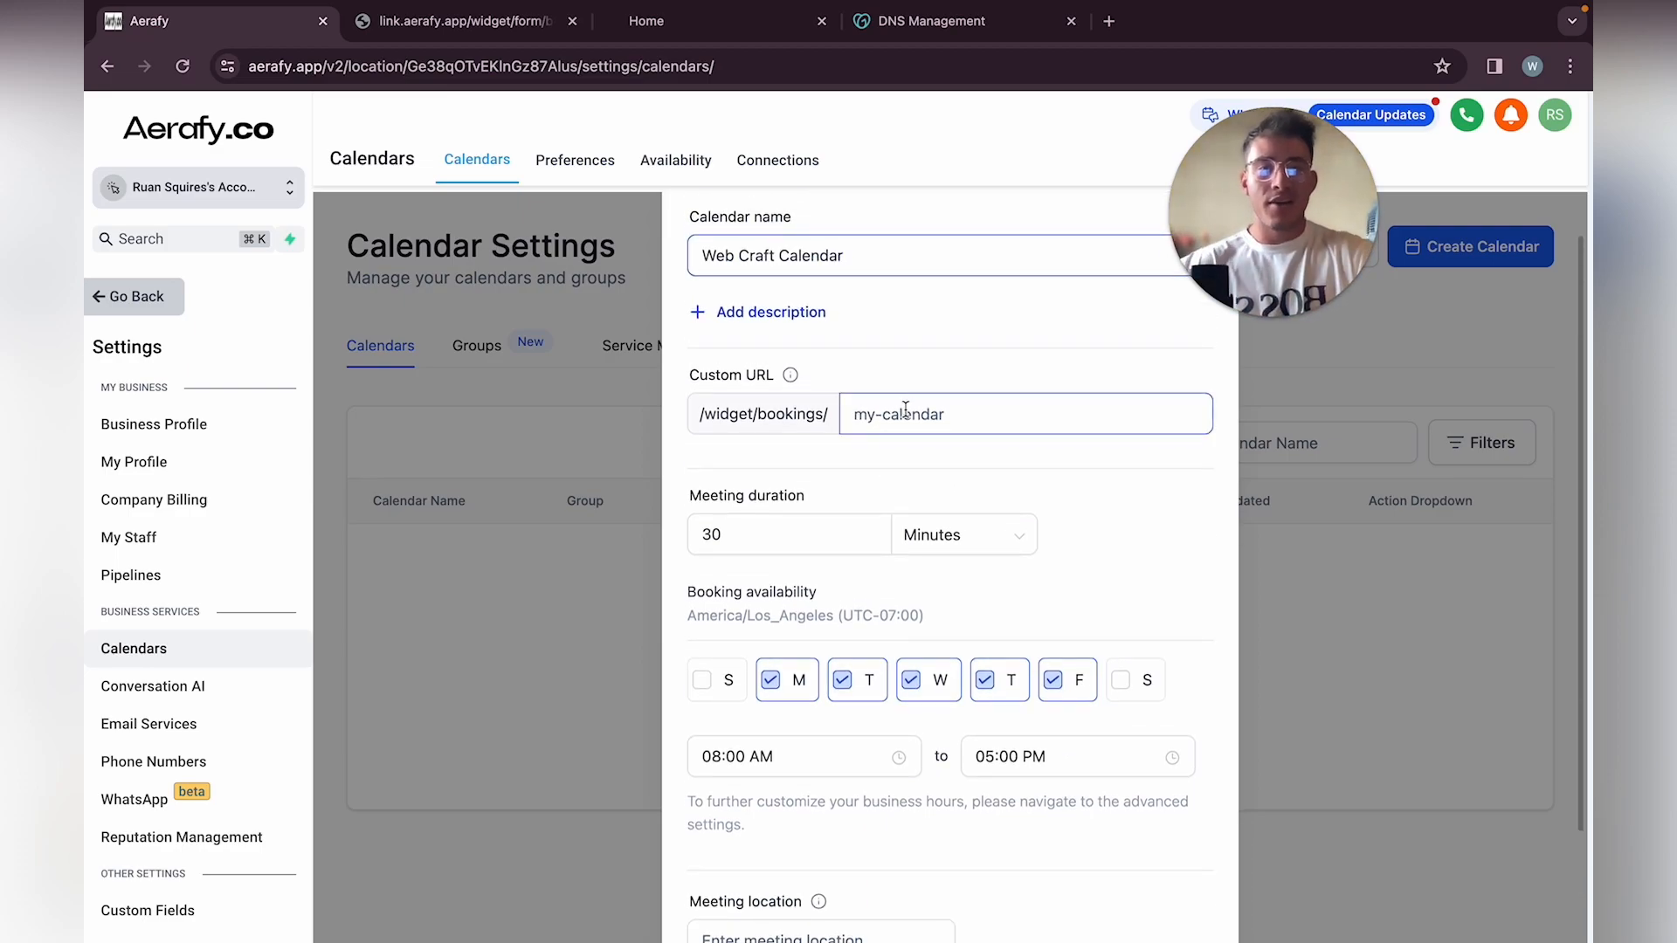
pyautogui.scroll(-3, 772, 470)
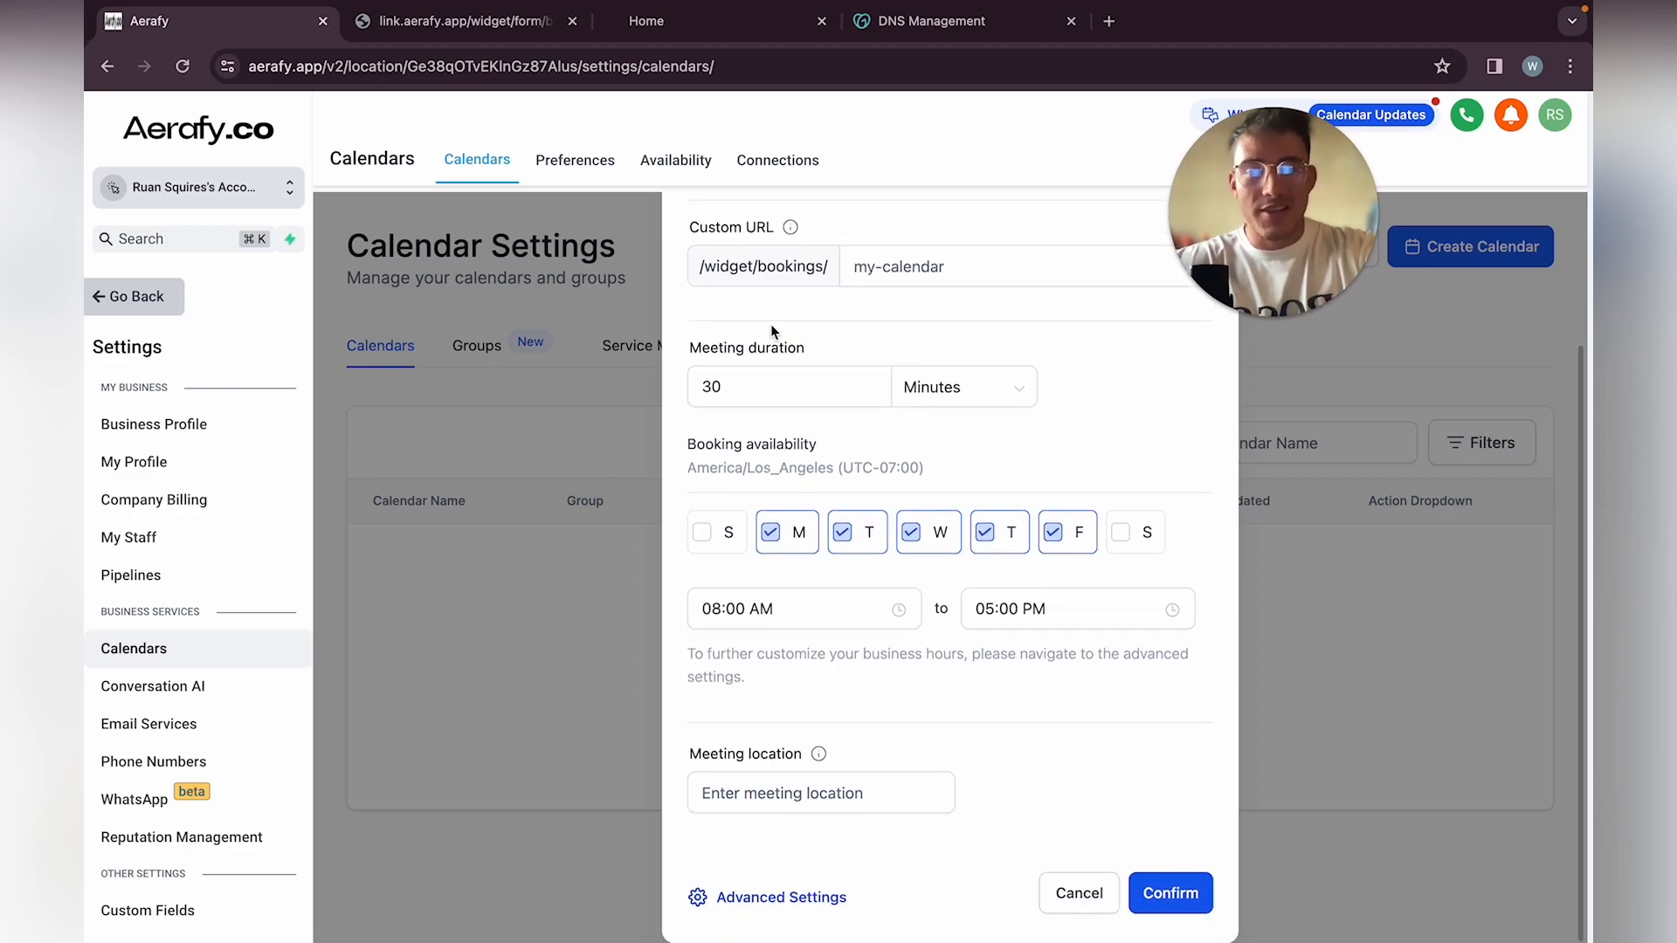
pyautogui.click(1177, 893)
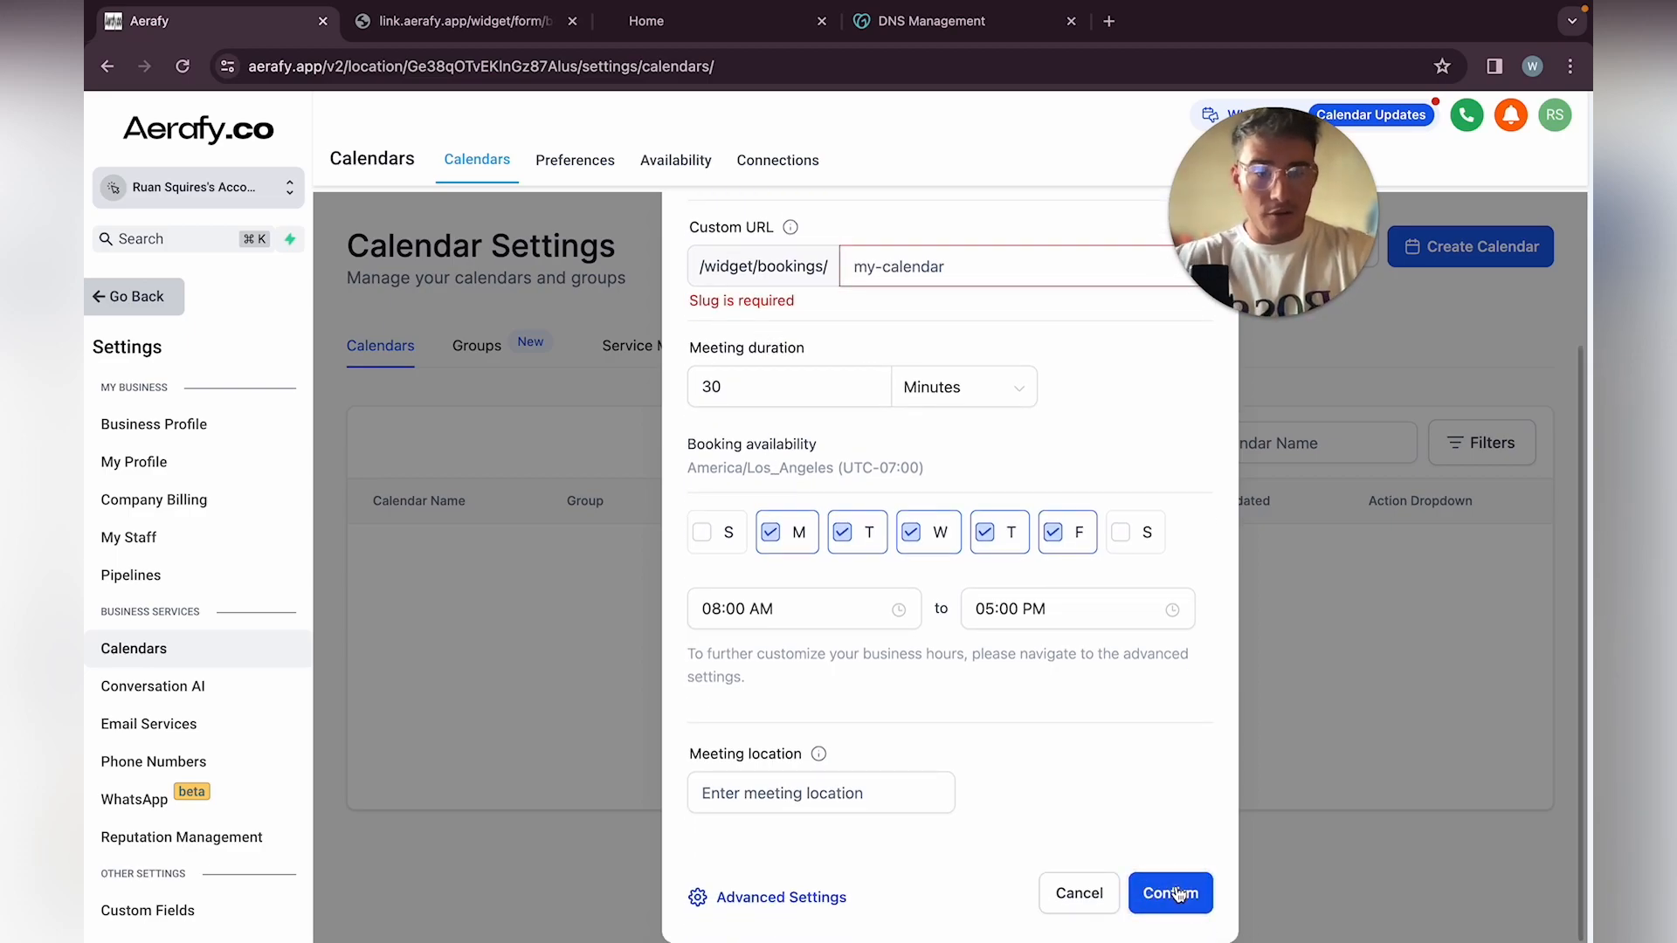
# Try my-calendar as the custom URL slug for the new calendar
pyautogui.click(899, 269)
pyautogui.write('my-cal')
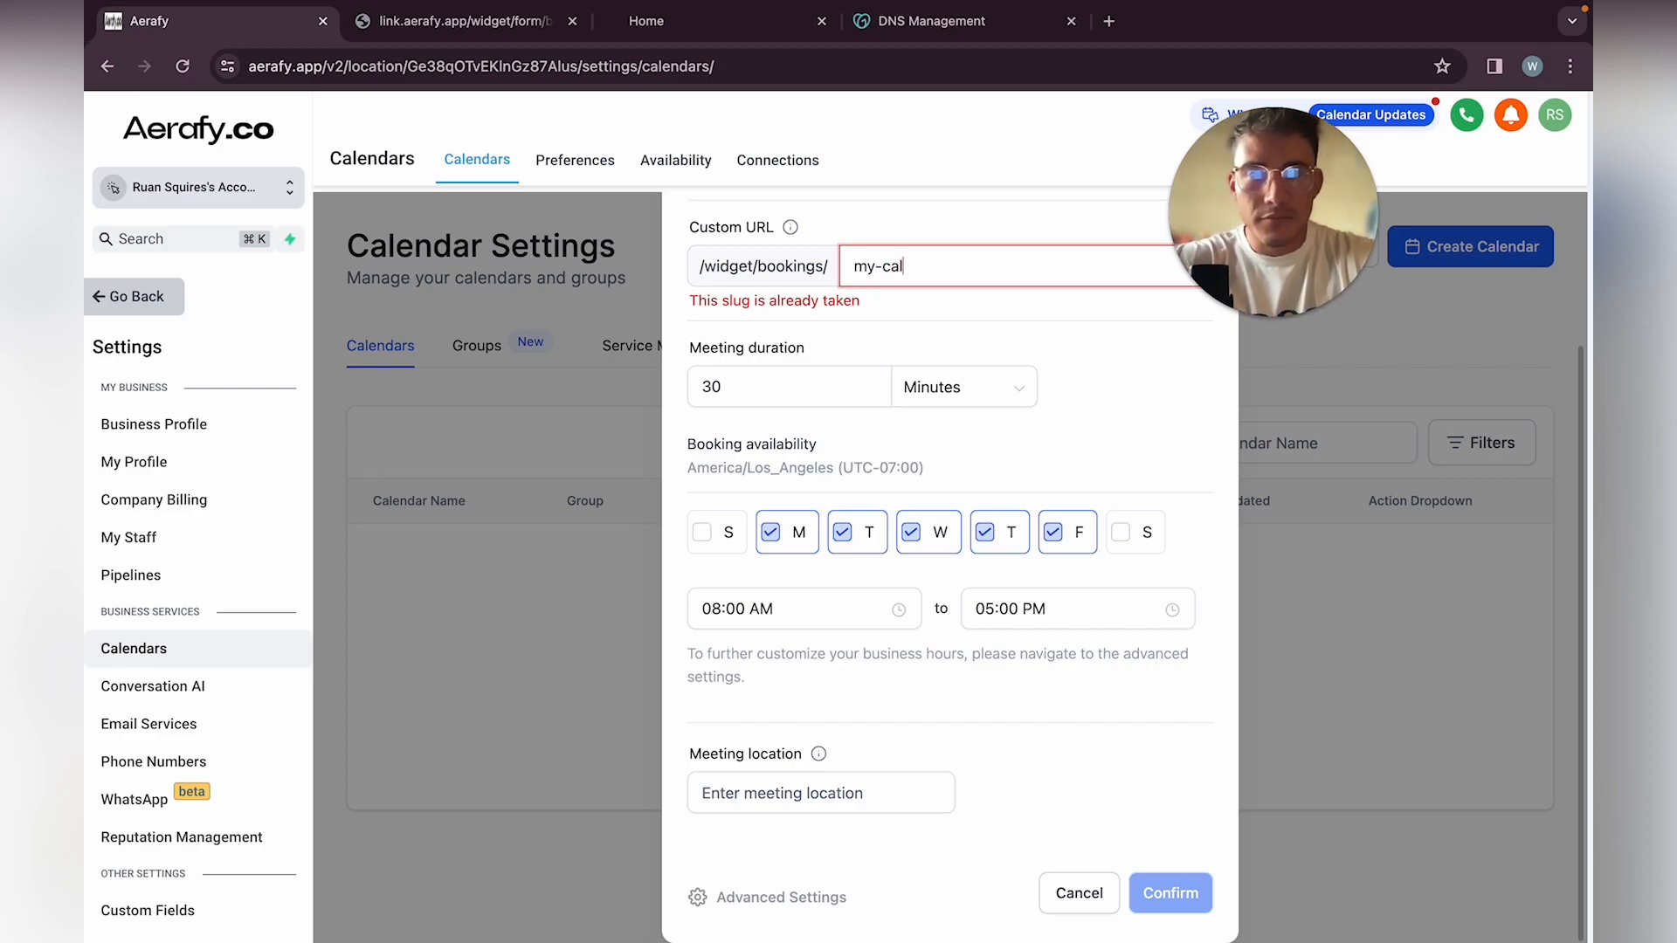
pyautogui.write('ander')
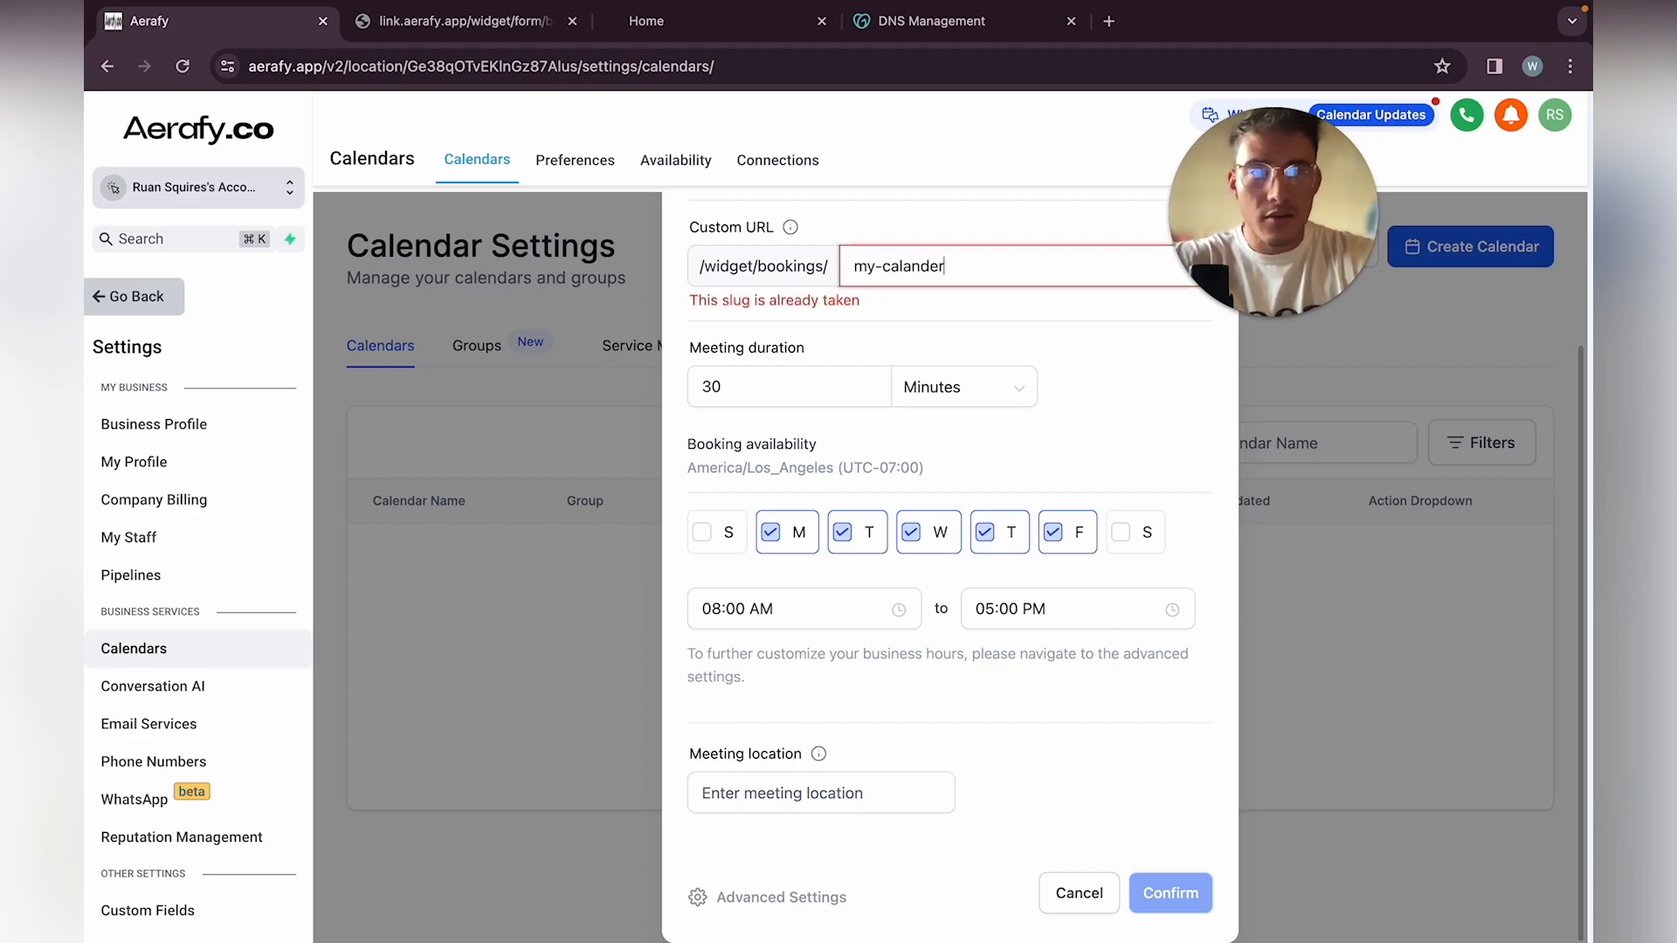
pyautogui.press('BackSpace')
pyautogui.press('BackSpace')
pyautogui.press('BackSpace')
pyautogui.press('BackSpace')
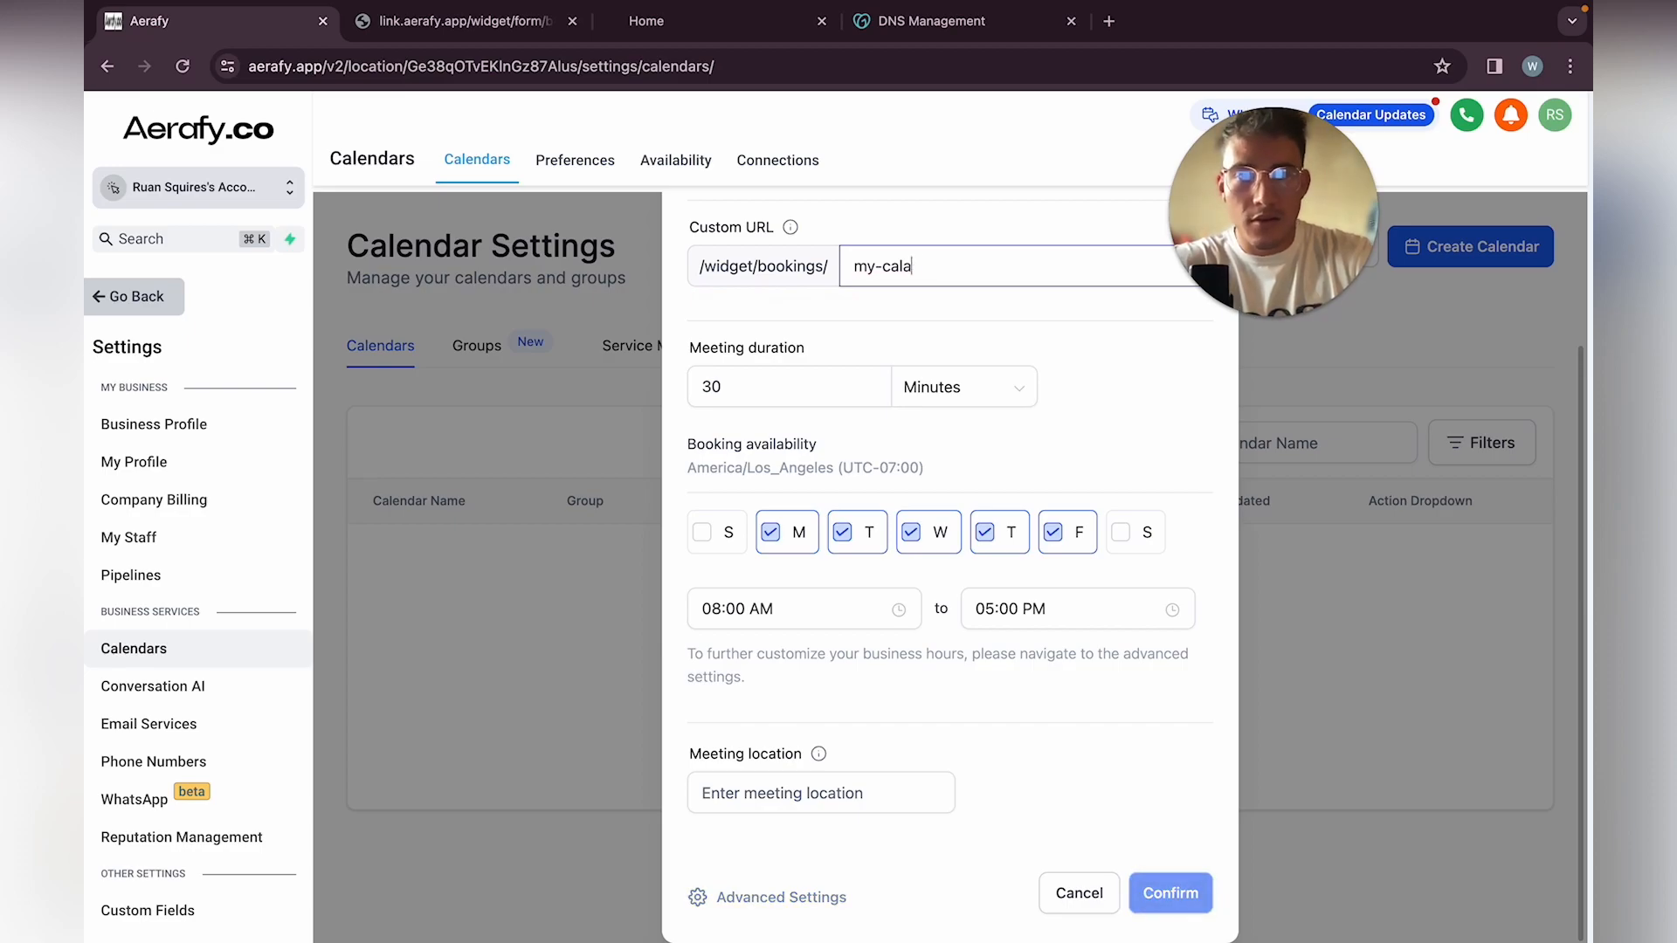
pyautogui.write('endar')
pyautogui.click(1152, 803)
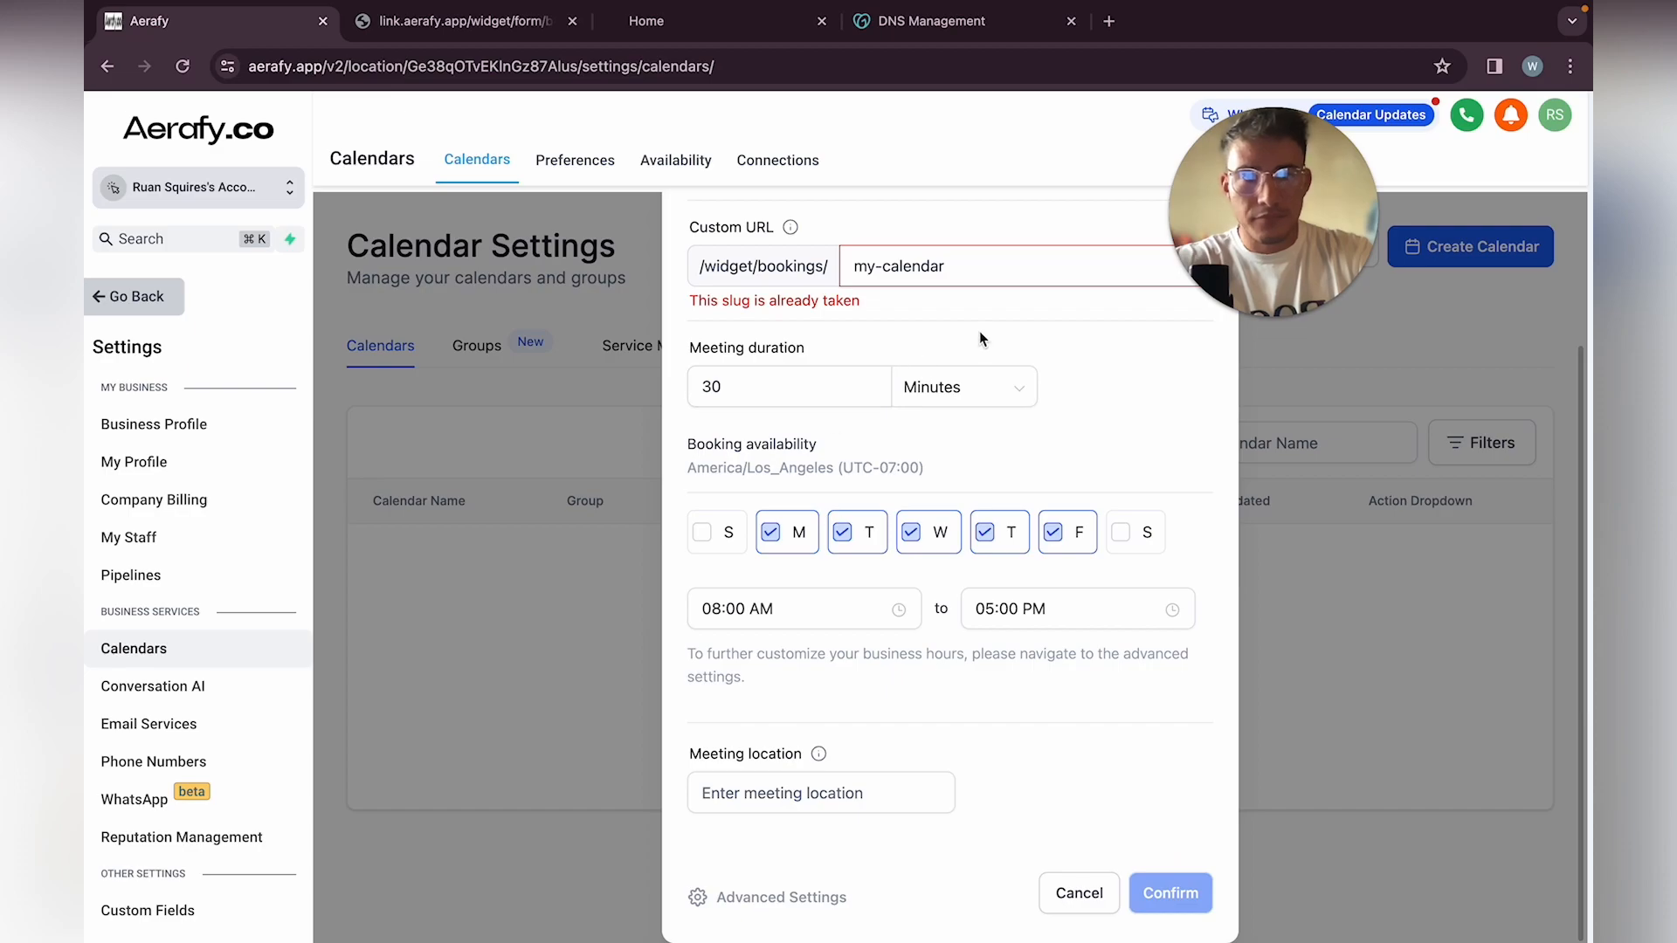
# Clear the my-calendar slug from the custom URL and try webcraft instead
pyautogui.scroll(2, 978, 332)
pyautogui.moveTo(961, 419); pyautogui.dragTo(861, 416)
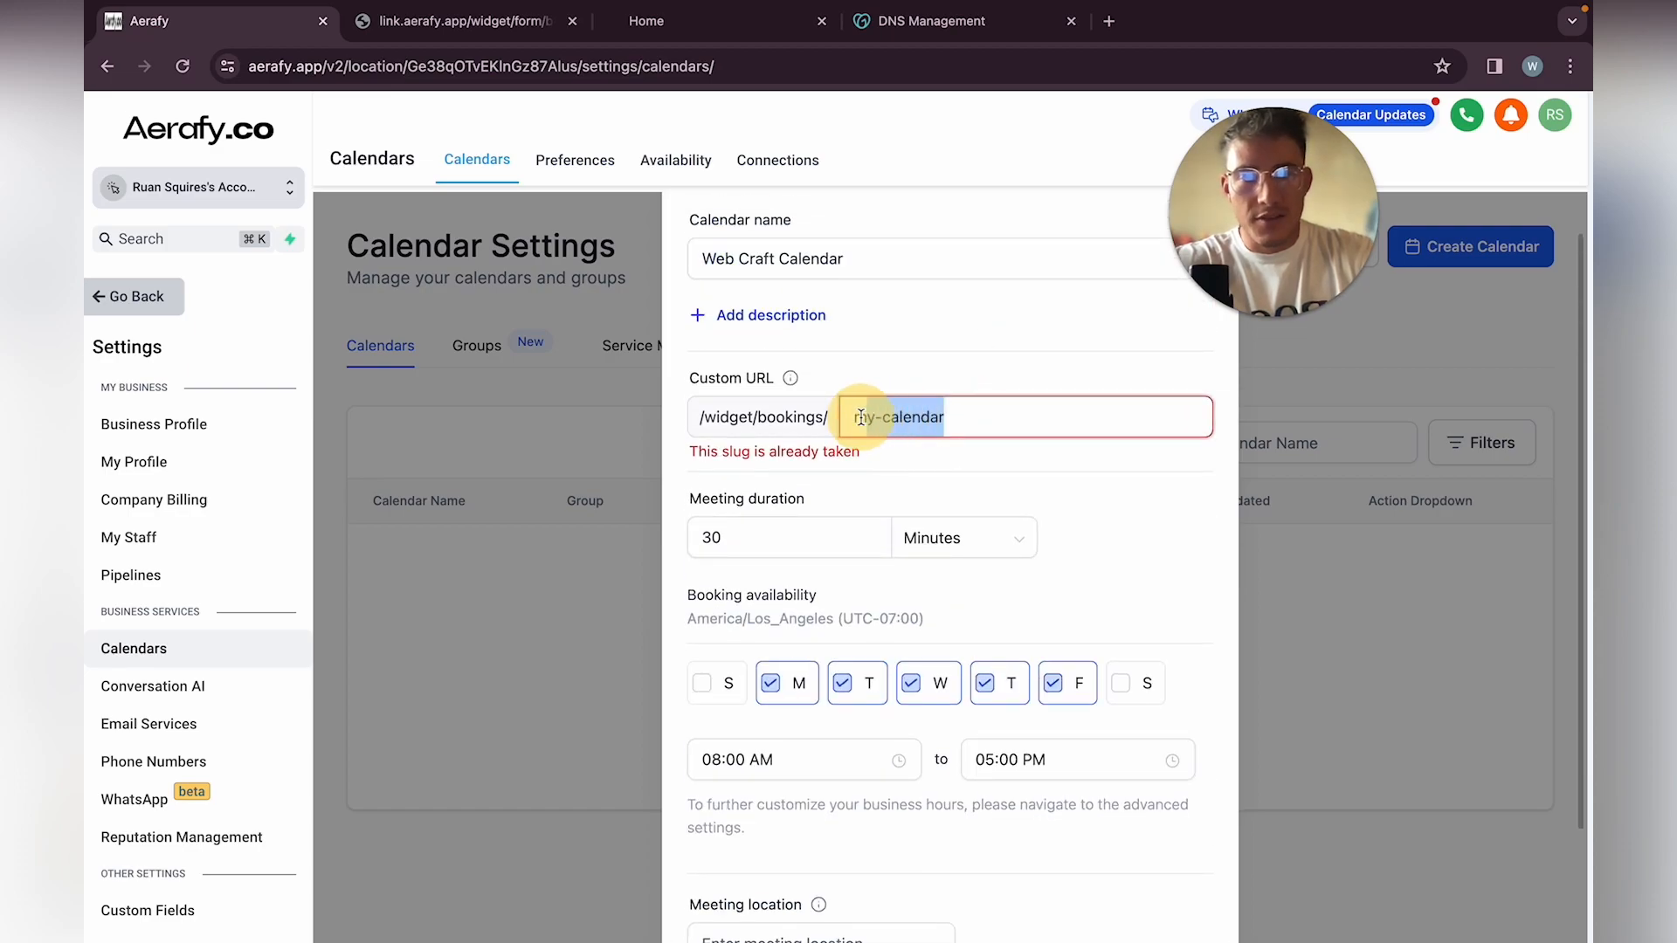
pyautogui.press('BackSpace')
pyautogui.write('webcraft')
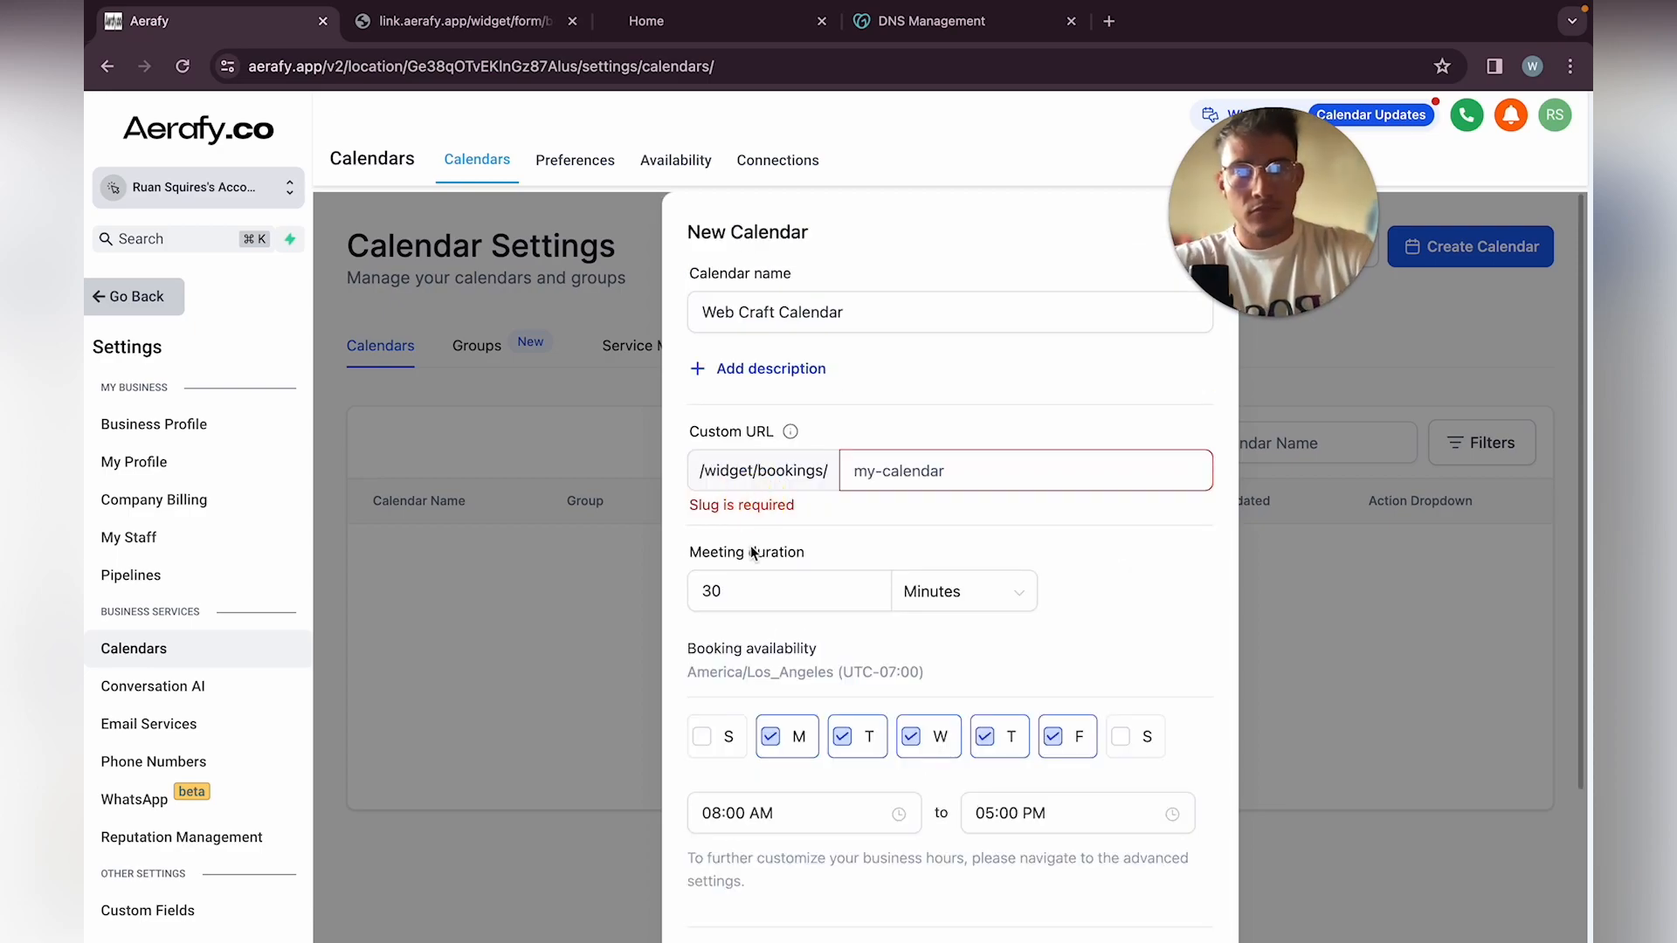
pyautogui.click(750, 548)
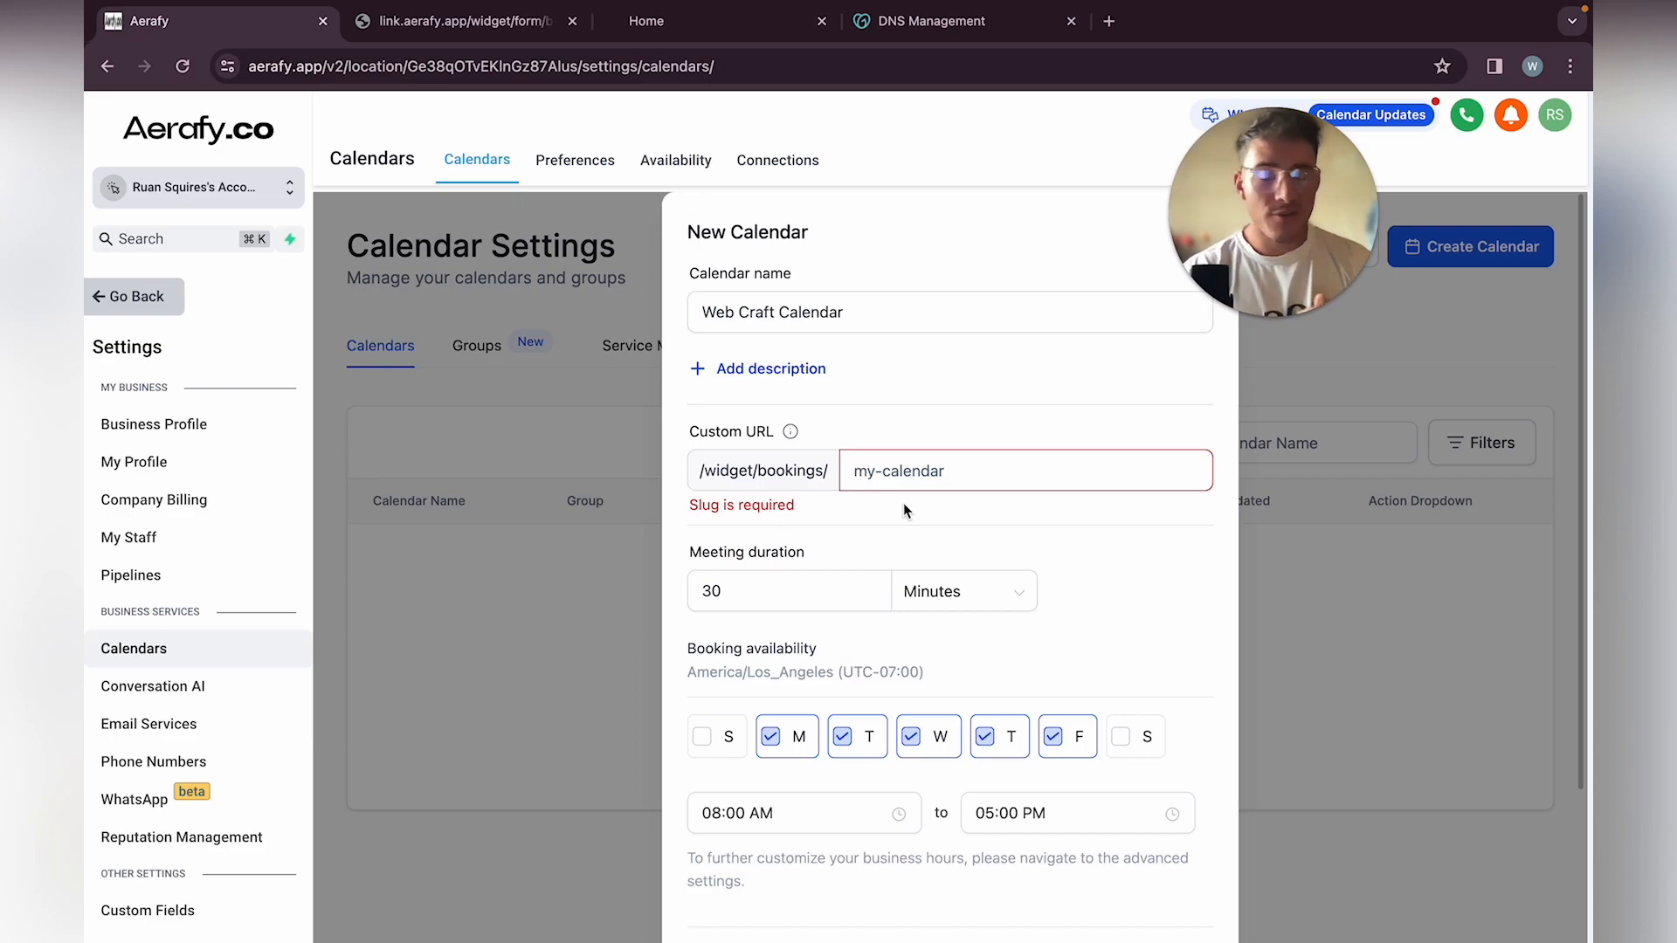
# Review the New Calendar settings and check the Course Episode 4 outline in the Pages notes document
pyautogui.scroll(-3, 958, 733)
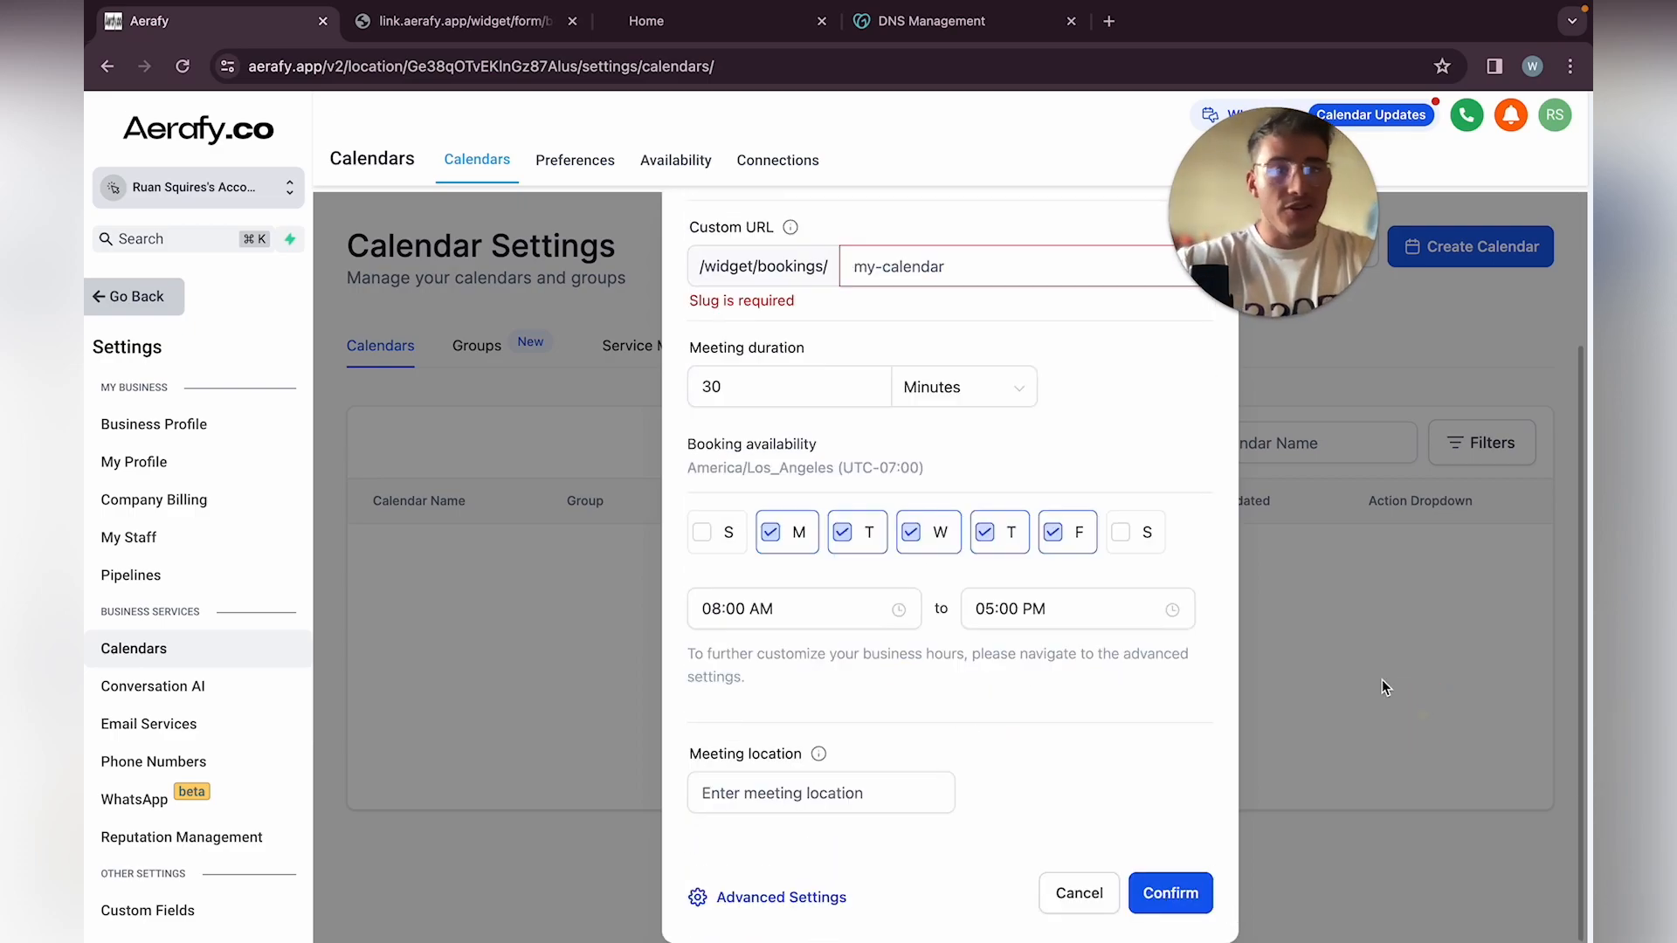
pyautogui.scroll(3, 783, 474)
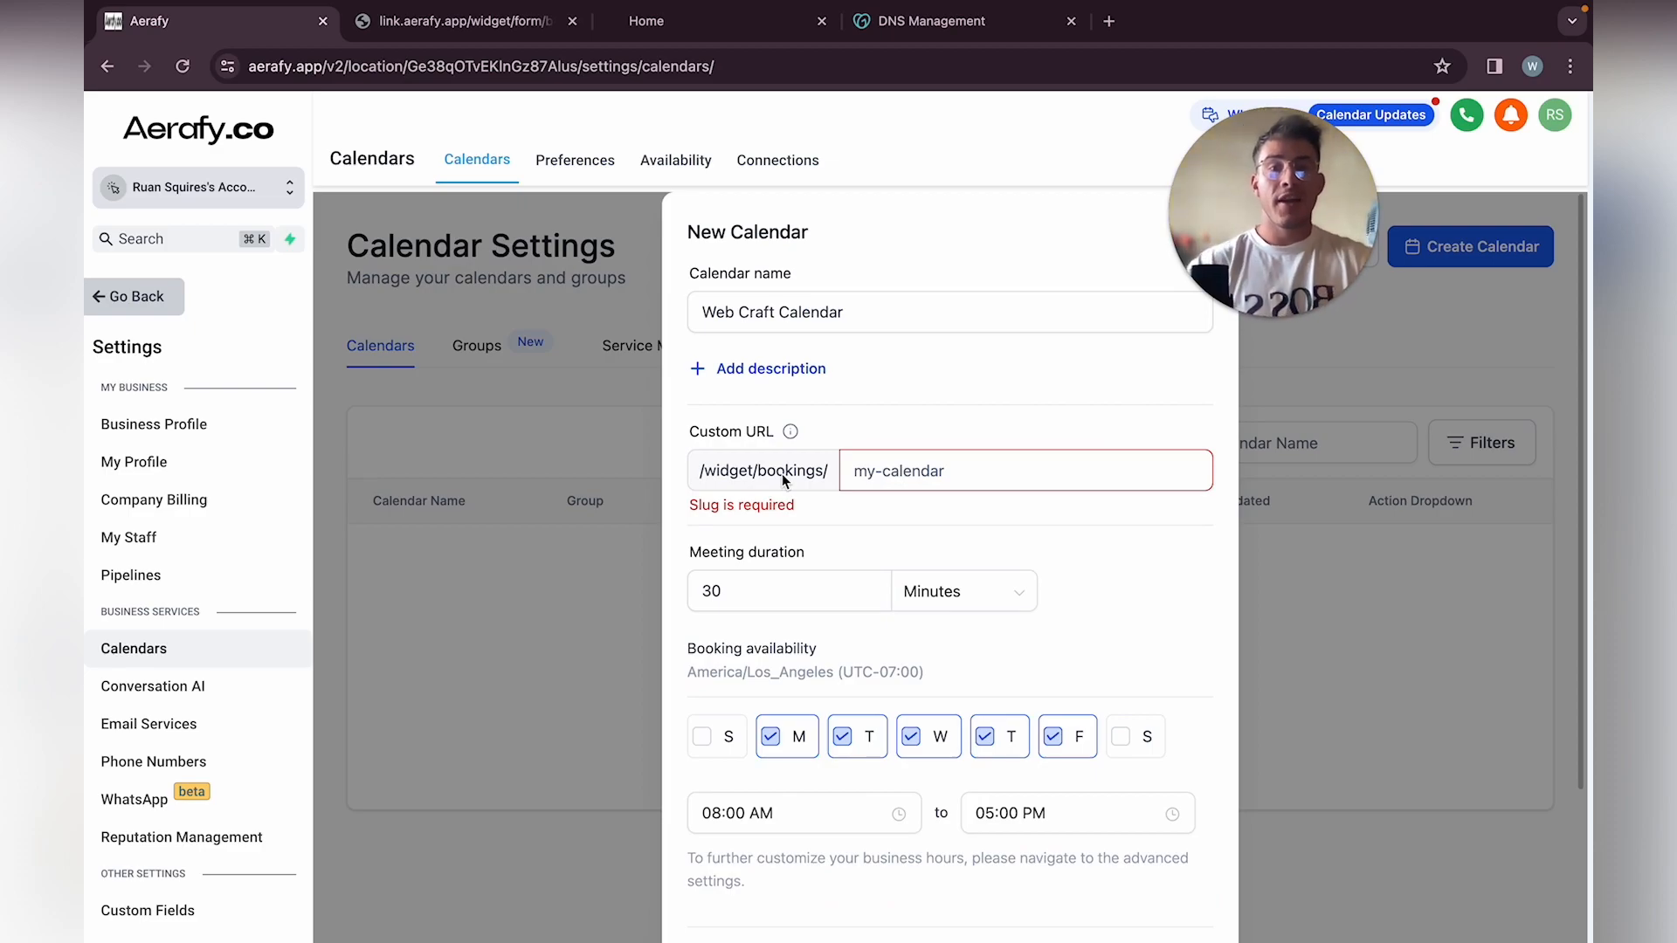
pyautogui.hotkey('ctrl', 'Left')
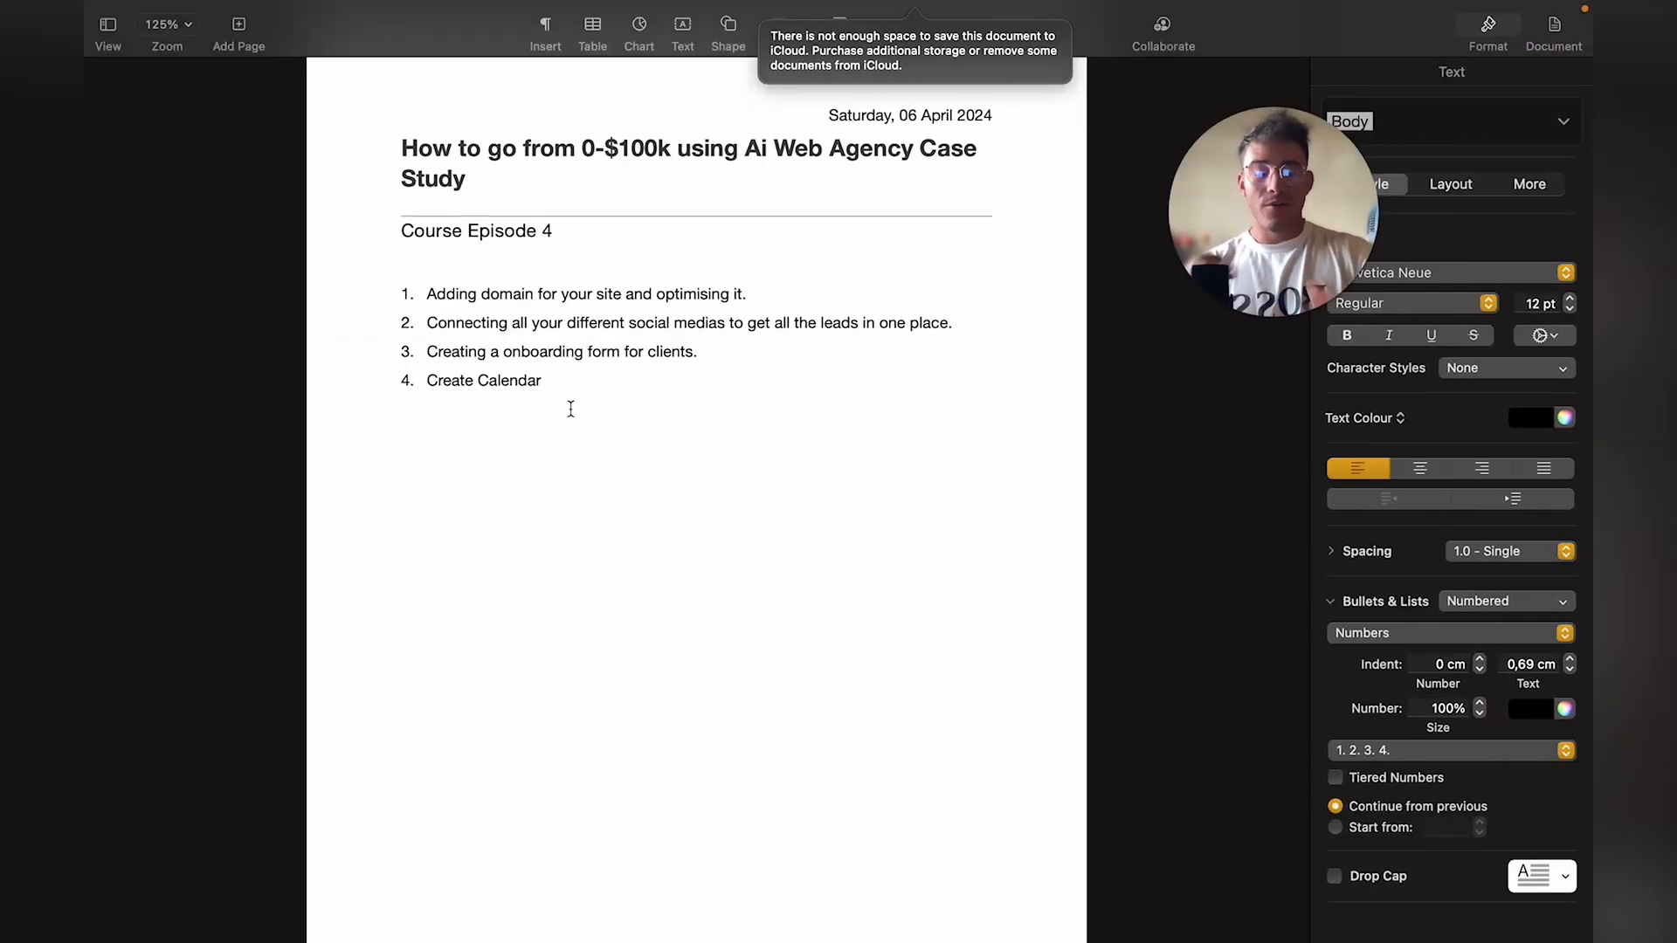
pyautogui.hotkey('ctrl', 'Right')
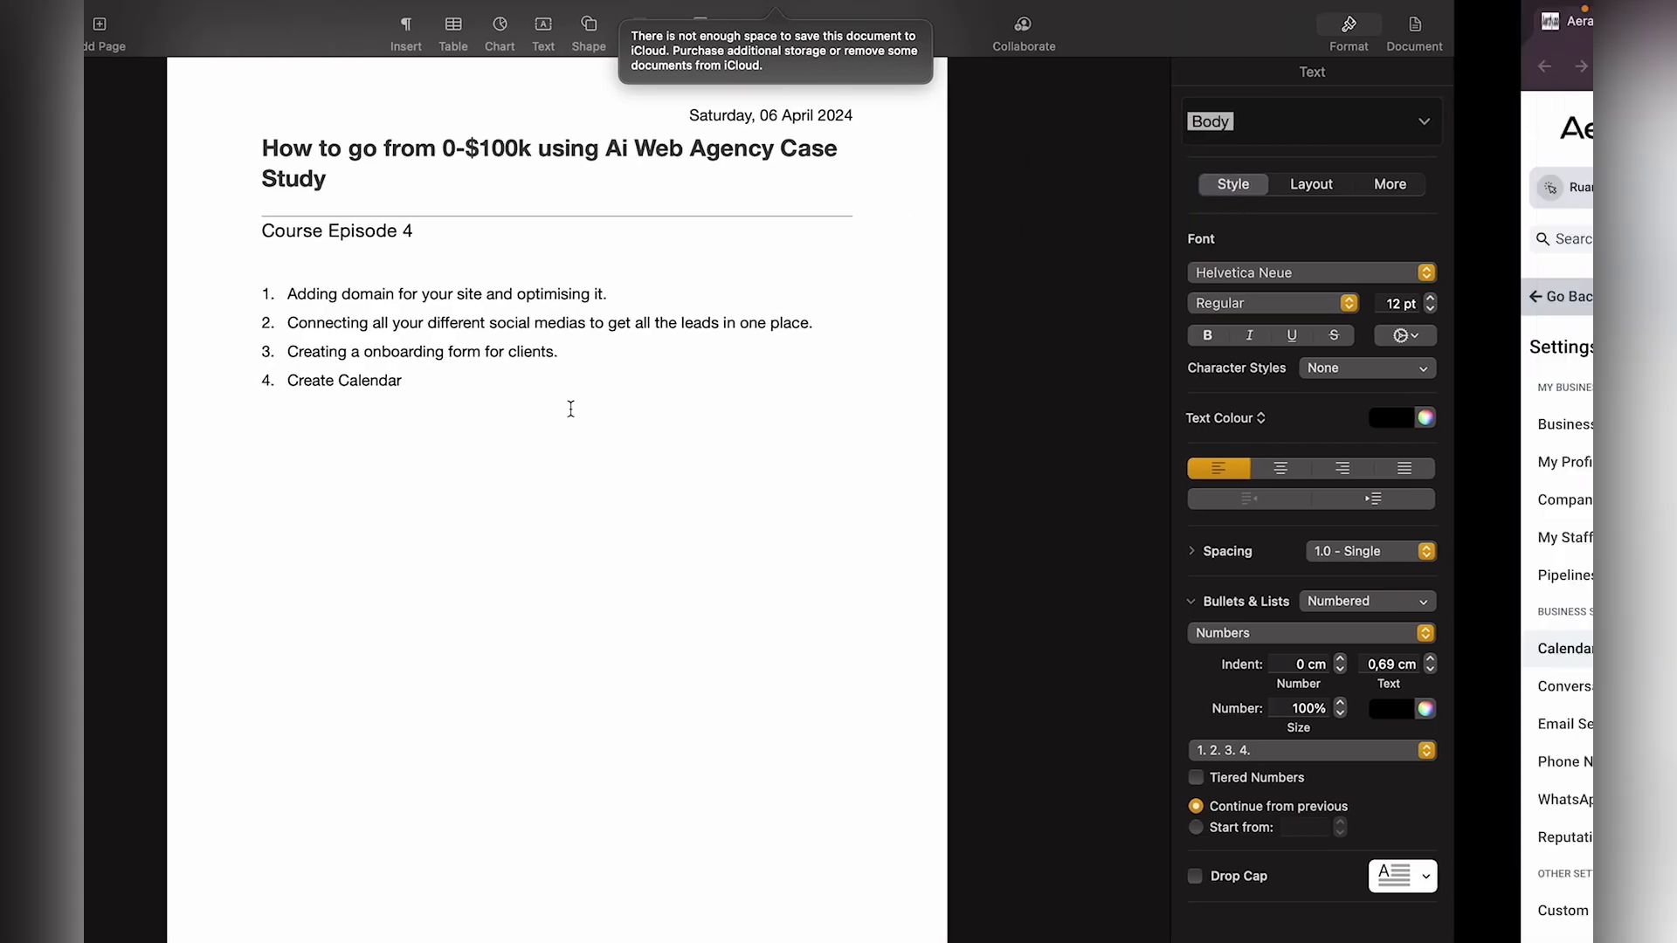